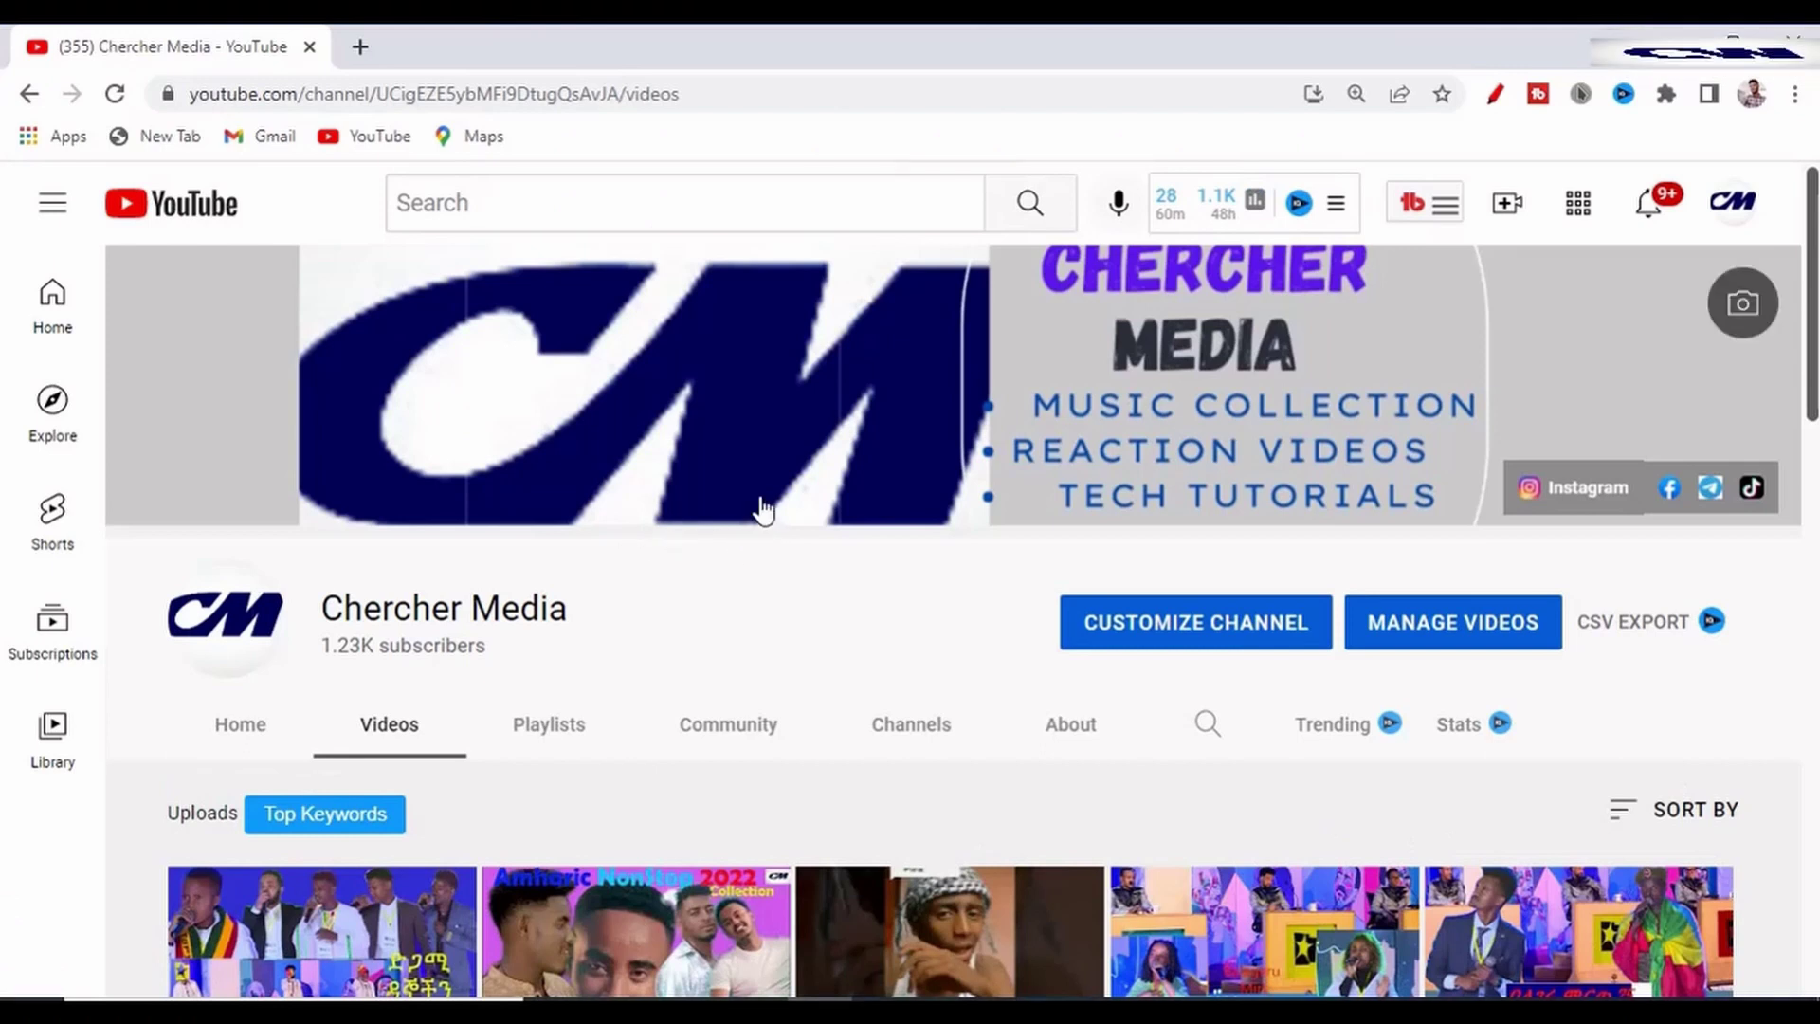
# Type '1. tables' so AutoFormat starts a numbered list item, then begin a new line
pyautogui.scroll(-2, 749, 500)
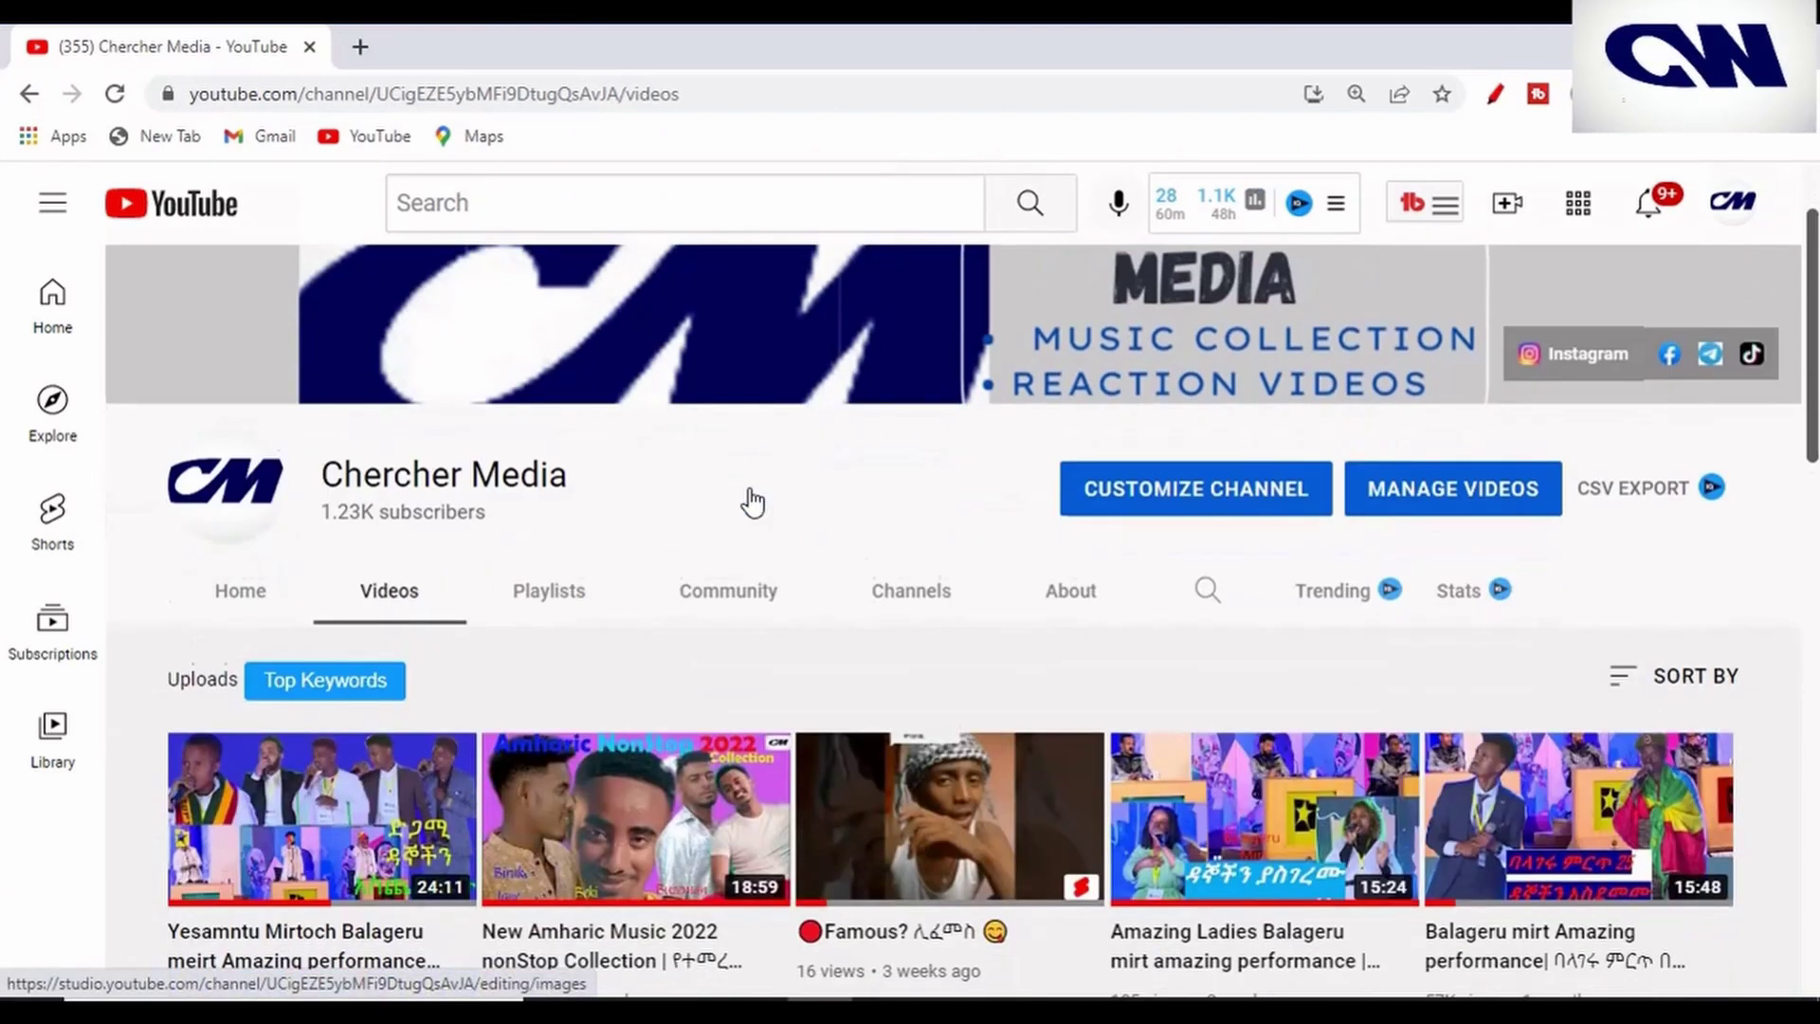
pyautogui.scroll(-3, 745, 495)
pyautogui.scroll(5, 740, 491)
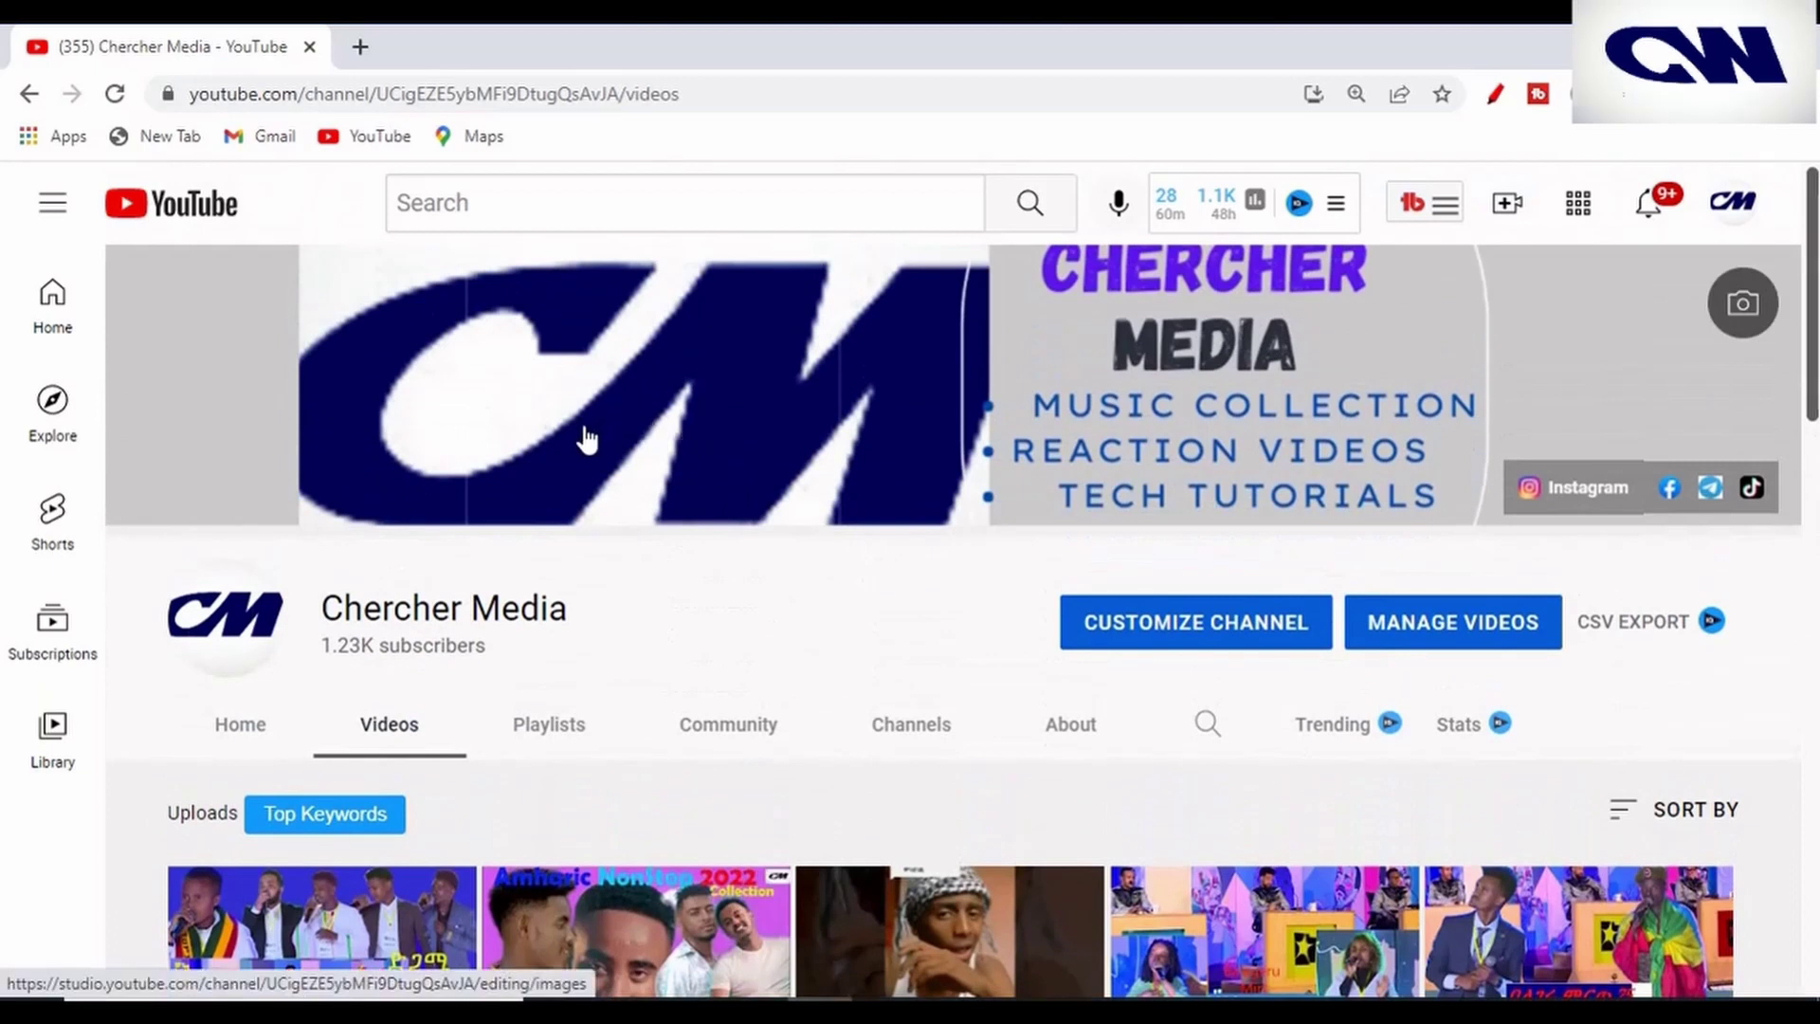
pyautogui.scroll(-1, 585, 423)
pyautogui.scroll(1, 588, 421)
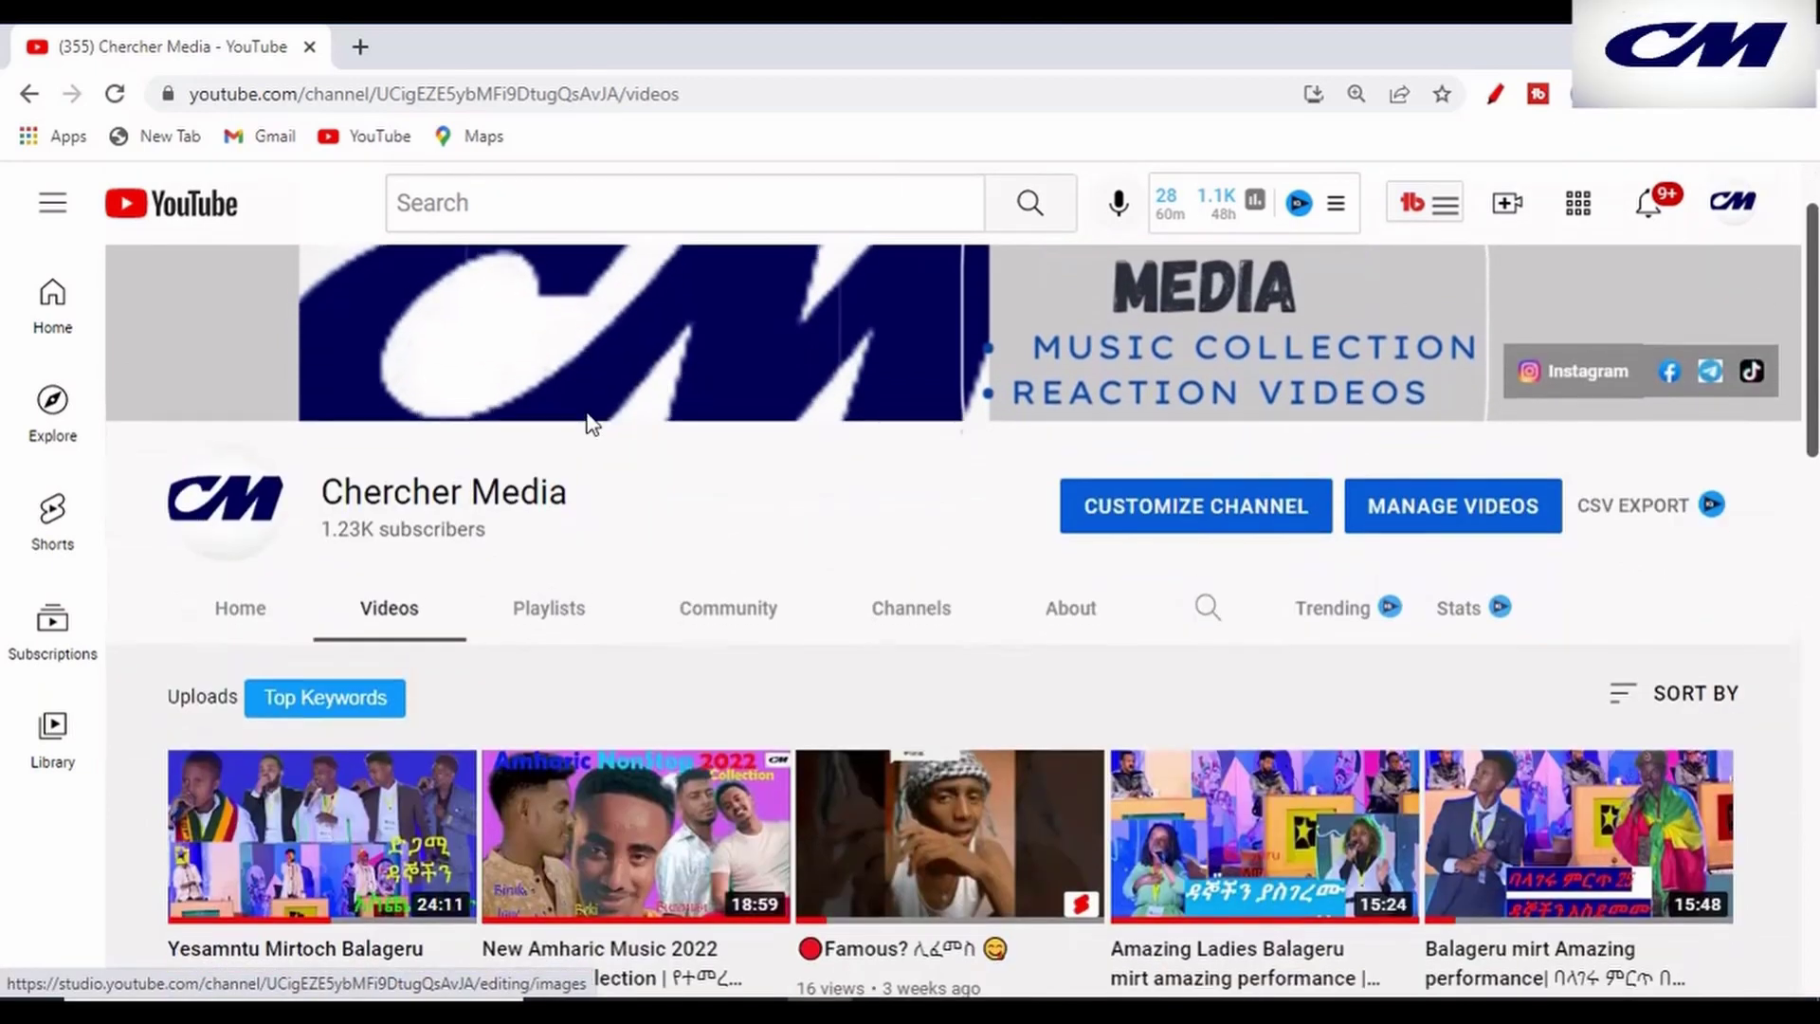
pyautogui.scroll(-1, 588, 422)
pyautogui.scroll(-2, 588, 423)
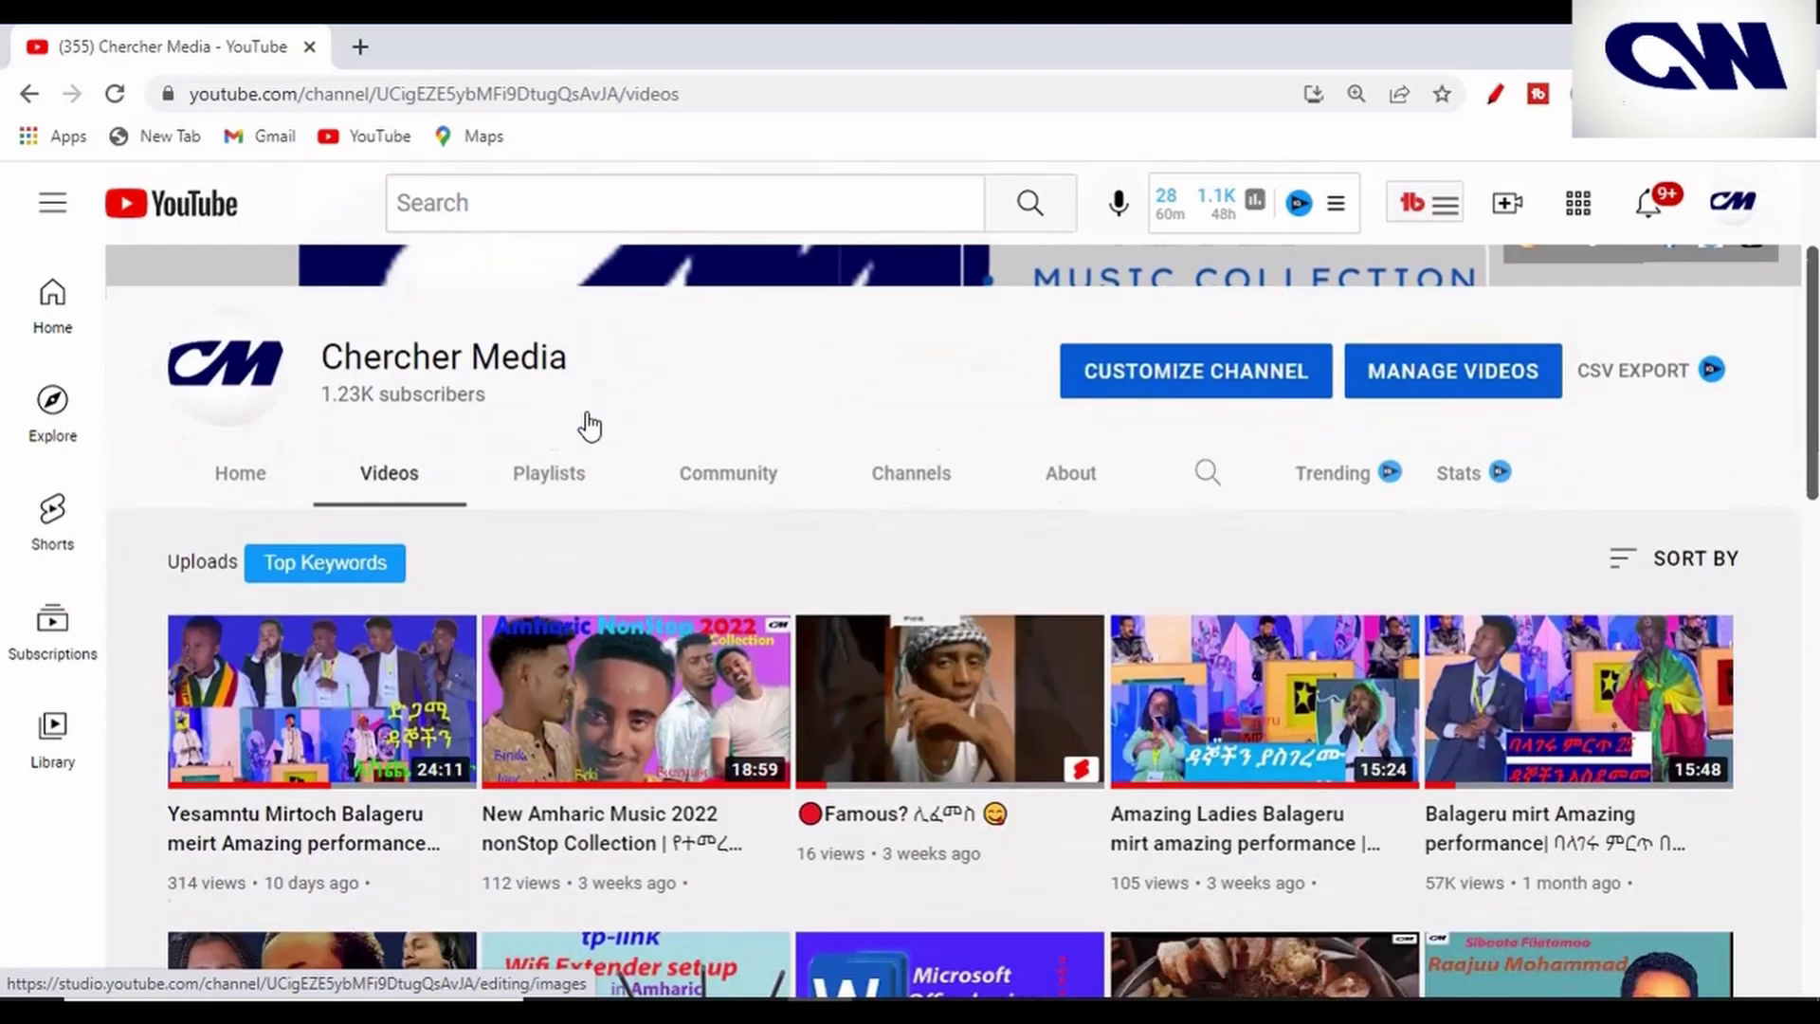
pyautogui.scroll(-1, 588, 424)
pyautogui.scroll(-2, 589, 426)
pyautogui.scroll(-1, 588, 426)
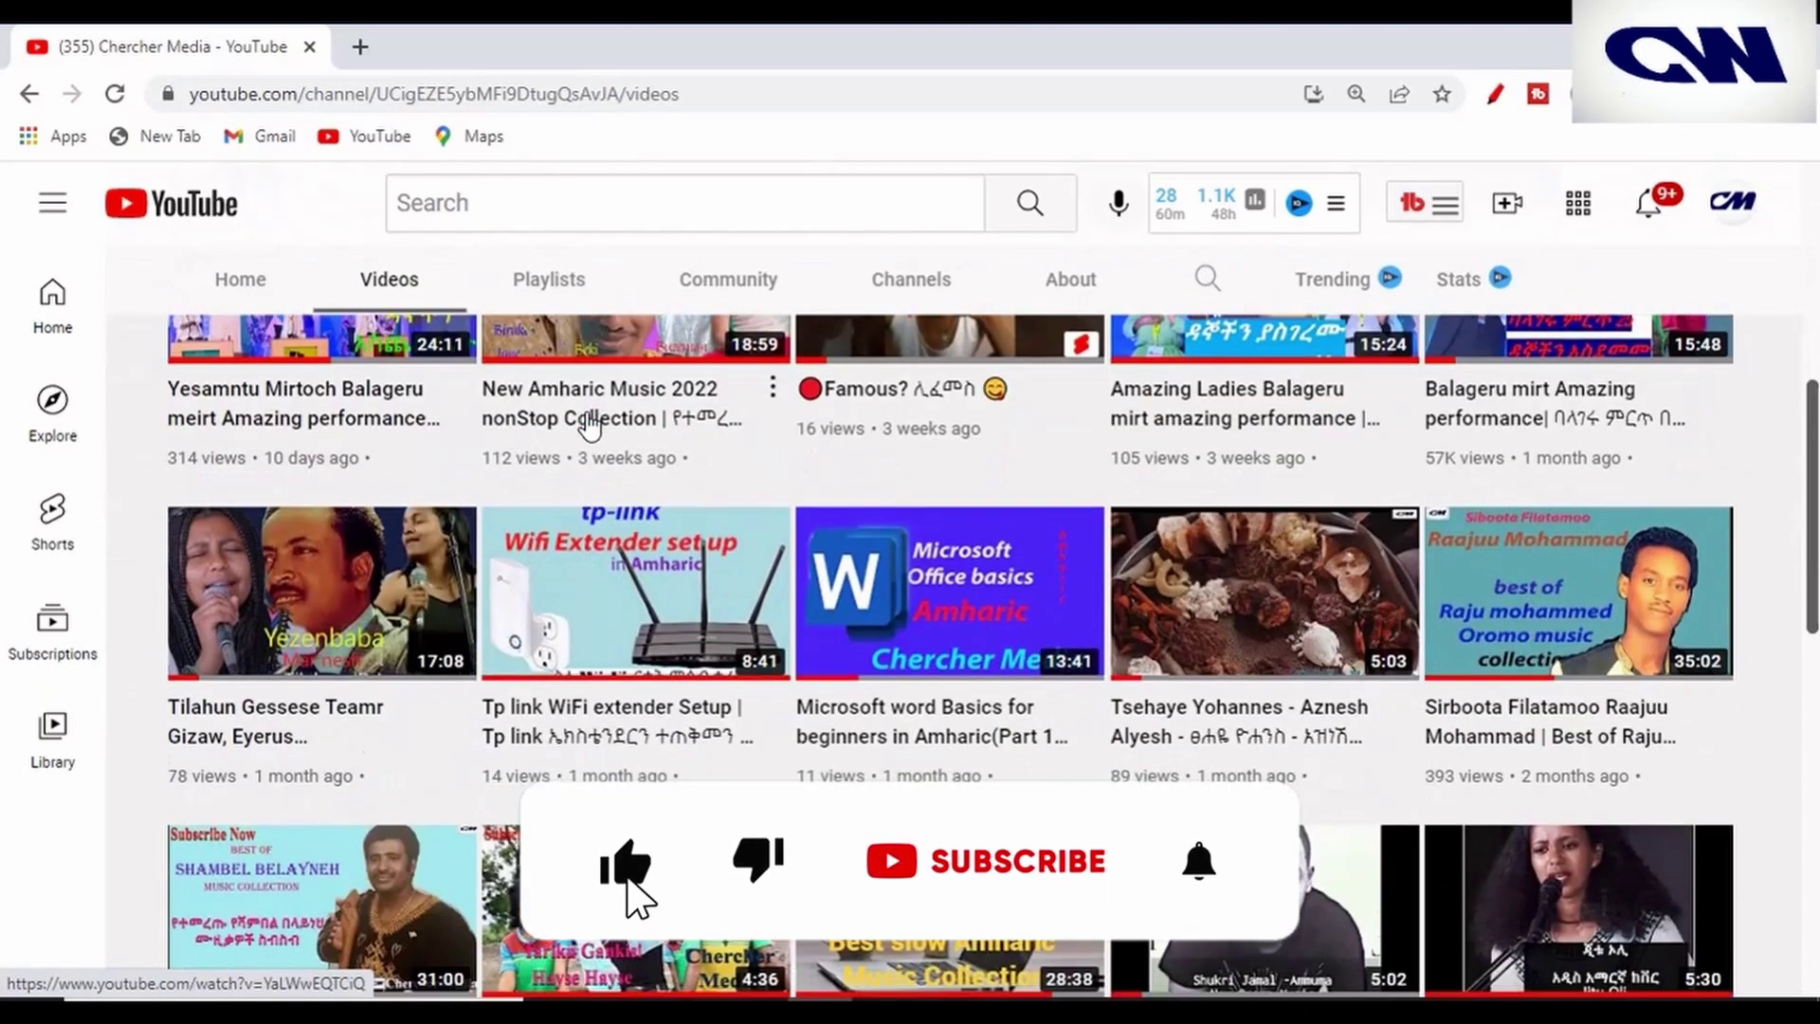
pyautogui.scroll(-3, 588, 424)
pyautogui.scroll(-3, 588, 424)
pyautogui.scroll(-3, 589, 425)
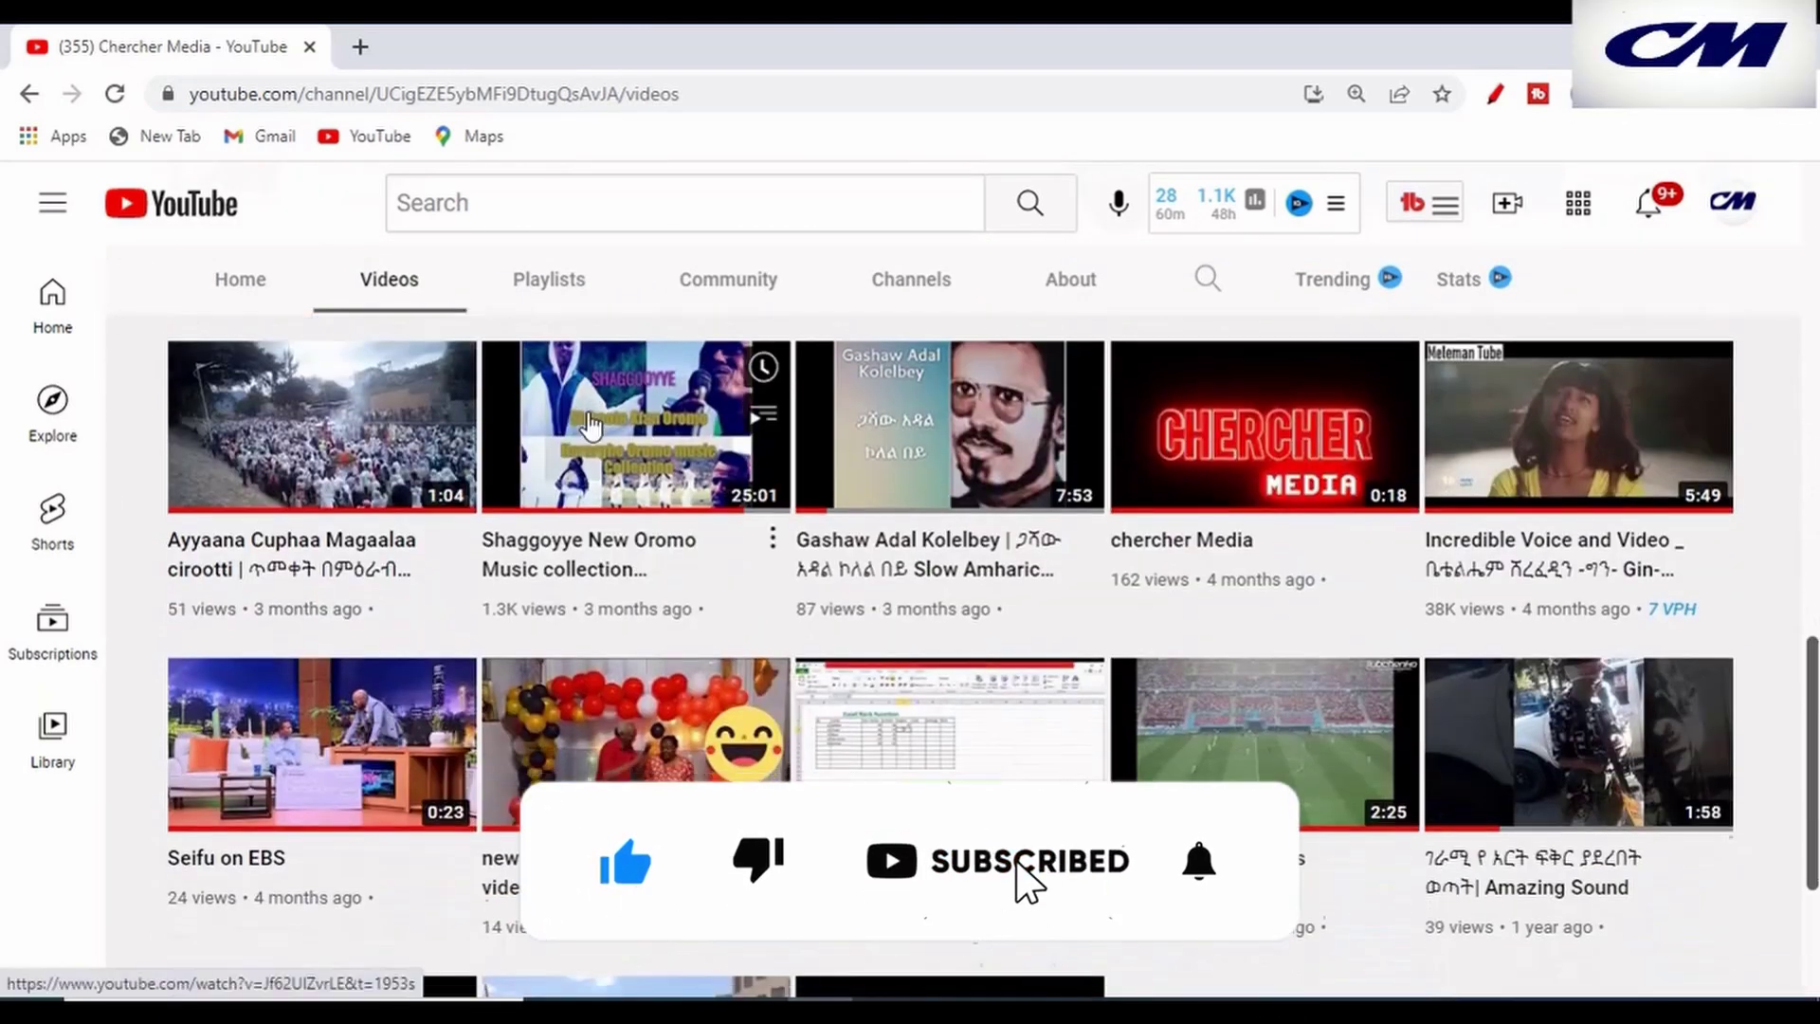
pyautogui.scroll(-3, 589, 427)
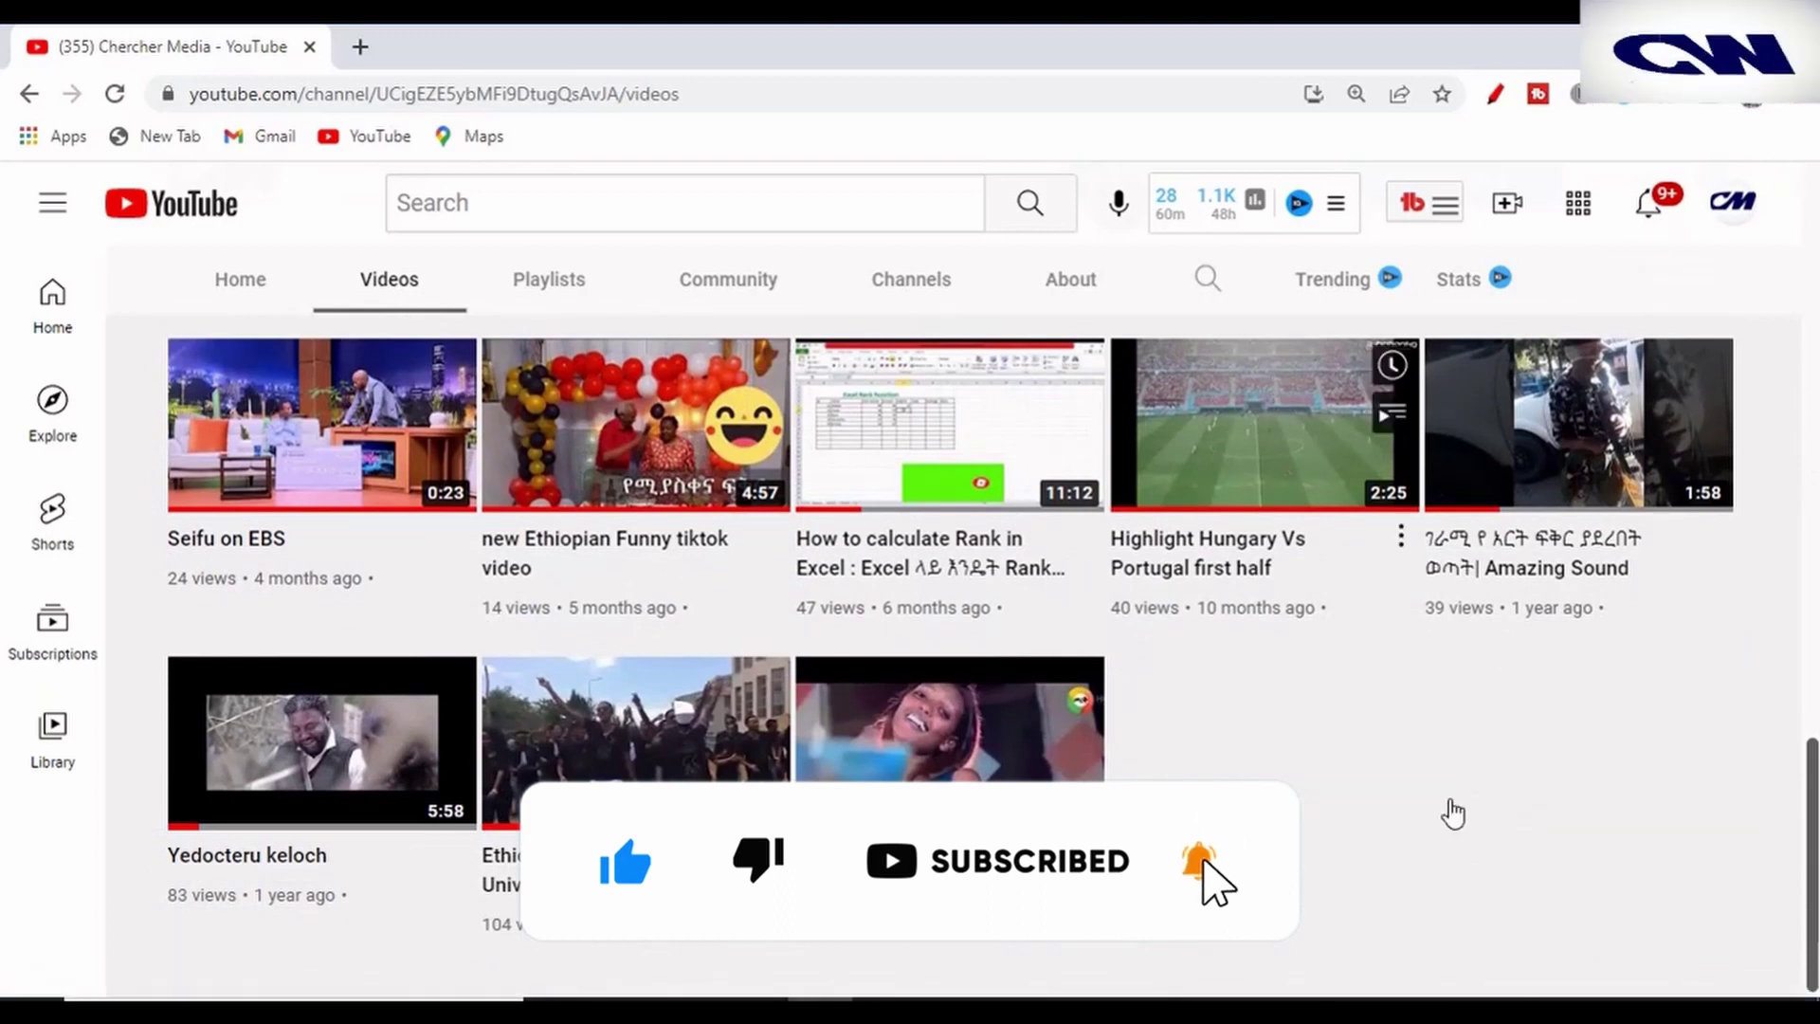
pyautogui.scroll(15, 630, 557)
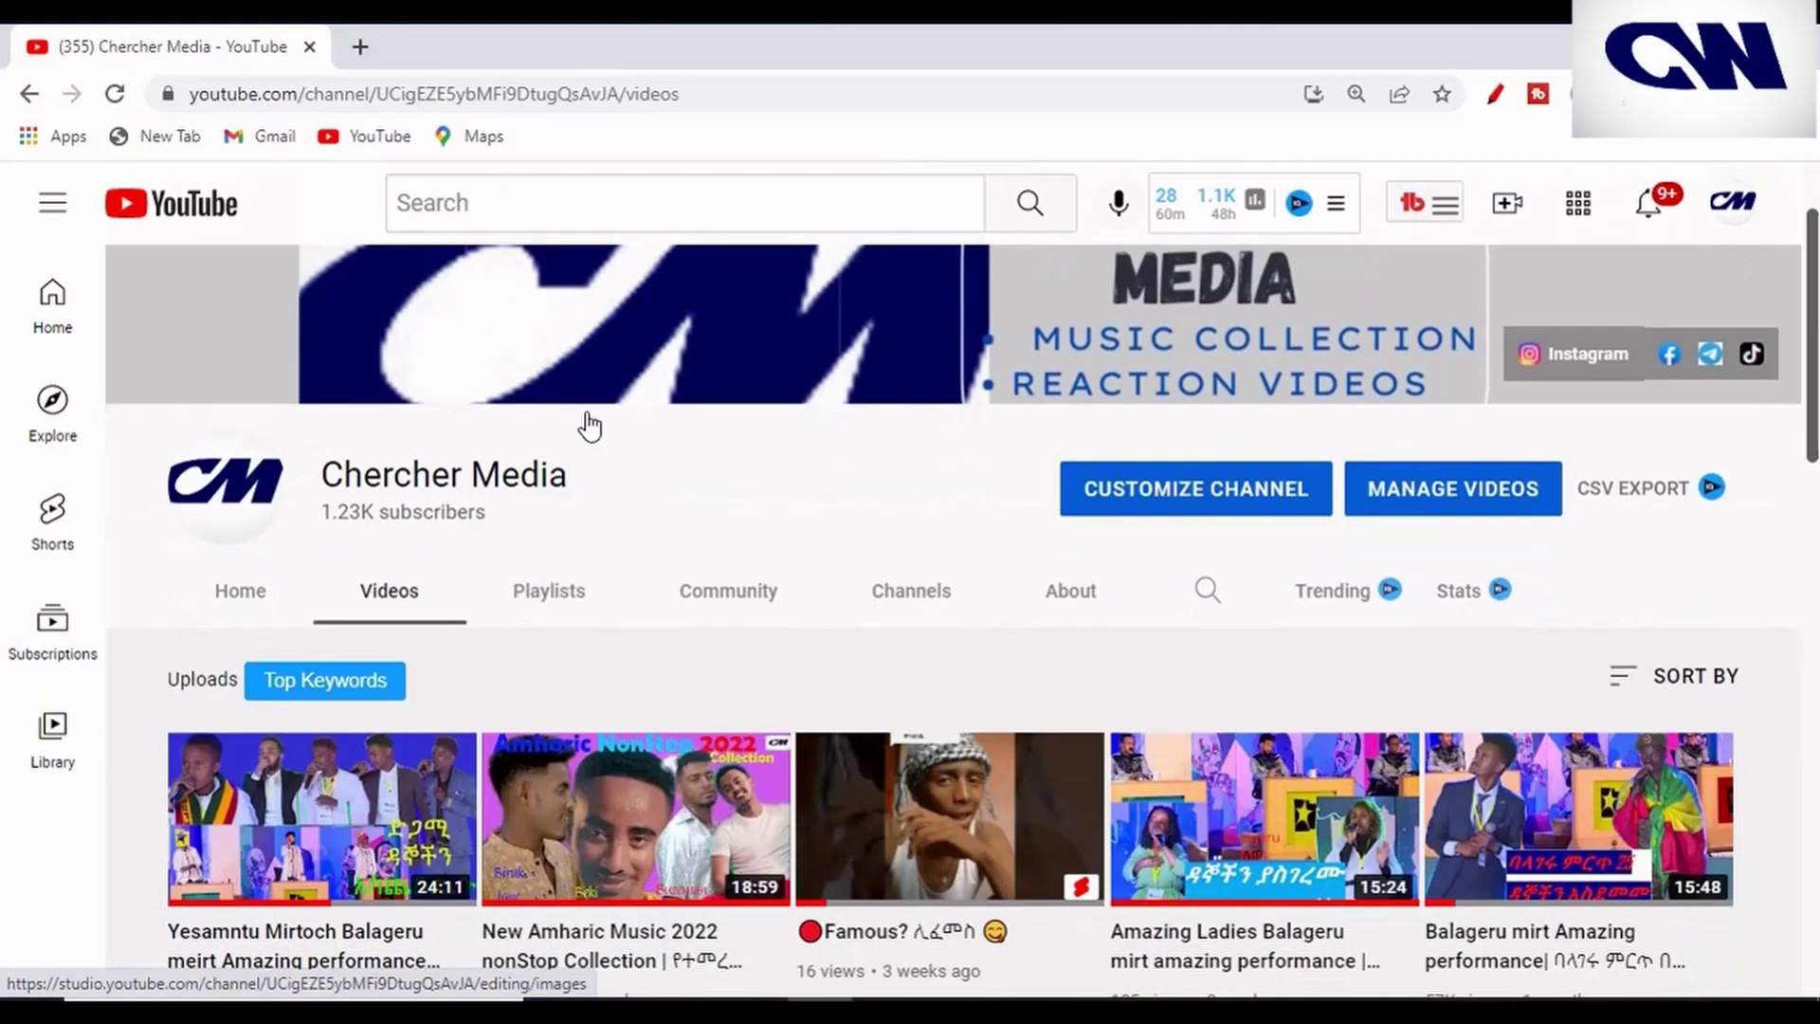
pyautogui.scroll(-3, 588, 422)
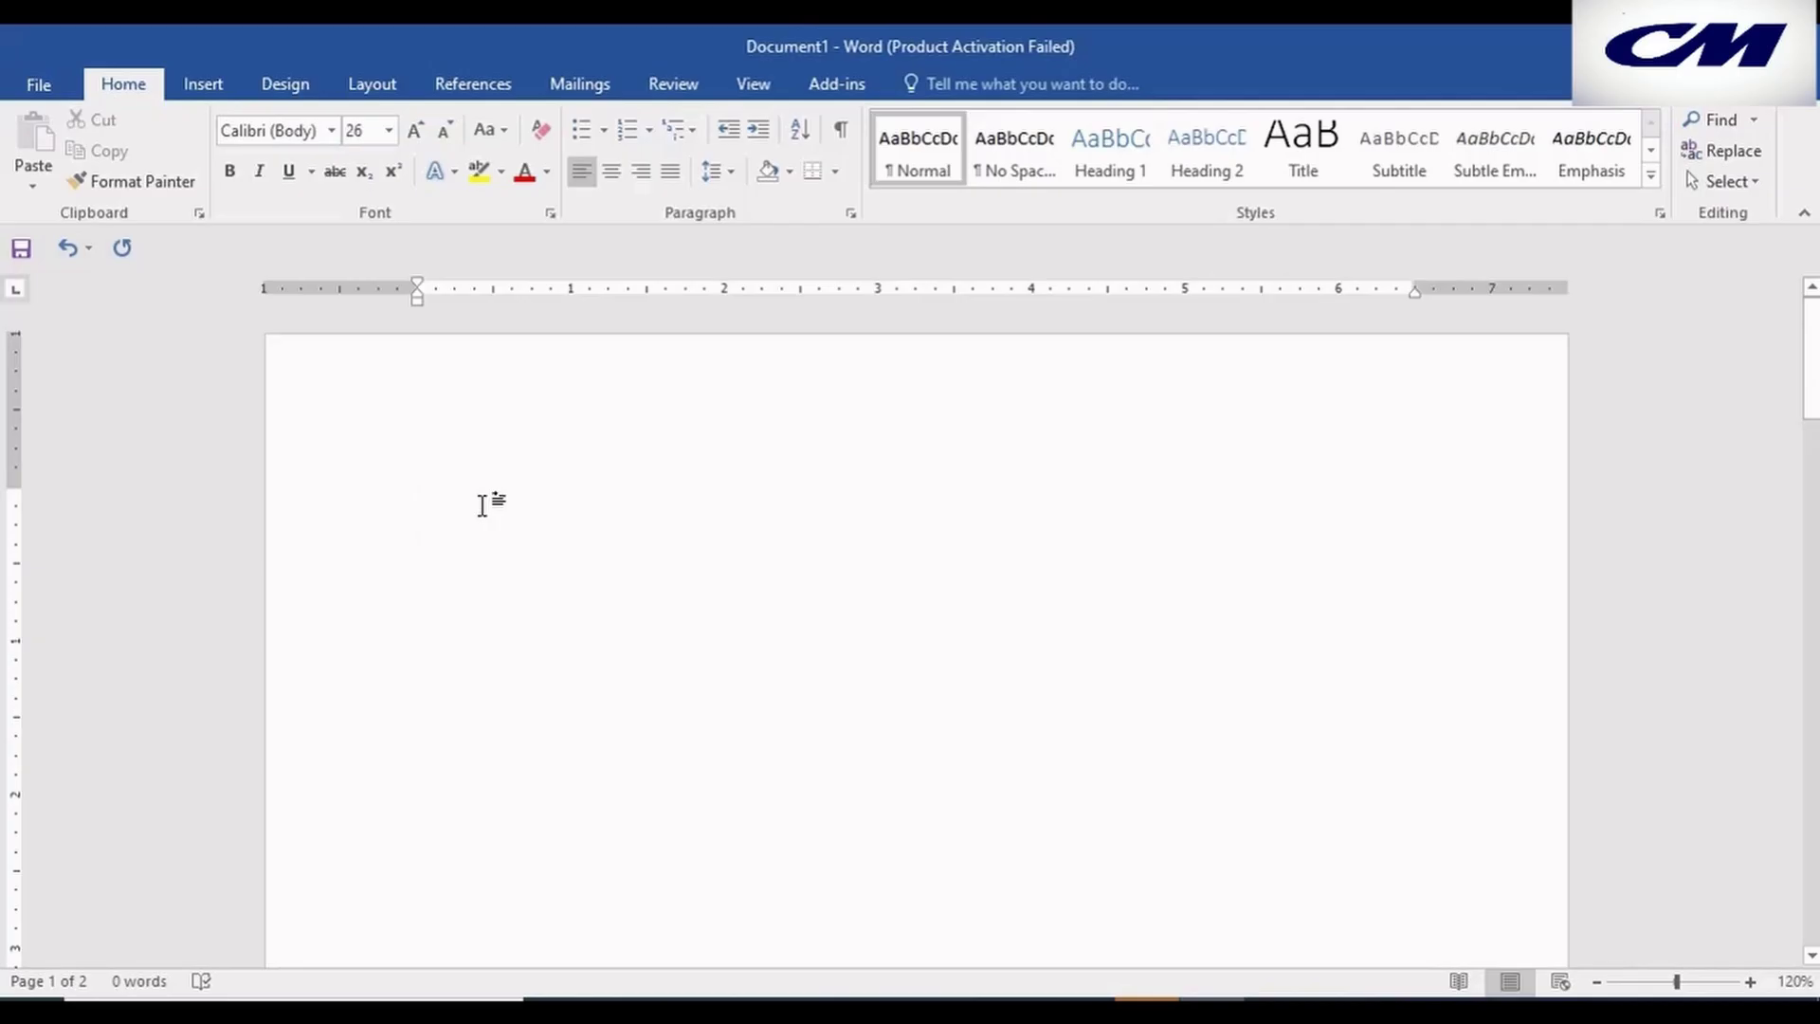
pyautogui.write('1')
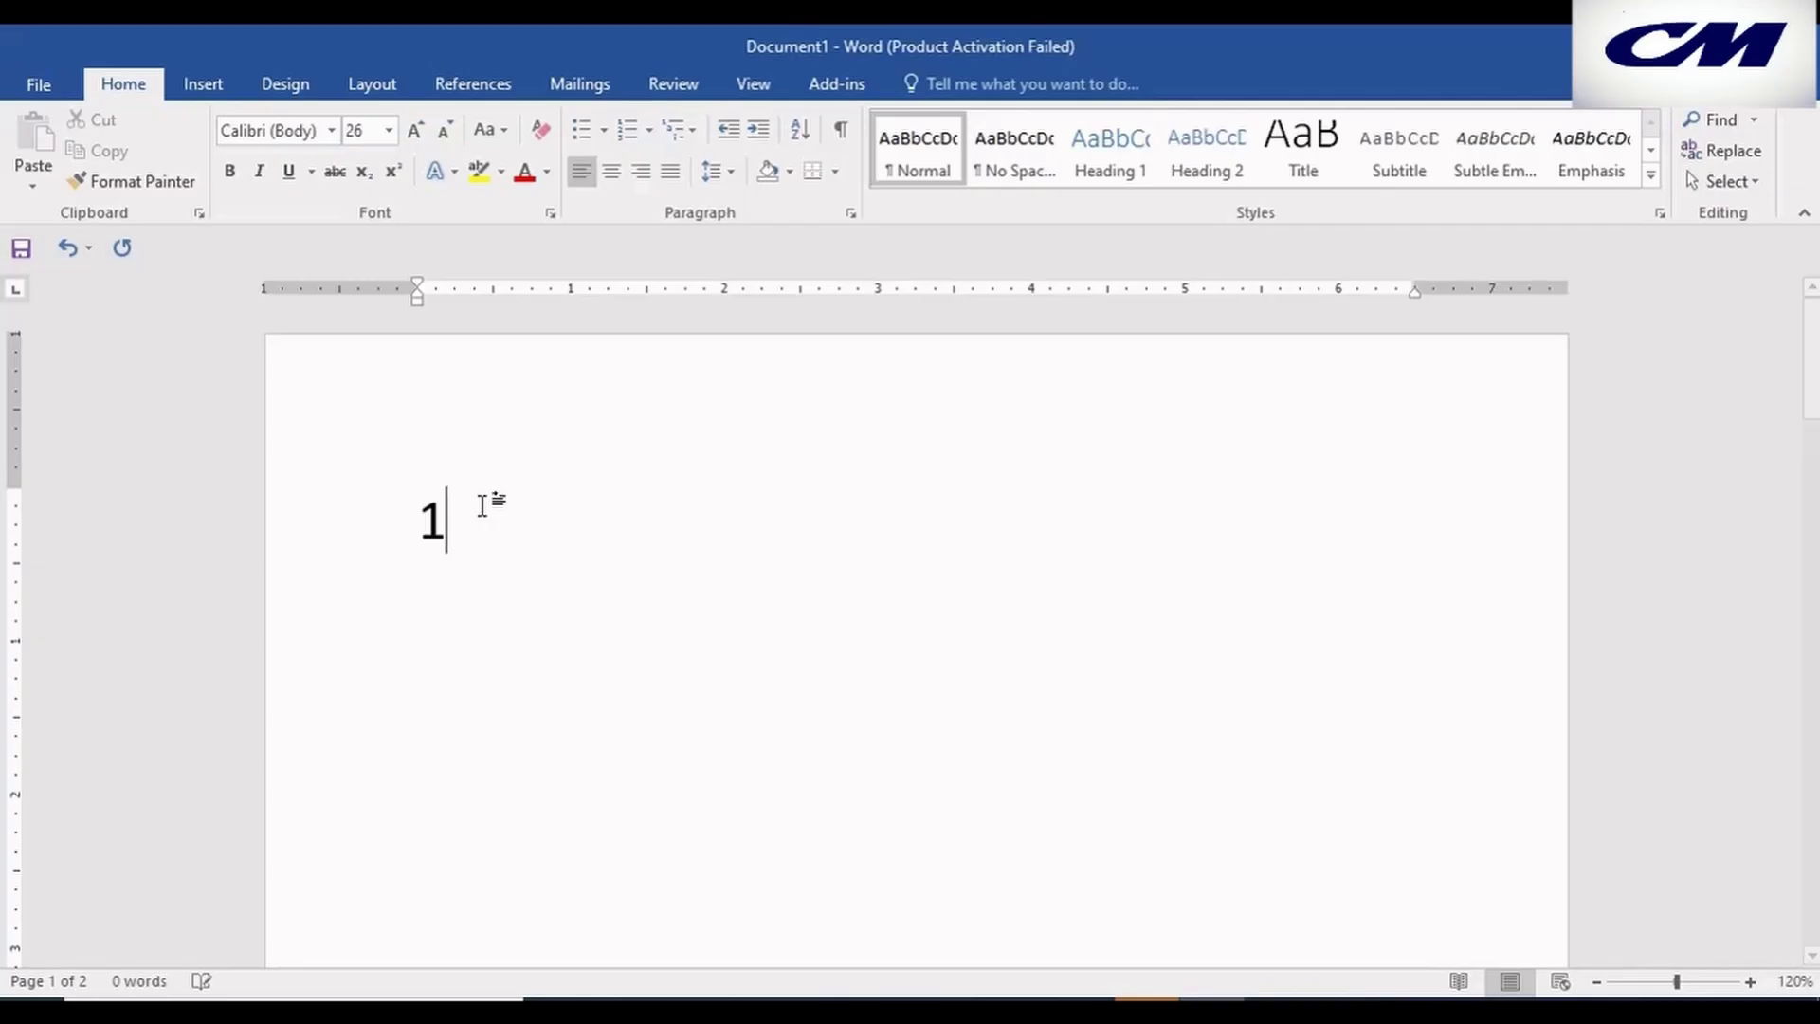
pyautogui.write('. ')
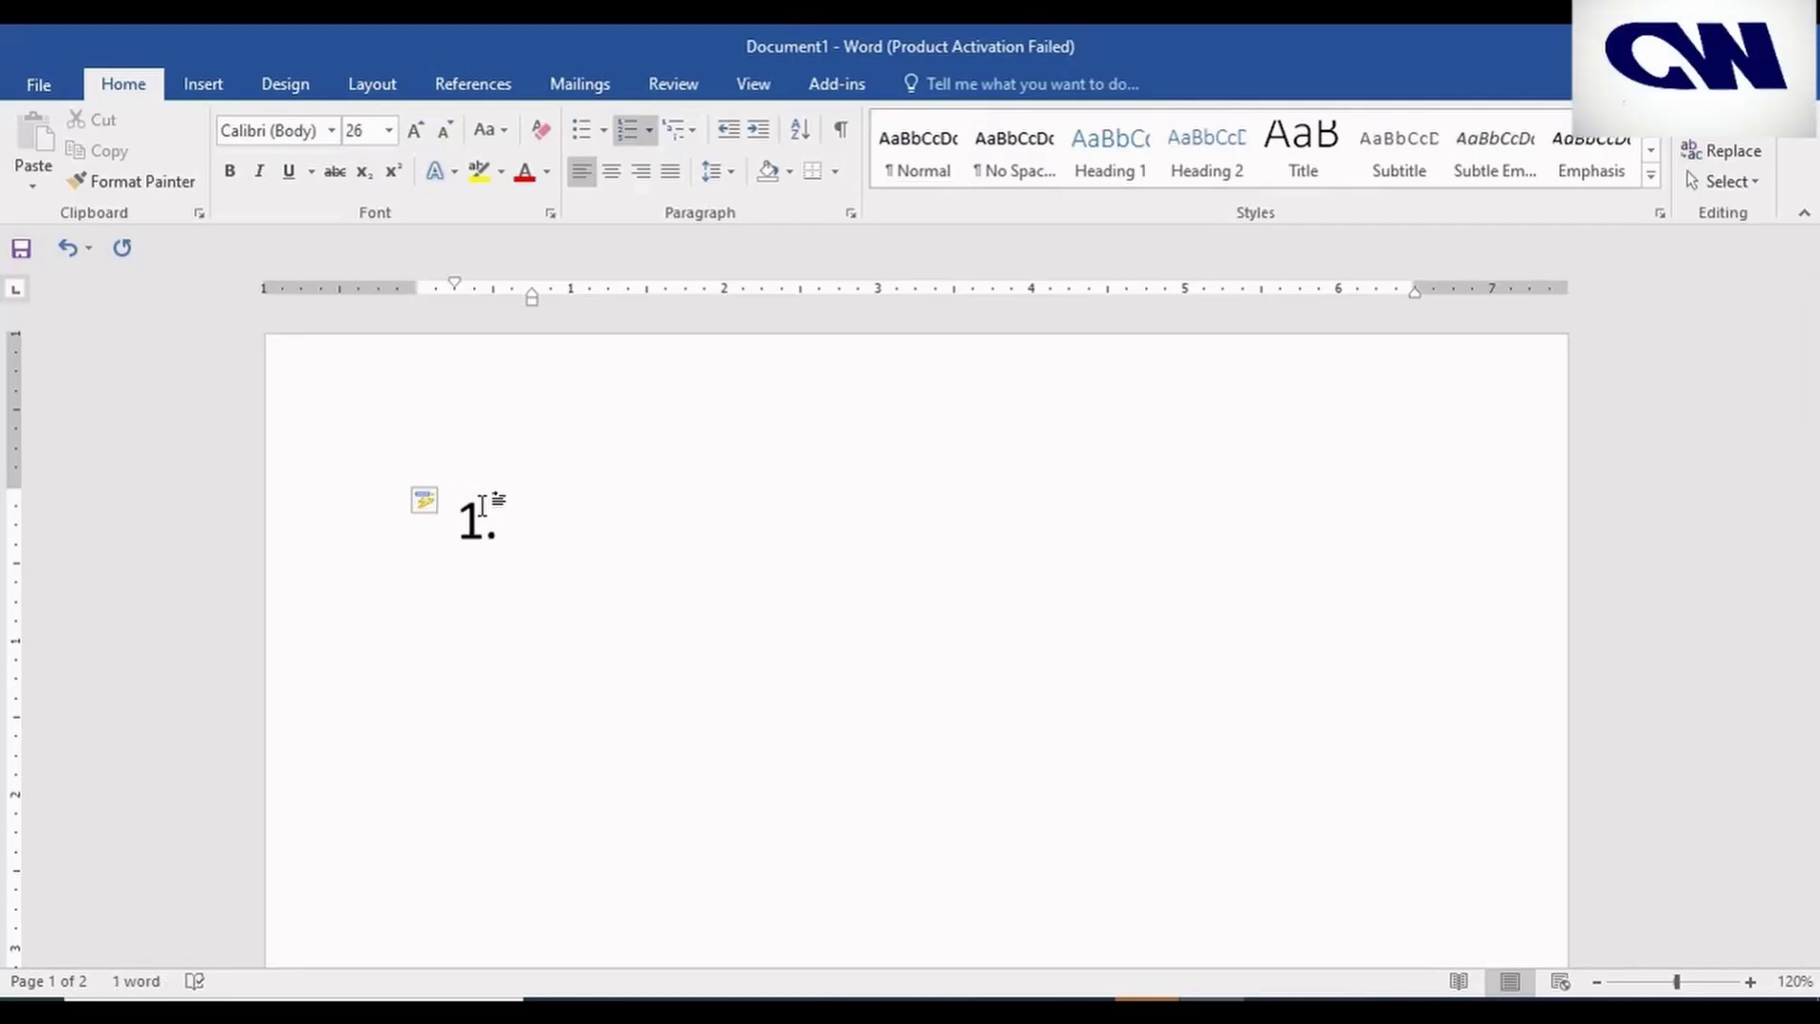
pyautogui.write('table')
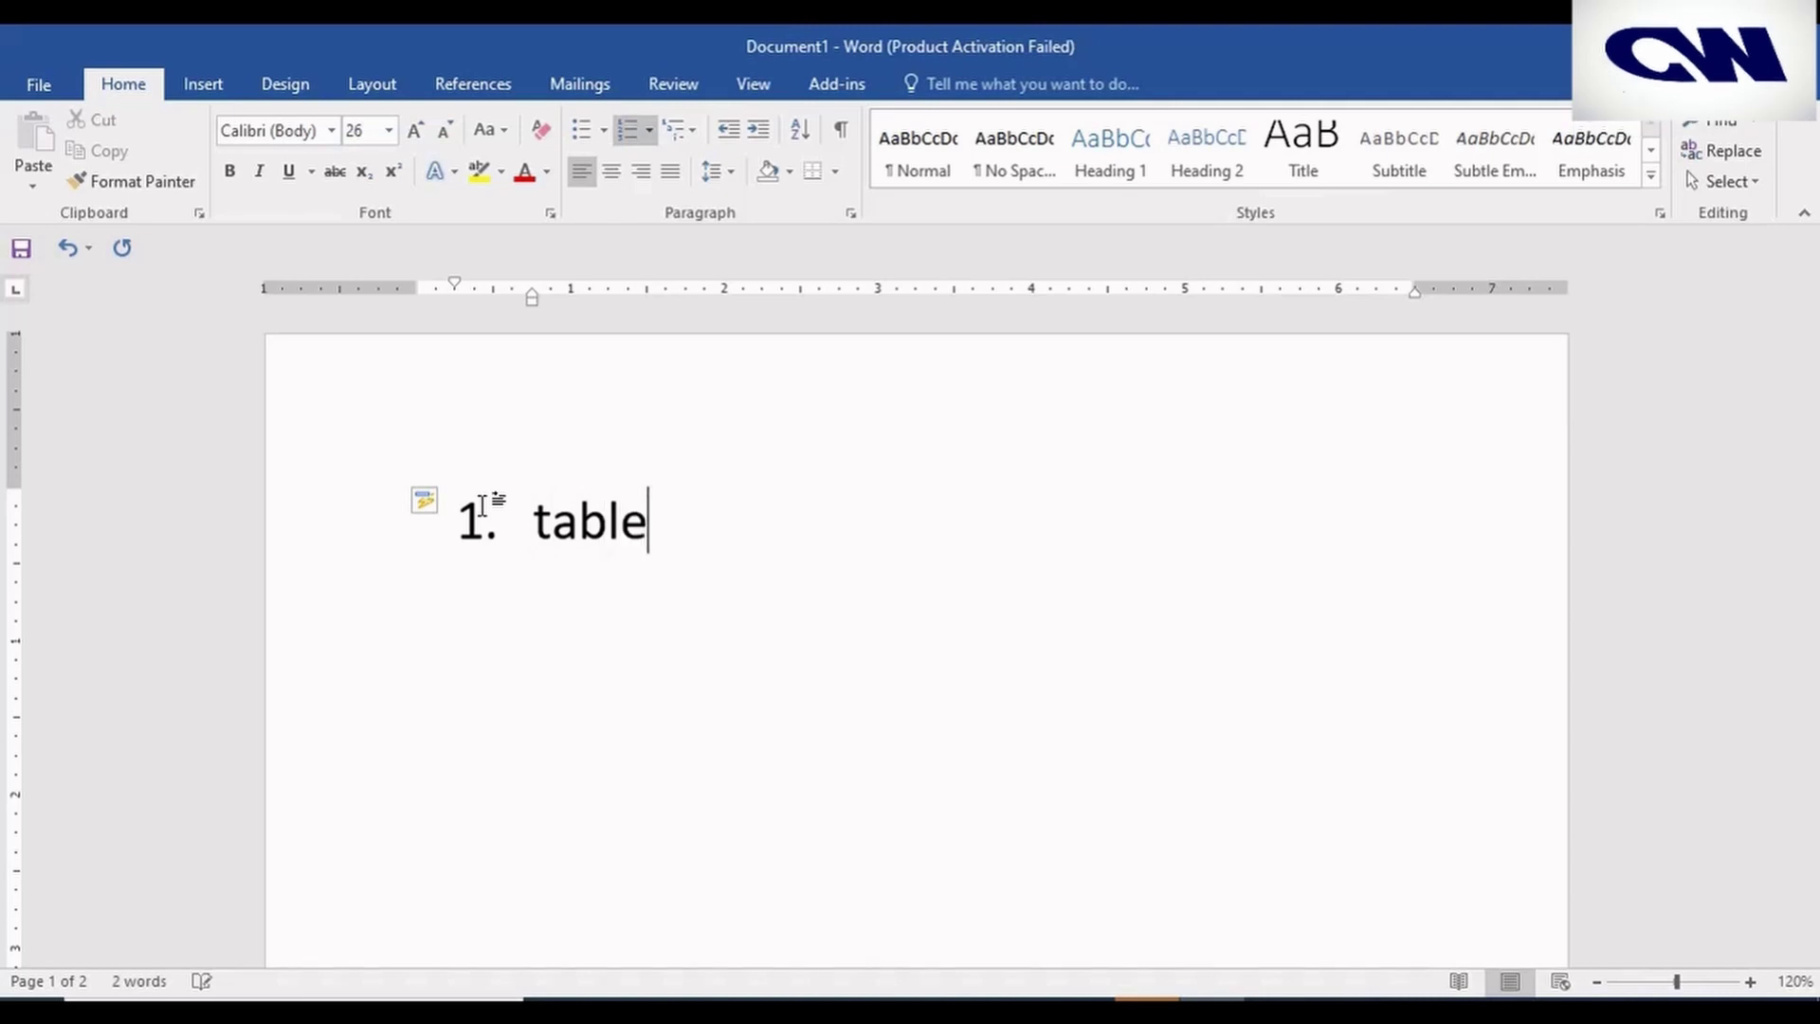
pyautogui.write('s')
pyautogui.press('Return')
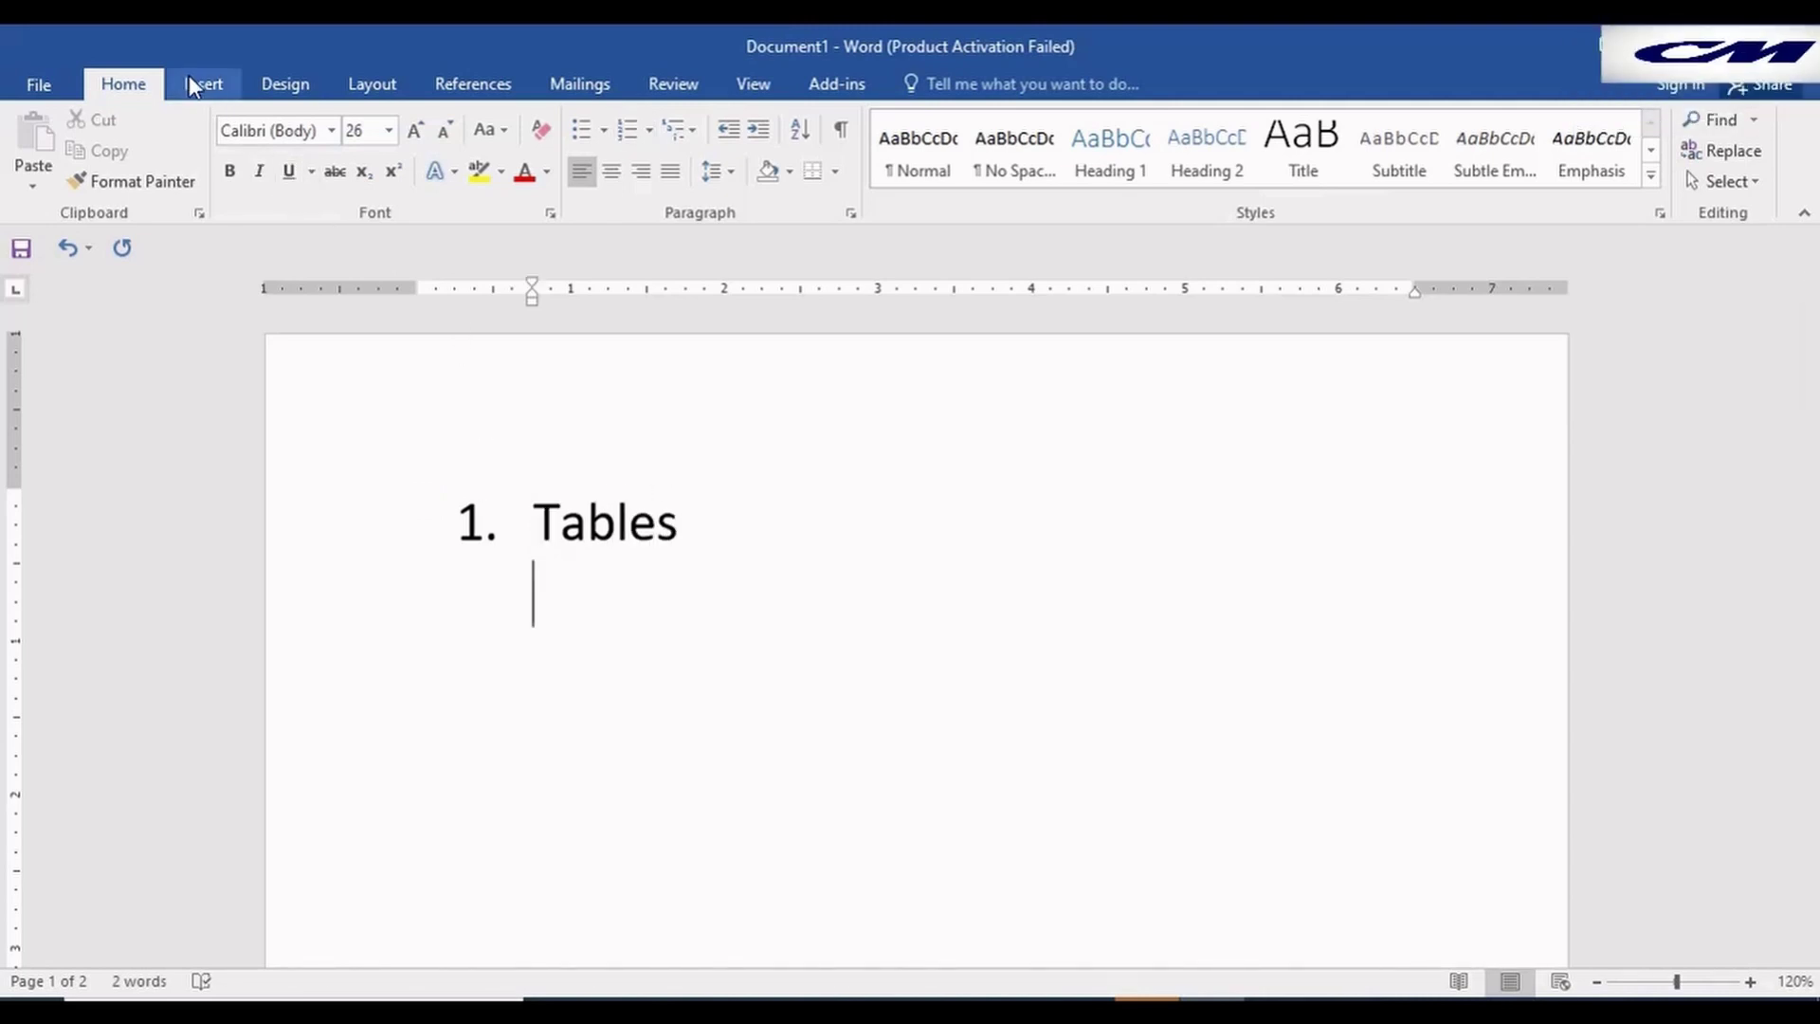
# Bring up the Insert table size grid and dismiss it without inserting a table
pyautogui.click(194, 83)
pyautogui.click(178, 188)
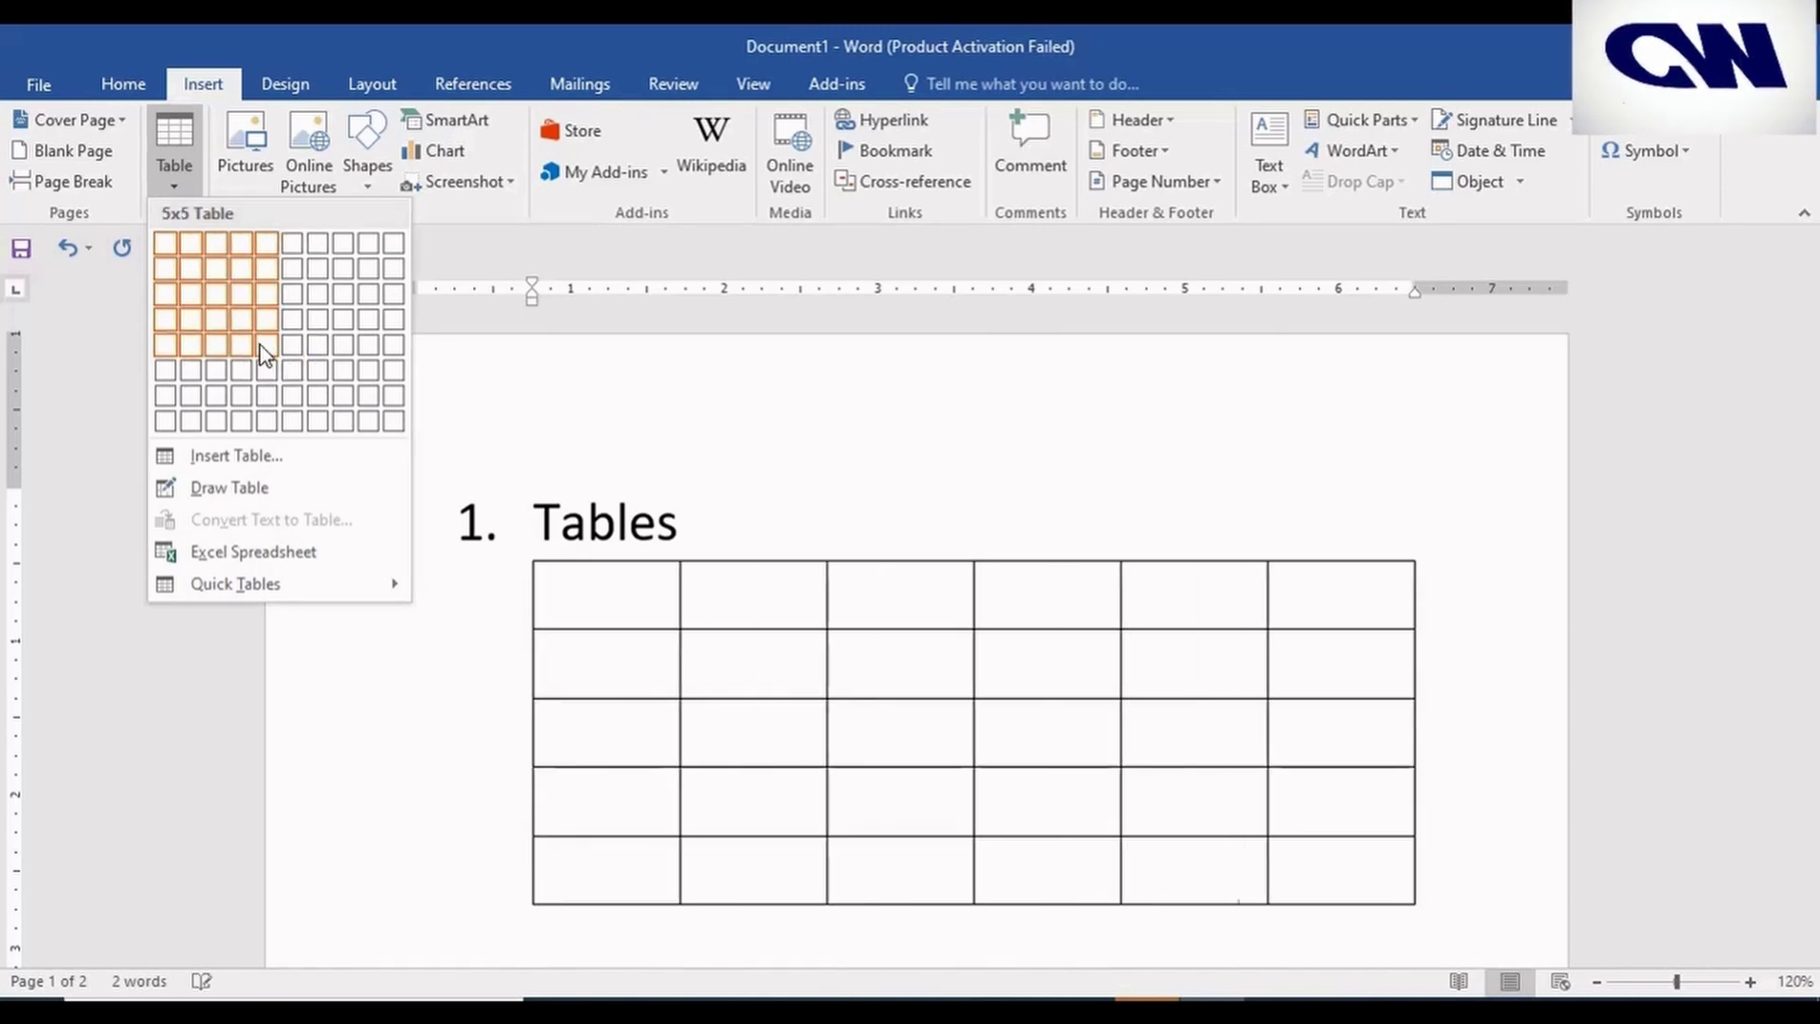
pyautogui.click(532, 610)
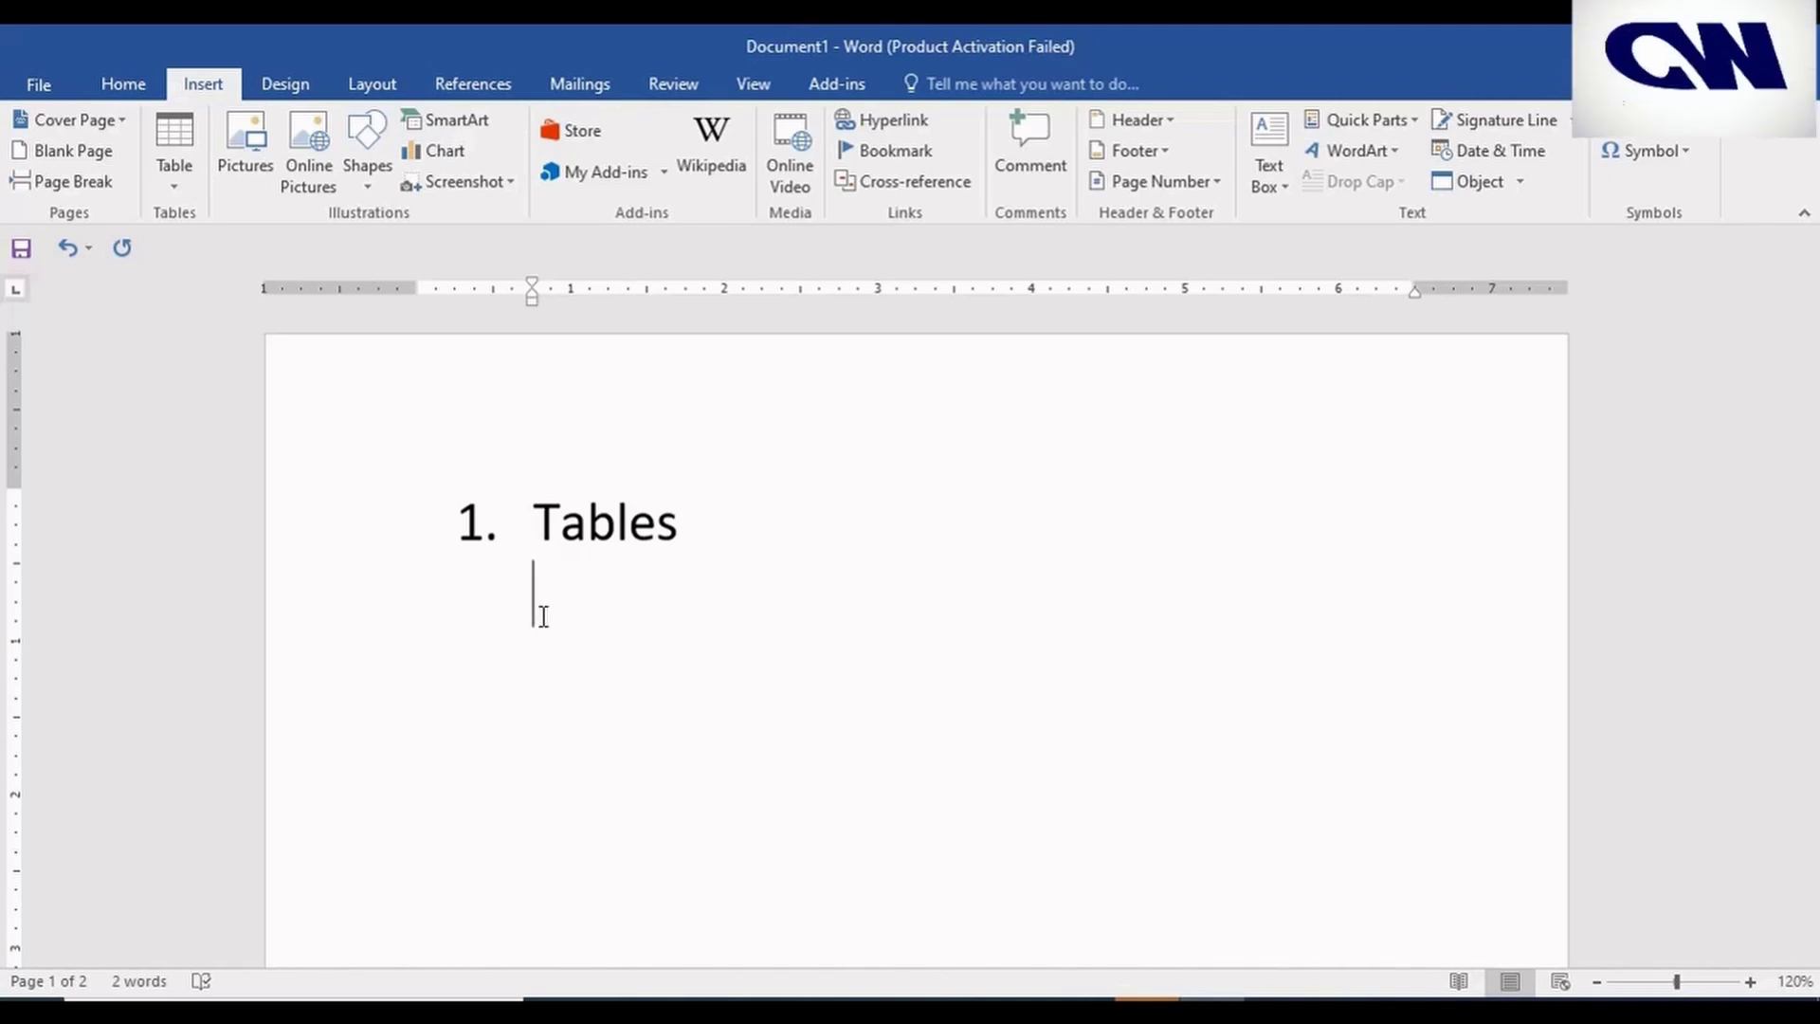
# Convert a '+--------+' line into a two-column table and extend it to three rows
pyautogui.write('+')
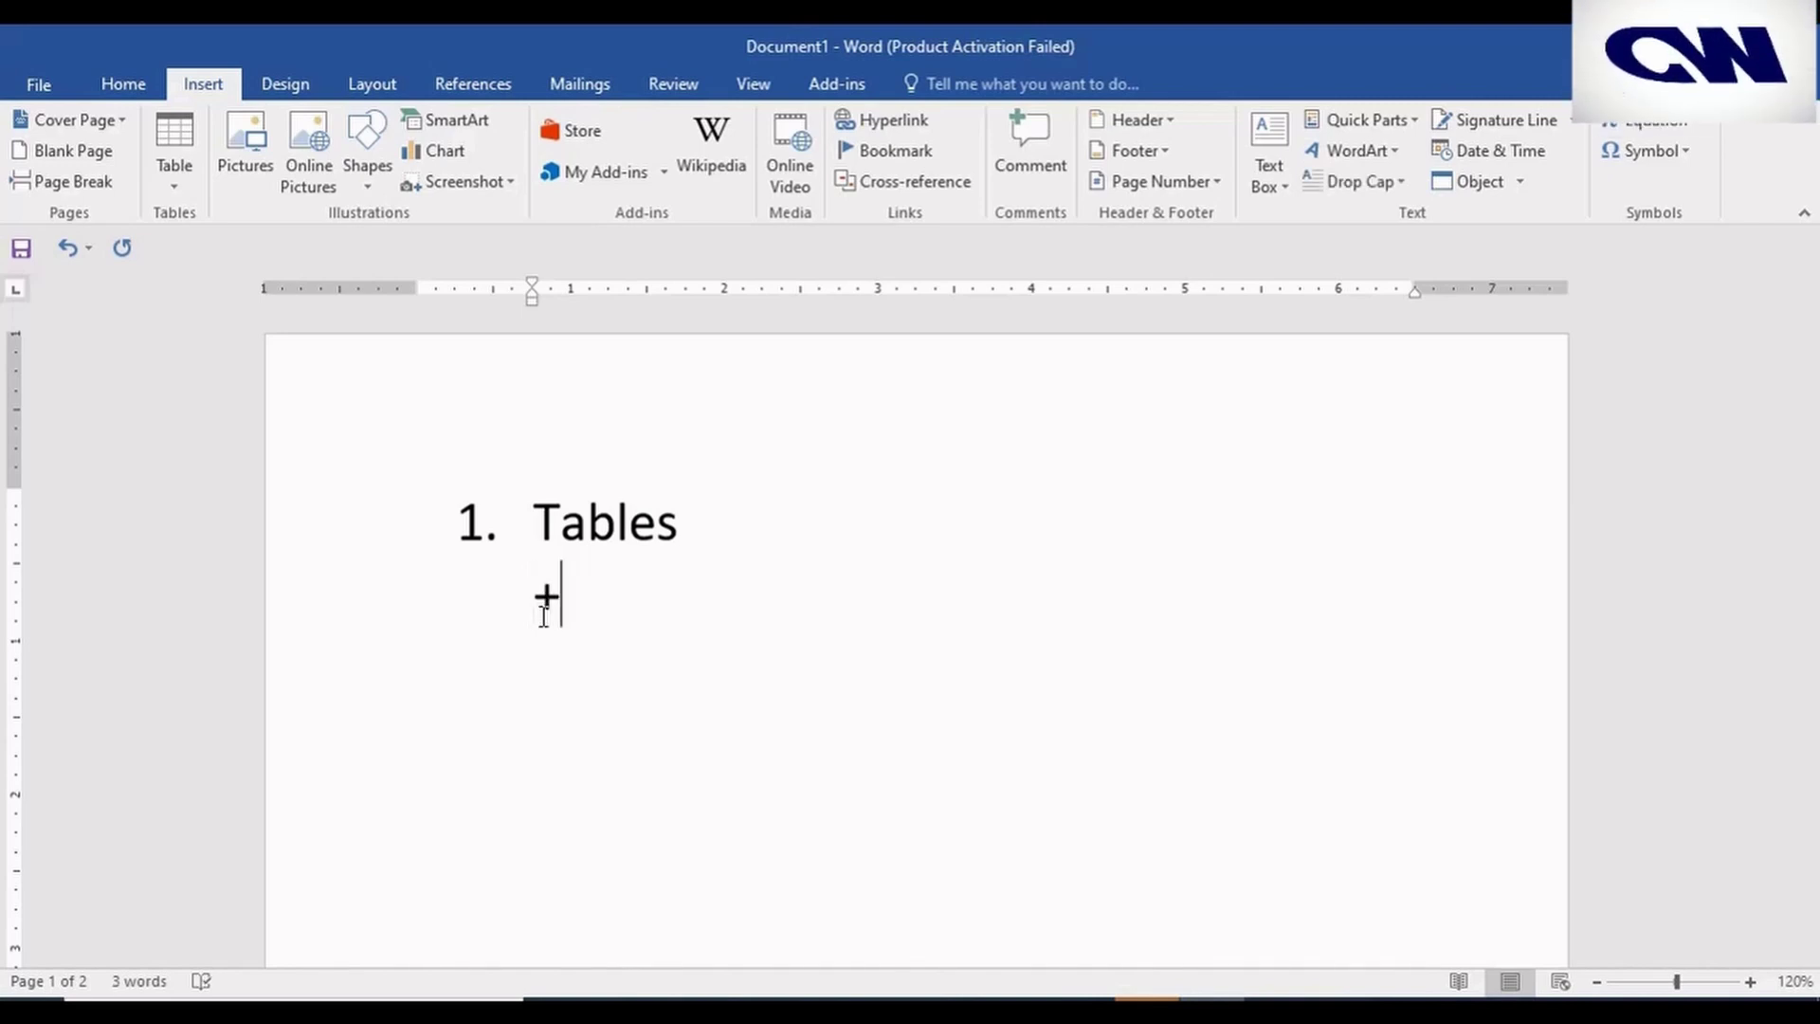
pyautogui.write('------+')
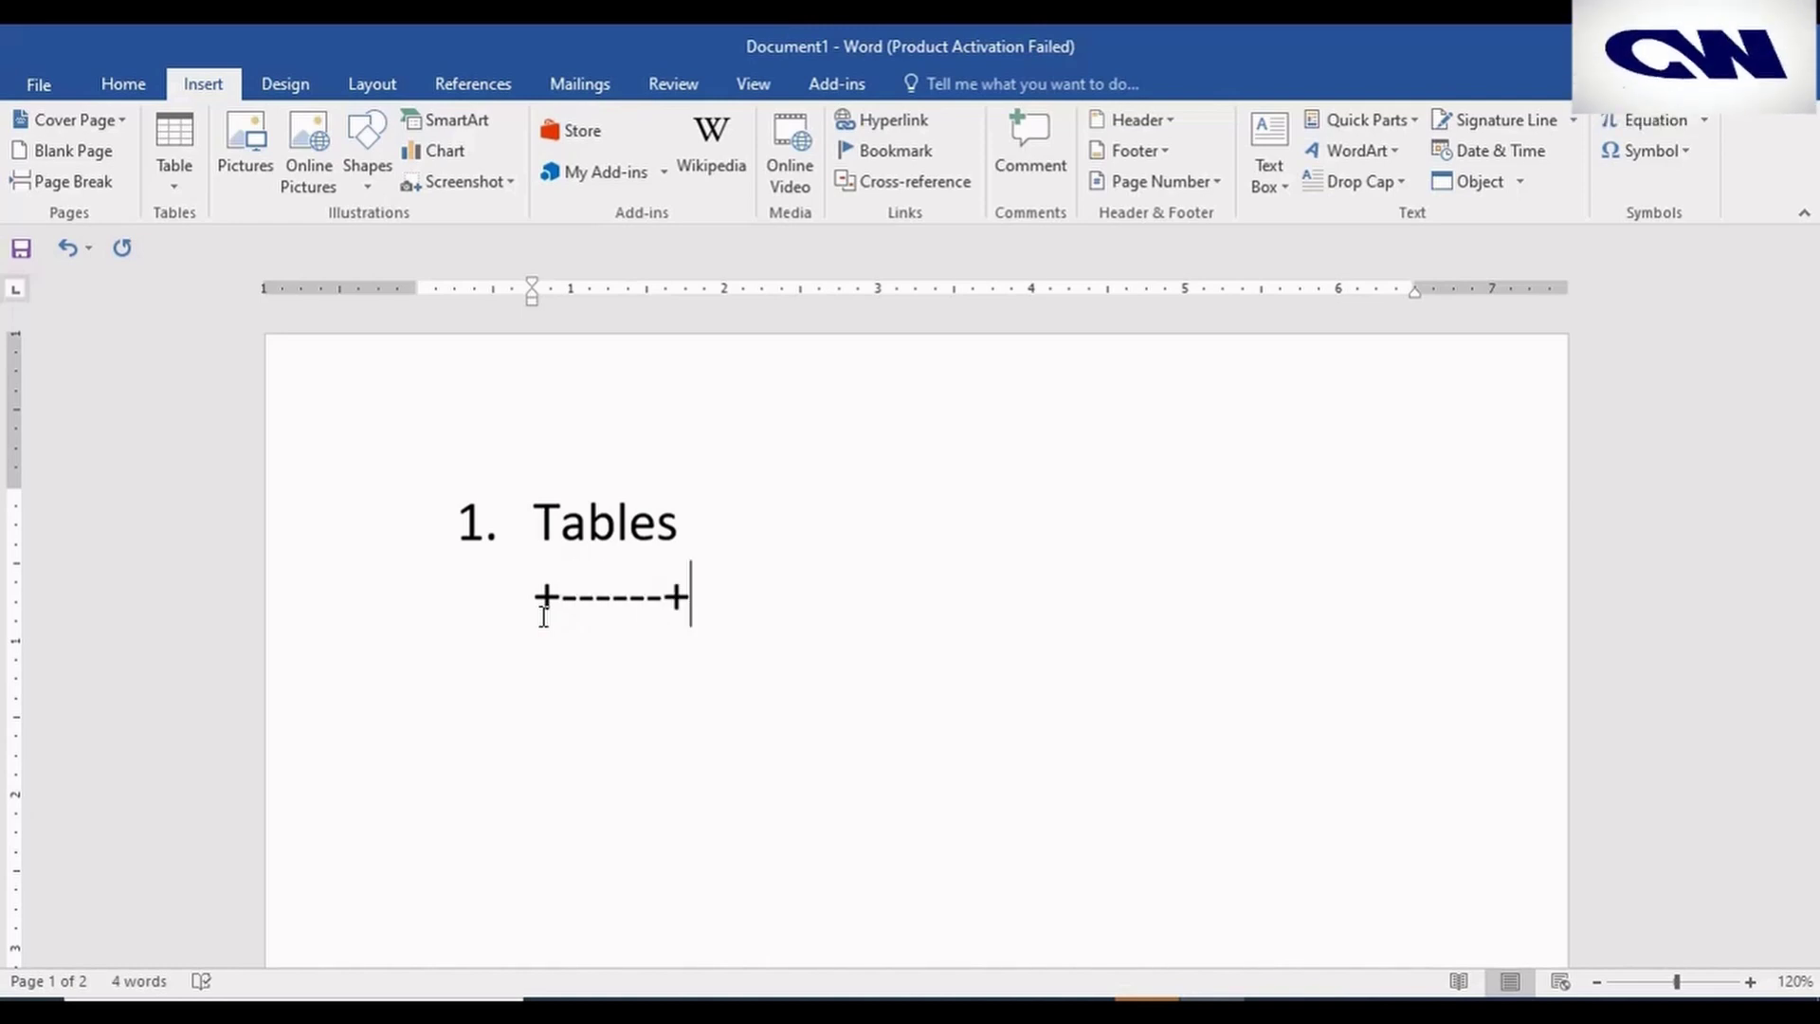
pyautogui.write('--------')
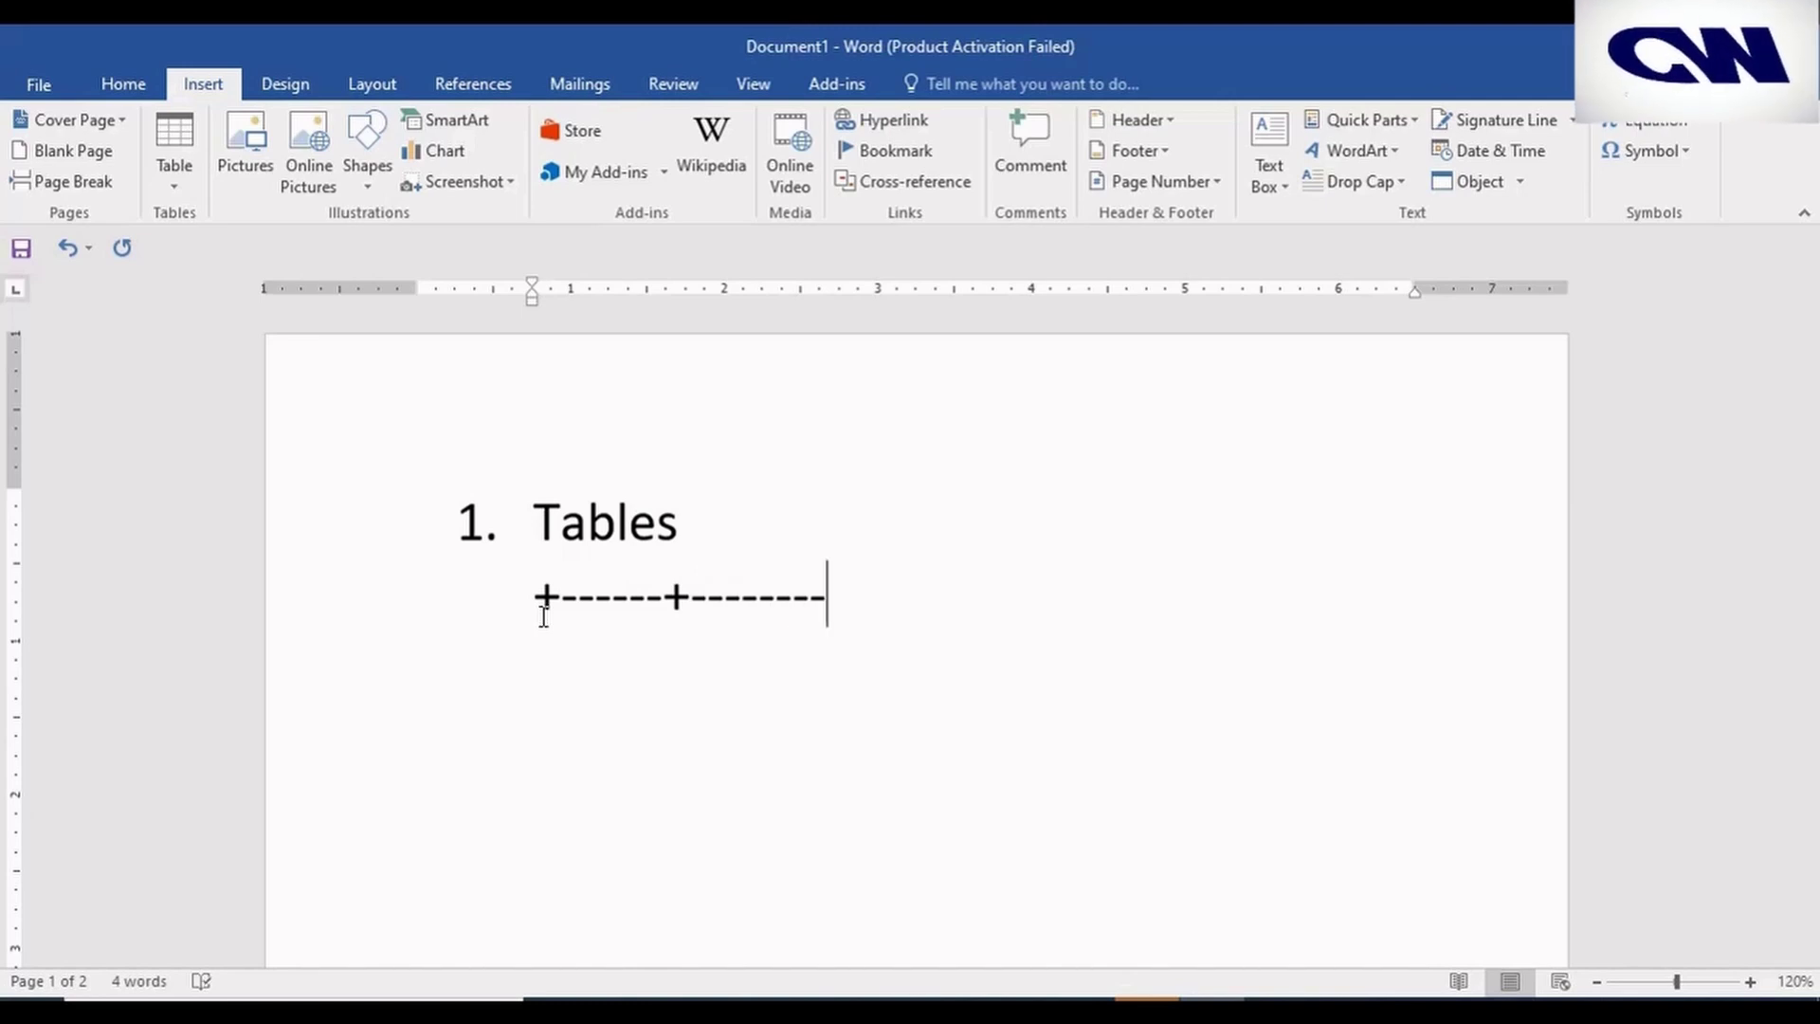
pyautogui.write('+')
pyautogui.press('Return')
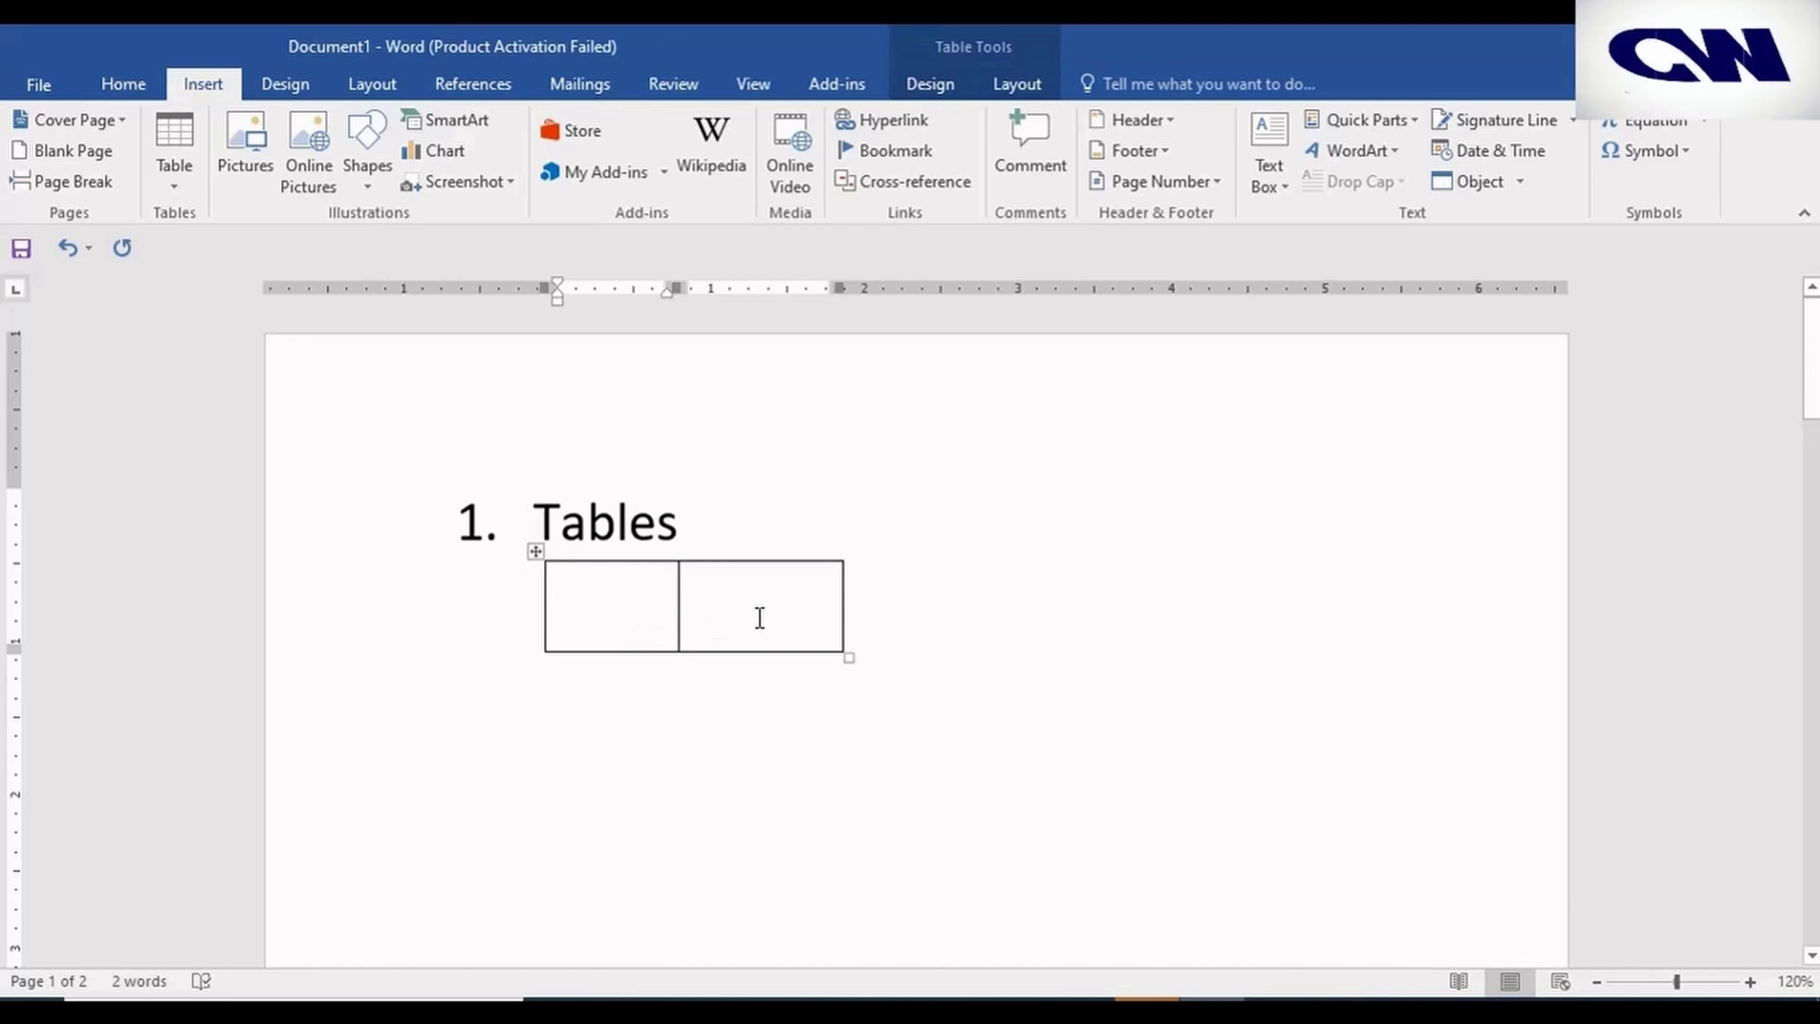
pyautogui.click(812, 620)
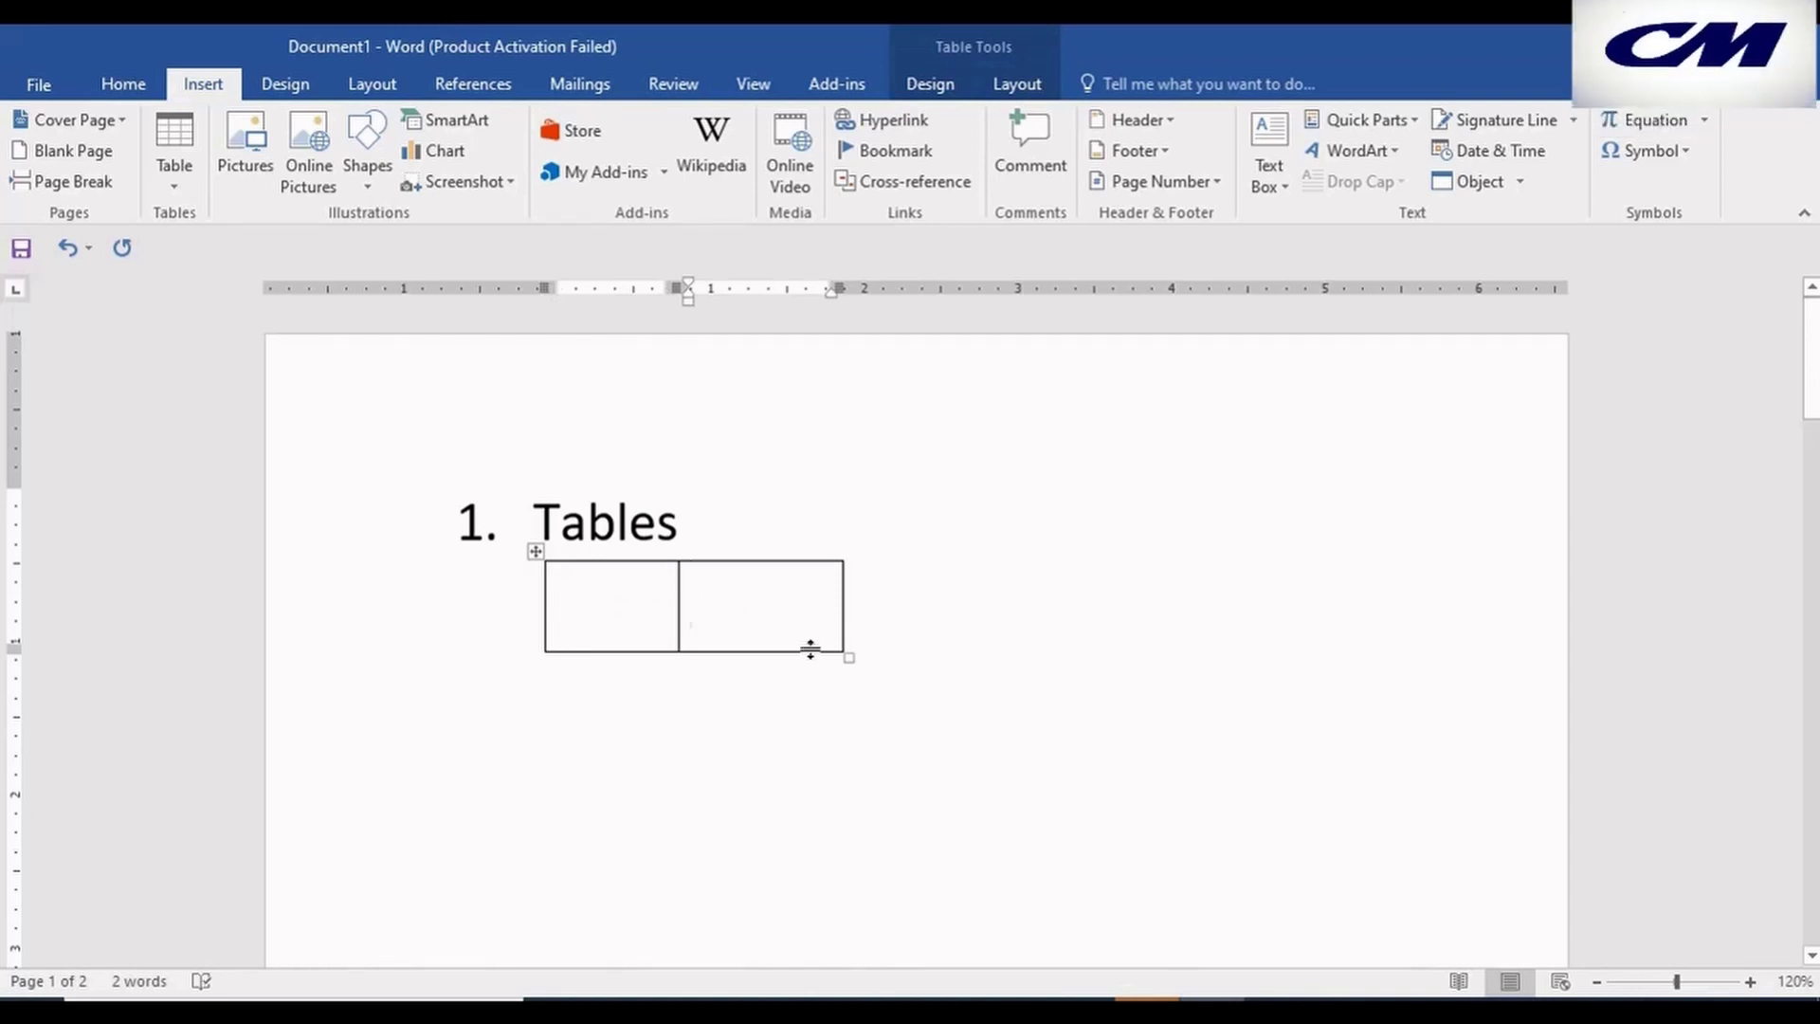
pyautogui.press('Tab')
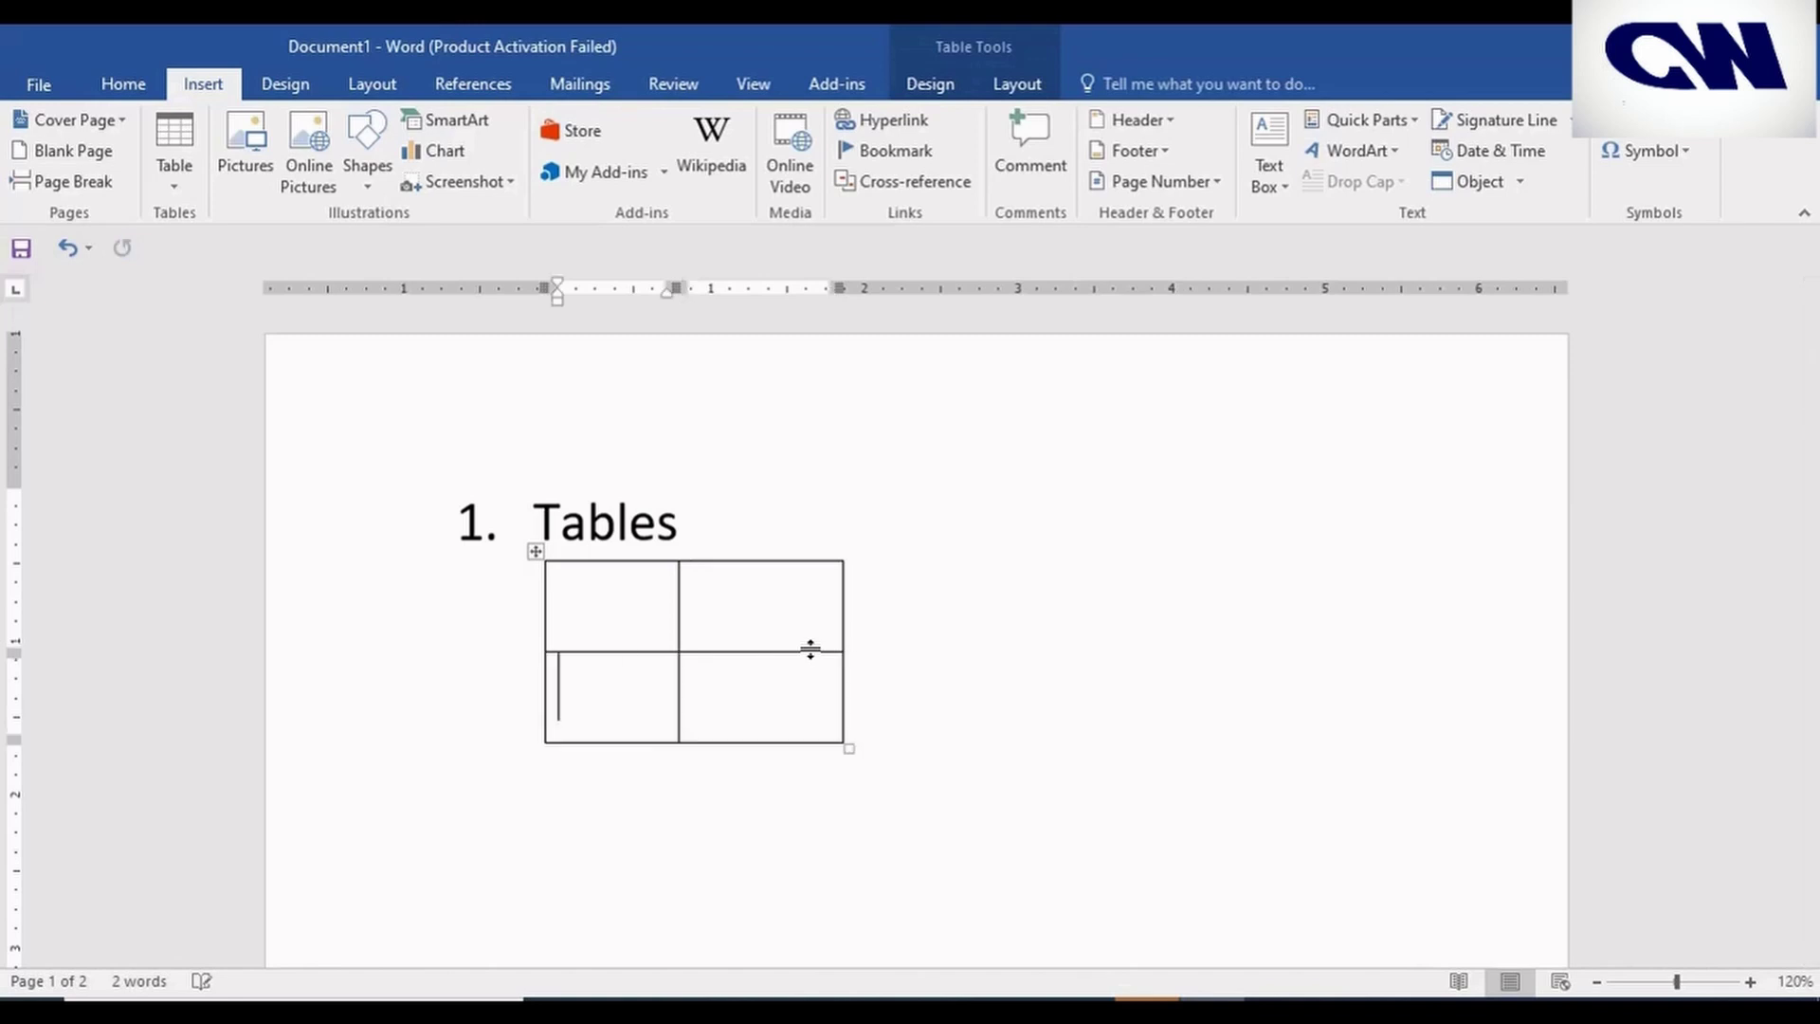
pyautogui.click(812, 652)
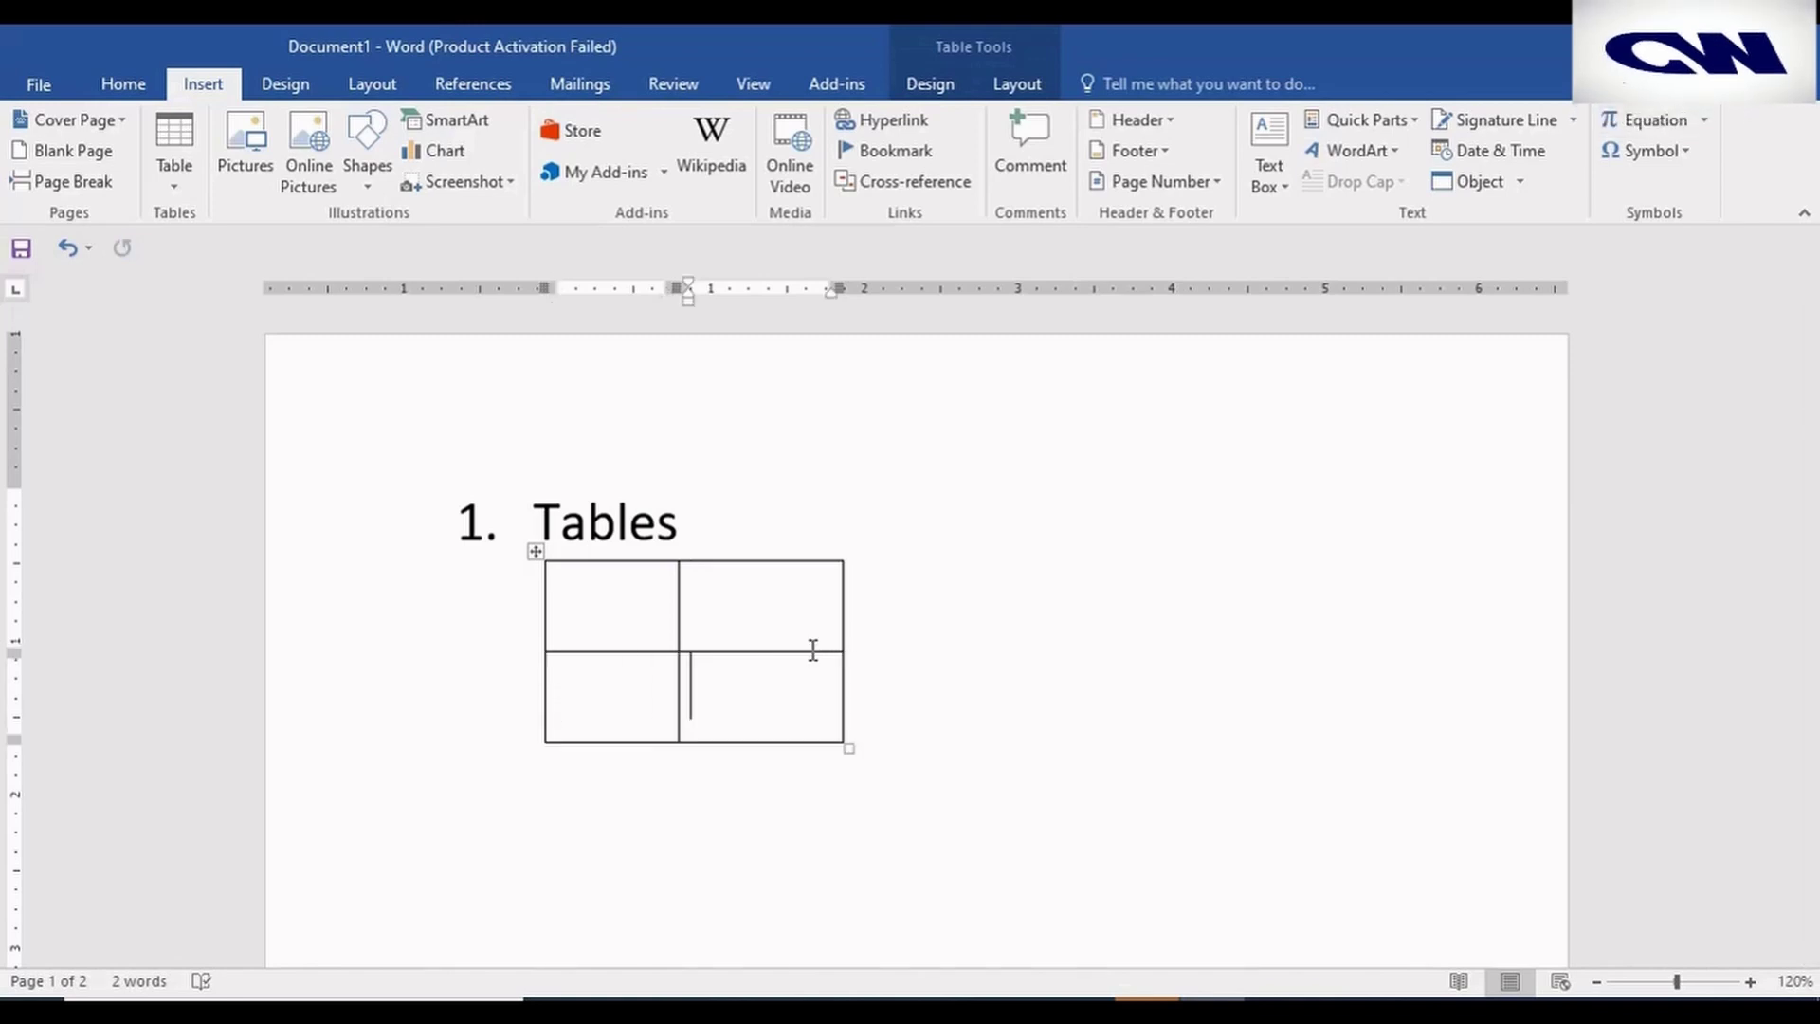
pyautogui.press('Tab')
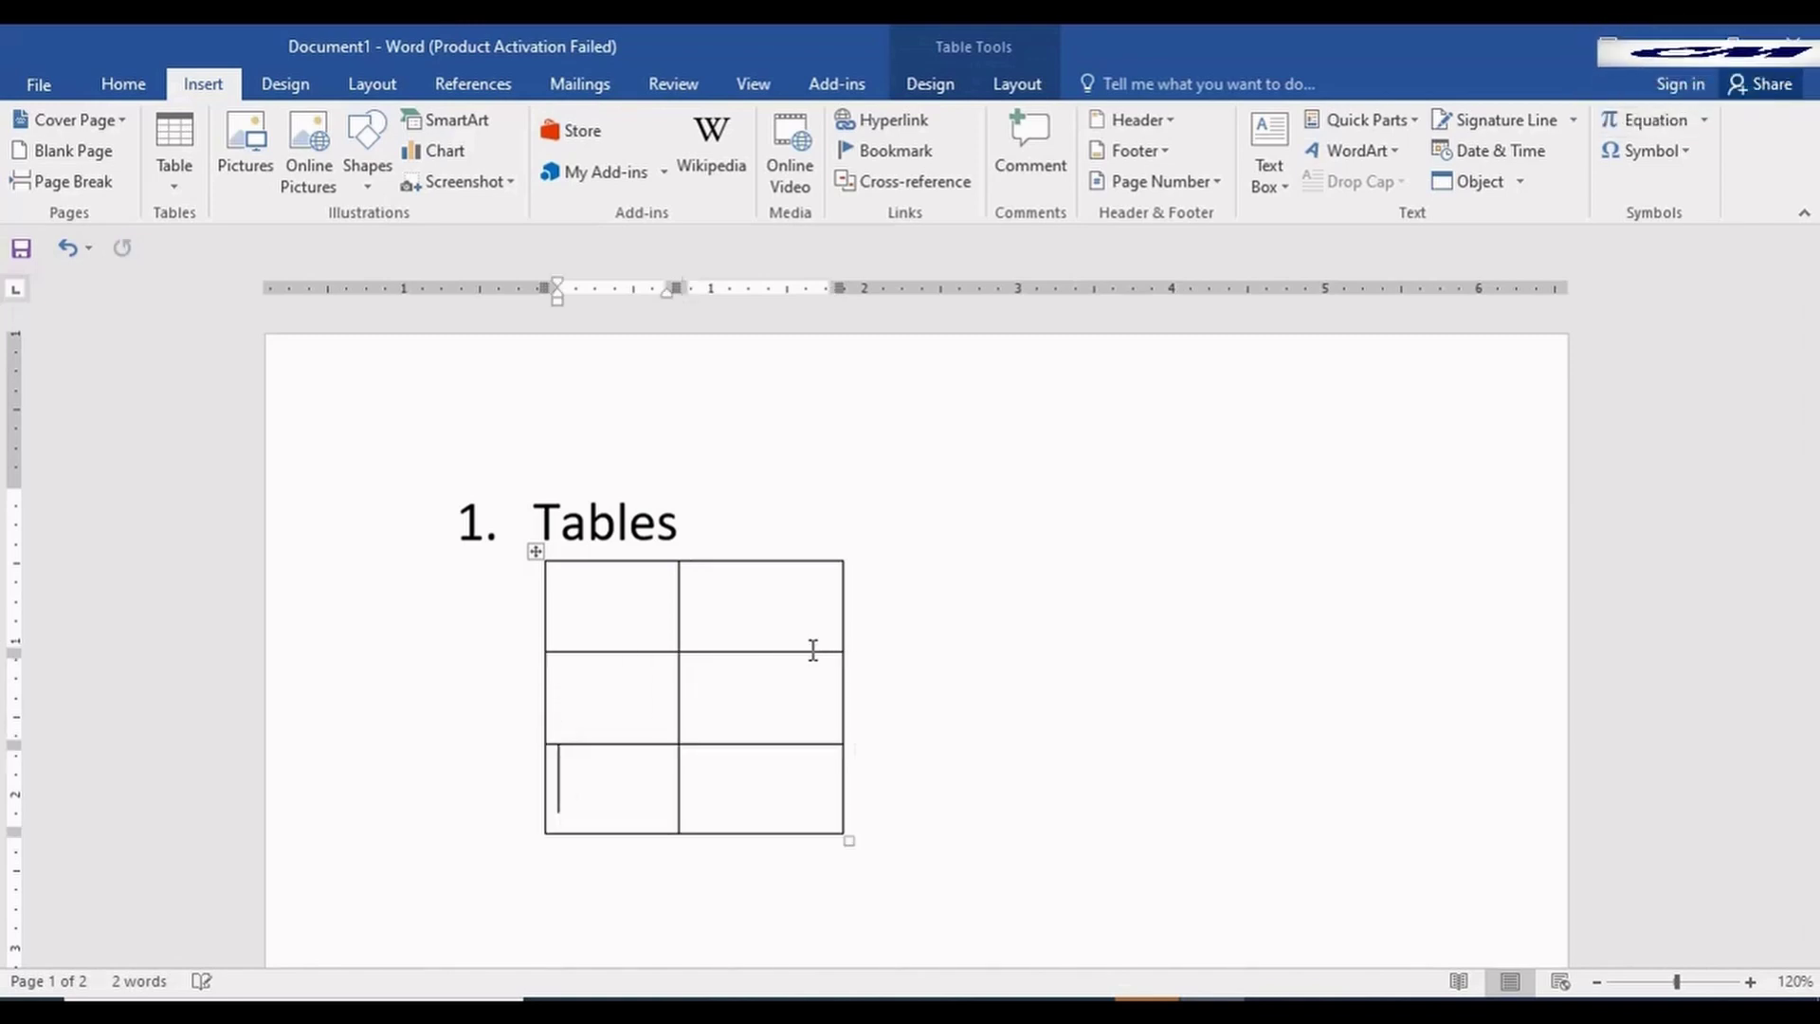
pyautogui.click(737, 749)
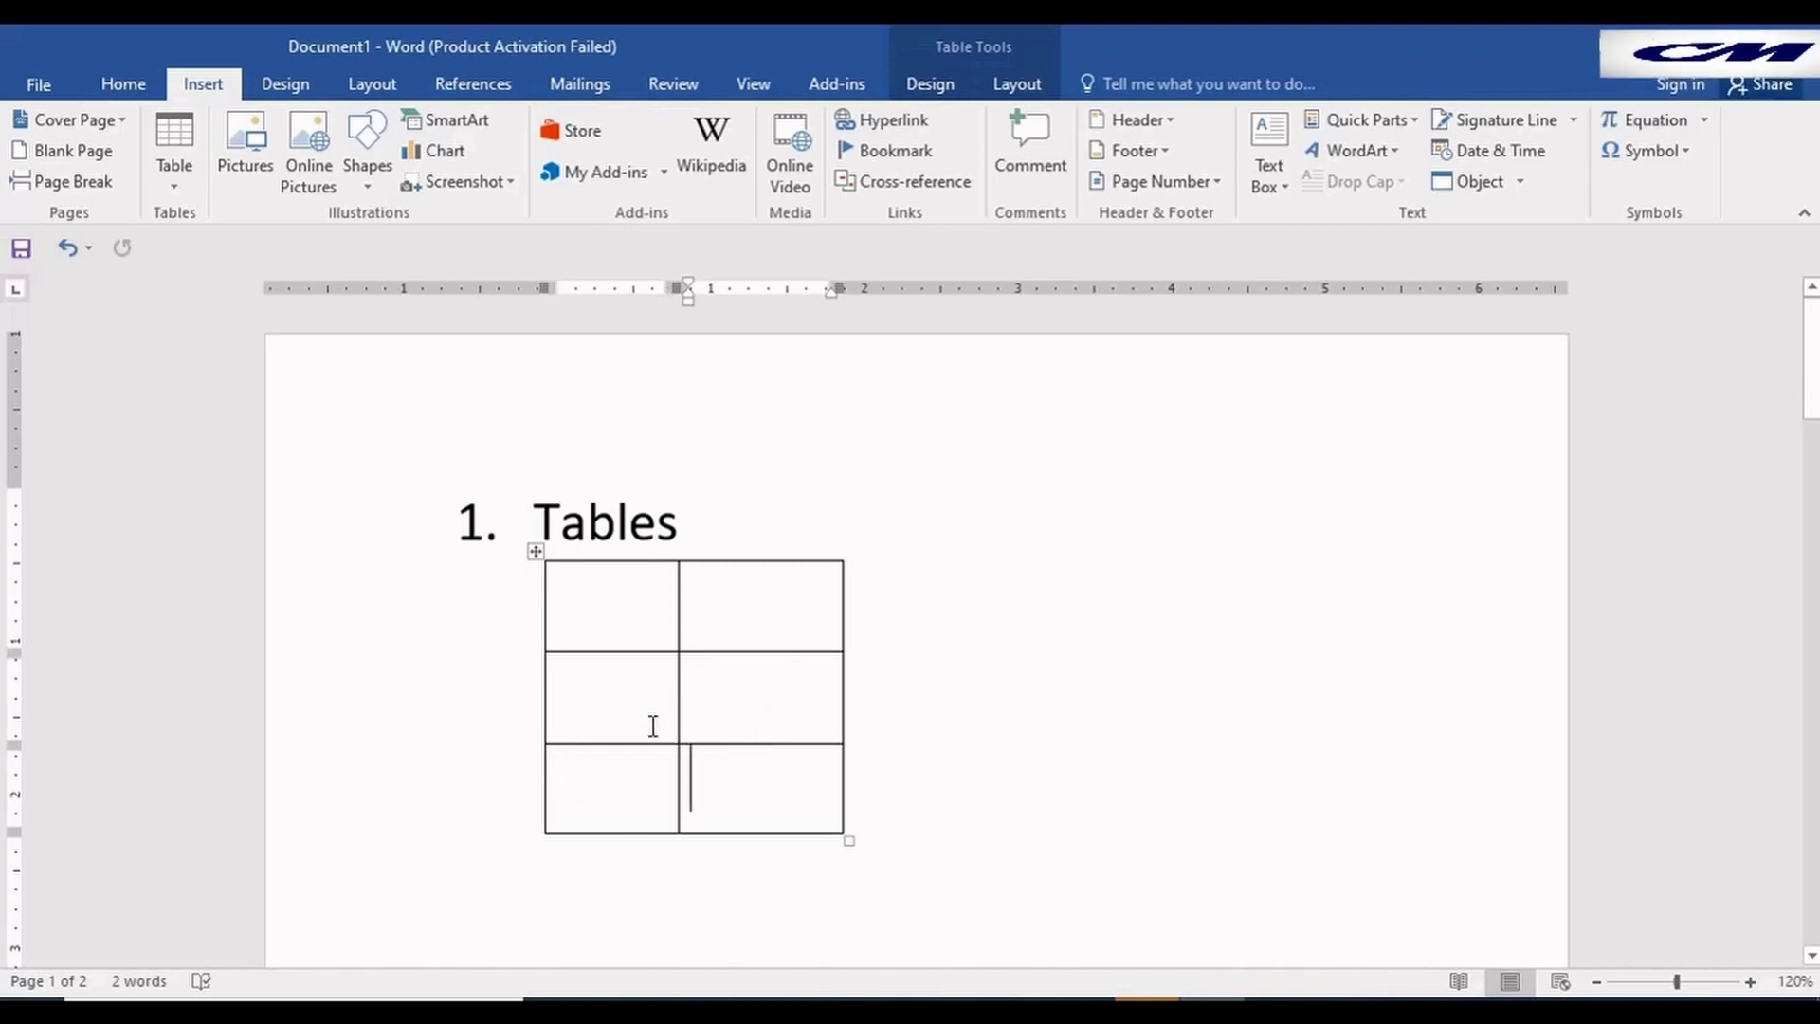
# Below the table, add numbered item '2. lines' with an empty line beneath it
pyautogui.click(895, 819)
pyautogui.scroll(-3, 894, 819)
pyautogui.click(541, 540)
pyautogui.write('2.')
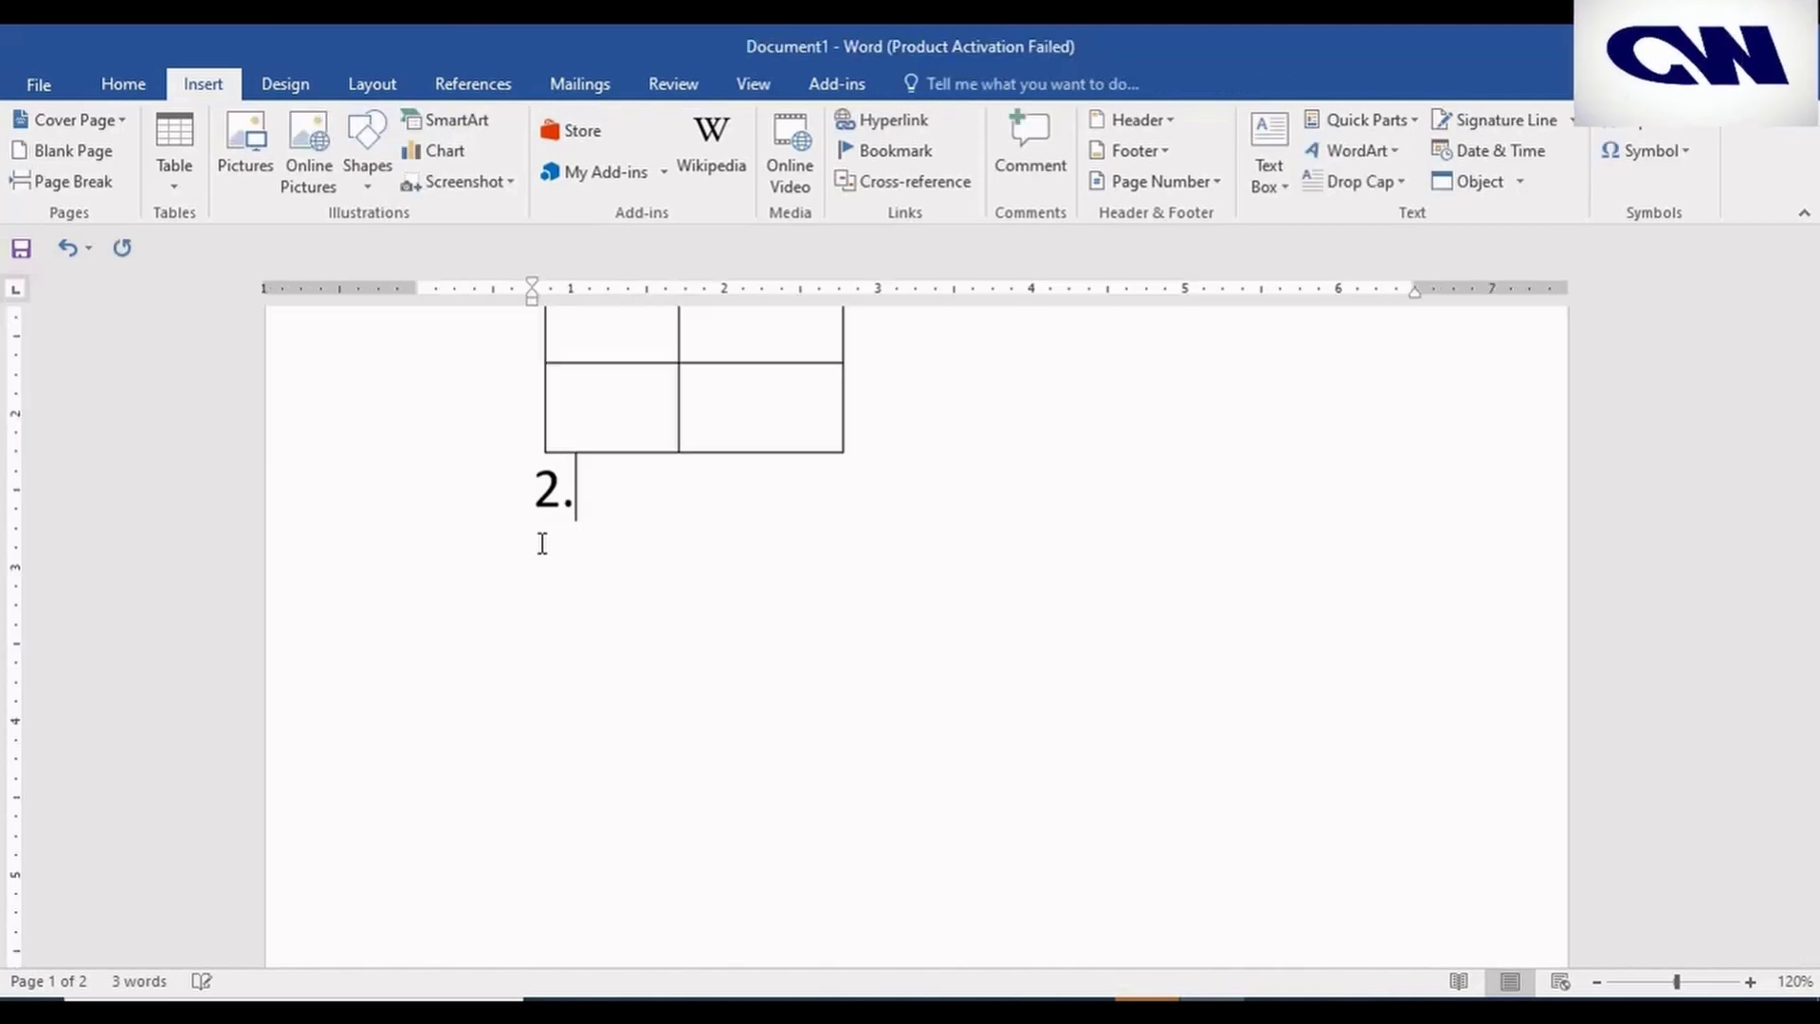
pyautogui.press('space')
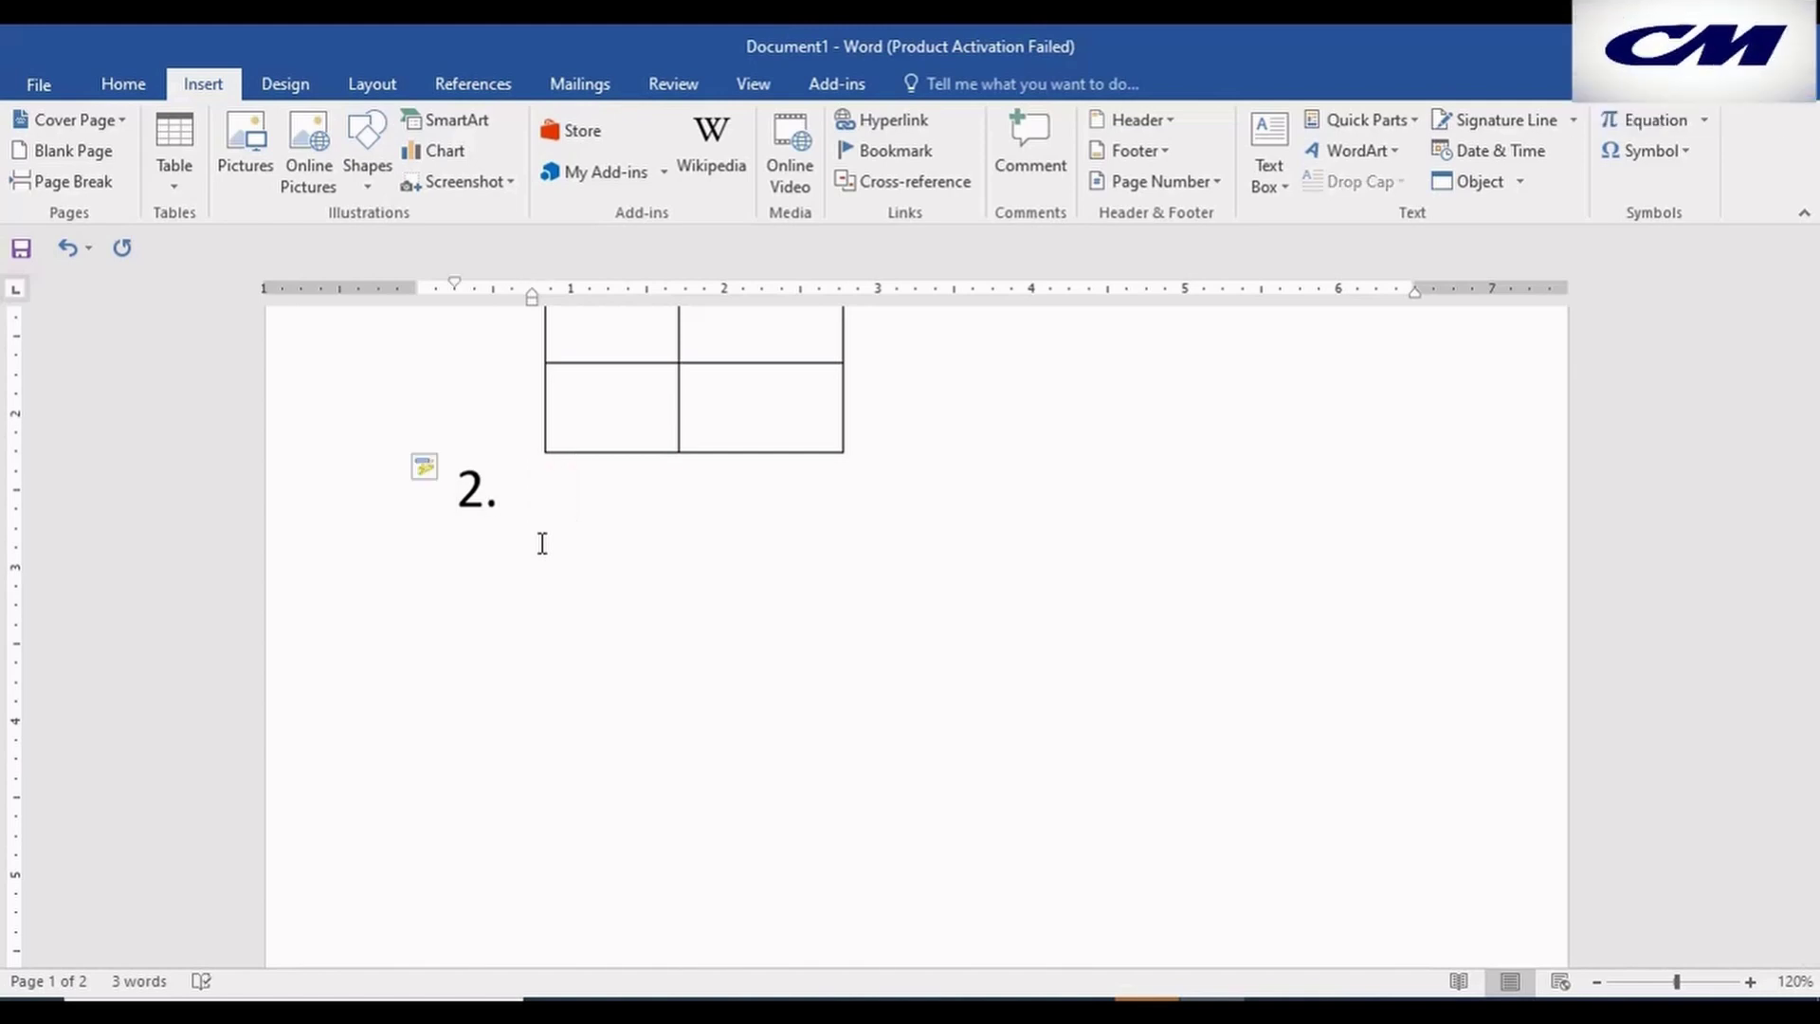
pyautogui.write('lin')
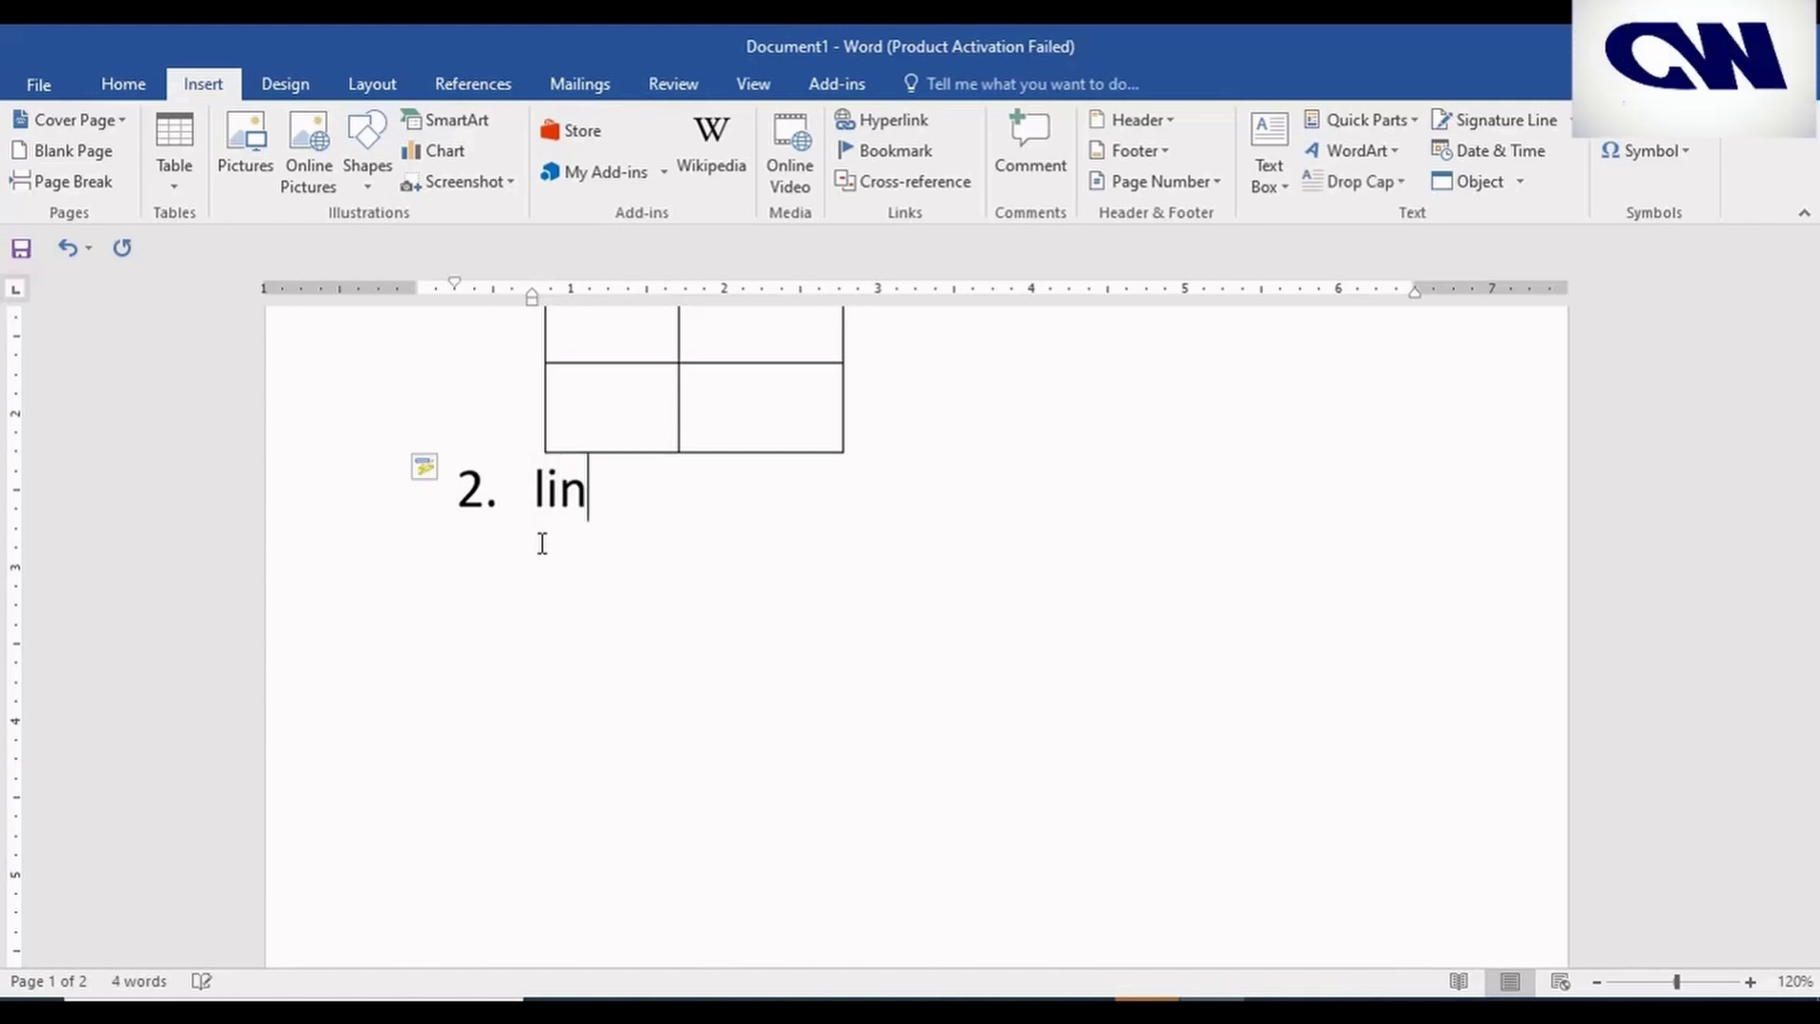
pyautogui.write('es')
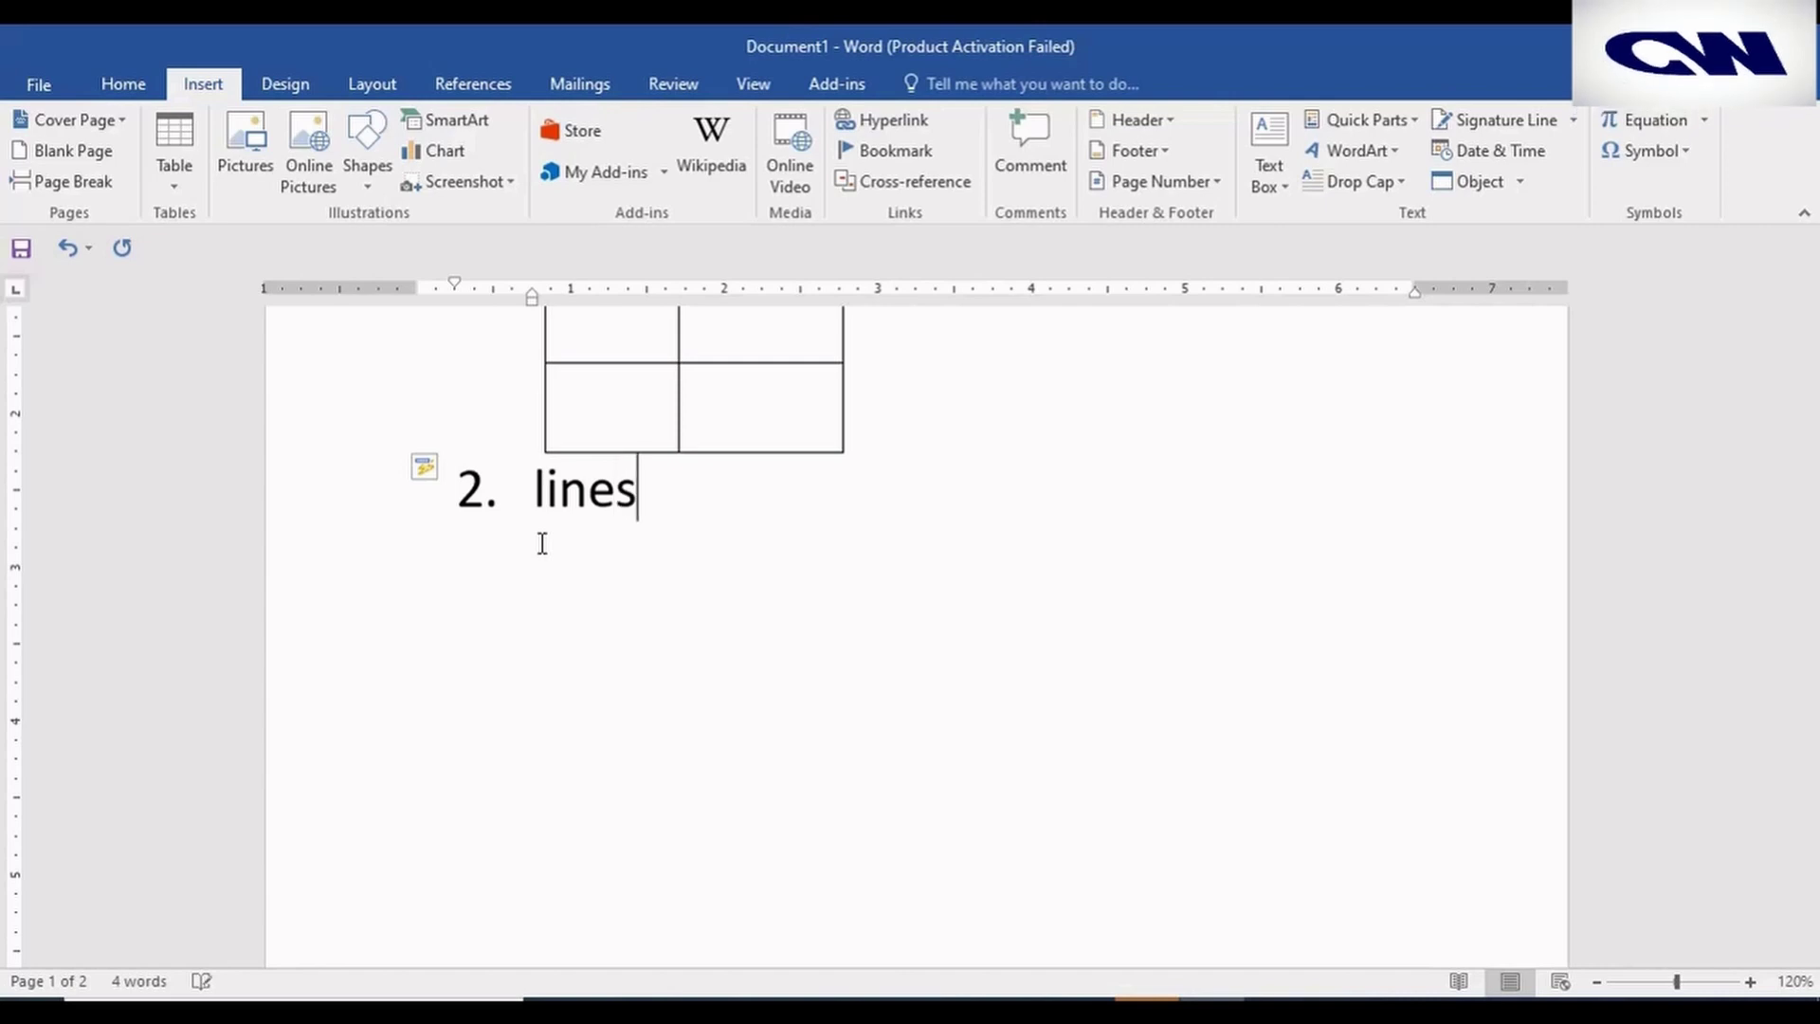
pyautogui.press('Return')
pyautogui.press('Return')
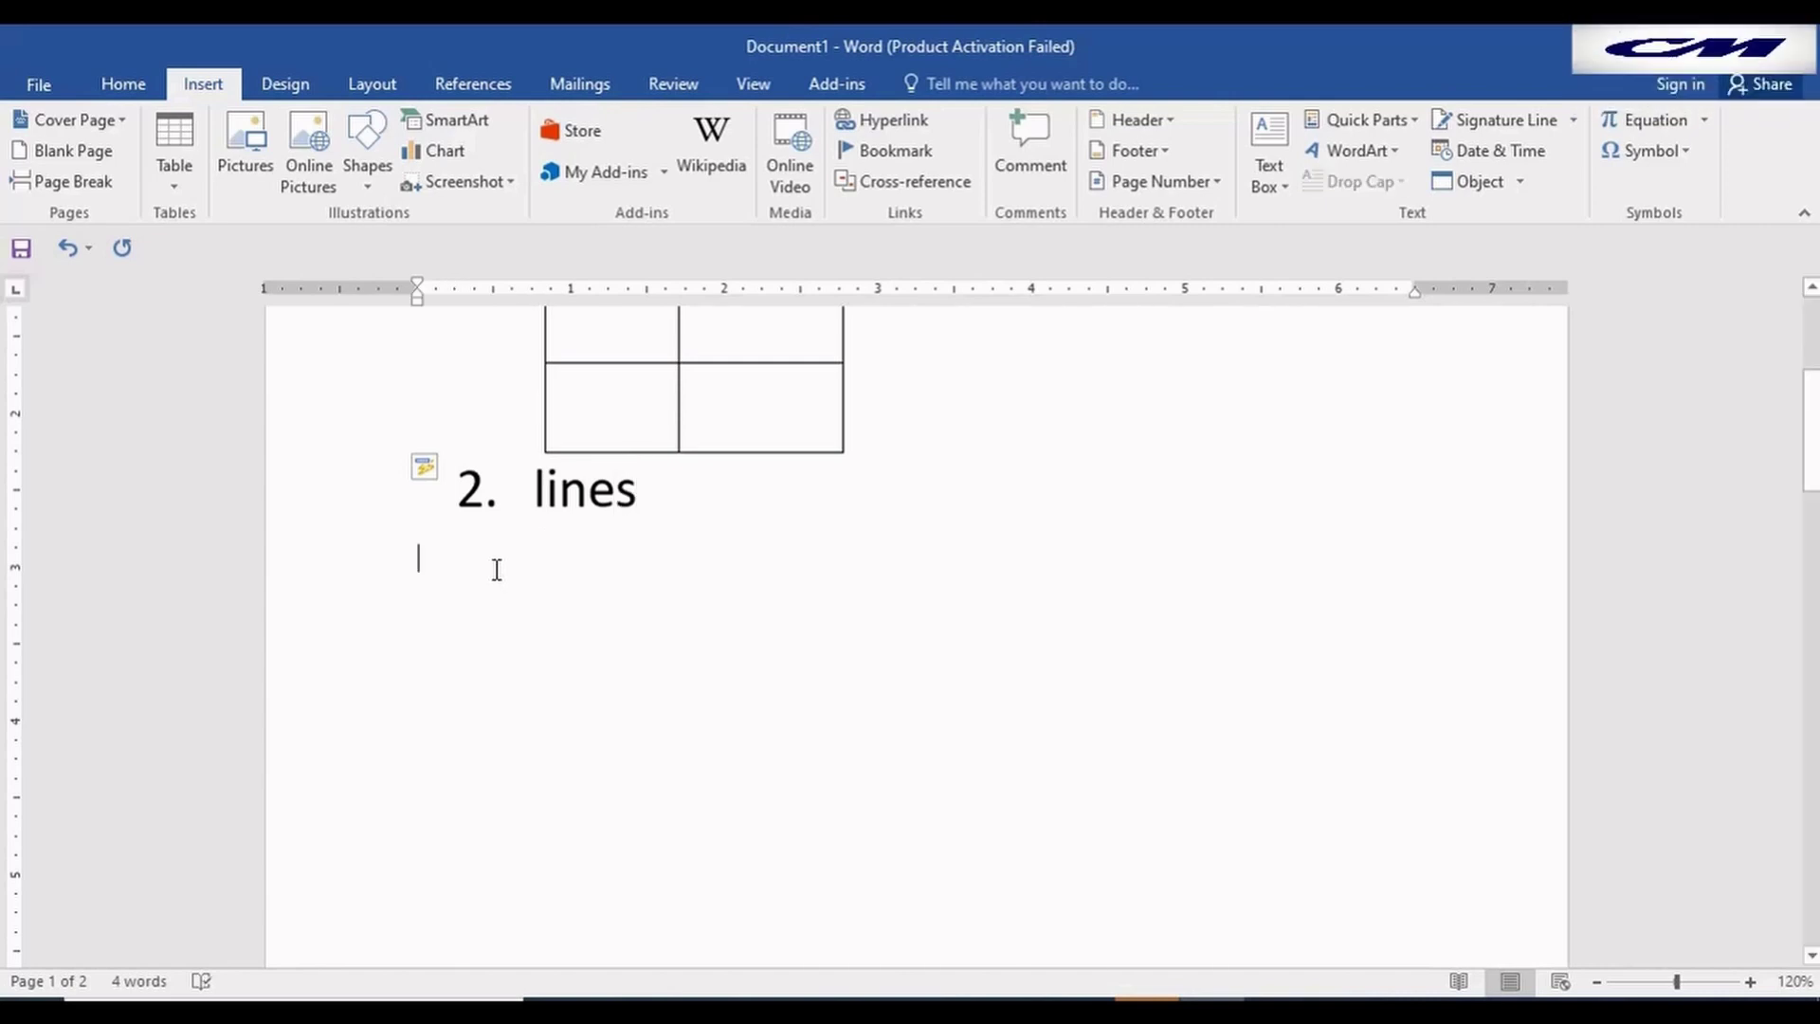
# Close the Shapes gallery without inserting a shape and return to the empty line
pyautogui.scroll(3, 515, 568)
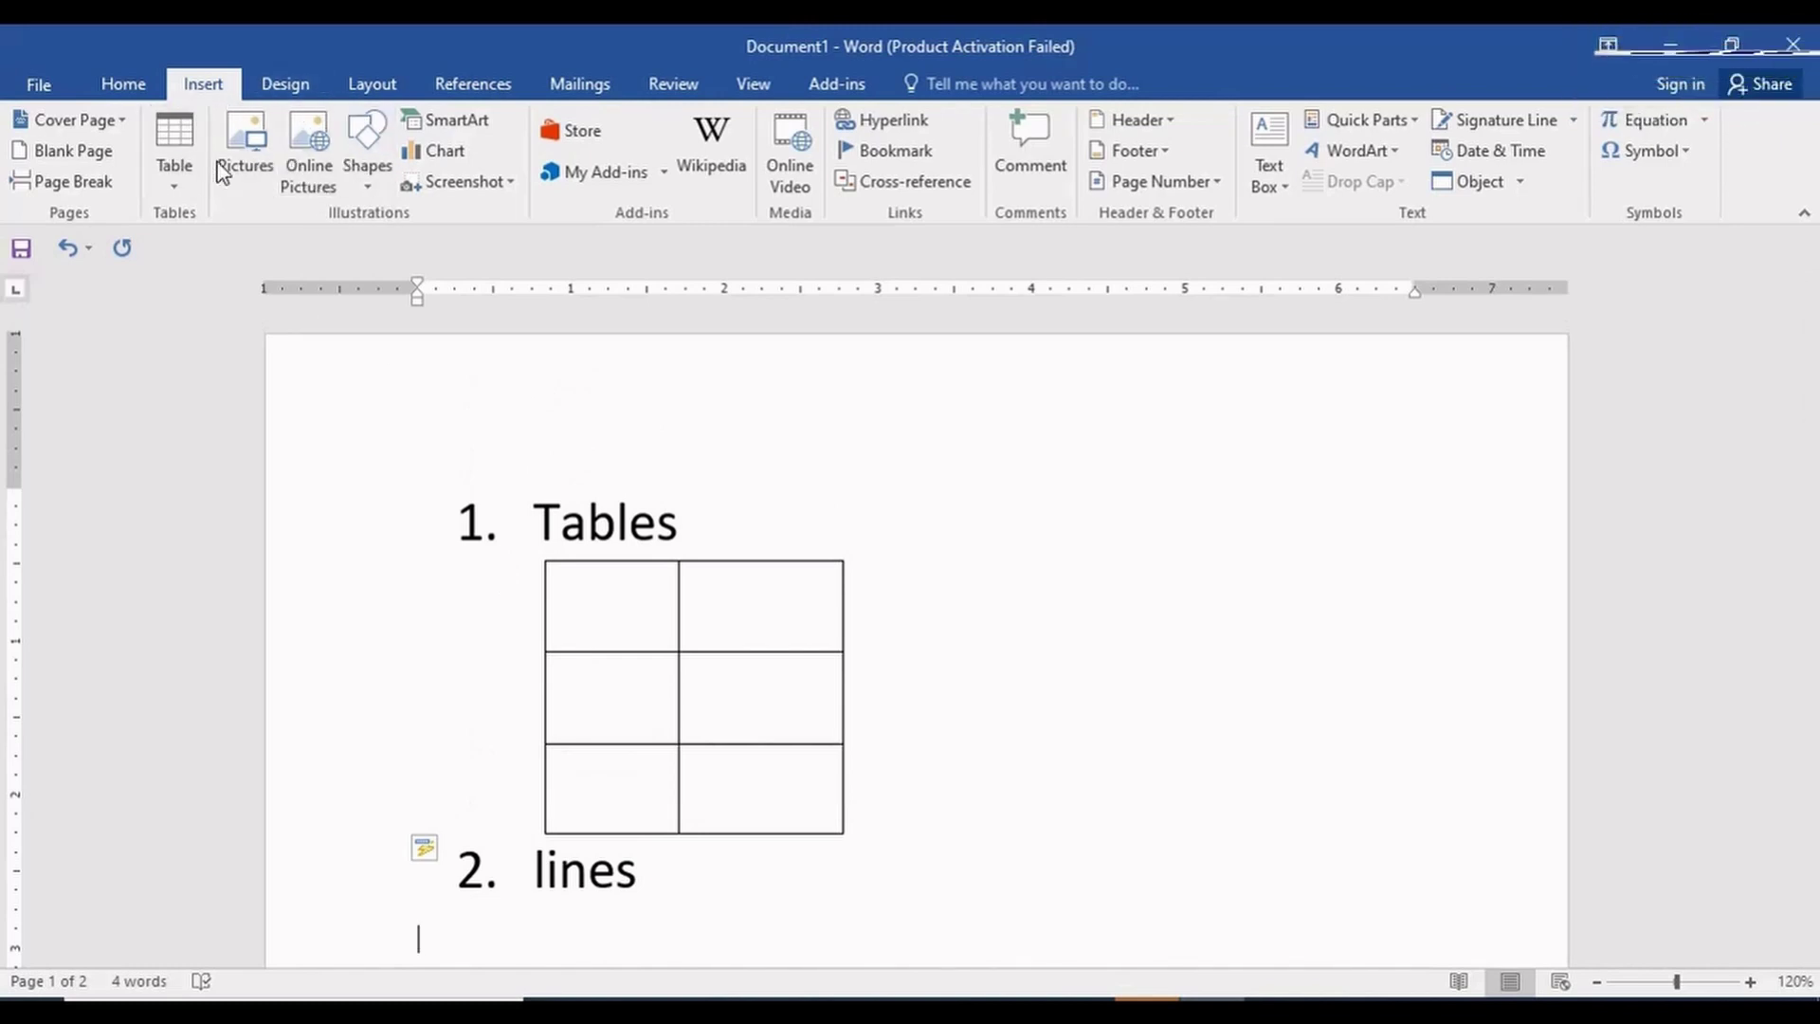
pyautogui.click(363, 190)
pyautogui.press('Escape')
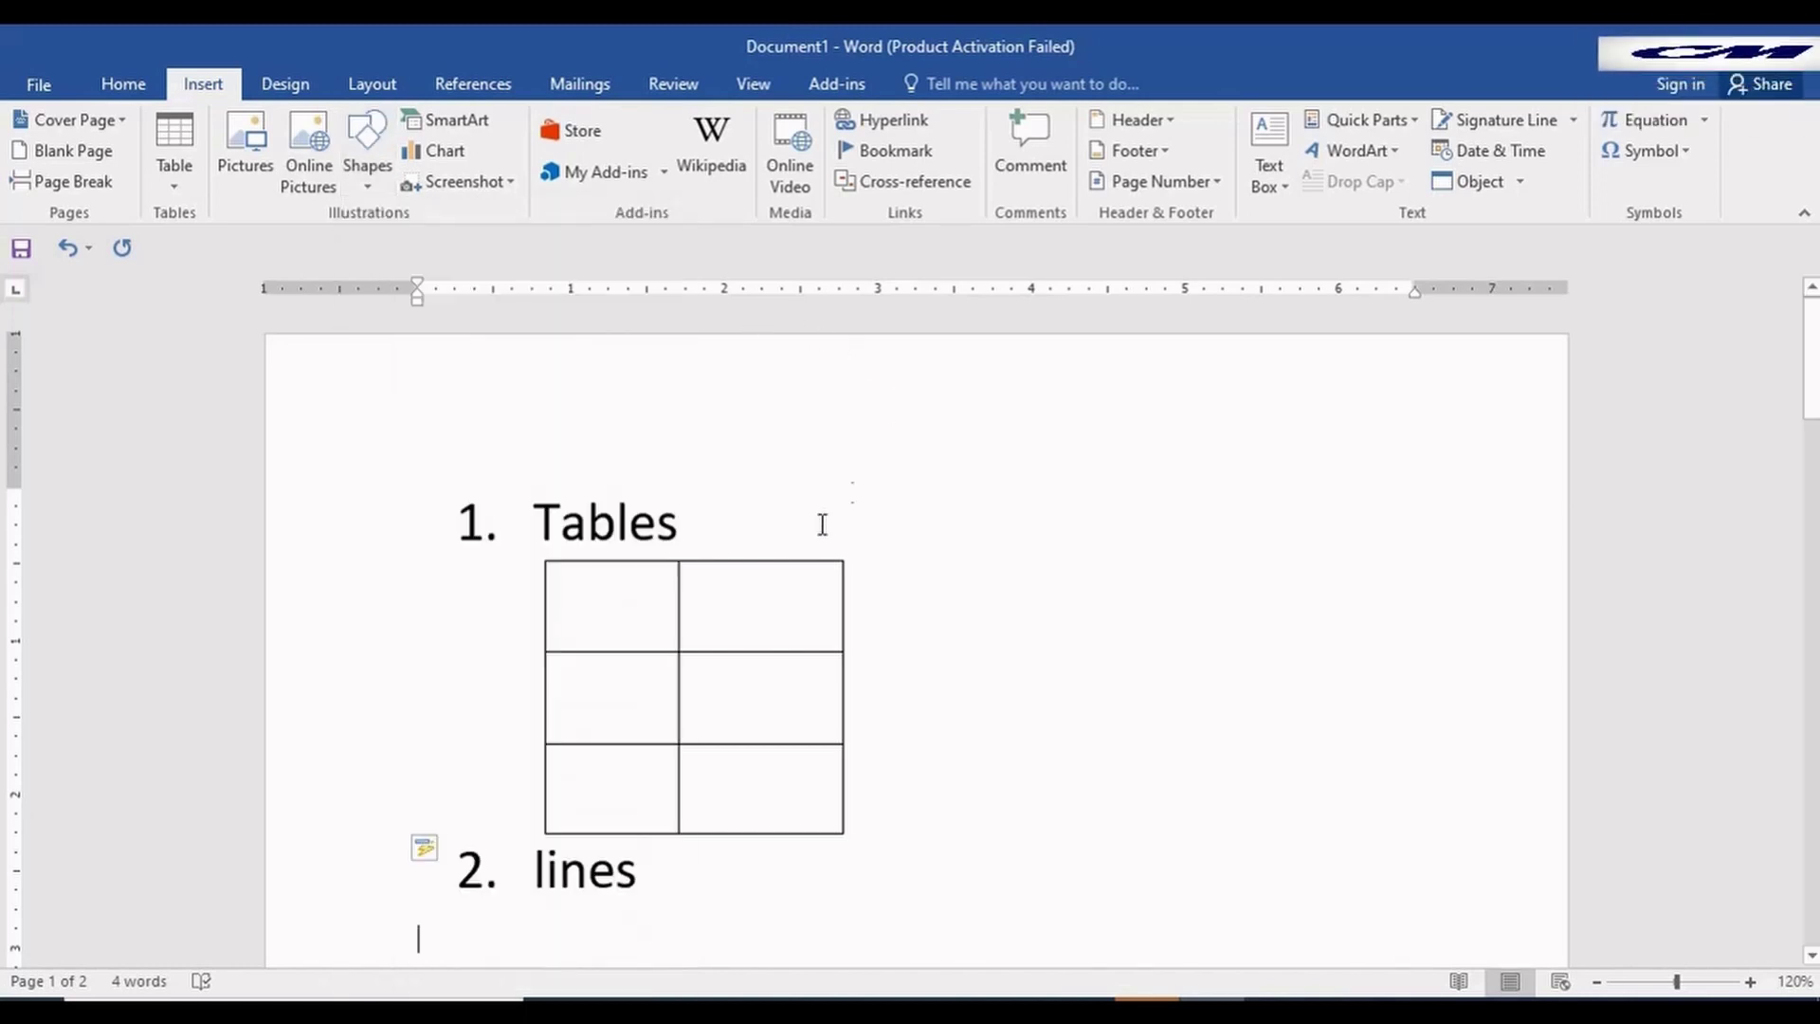
pyautogui.scroll(-5, 752, 557)
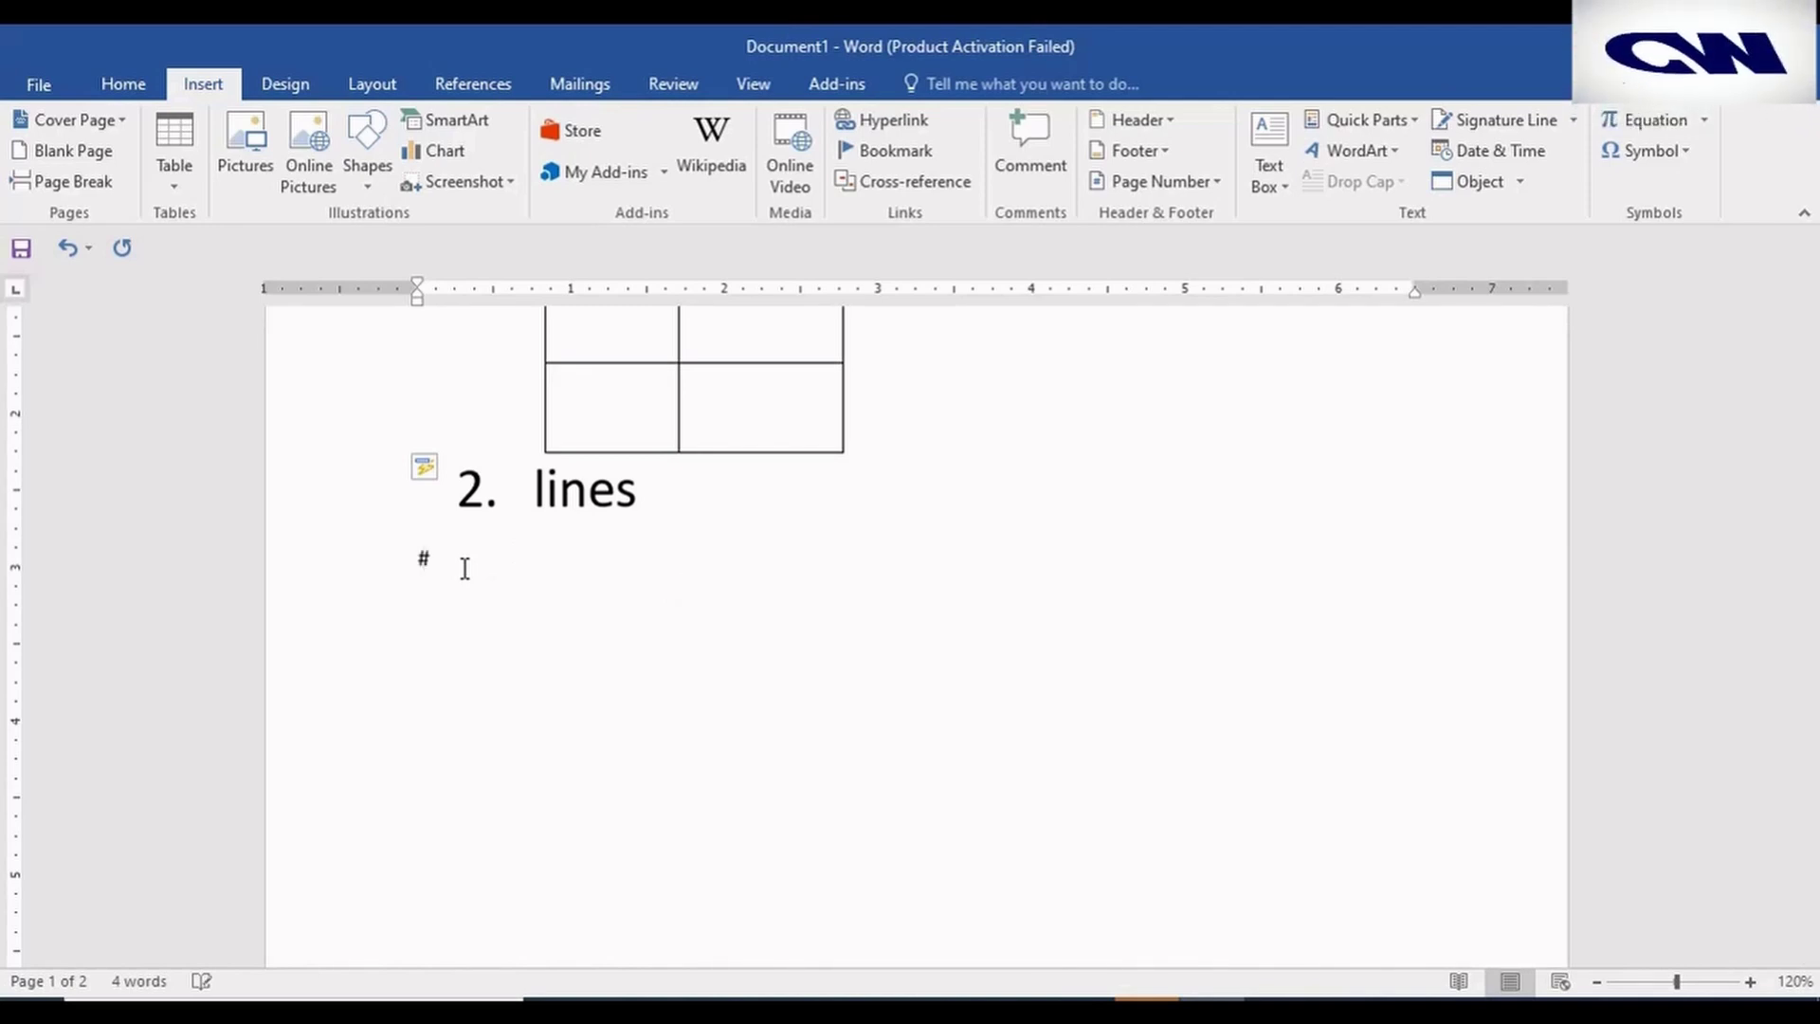
# Turn typed #, *, --- and === lines into thick double, dotted, solid and double rules
pyautogui.write('##')
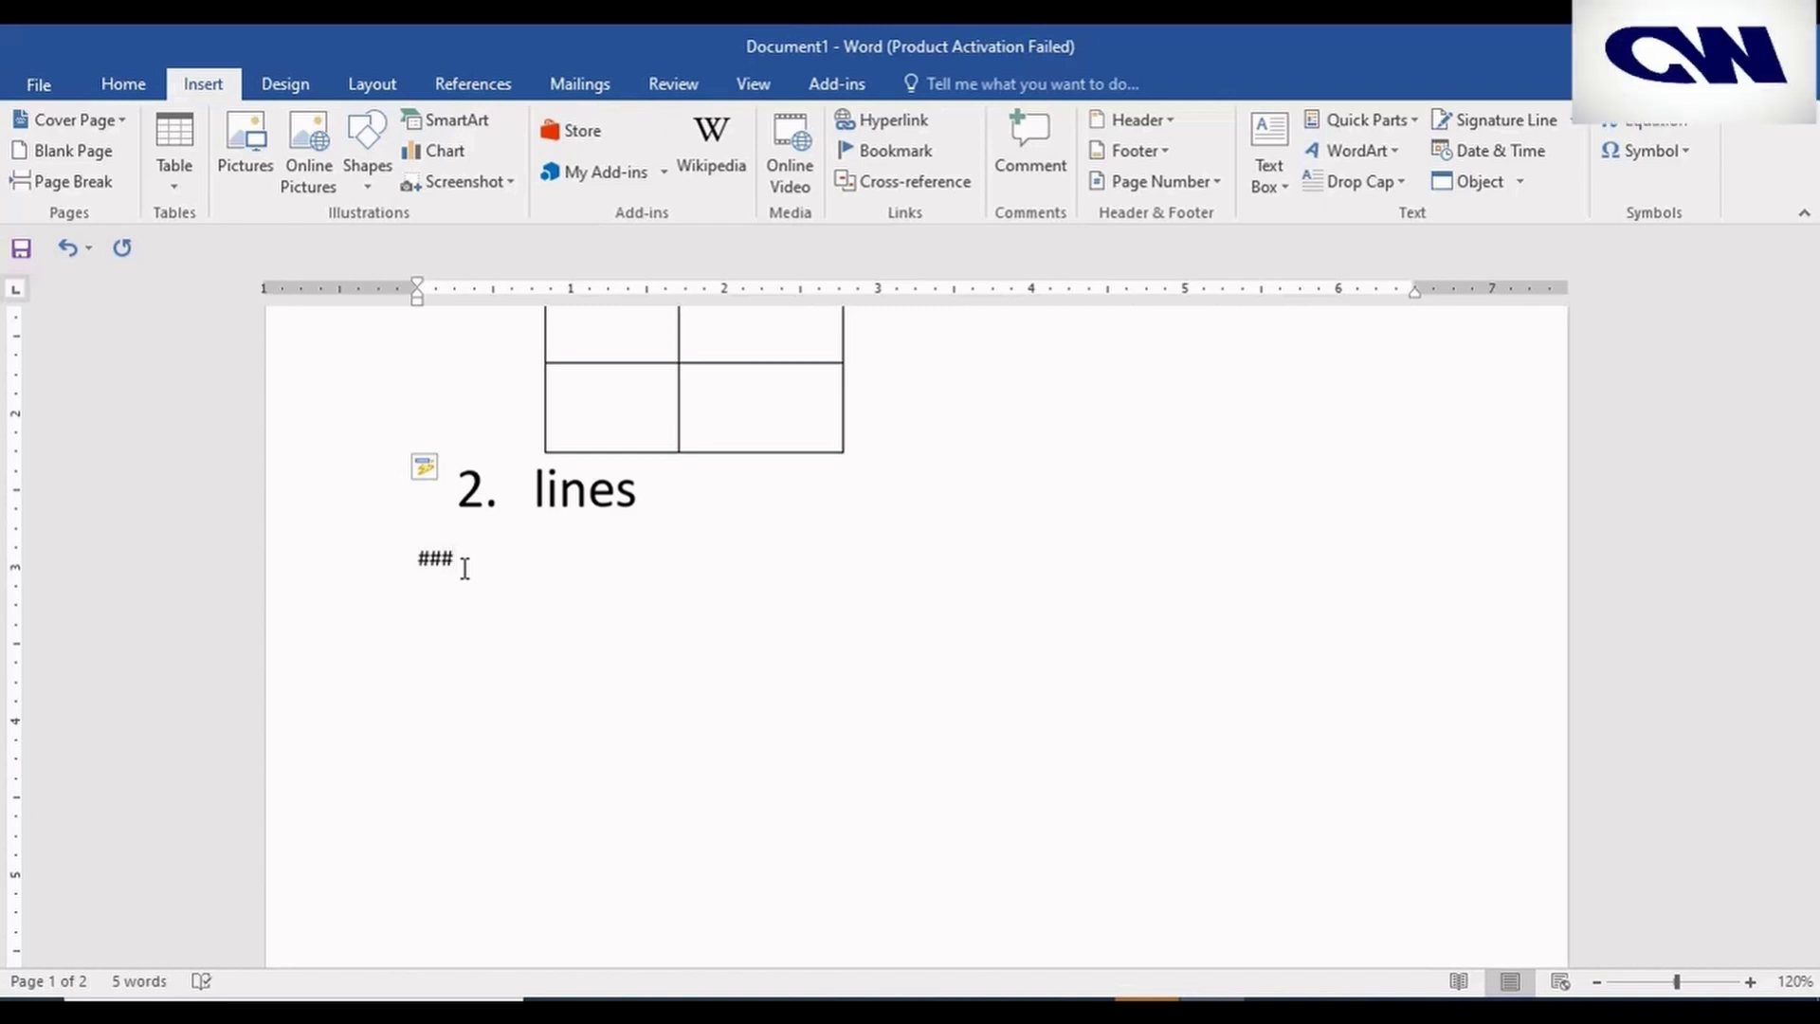
pyautogui.press('Return')
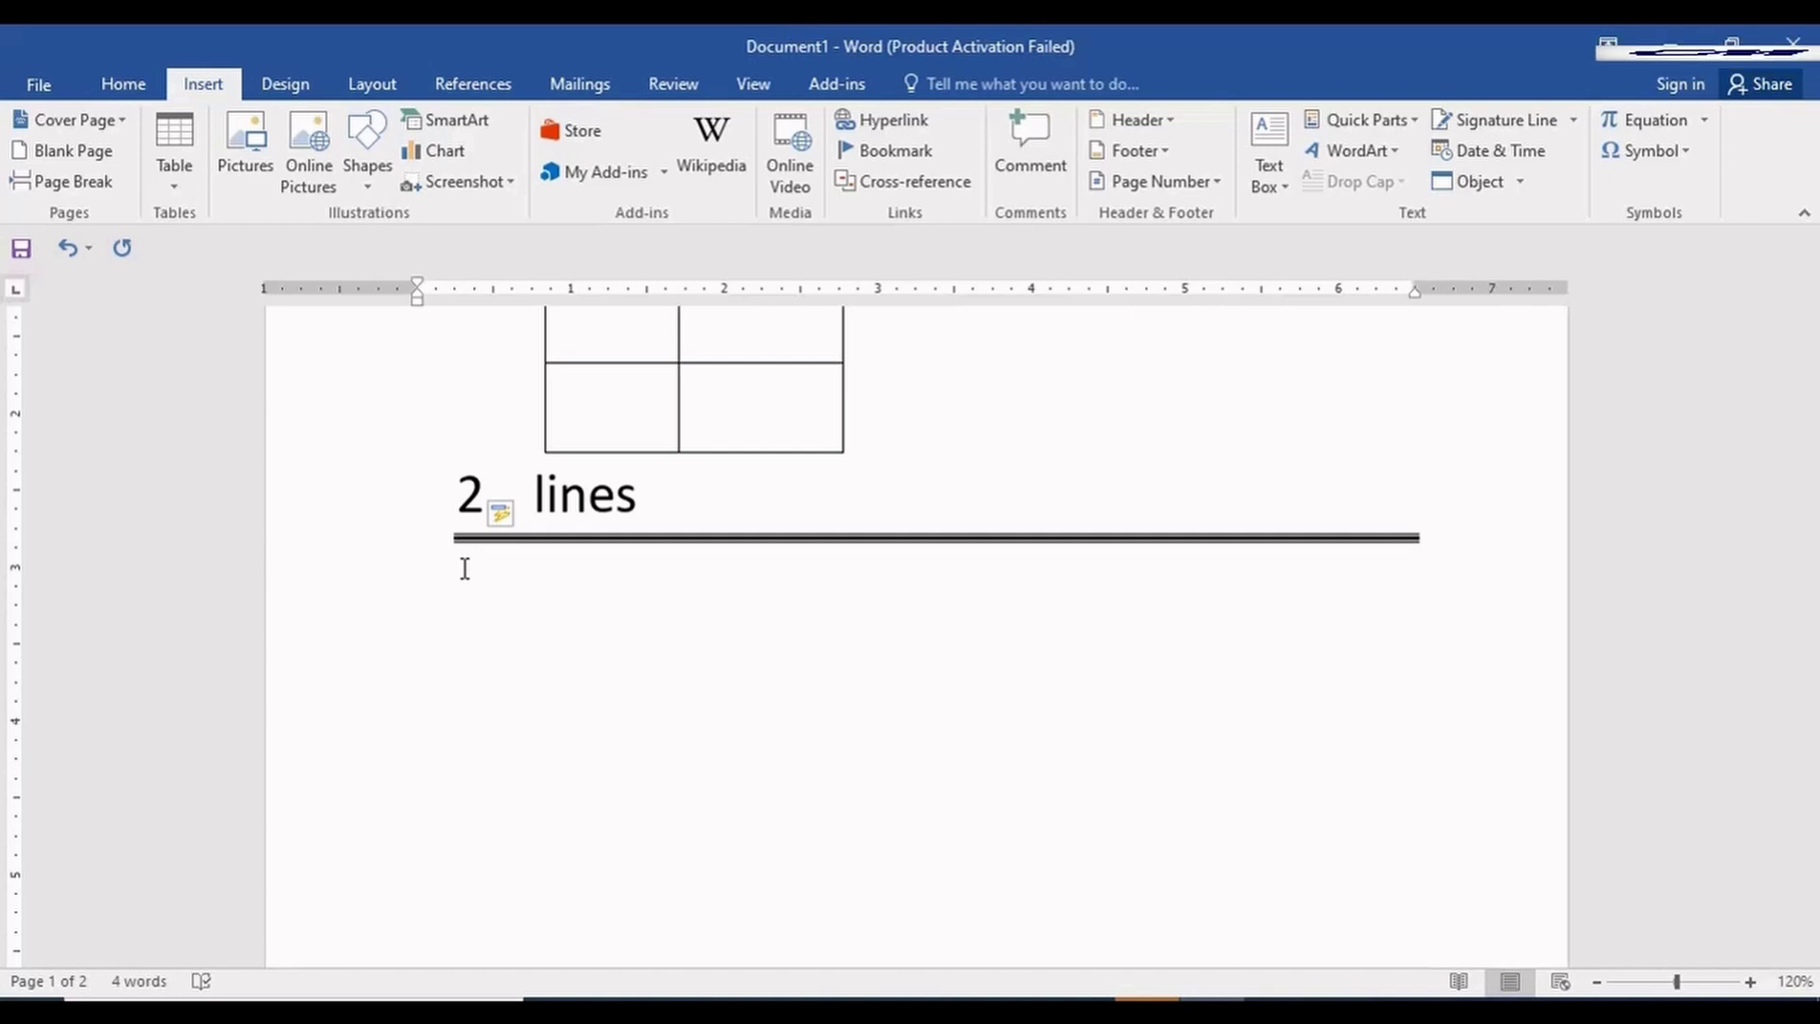
pyautogui.write('*')
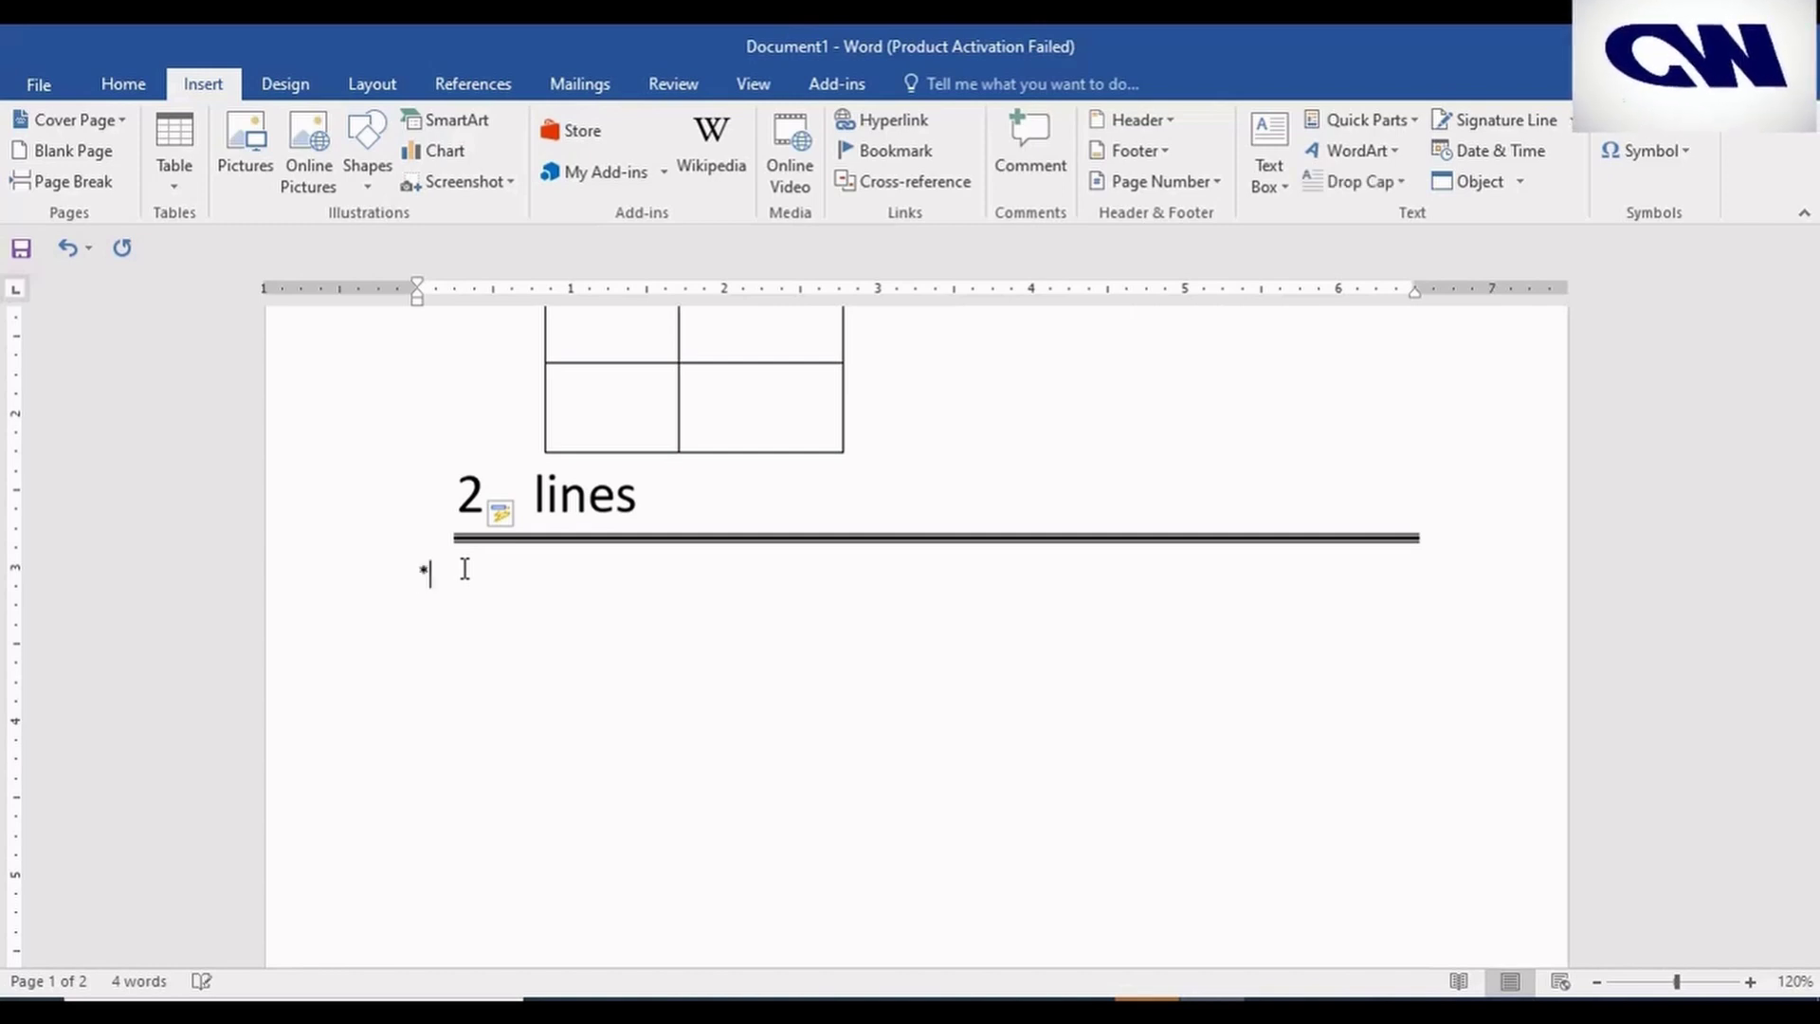
pyautogui.press('Return')
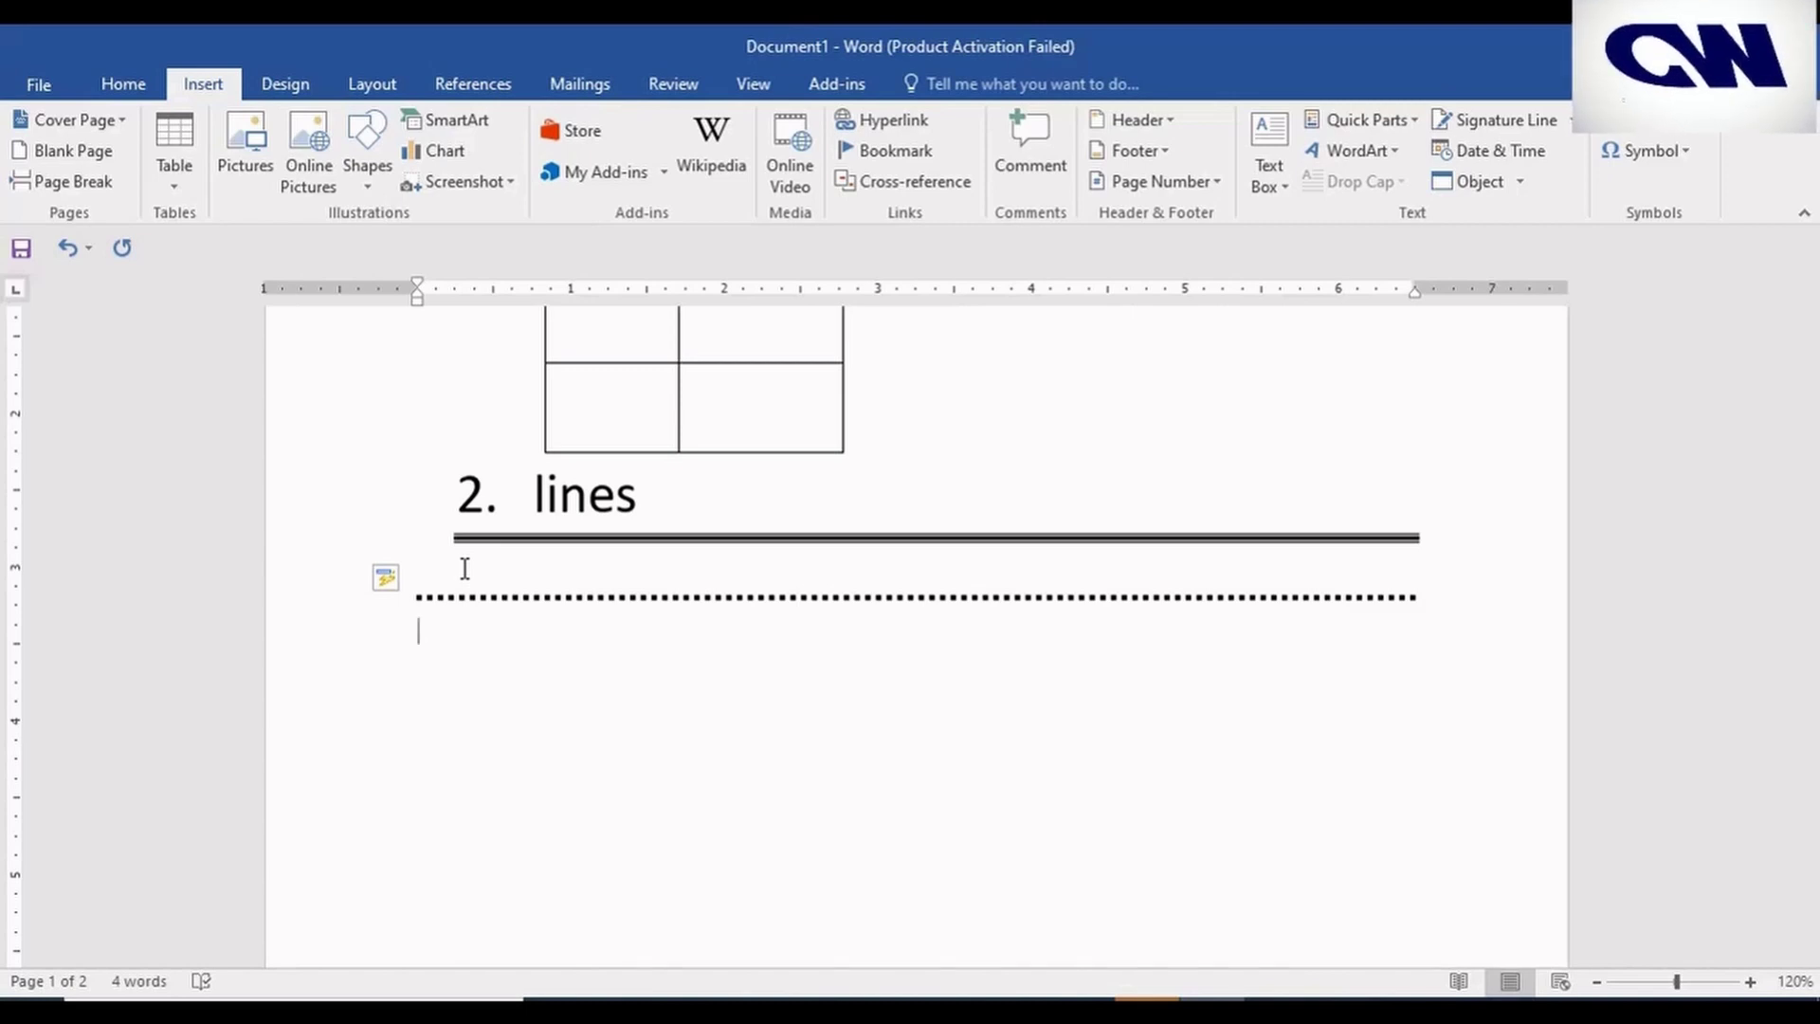
pyautogui.write('---')
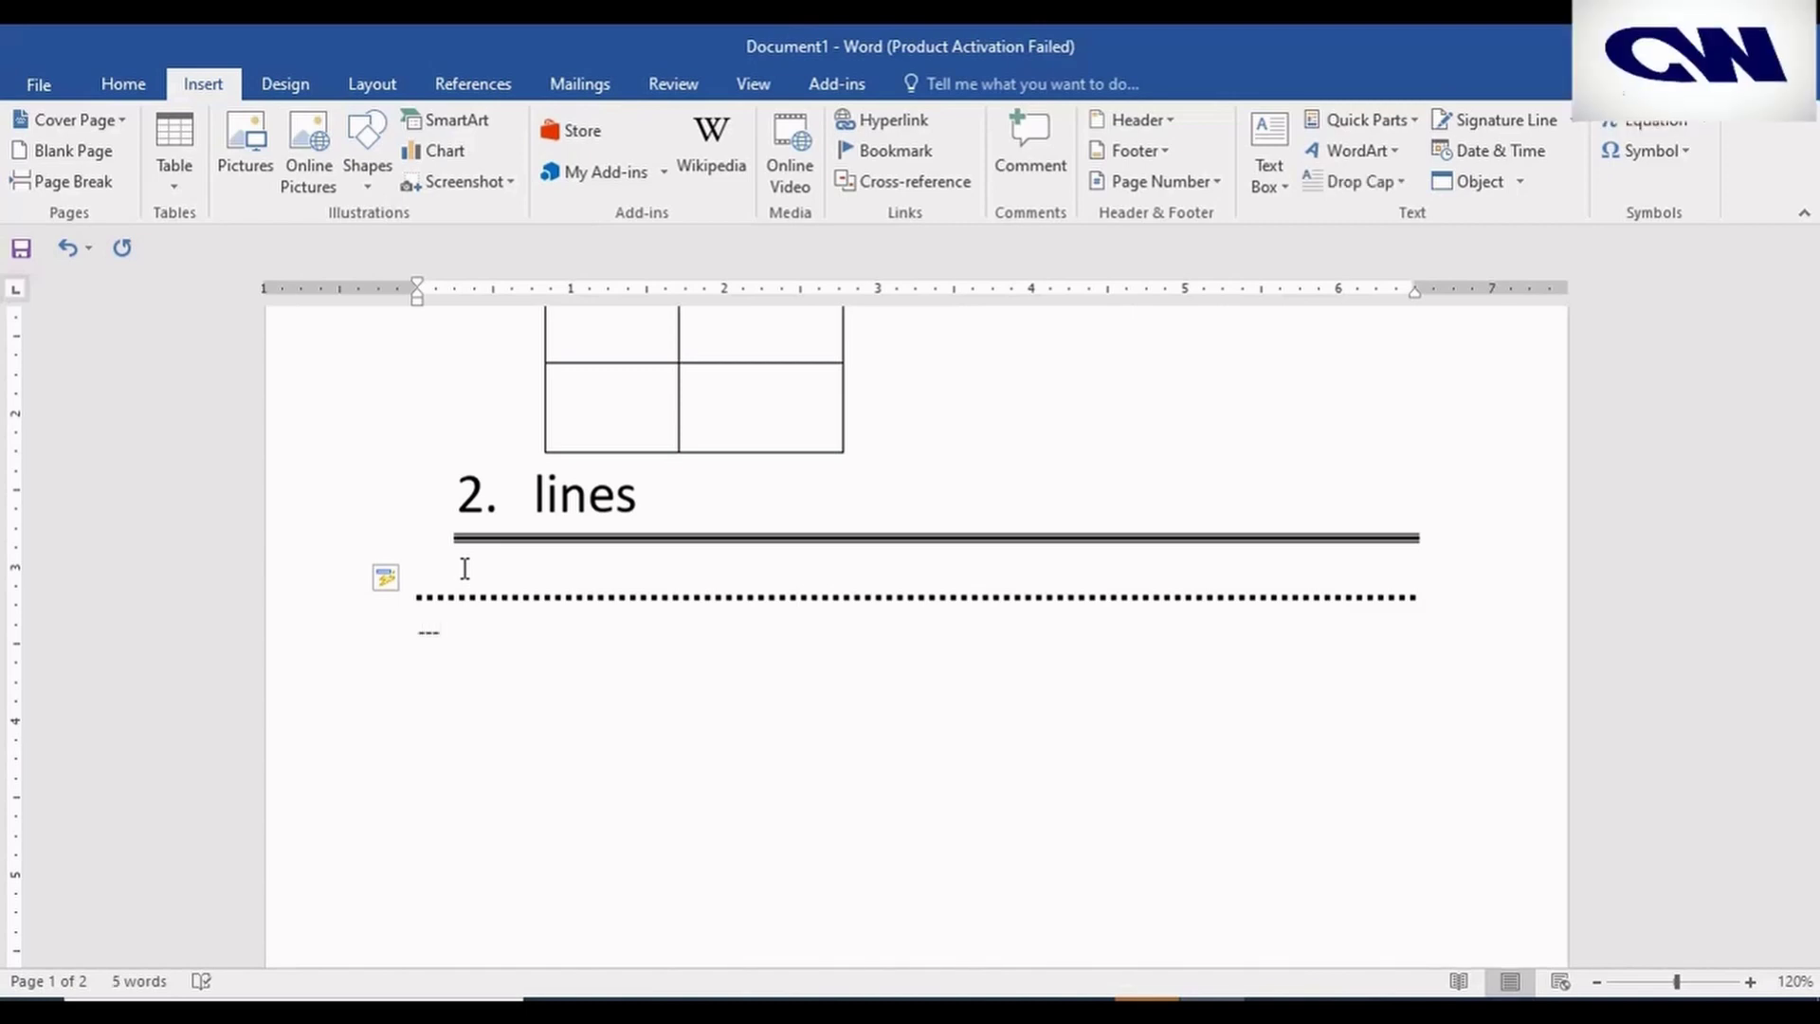
pyautogui.press('Return')
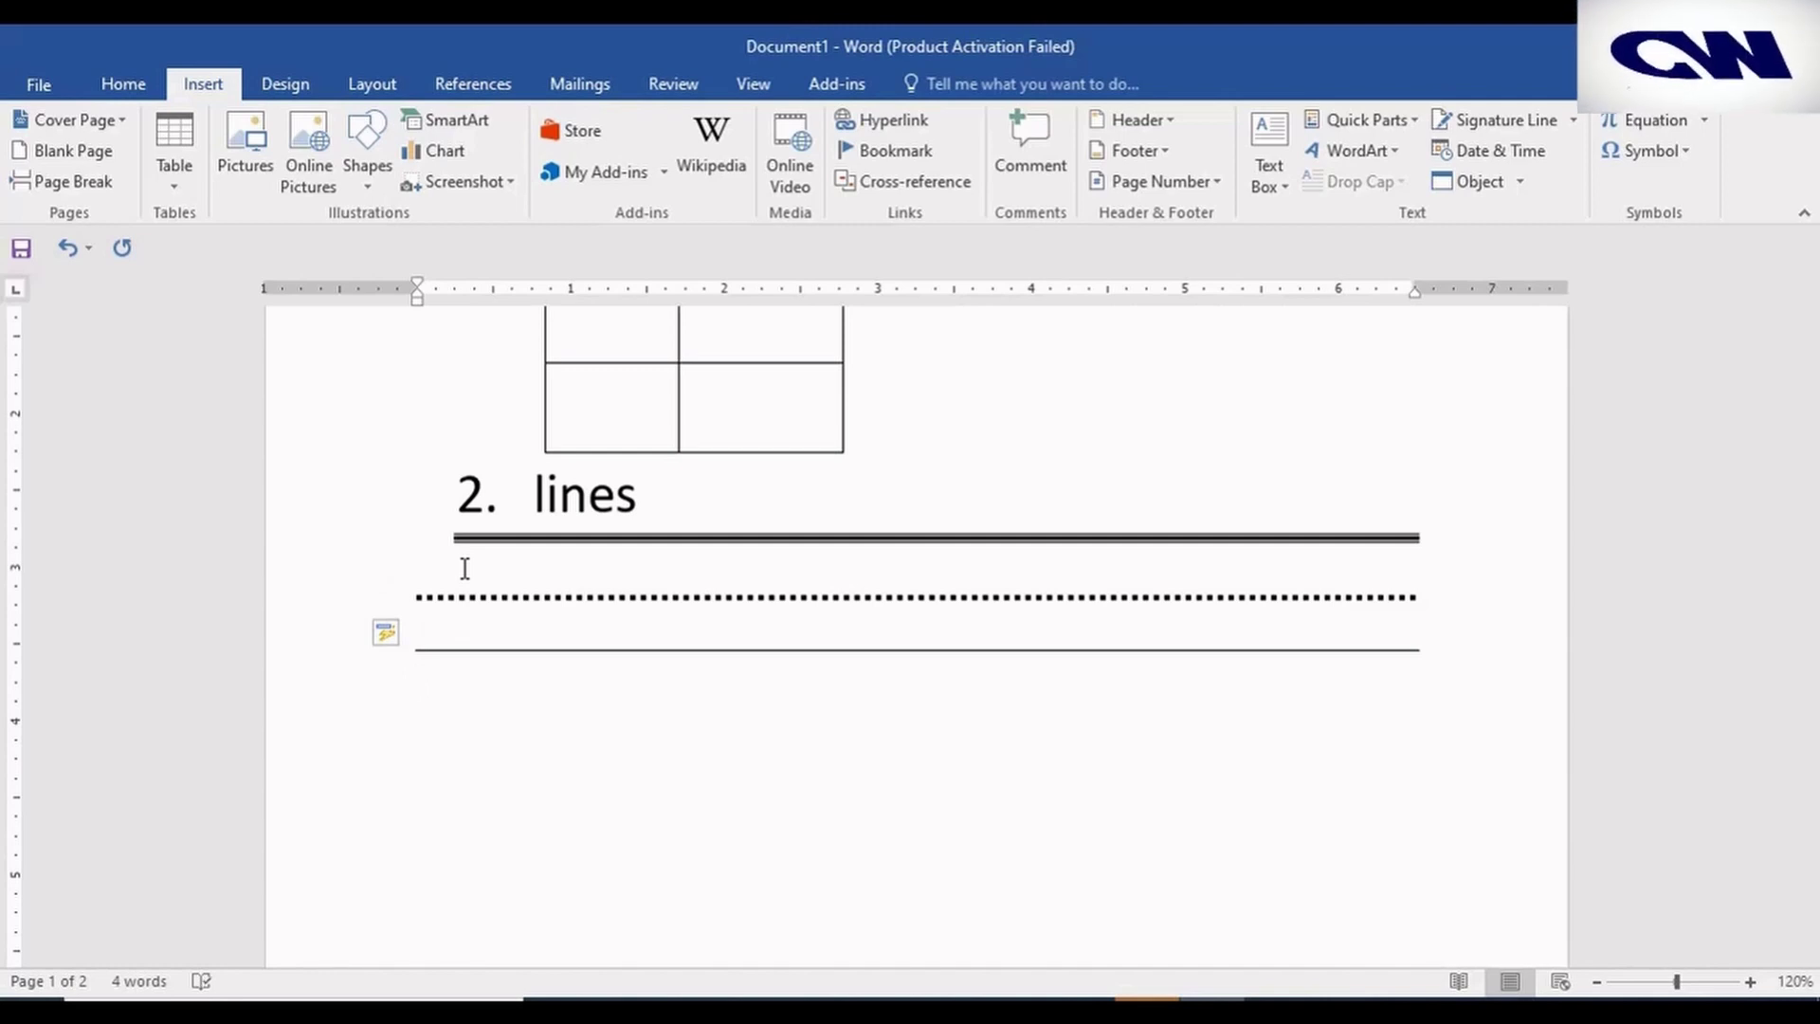
pyautogui.write('+')
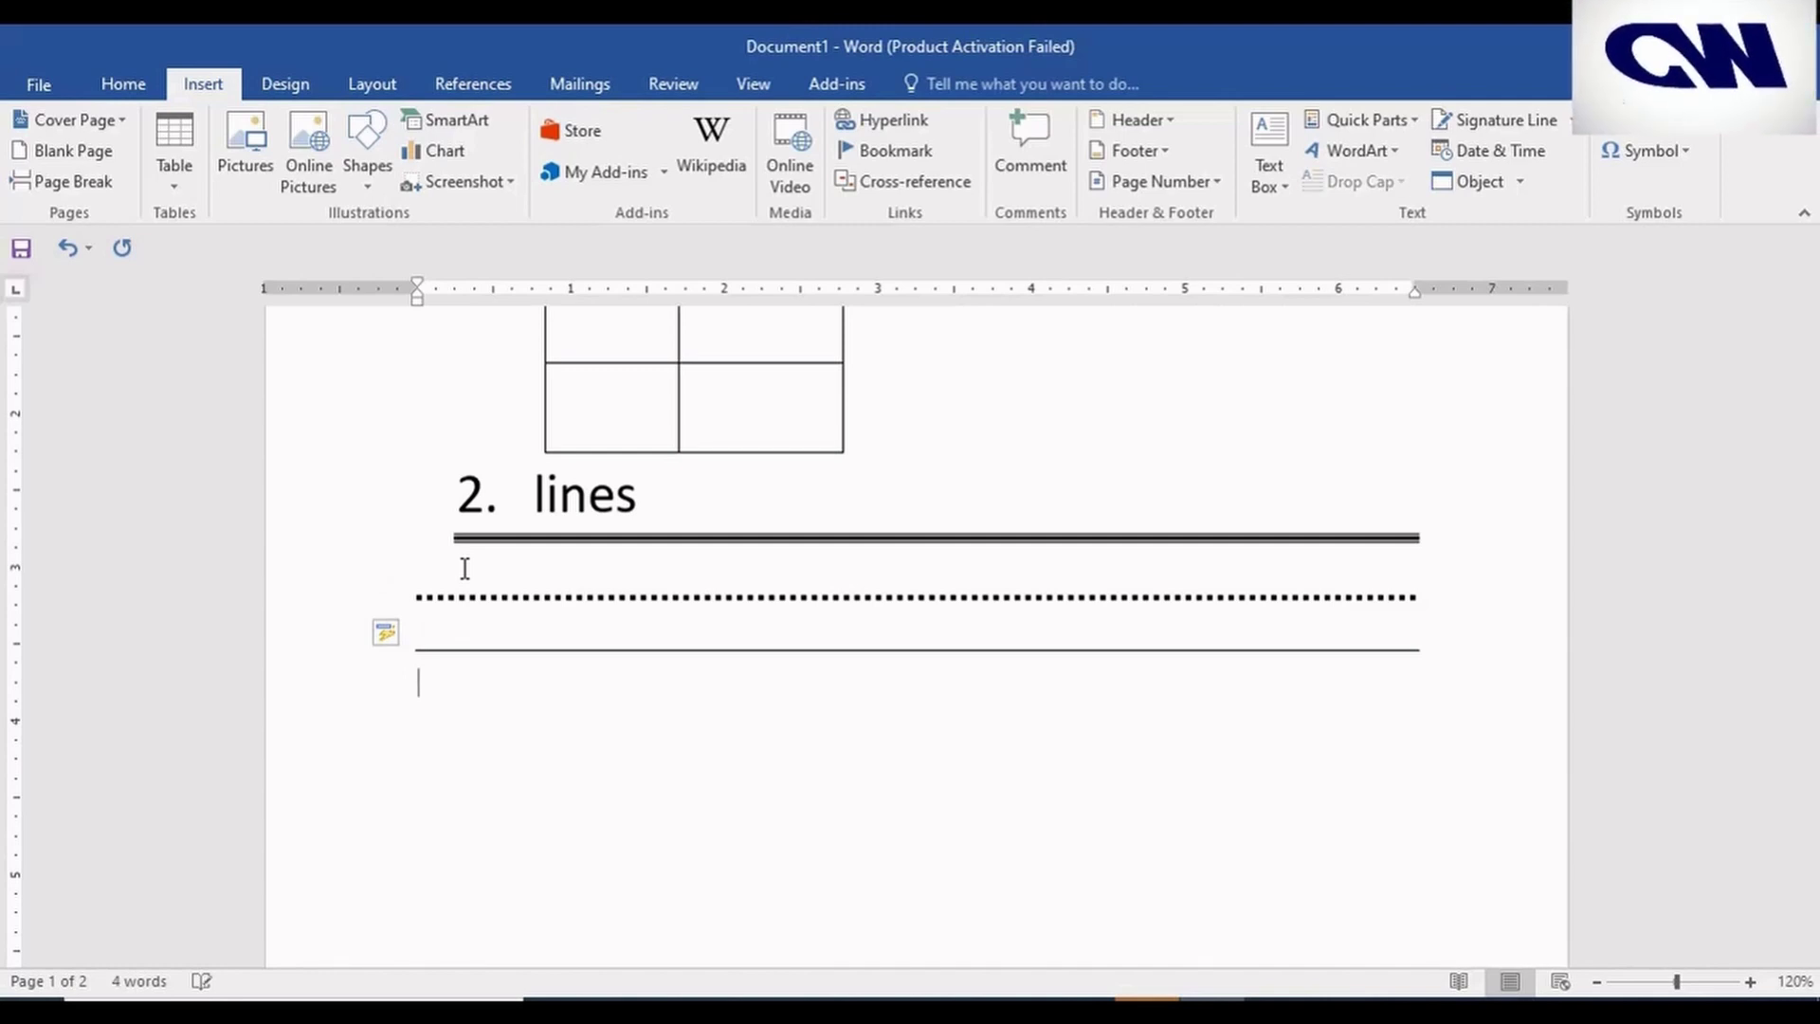
pyautogui.write('===')
pyautogui.press('Return')
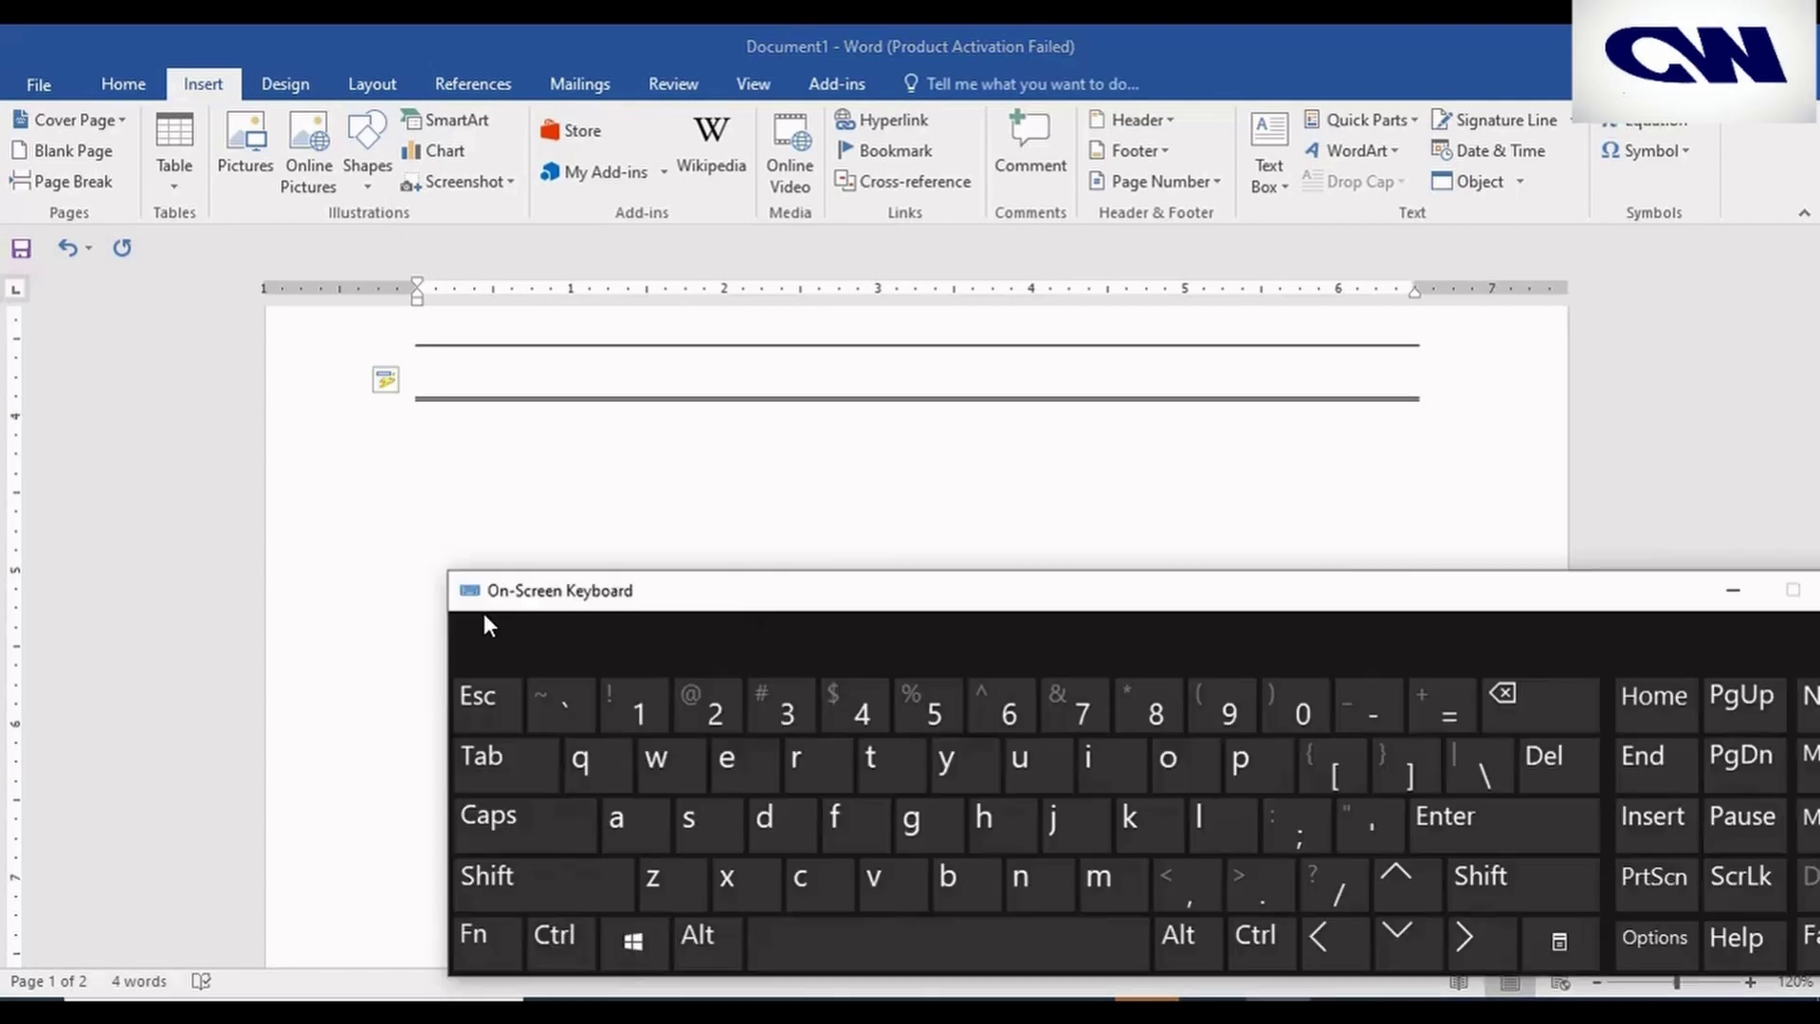
# Enter three tildes with the On-Screen Keyboard's Shift key and turn them into a wavy rule
pyautogui.click(520, 886)
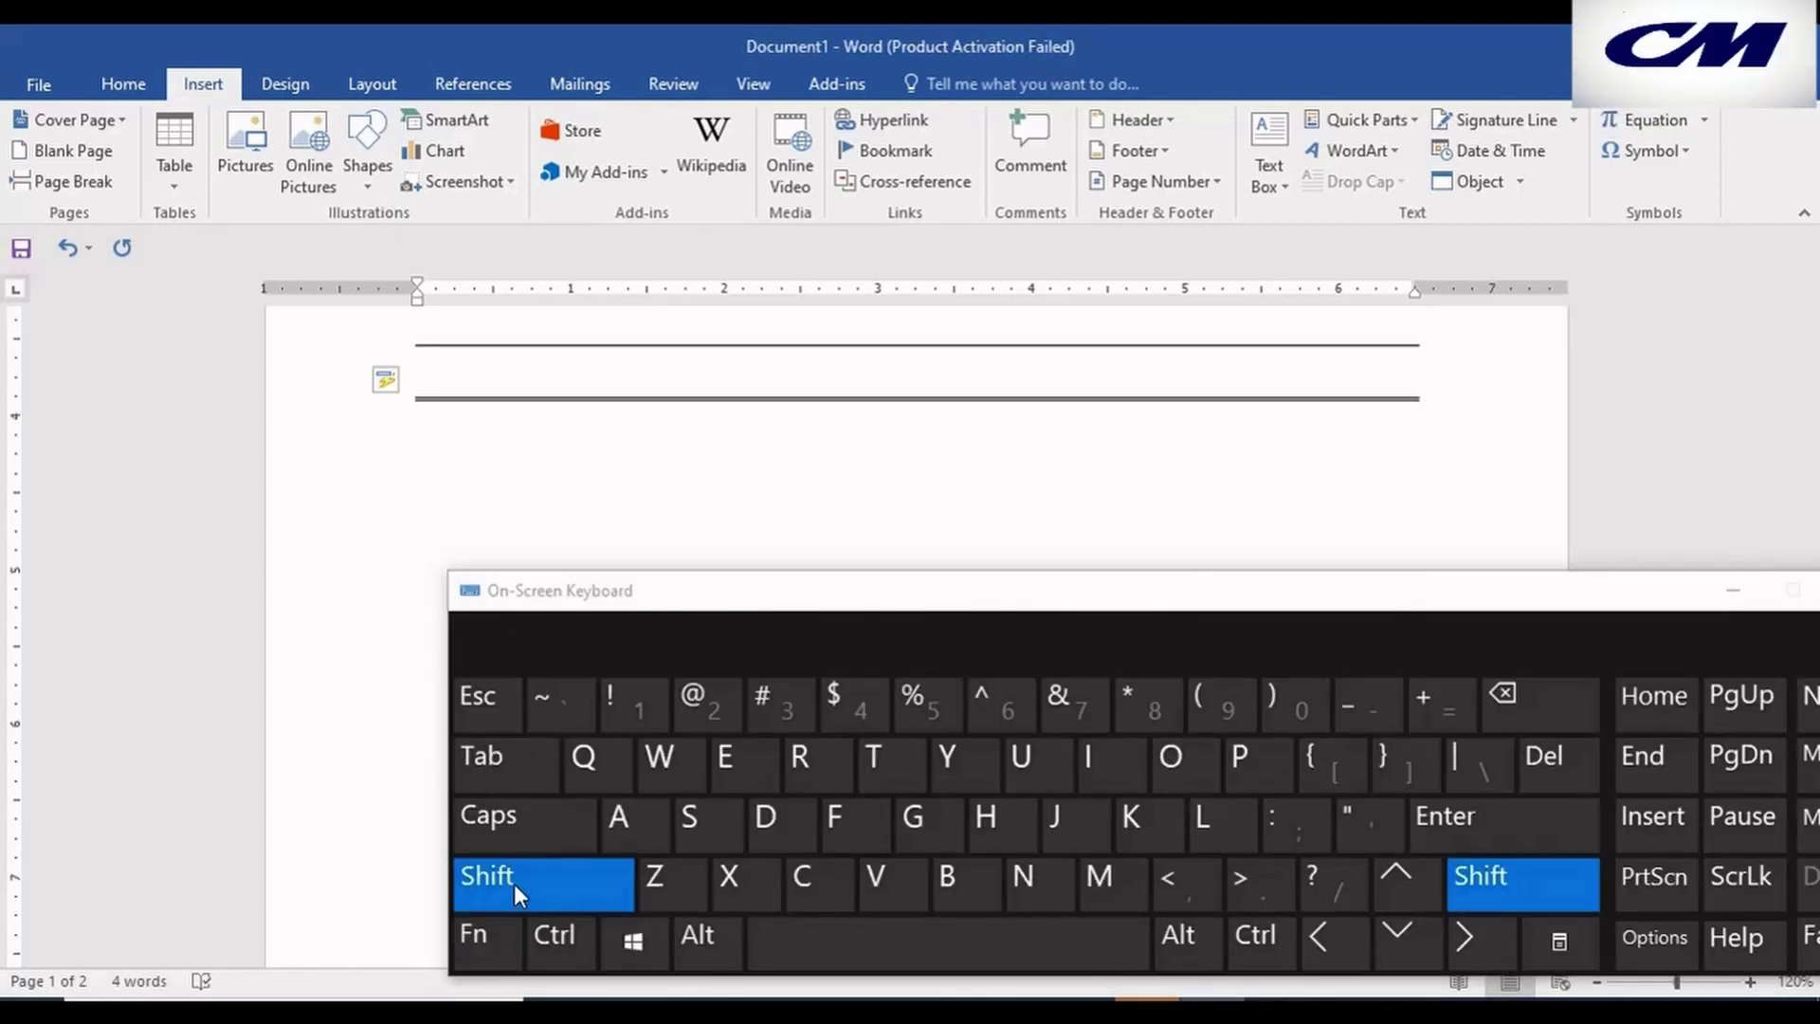
pyautogui.click(516, 887)
pyautogui.click(515, 886)
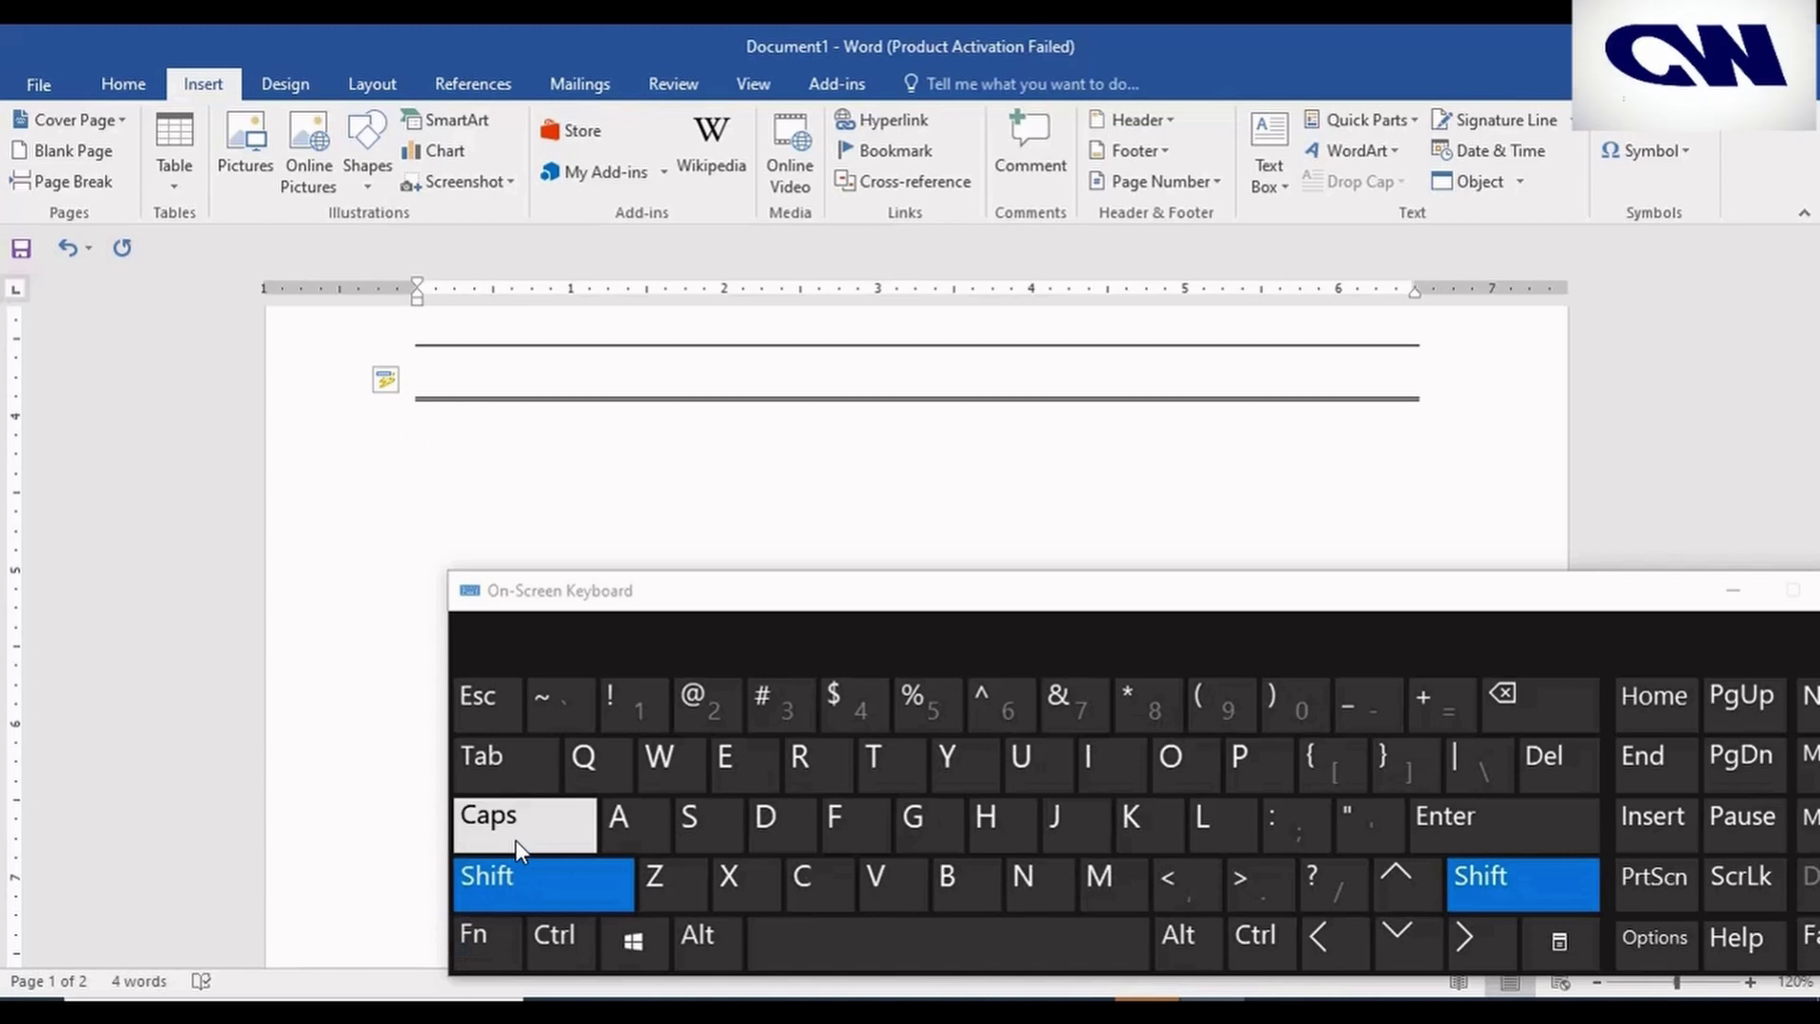
pyautogui.click(556, 721)
pyautogui.click(536, 883)
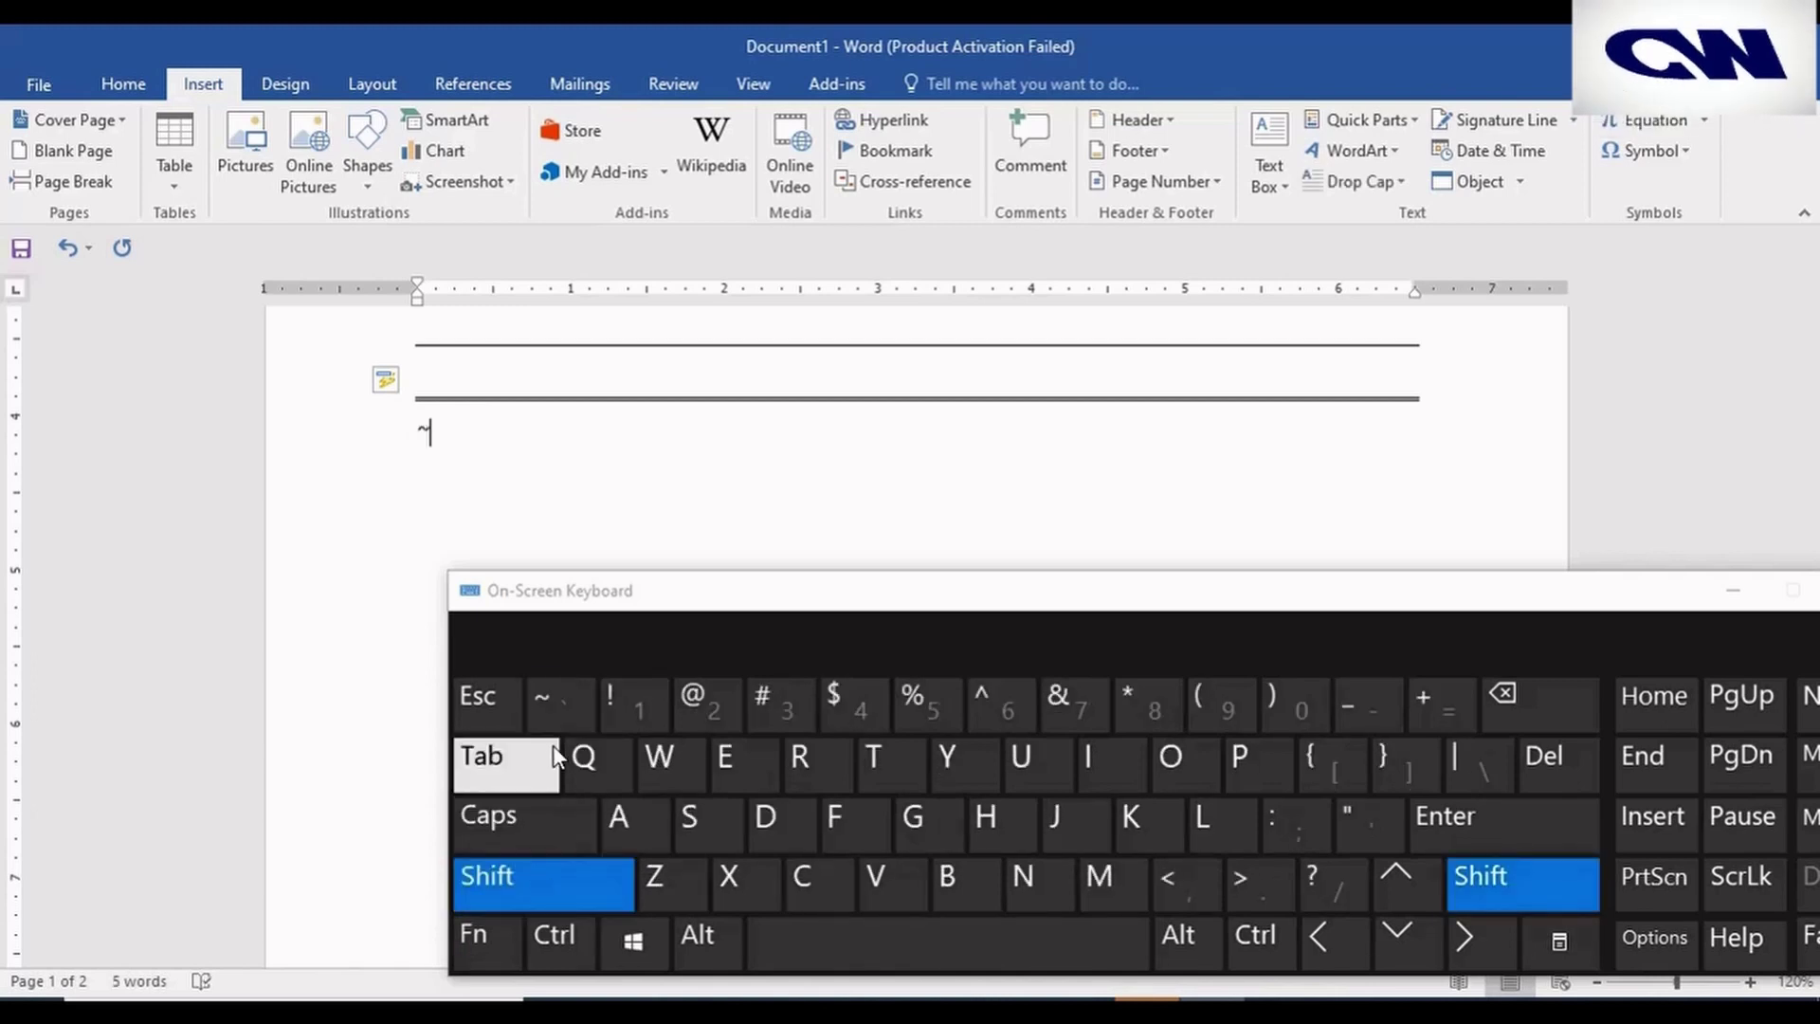
pyautogui.click(556, 718)
pyautogui.click(559, 882)
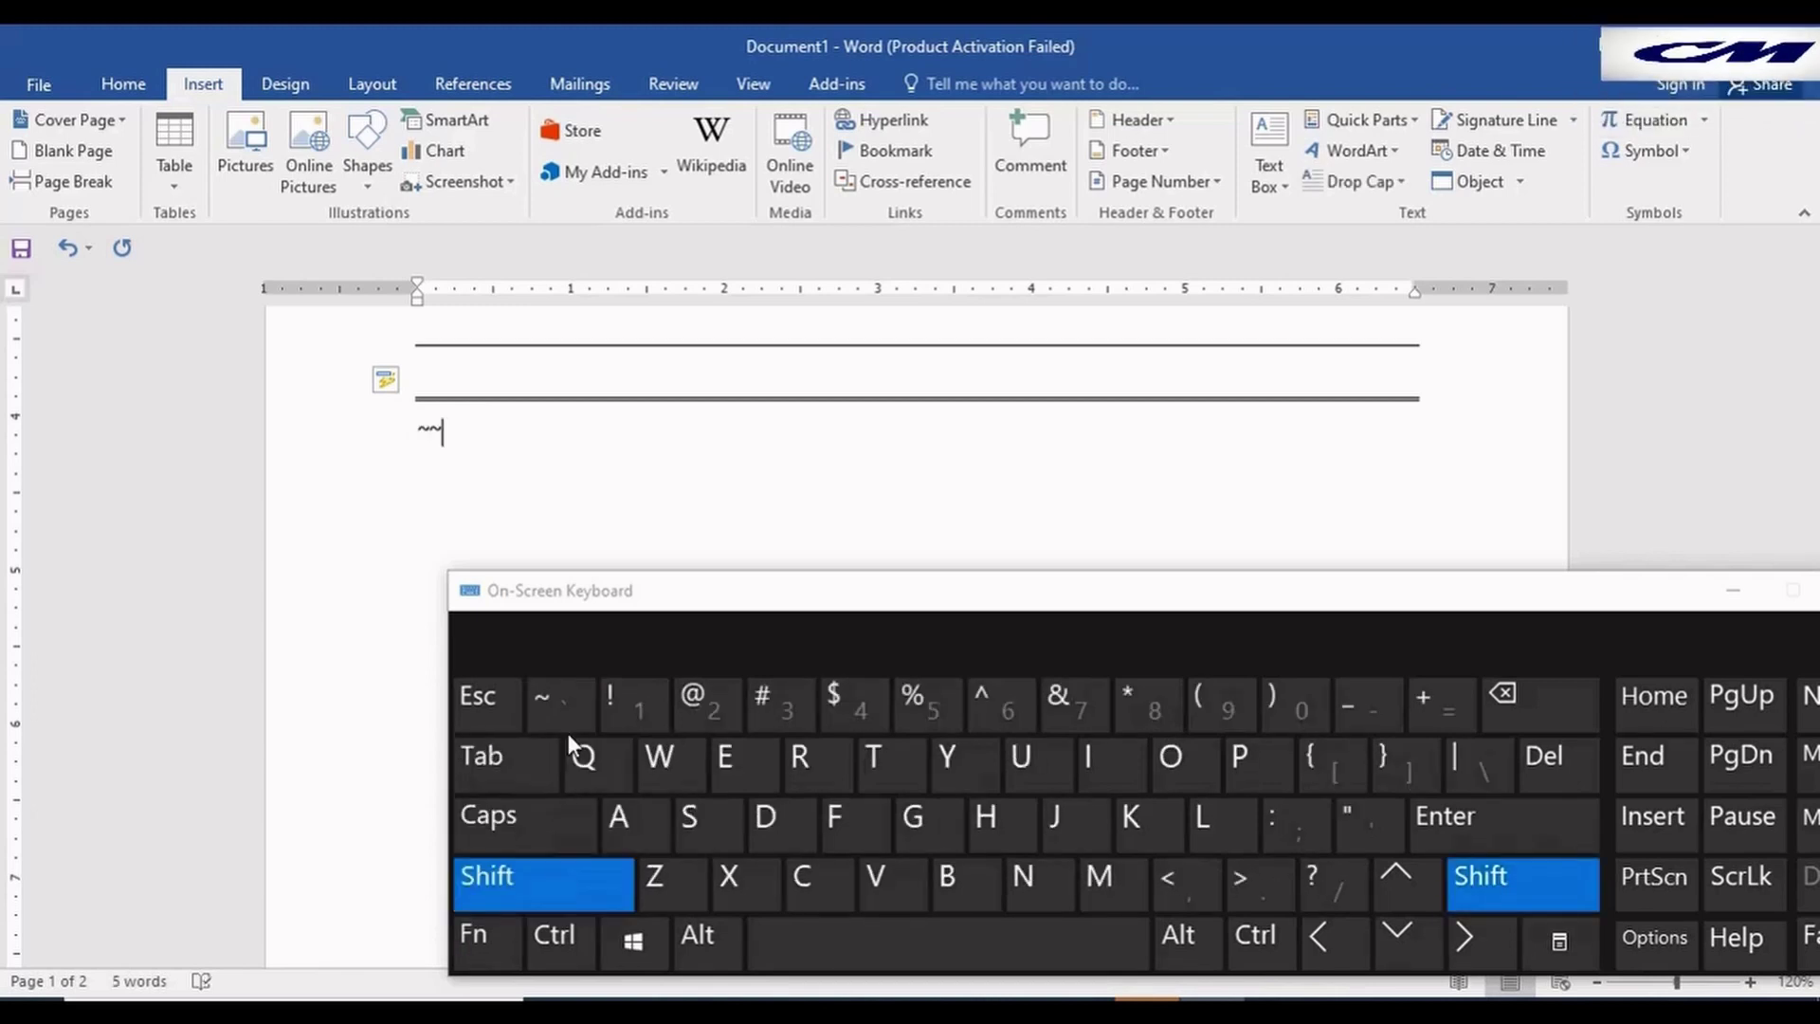
pyautogui.click(567, 706)
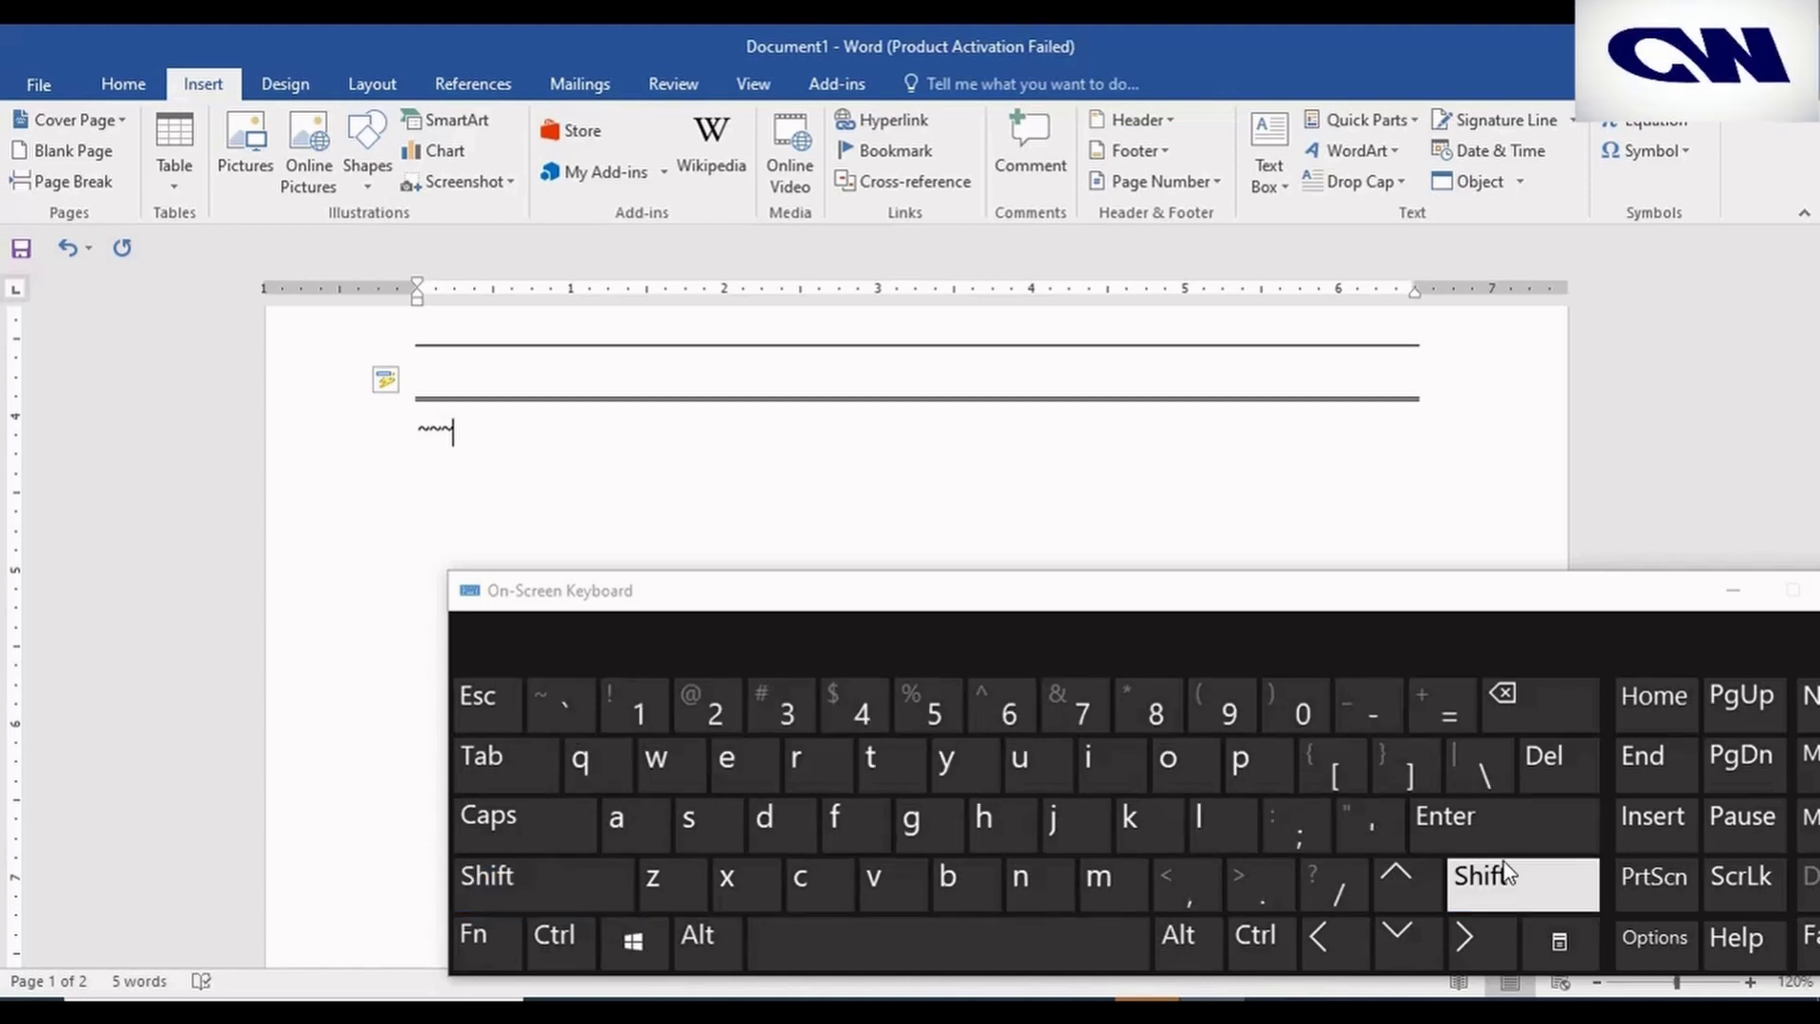
pyautogui.click(1503, 815)
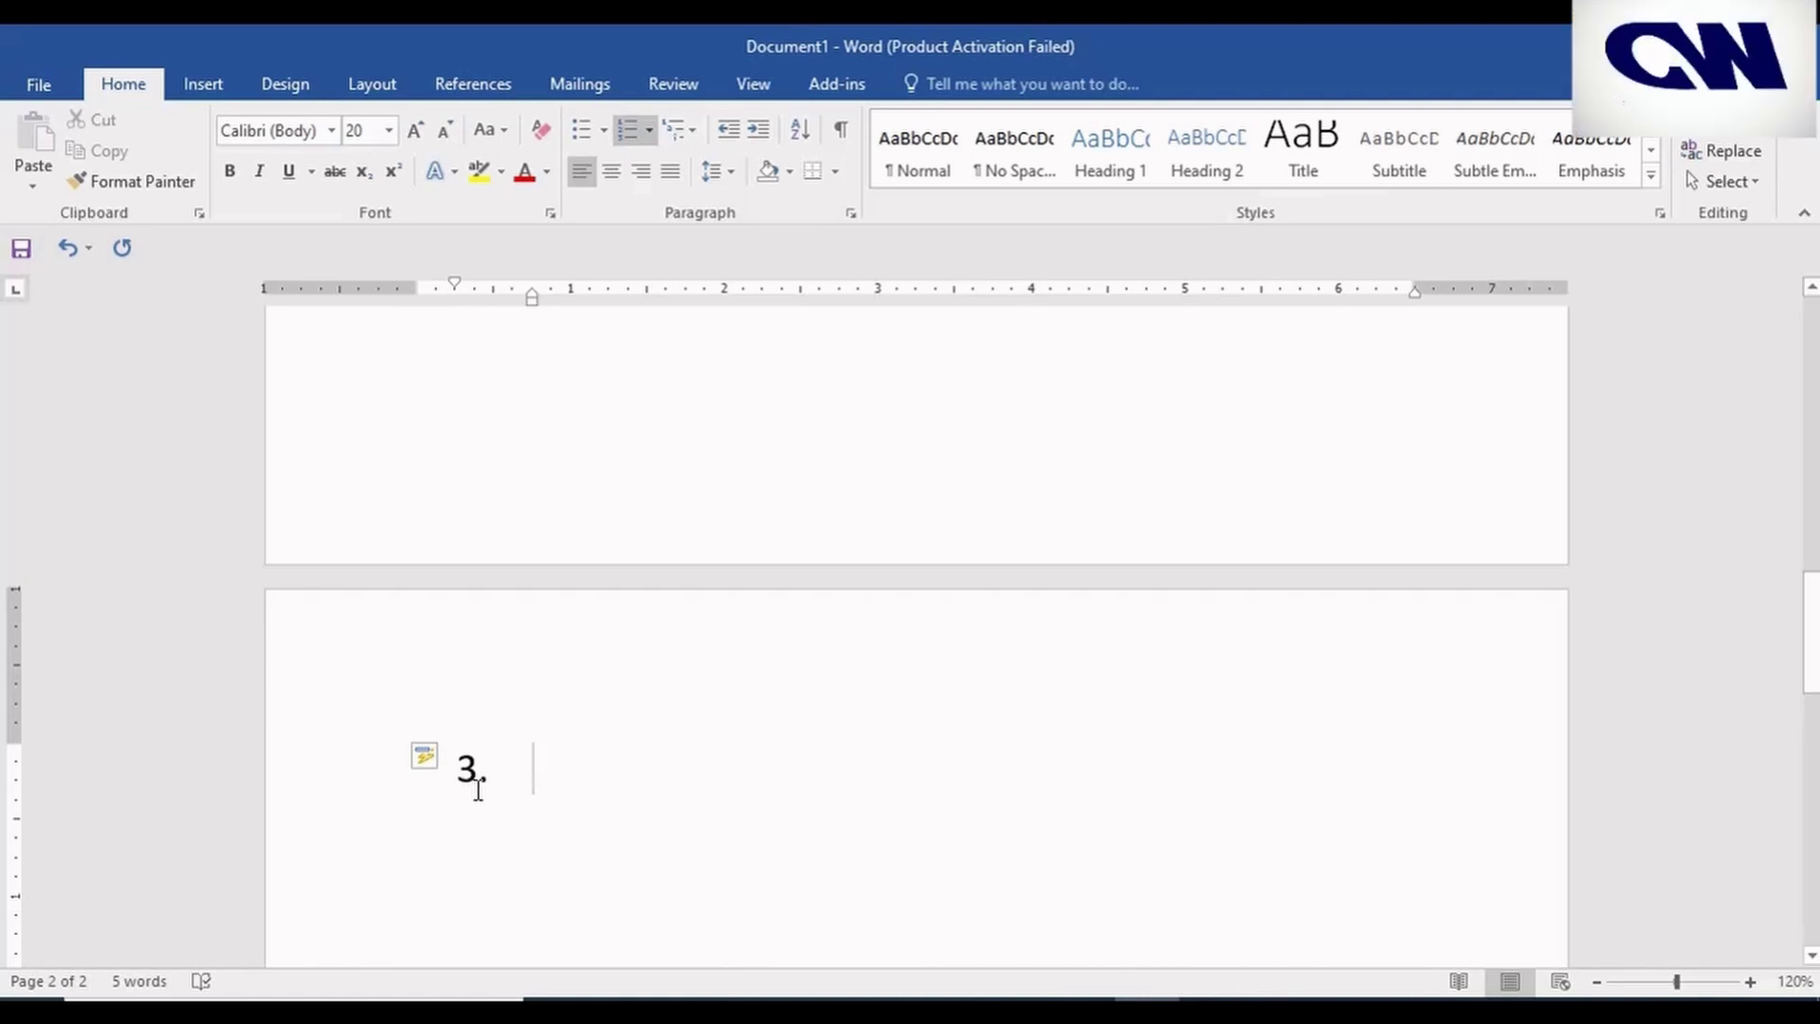
# Name item 3 'characters' and start a plain line below it
pyautogui.write('char')
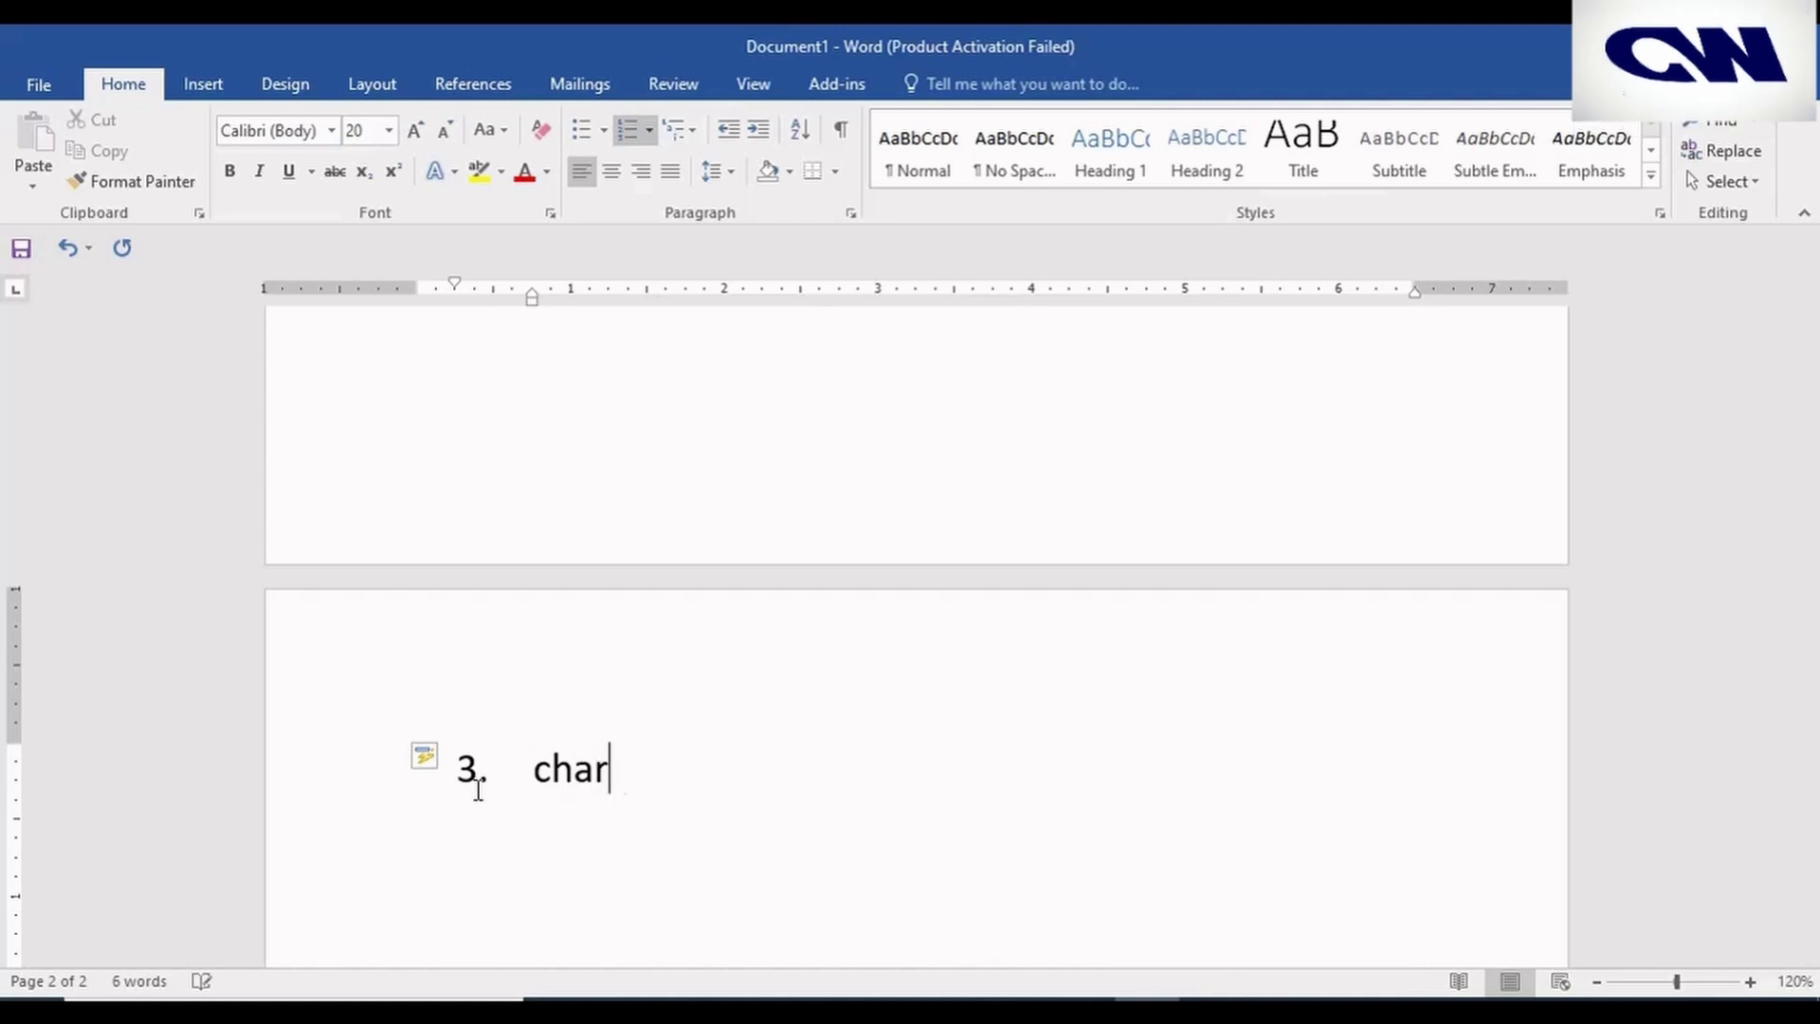
pyautogui.write('acter')
pyautogui.write('s')
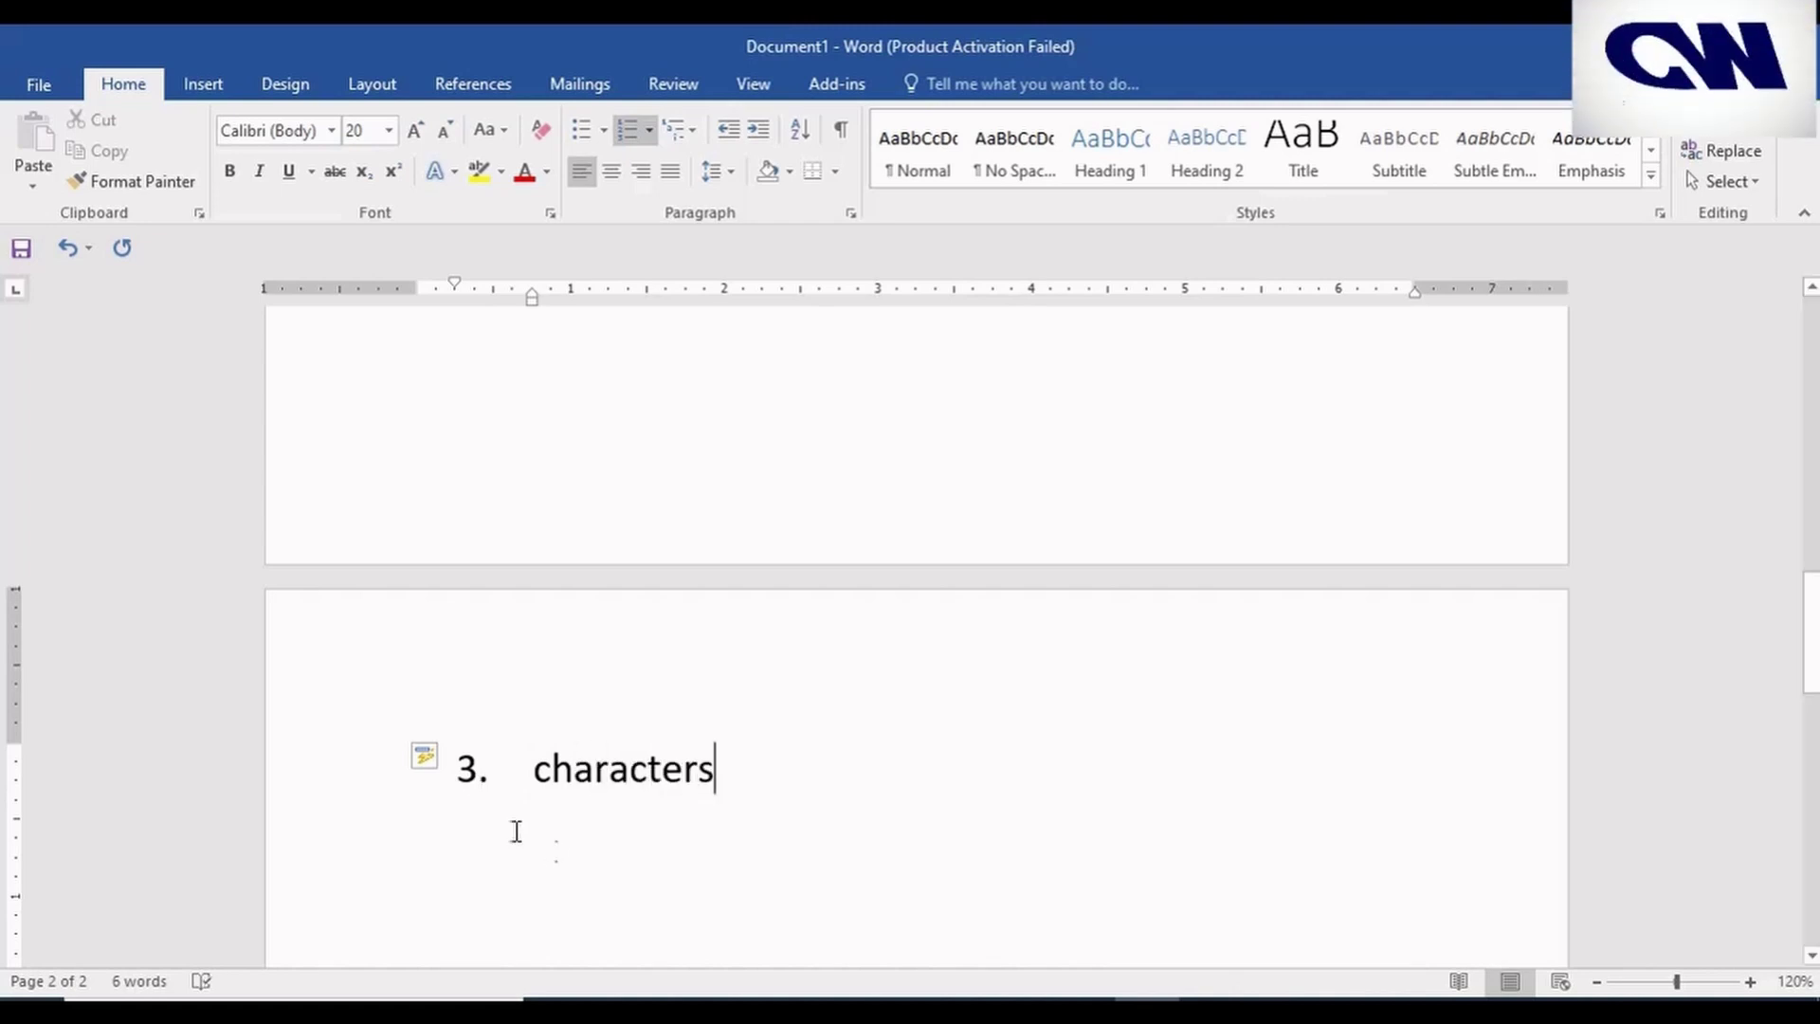
pyautogui.scroll(-2, 507, 825)
pyautogui.press('Return')
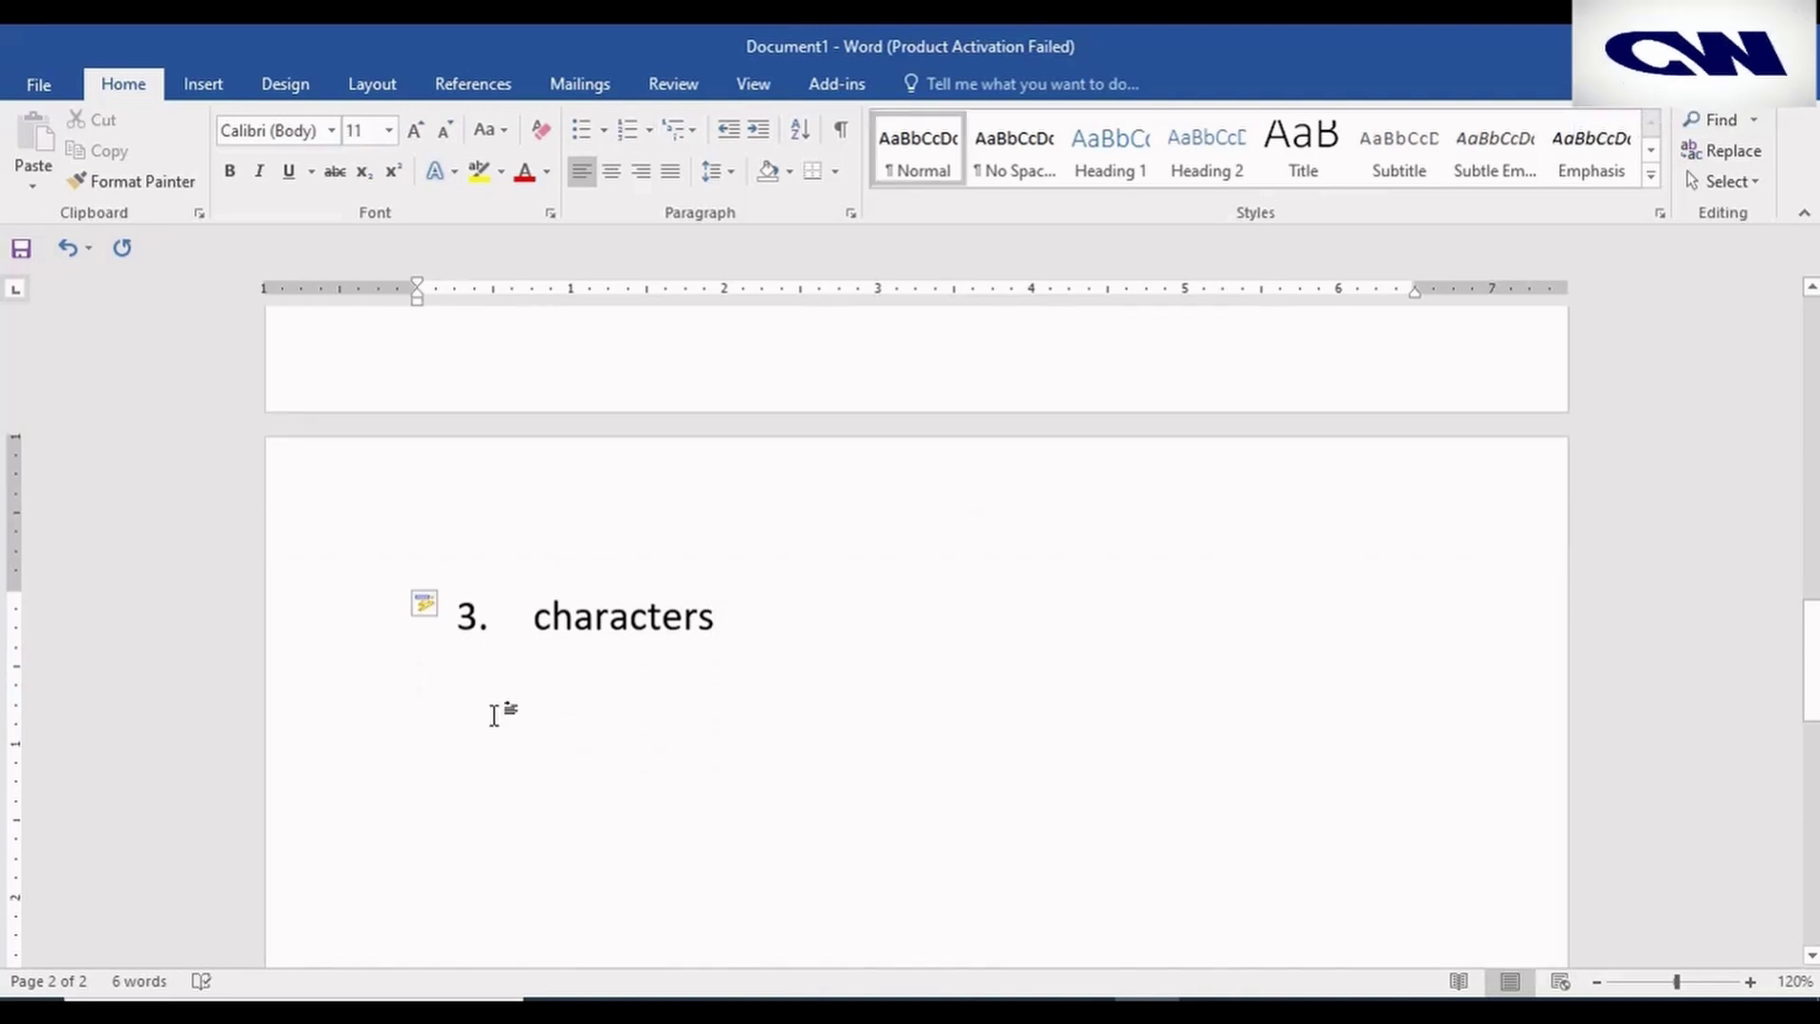
pyautogui.scroll(-2, 496, 717)
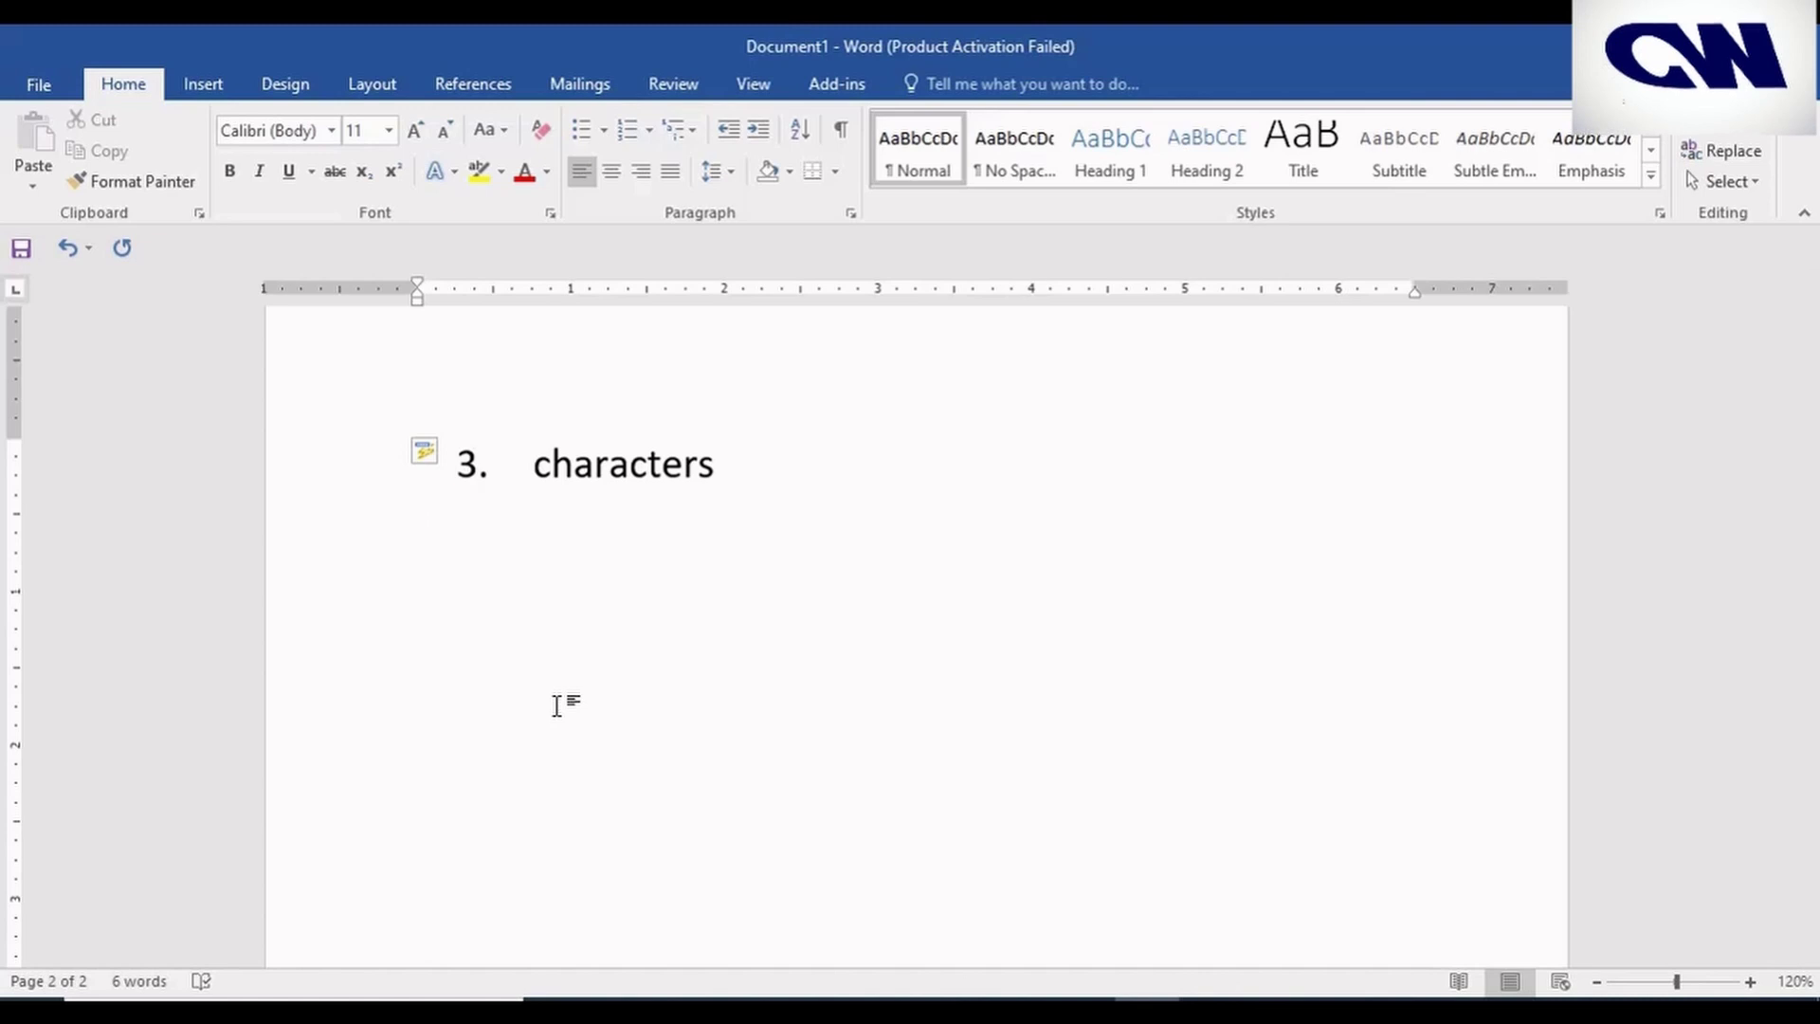
# Type ==>, <, --><-- and <=> on separate lines so AutoFormat turns them into arrow symbols
pyautogui.write('==')
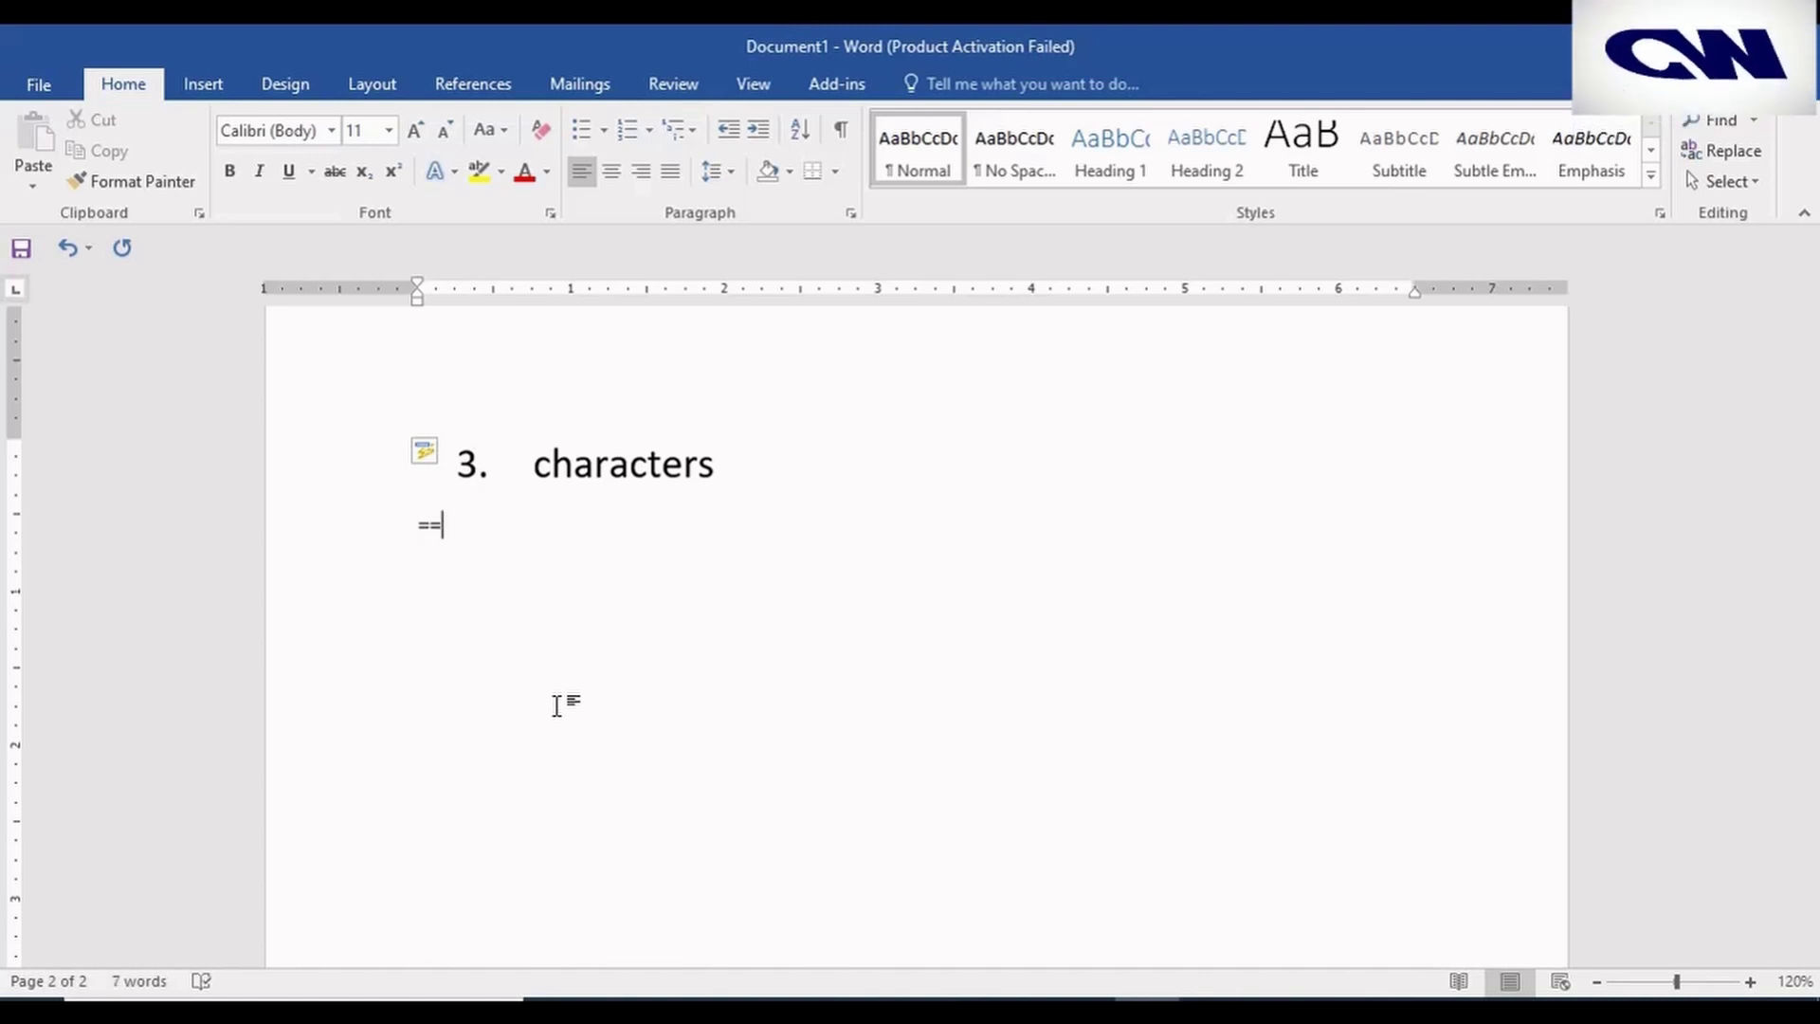
pyautogui.write('>')
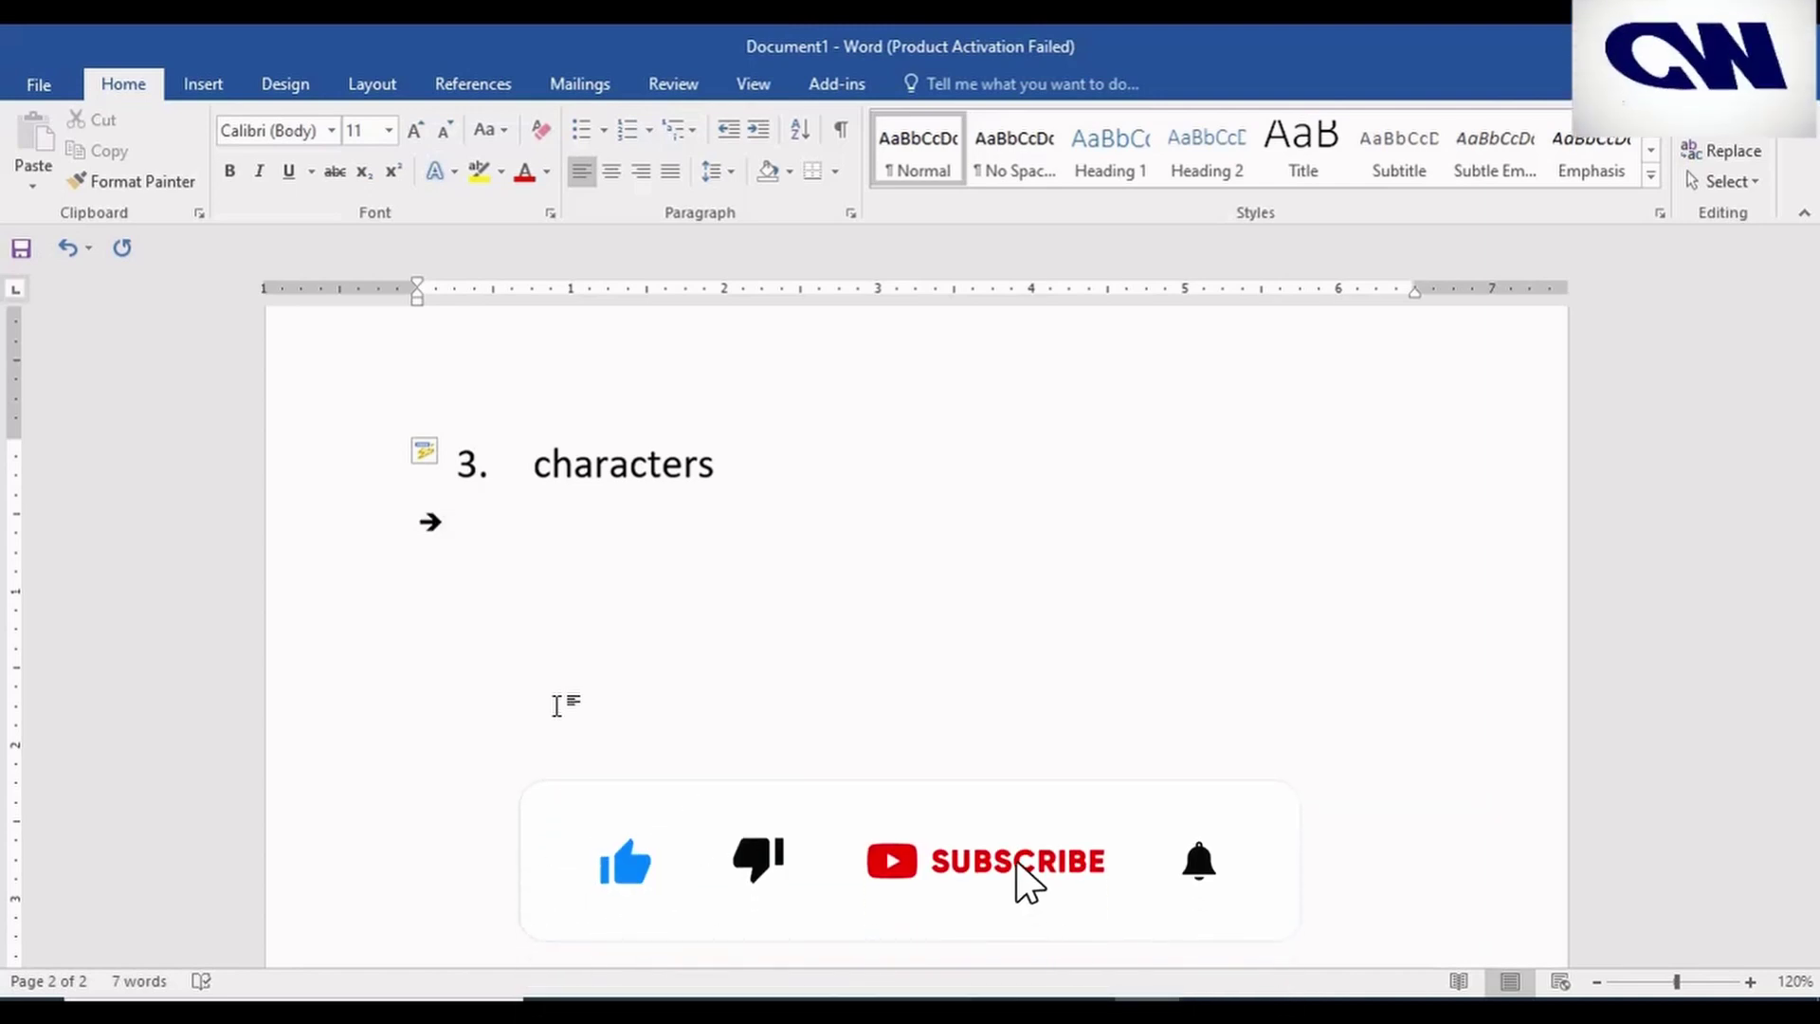
pyautogui.press('Return')
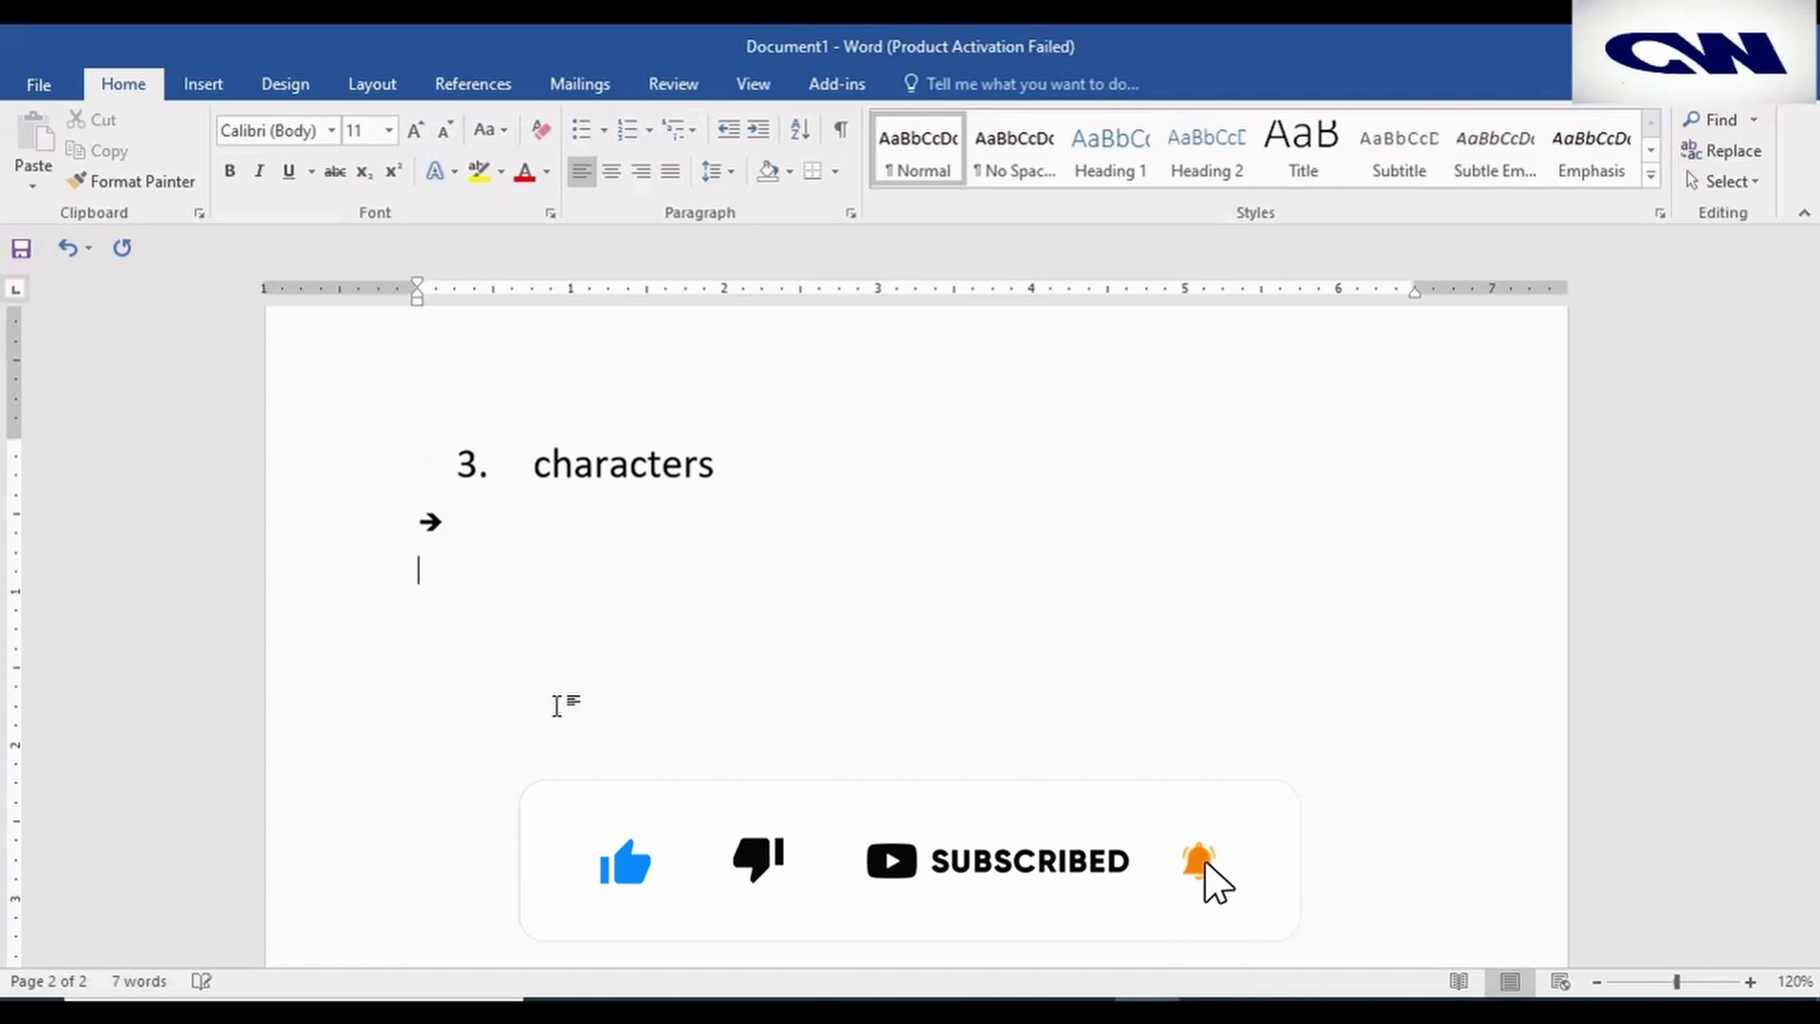
pyautogui.write('<')
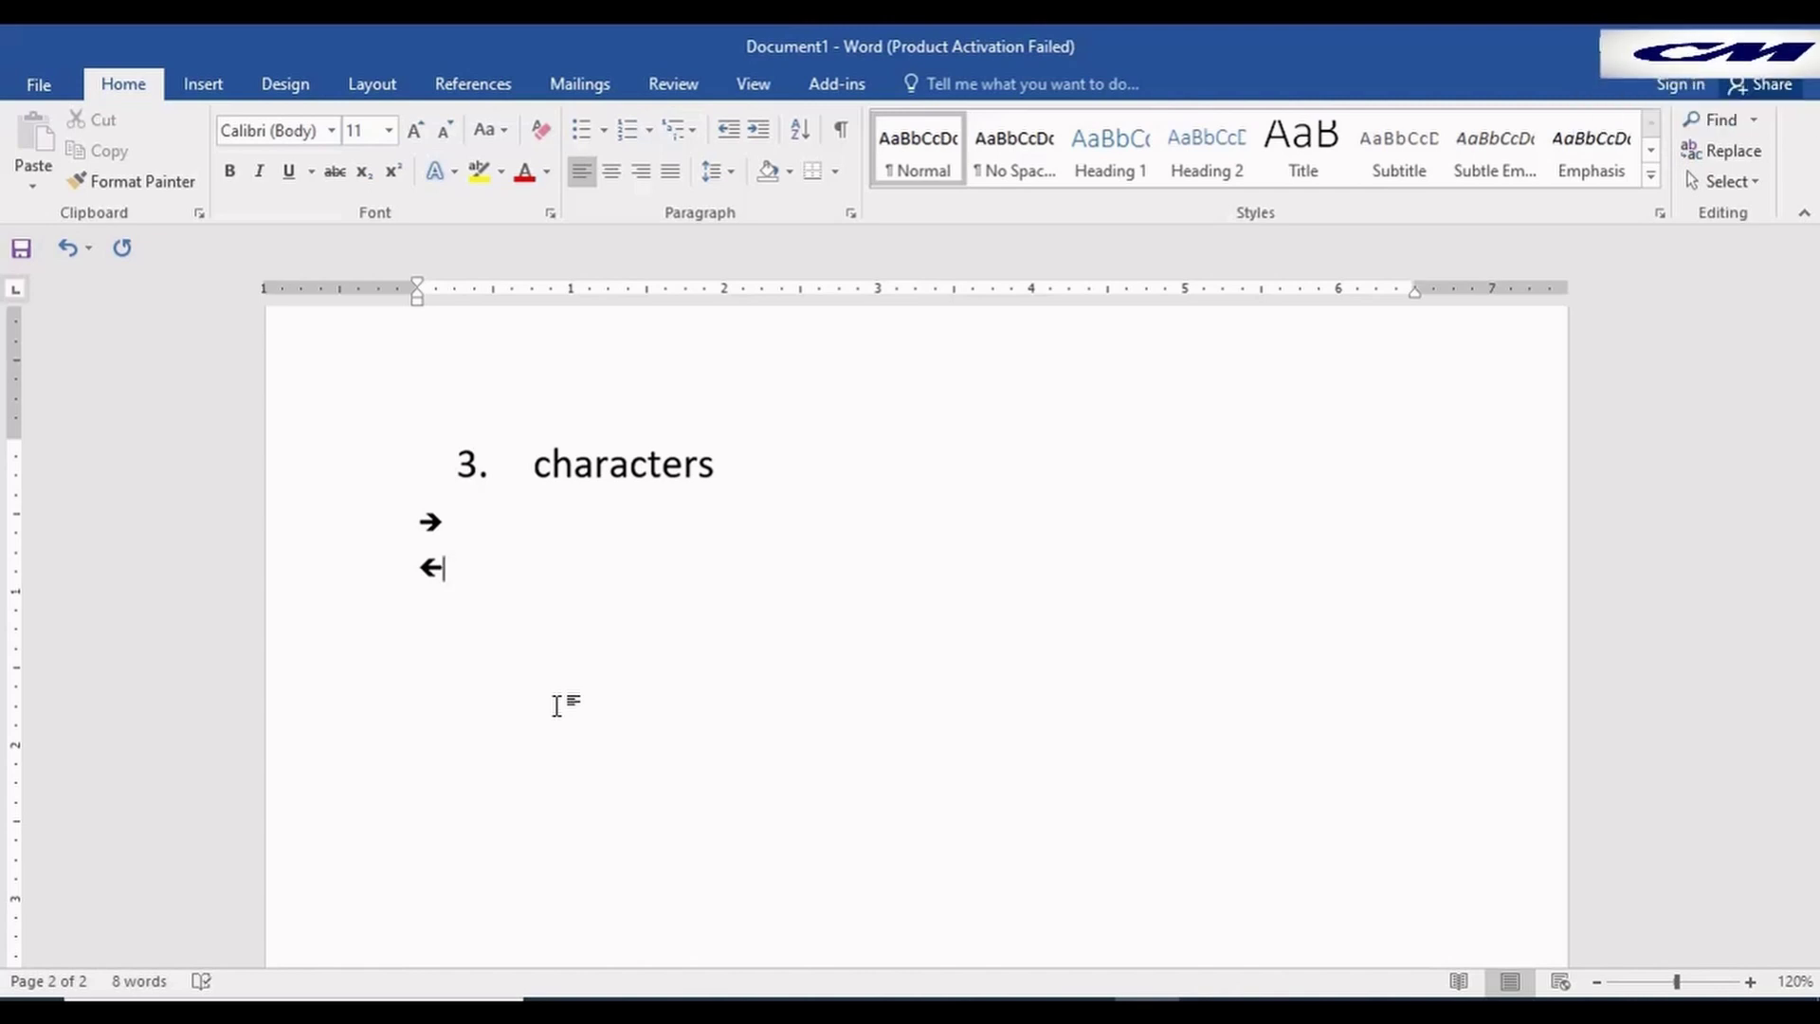
pyautogui.press('Return')
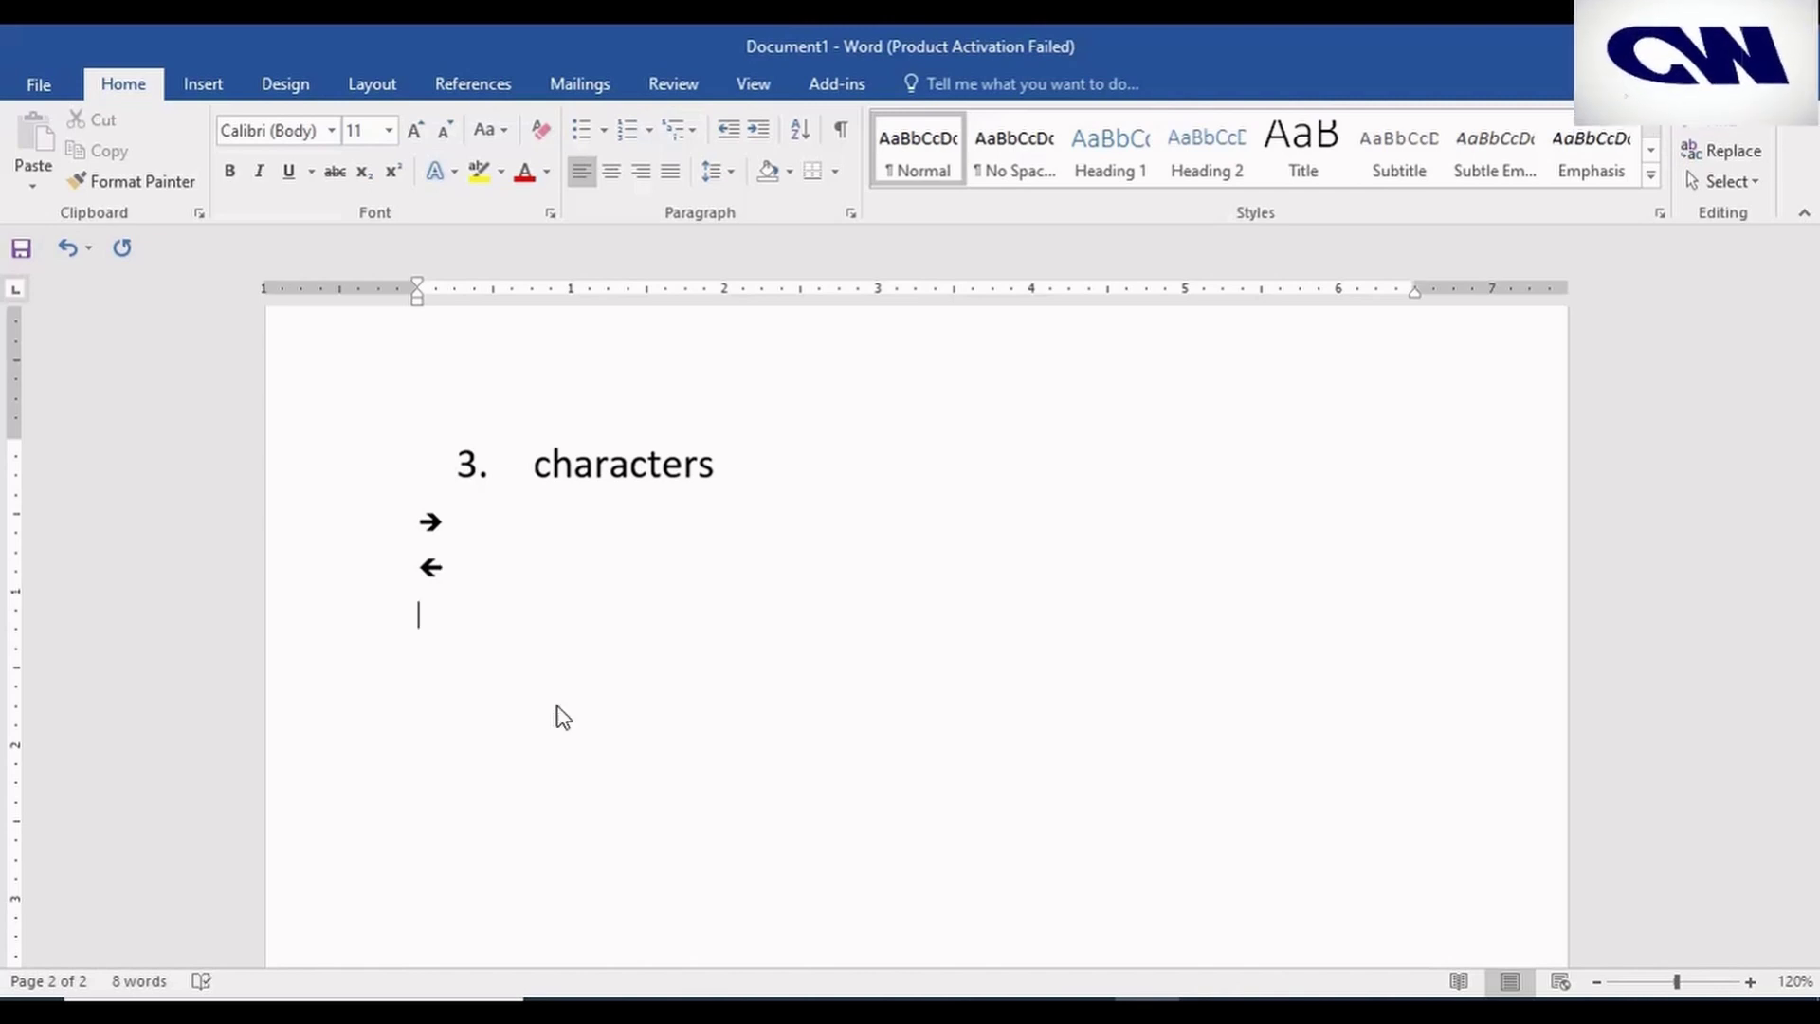
pyautogui.write('--')
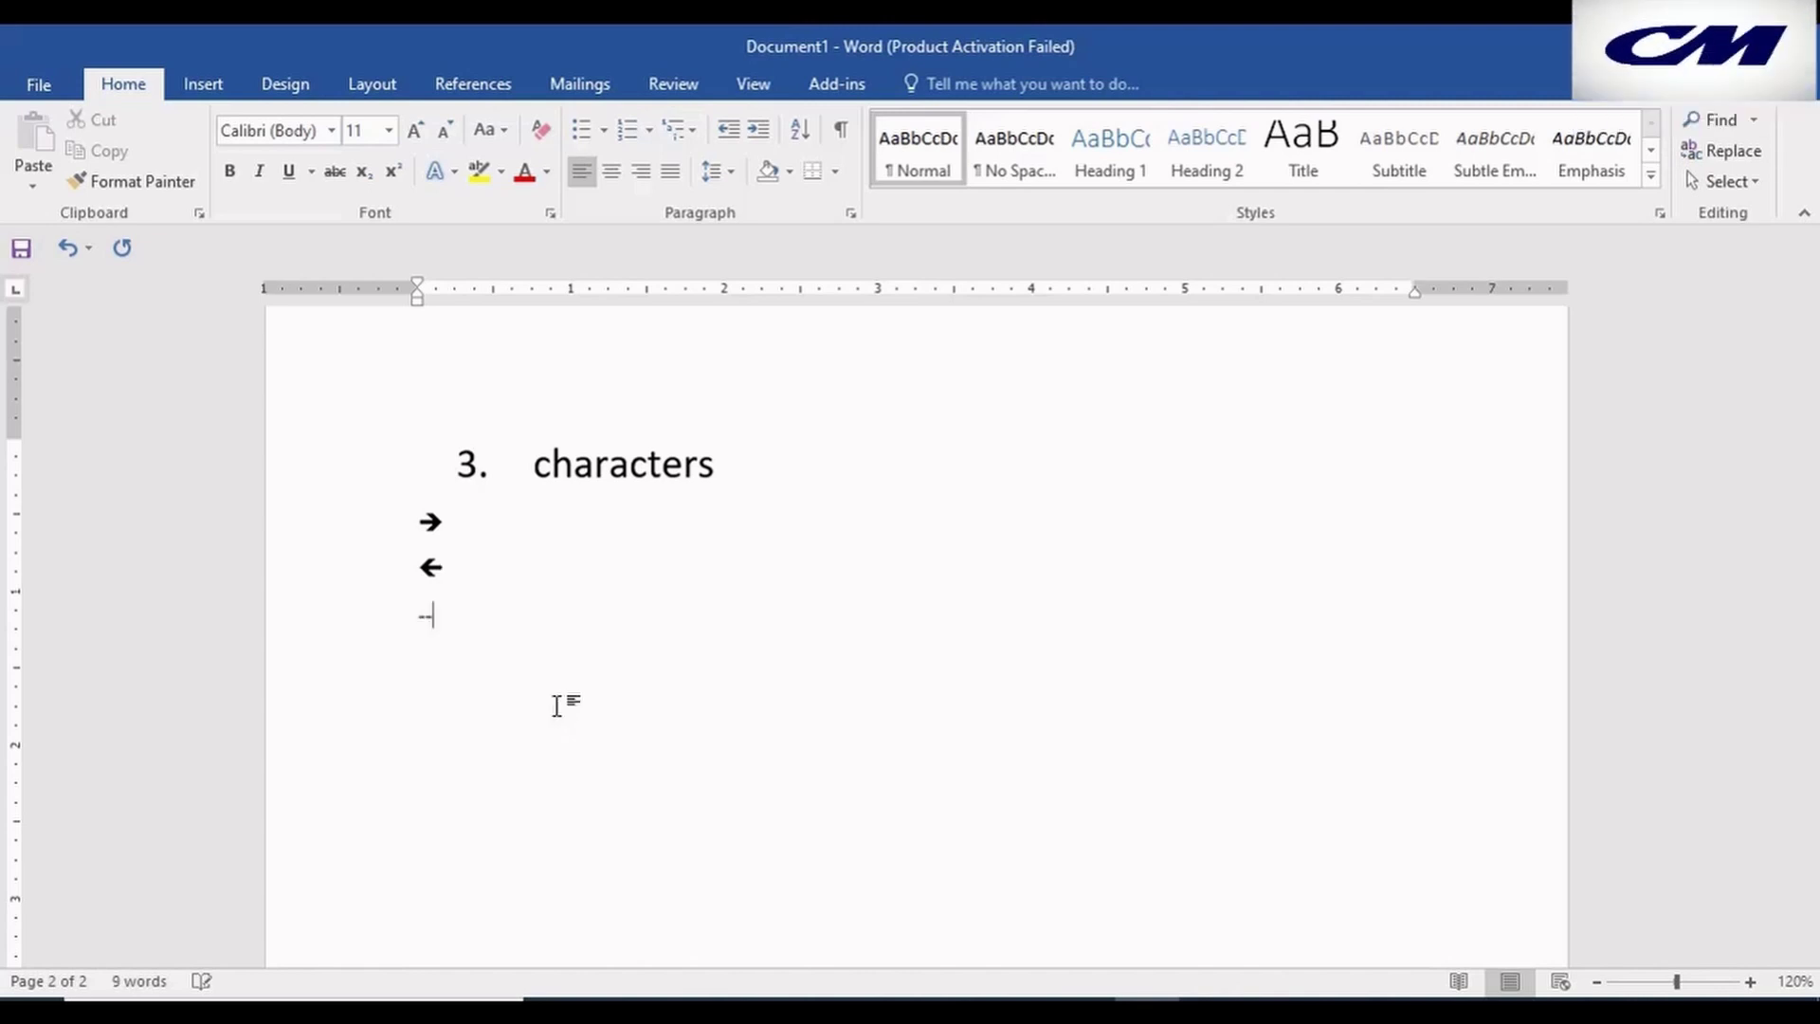
pyautogui.write('>')
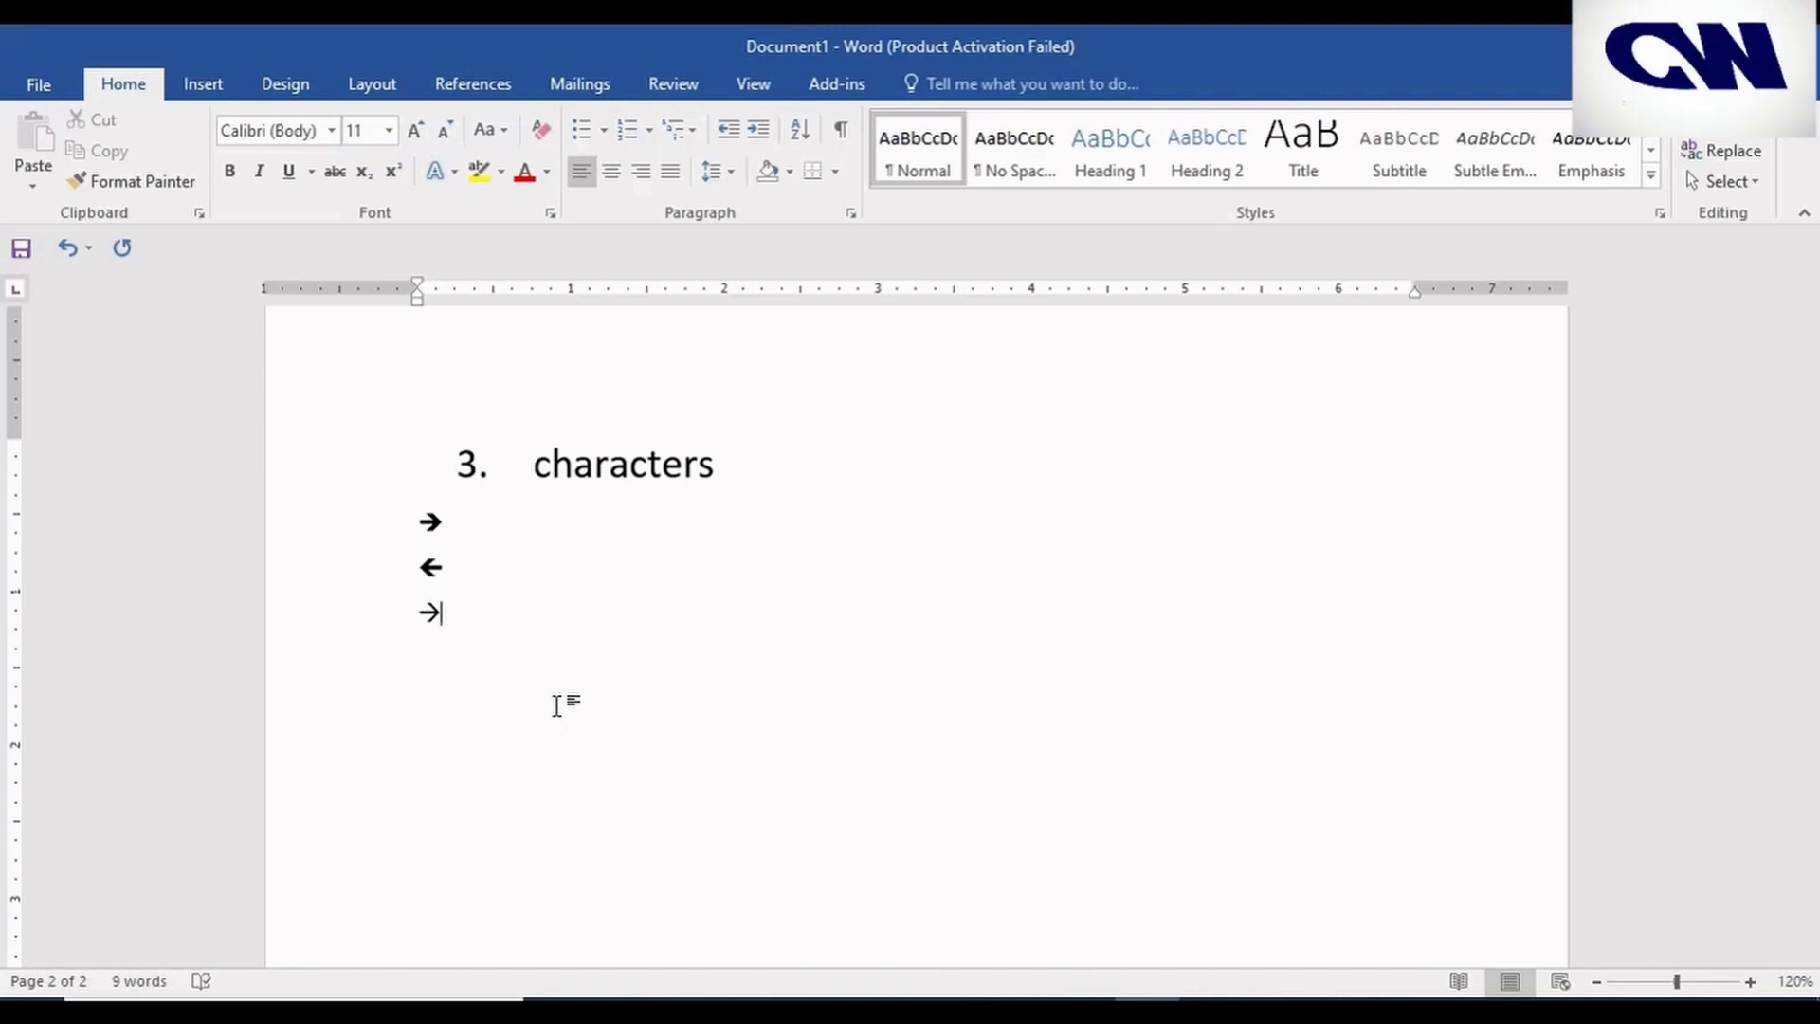
pyautogui.write('<')
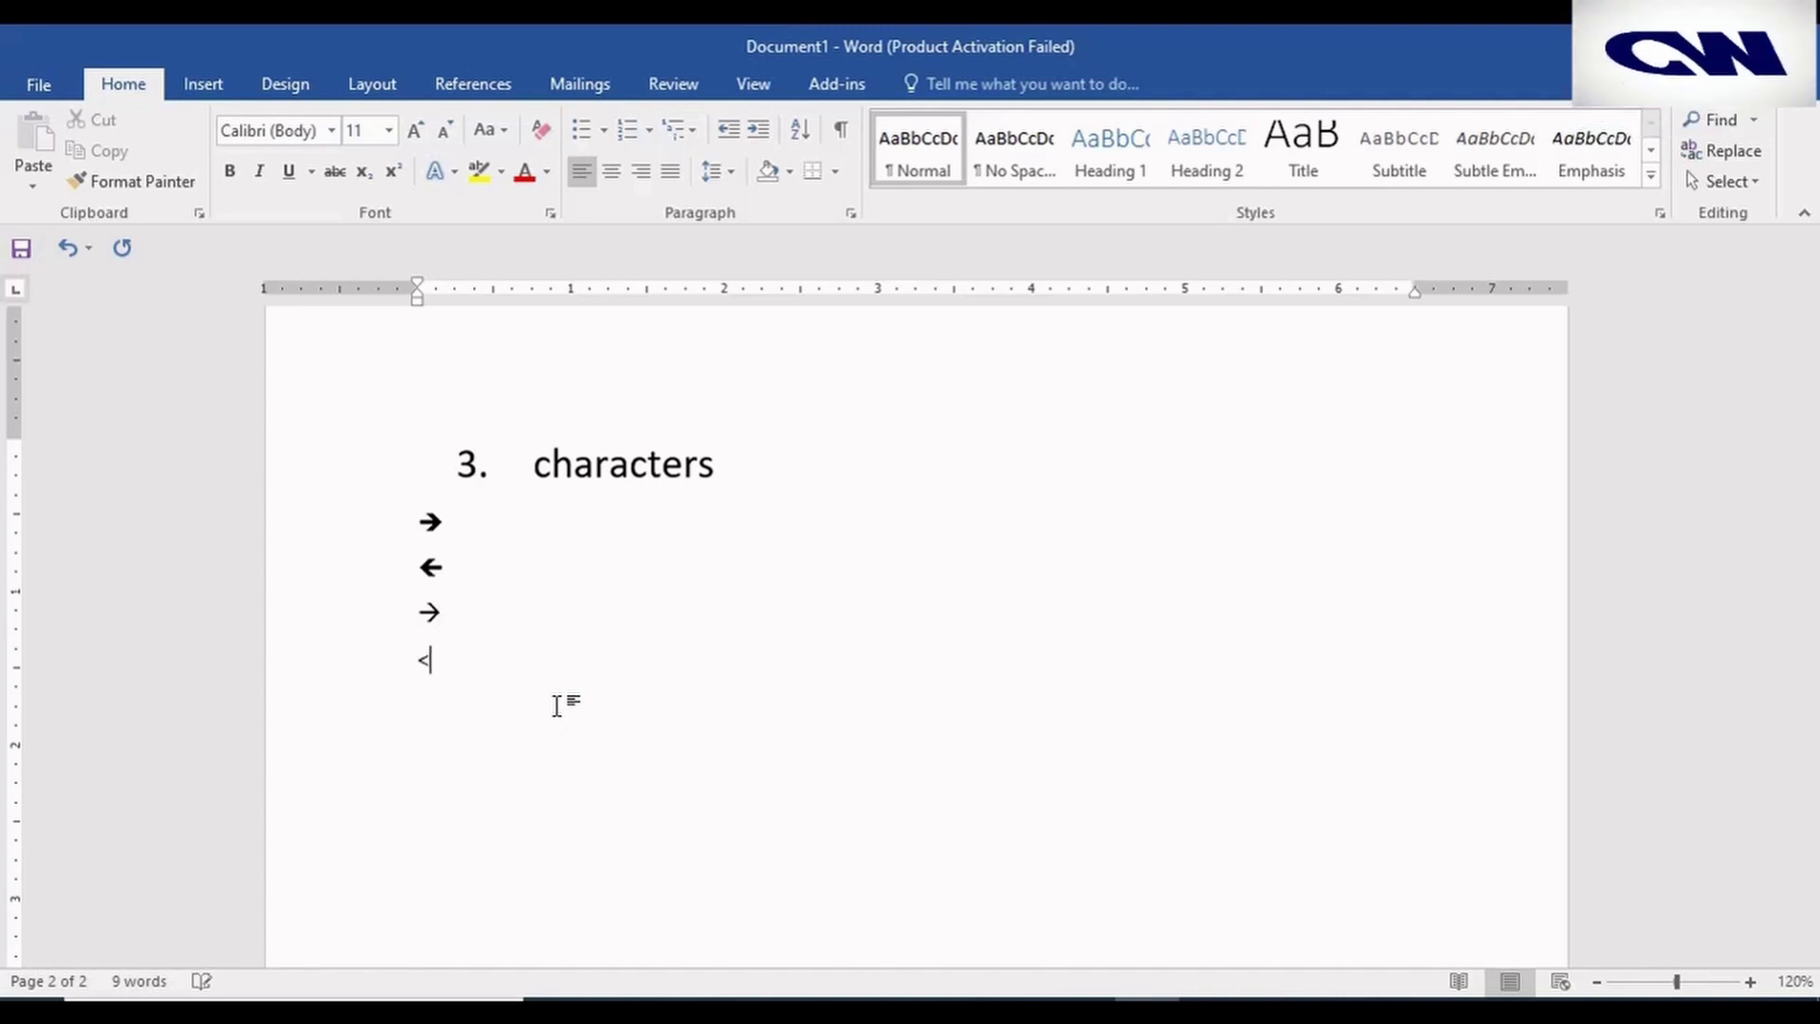
pyautogui.write('--')
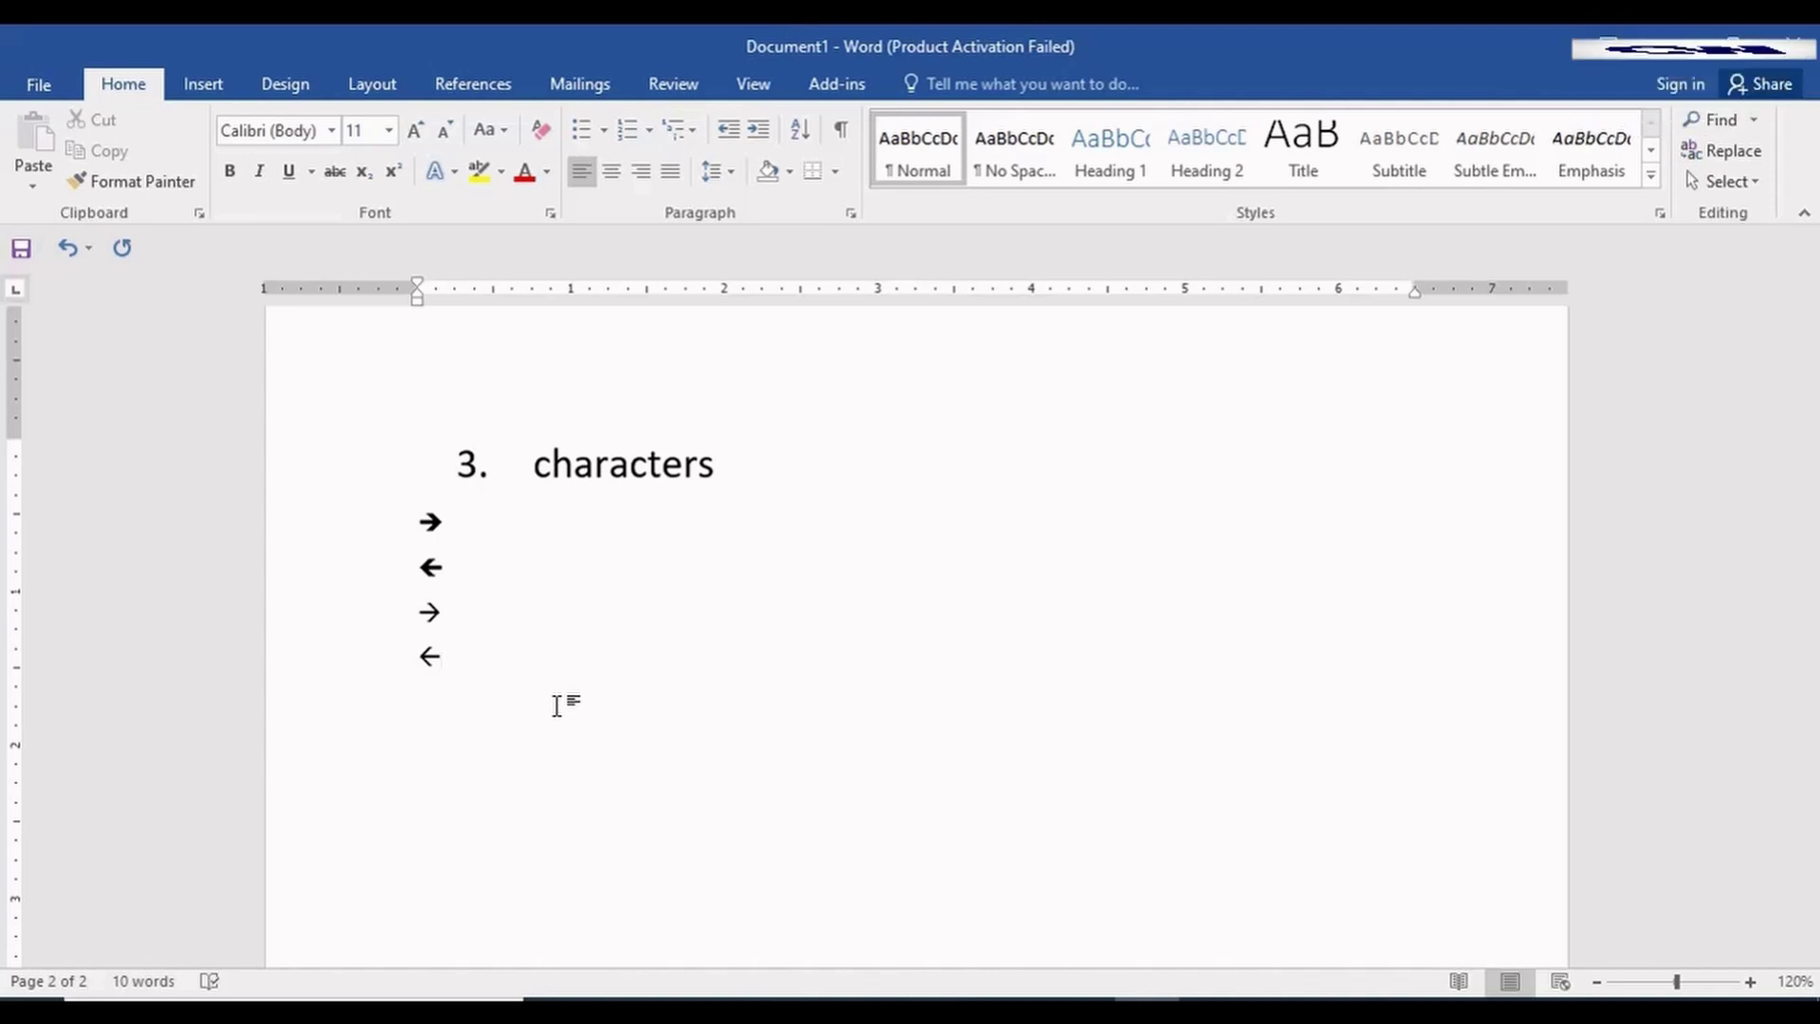
pyautogui.press('Return')
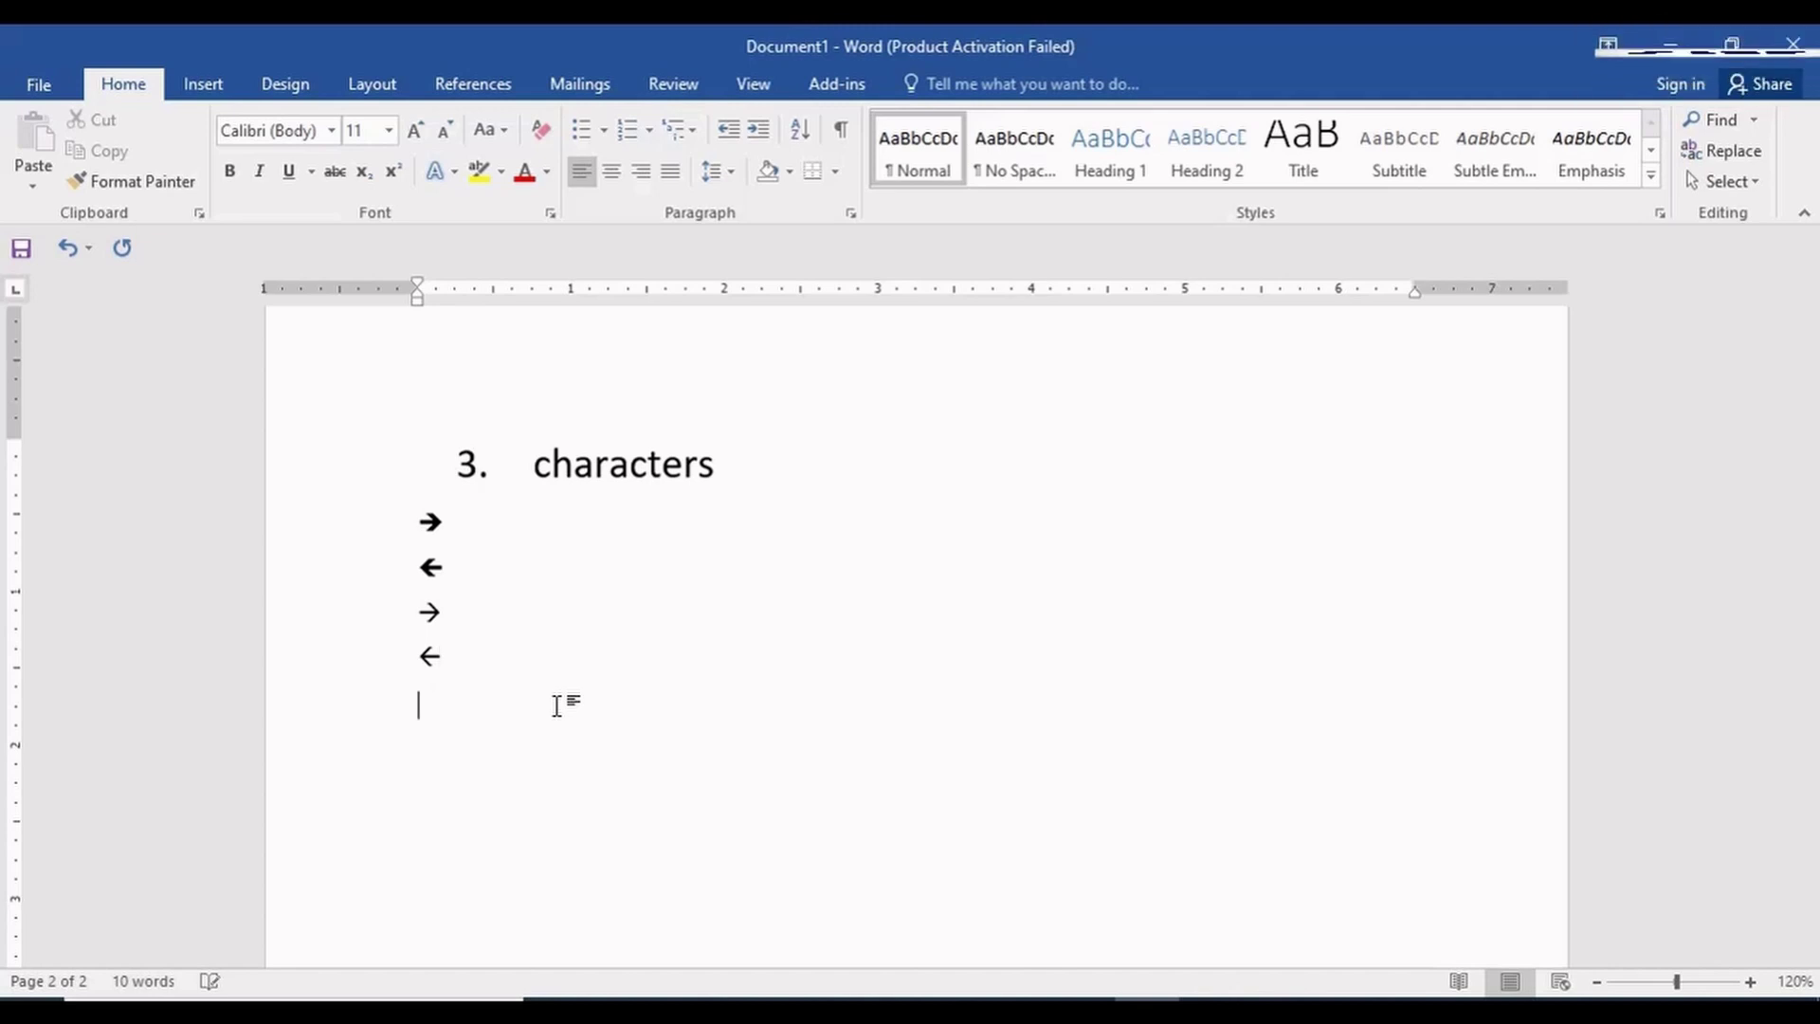
pyautogui.write('<=')
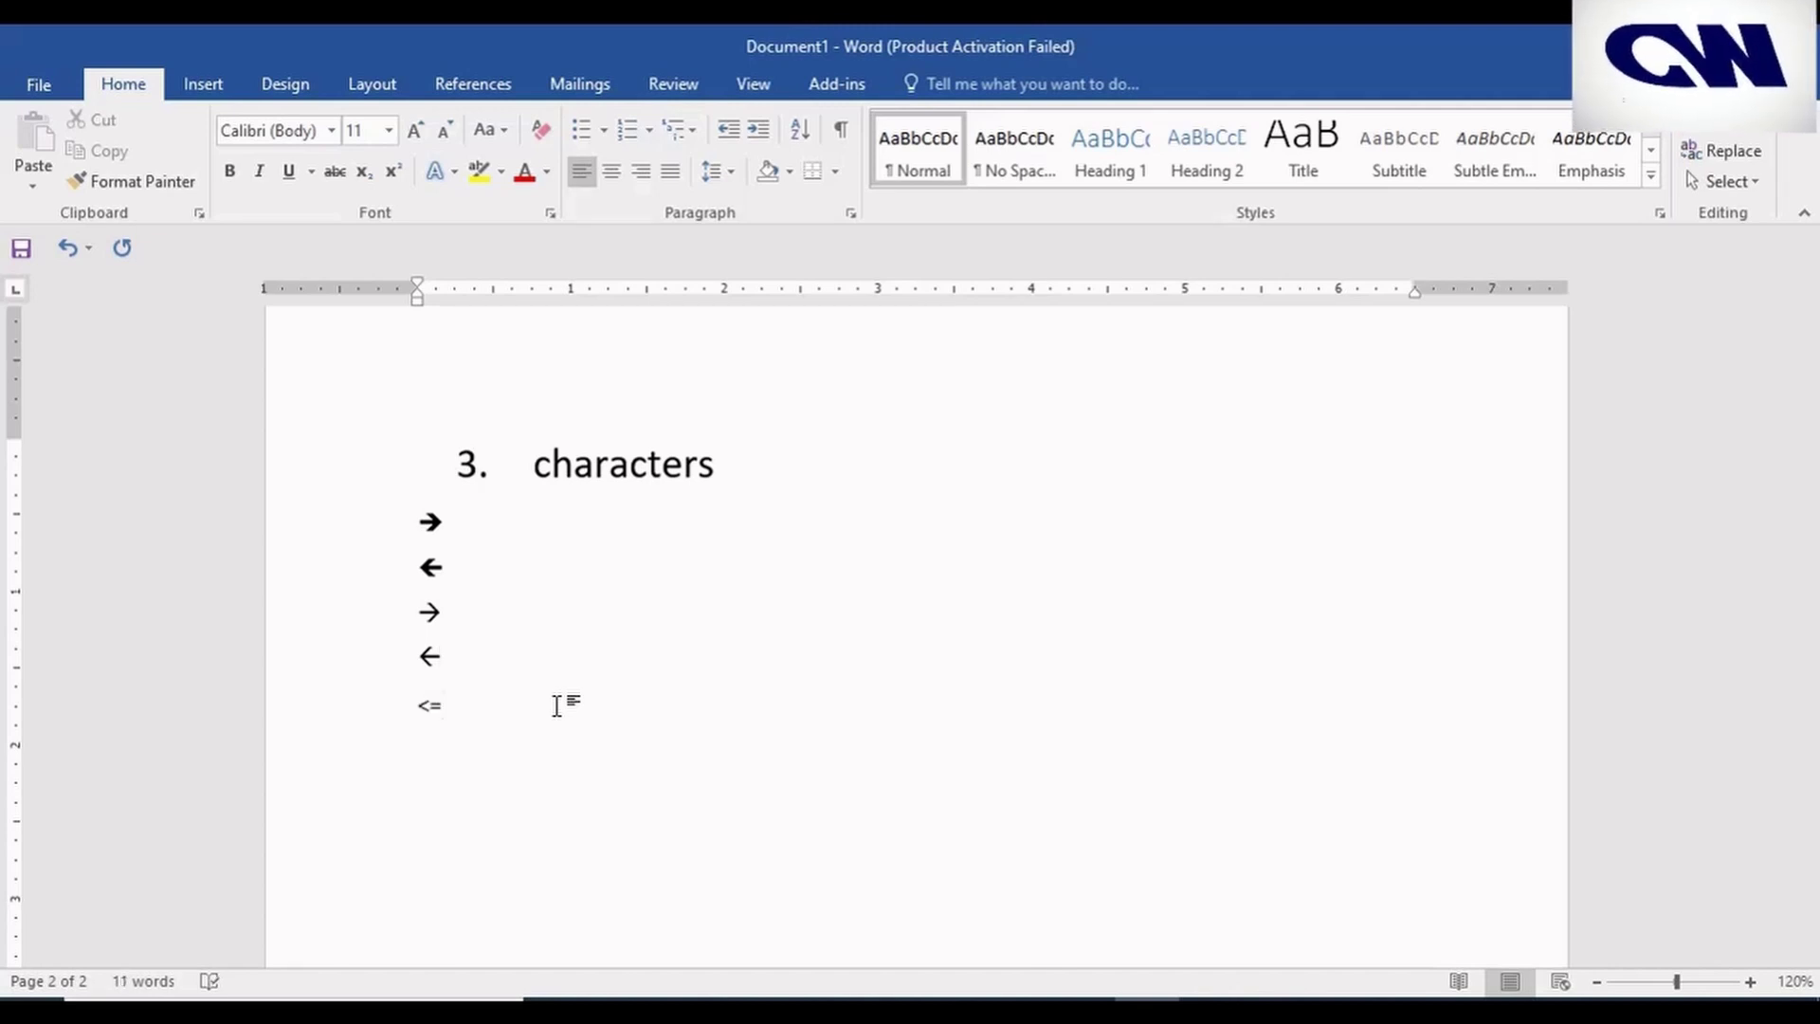
pyautogui.write('>')
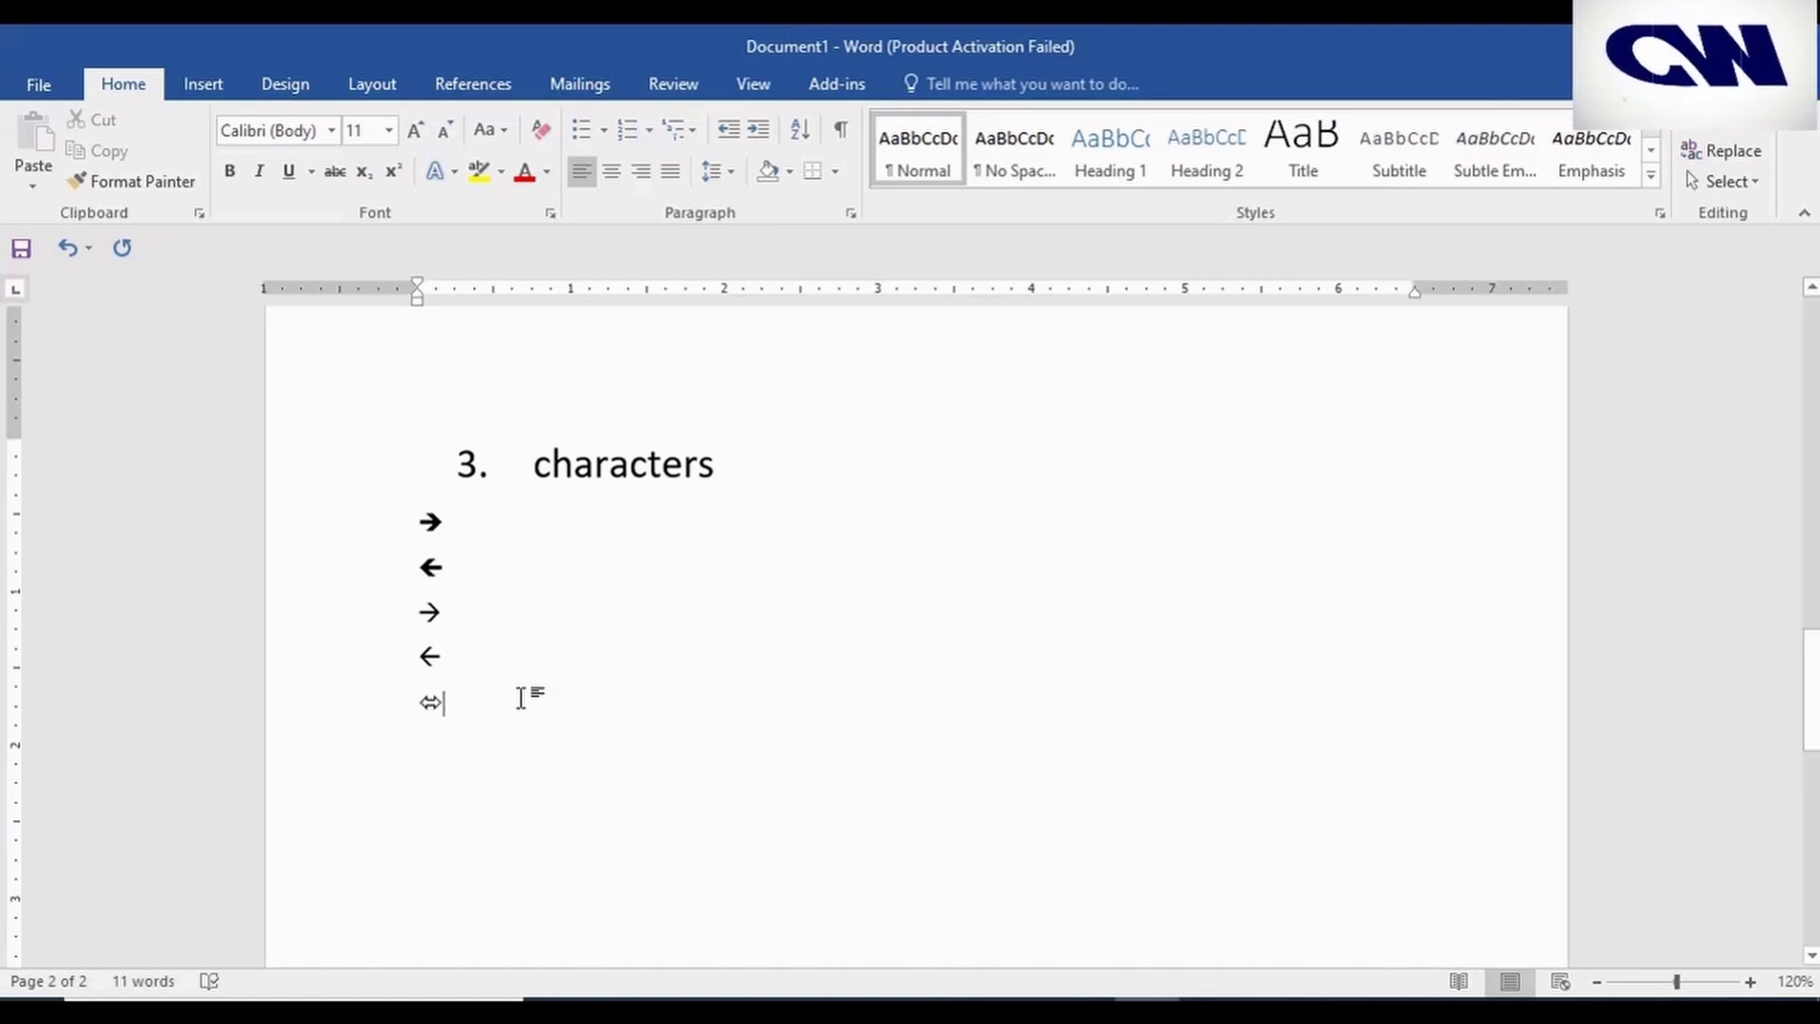
# Select the five arrows and grow their font to 18 pt
pyautogui.moveTo(520, 702)
pyautogui.mouseDown()
pyautogui.moveTo(439, 630)
pyautogui.moveTo(428, 517)
pyautogui.mouseUp()
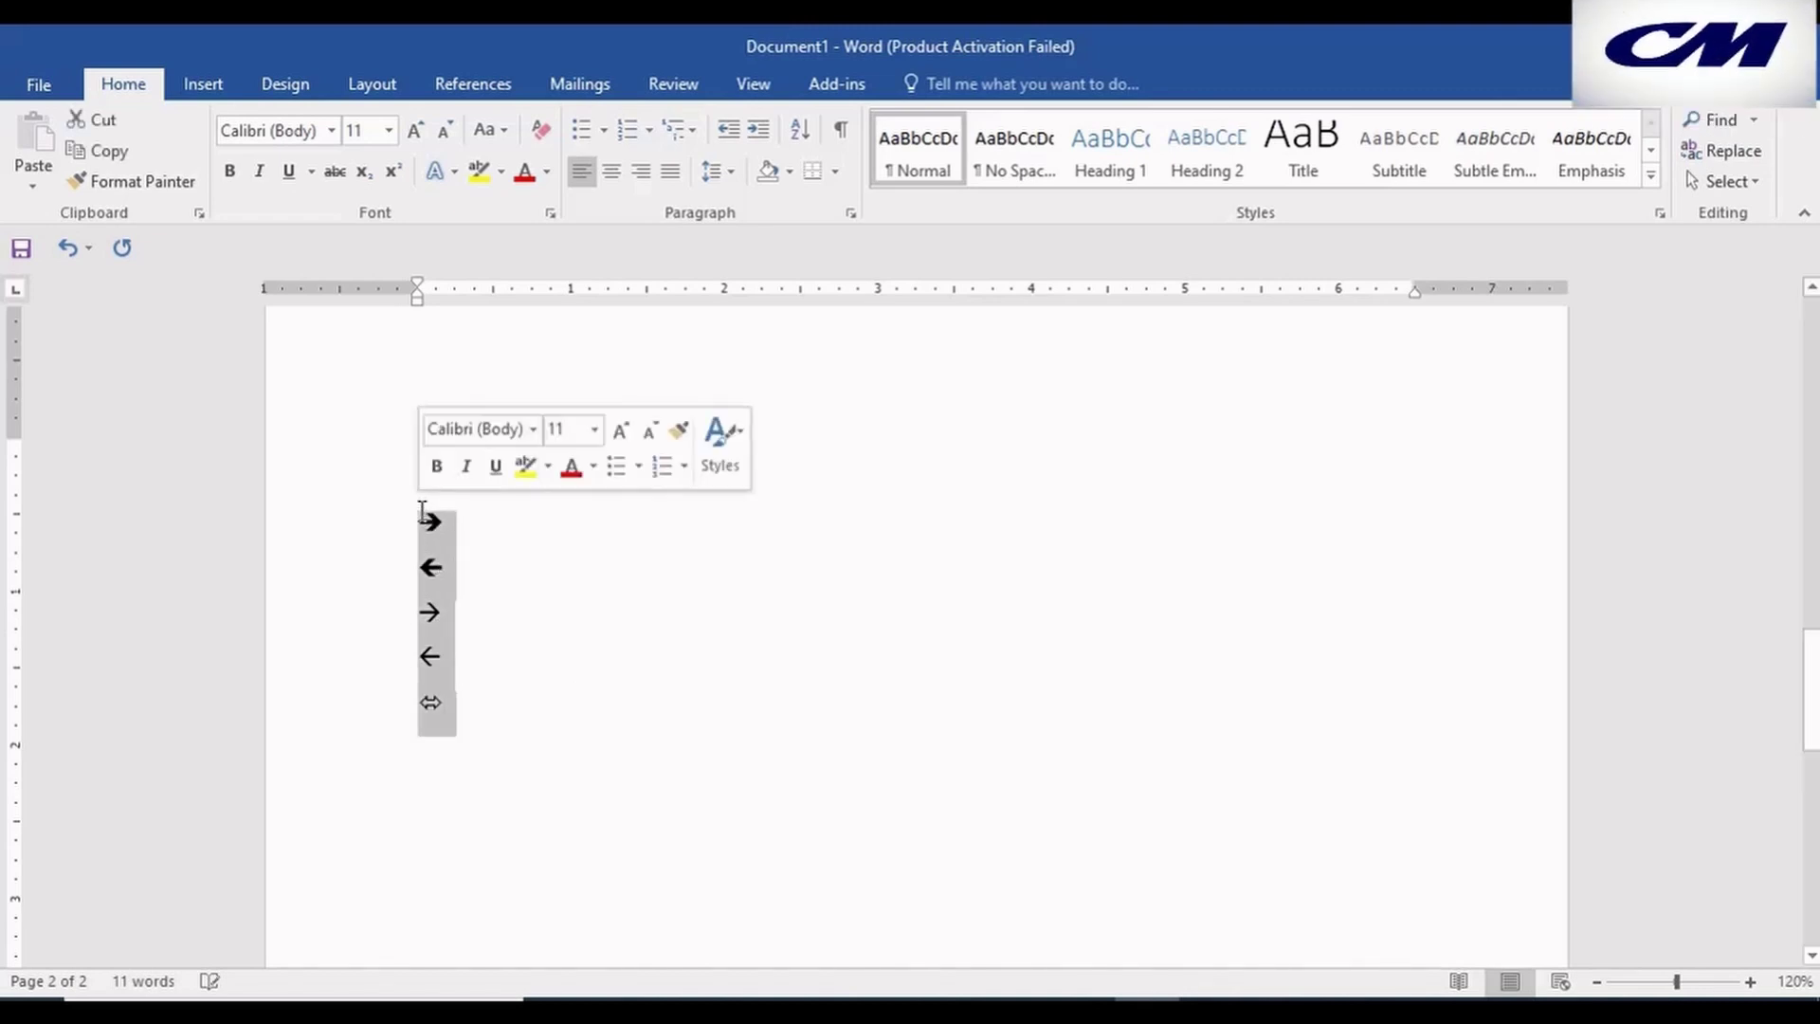
pyautogui.click(621, 430)
pyautogui.click(621, 429)
pyautogui.click(621, 429)
pyautogui.click(621, 430)
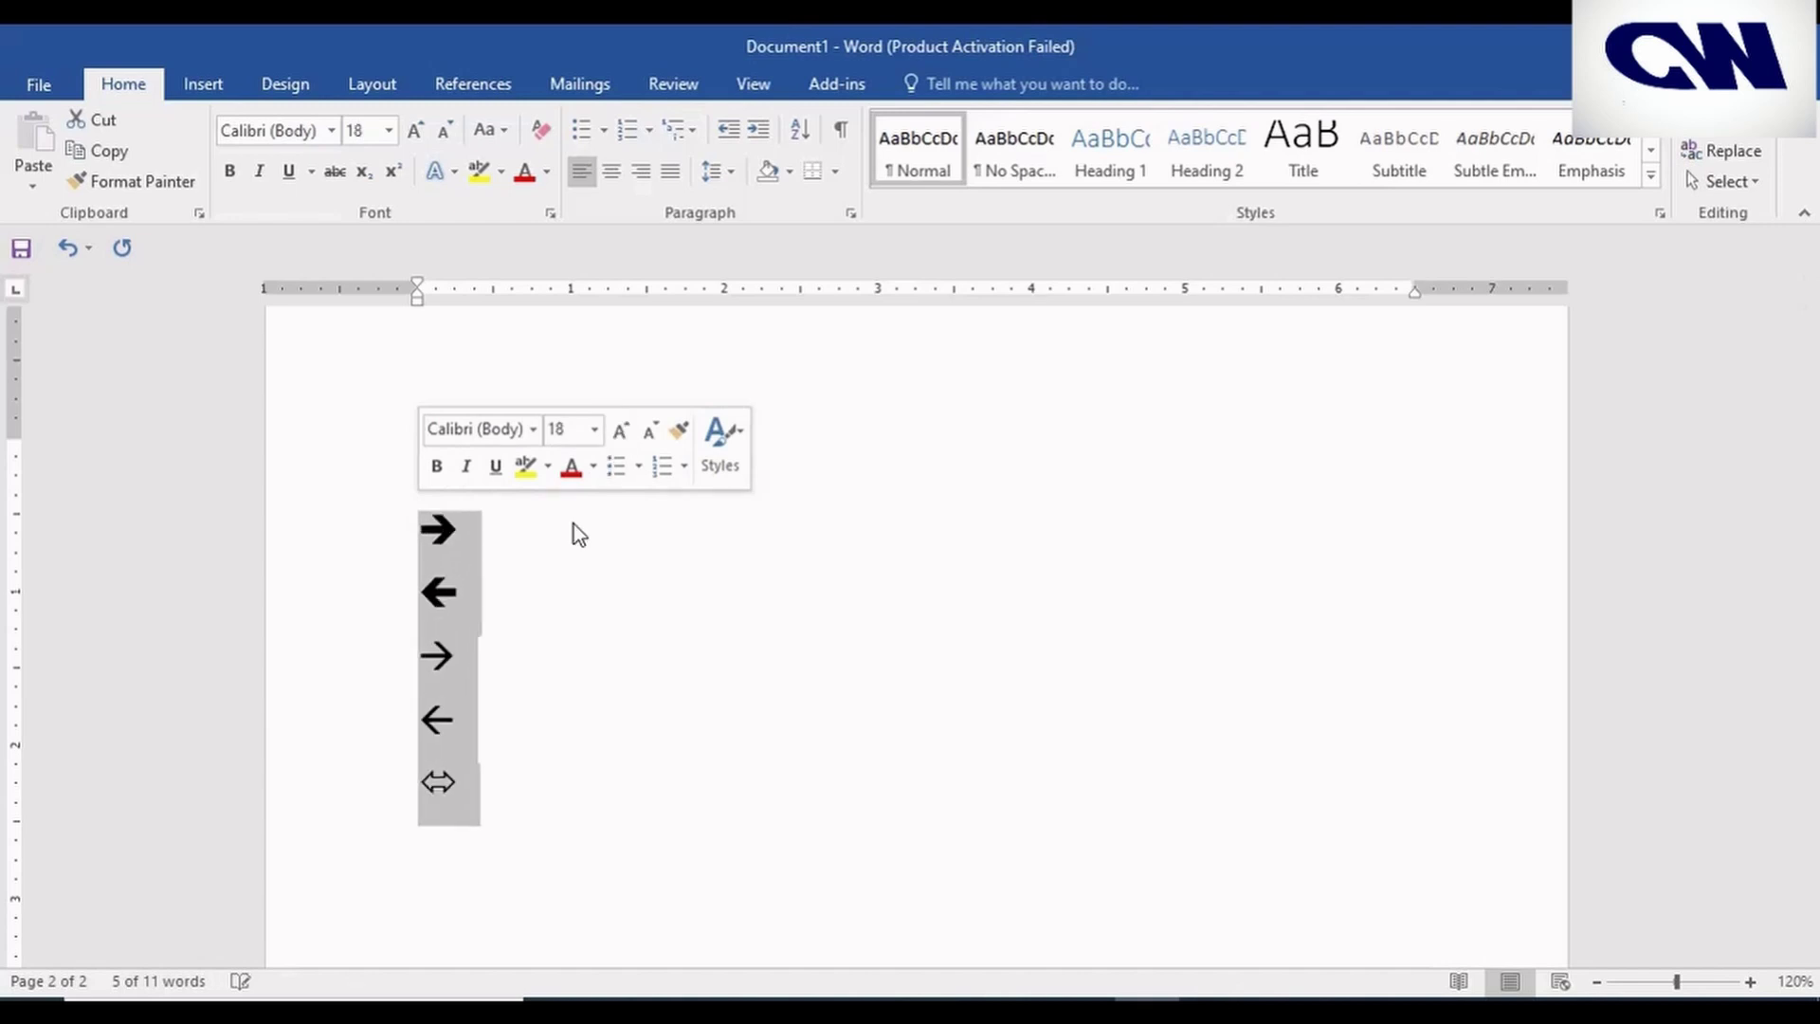
pyautogui.click(523, 610)
pyautogui.click(511, 783)
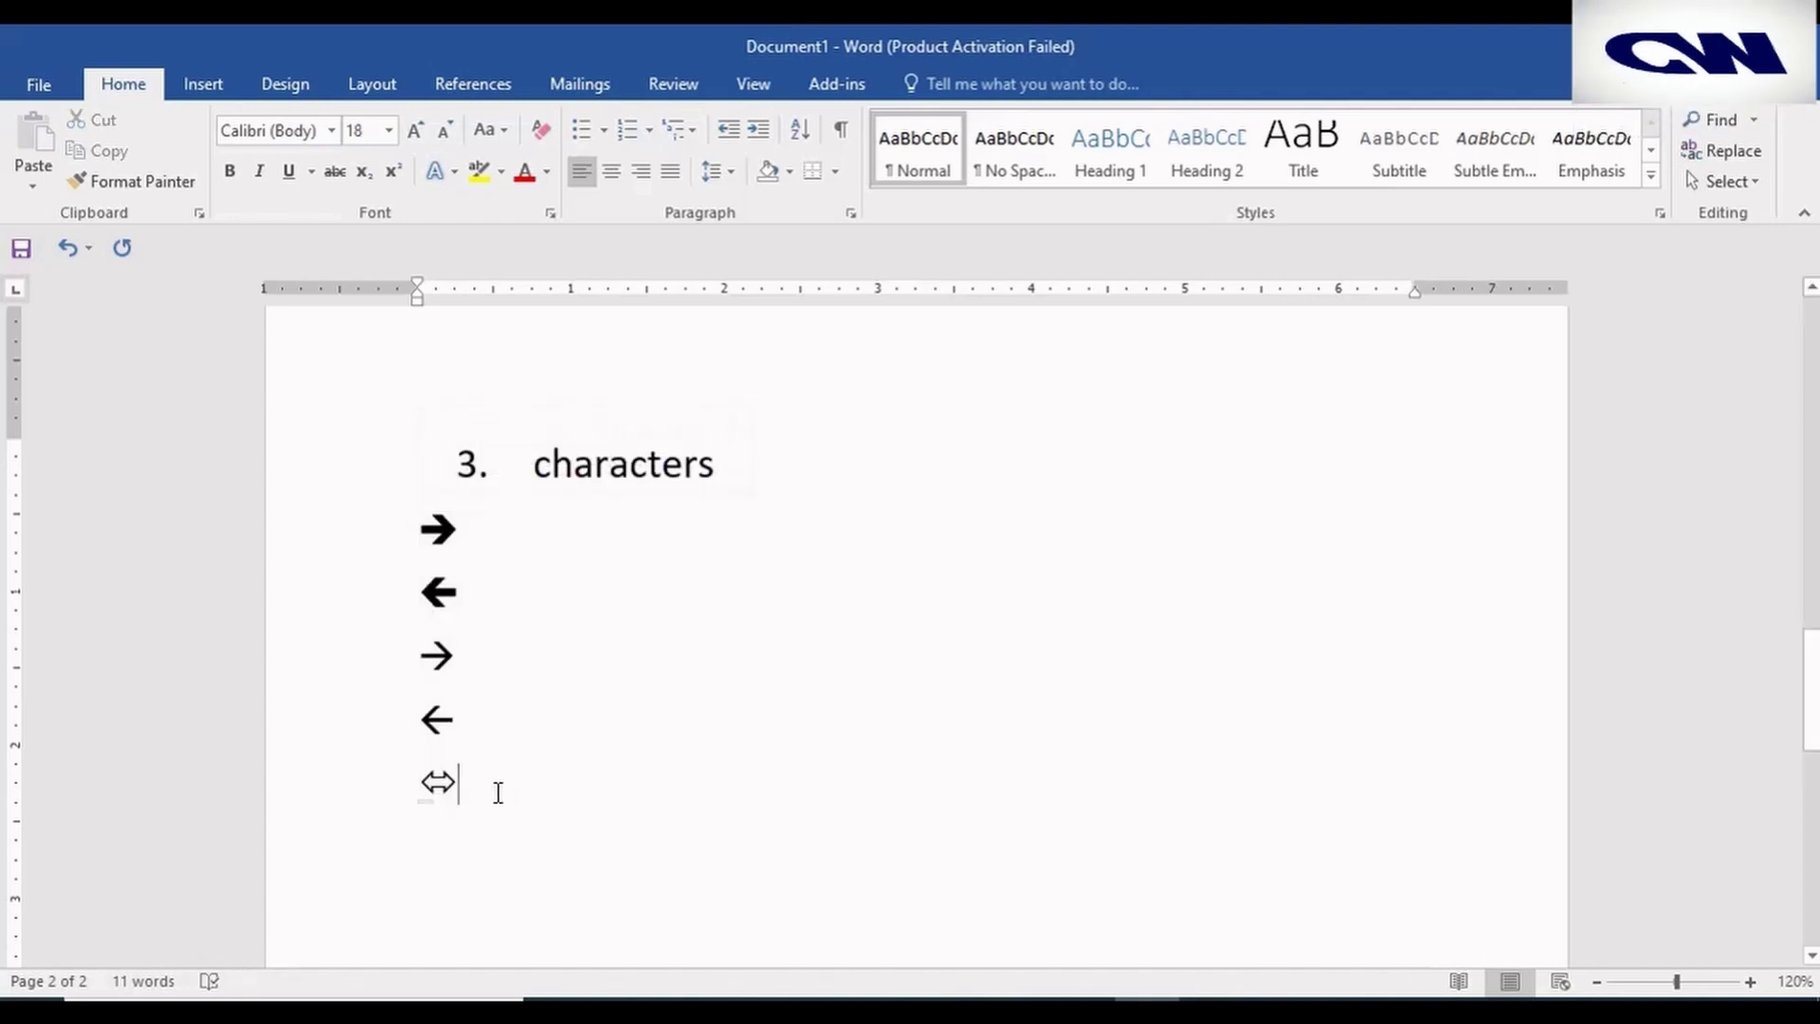
# Type :), :|, (c), (r) and (tm) on separate lines to produce smileys, ©, ® and ™
pyautogui.write(':')
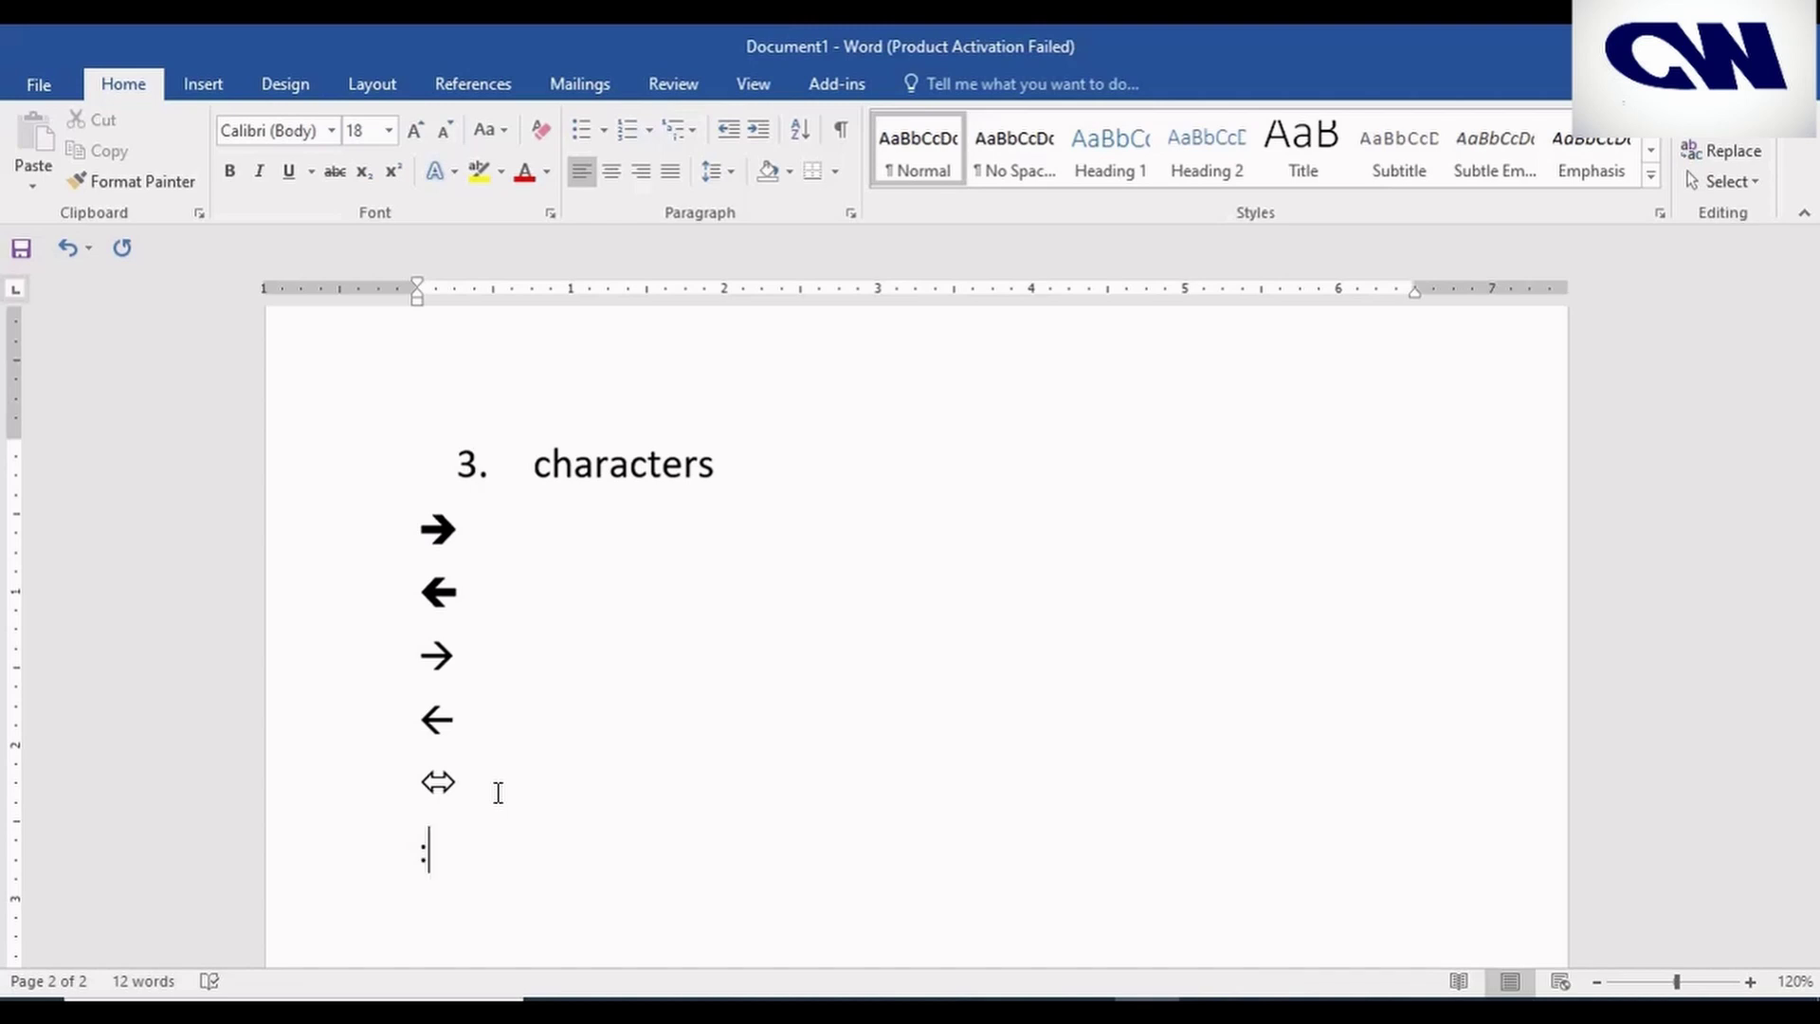
pyautogui.write(')')
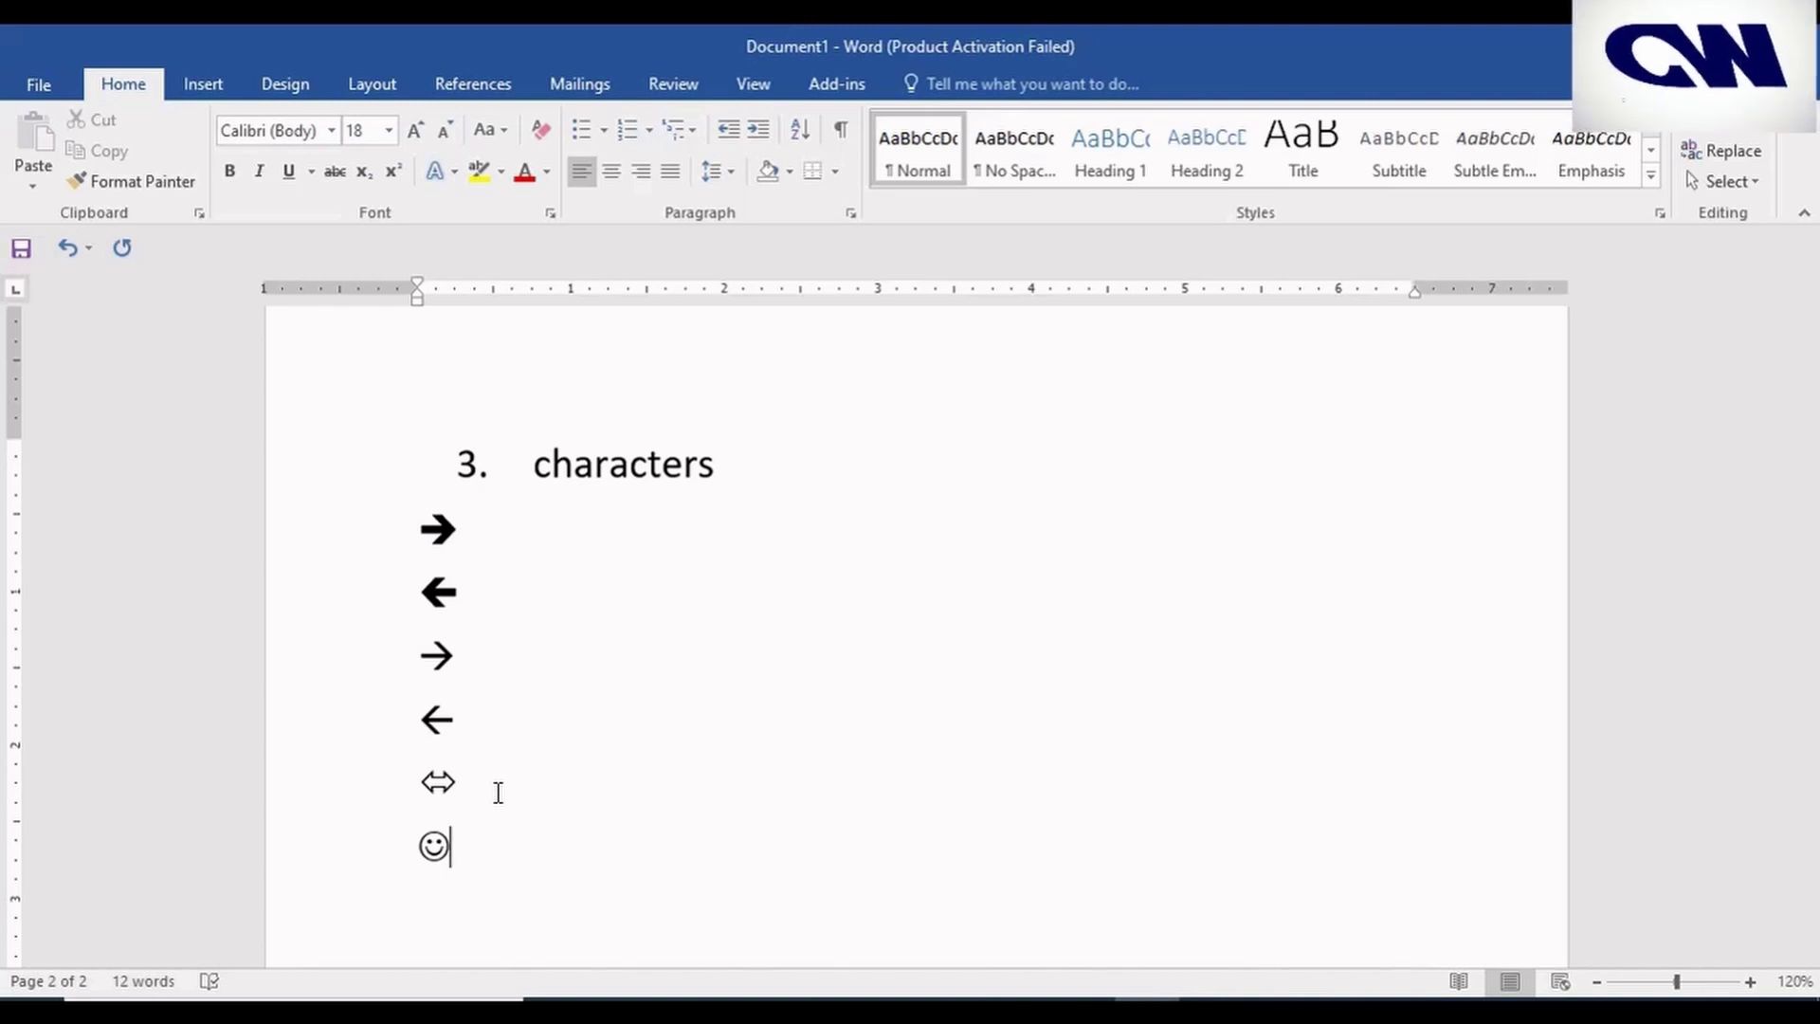
pyautogui.press('Return')
pyautogui.write(':|')
pyautogui.press('Return')
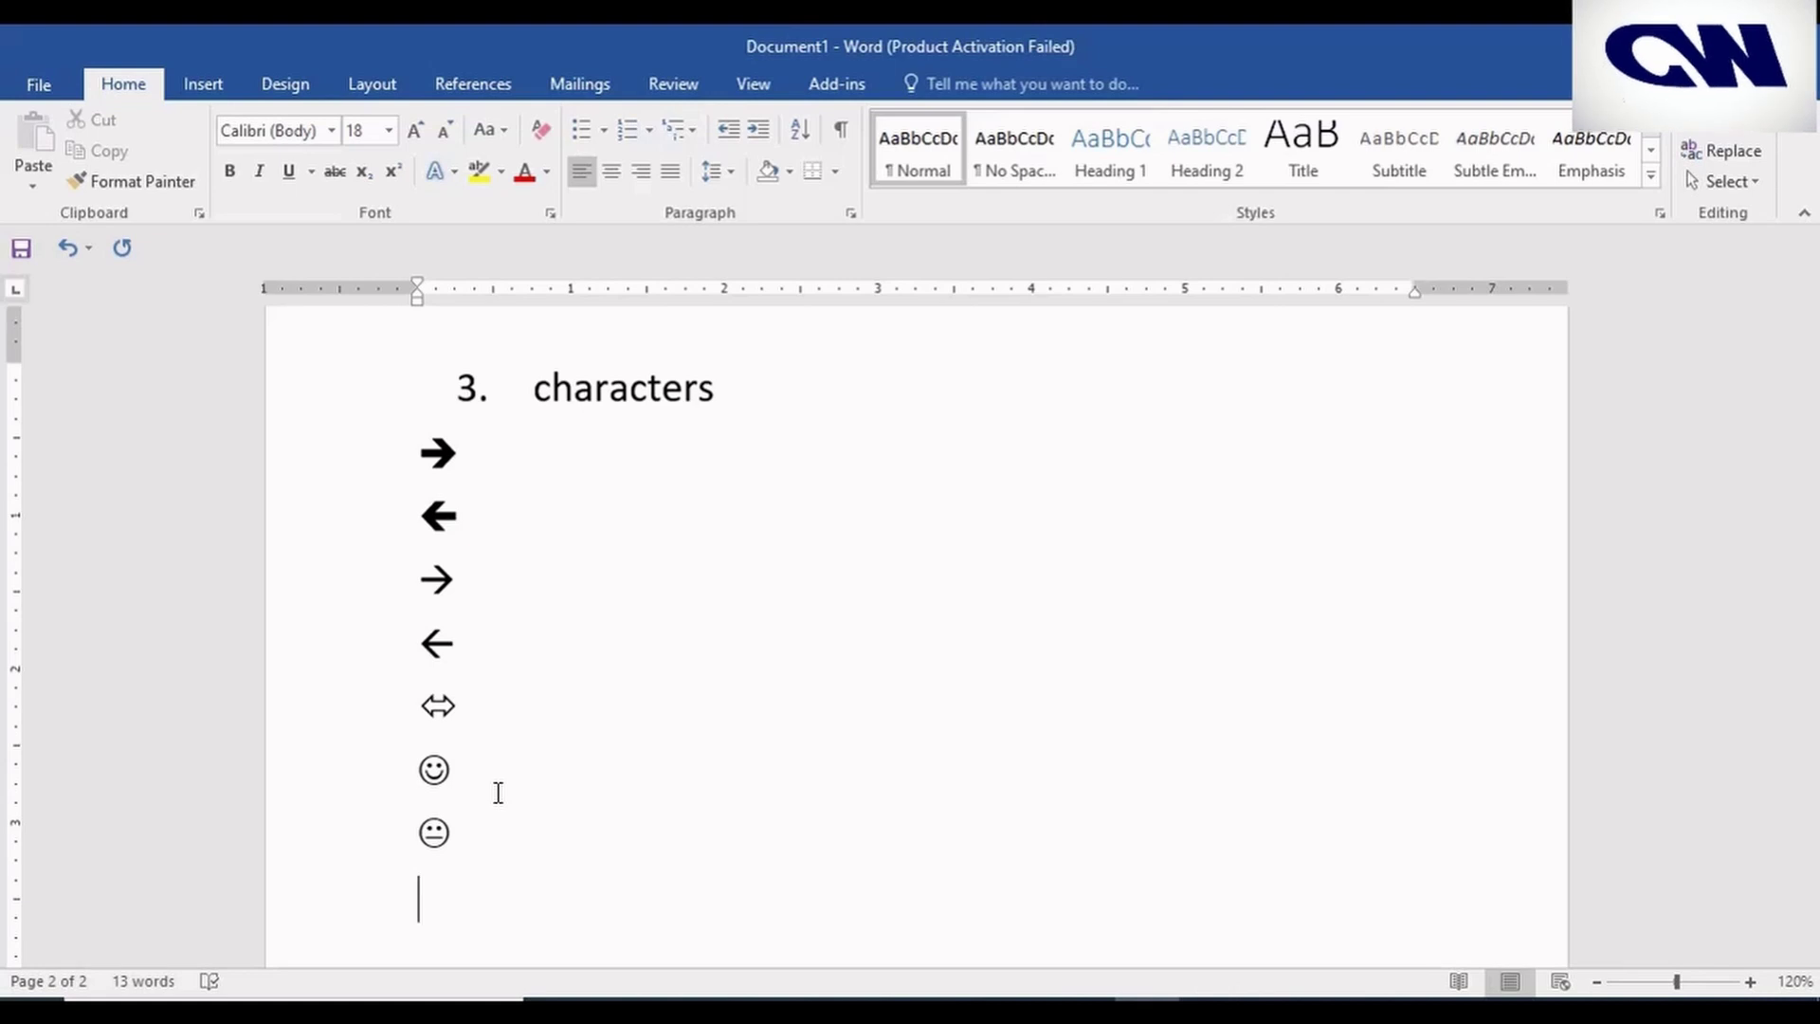
pyautogui.write('(c')
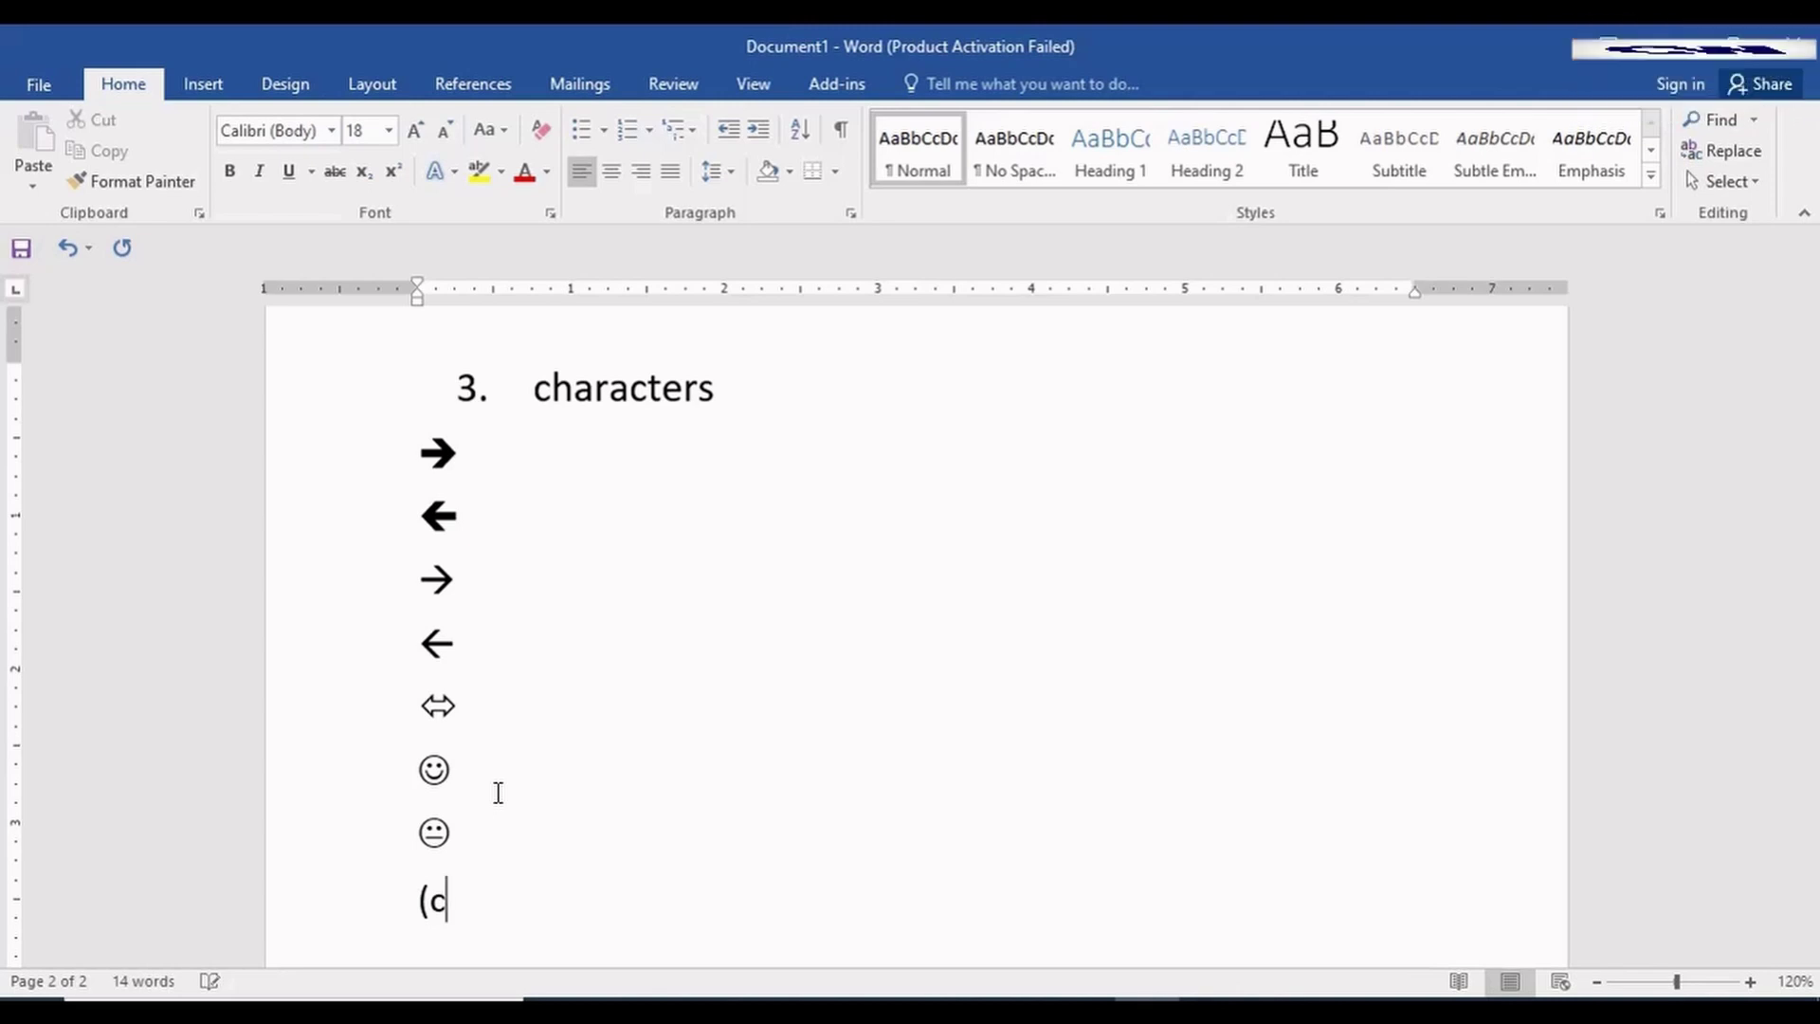
pyautogui.write(')')
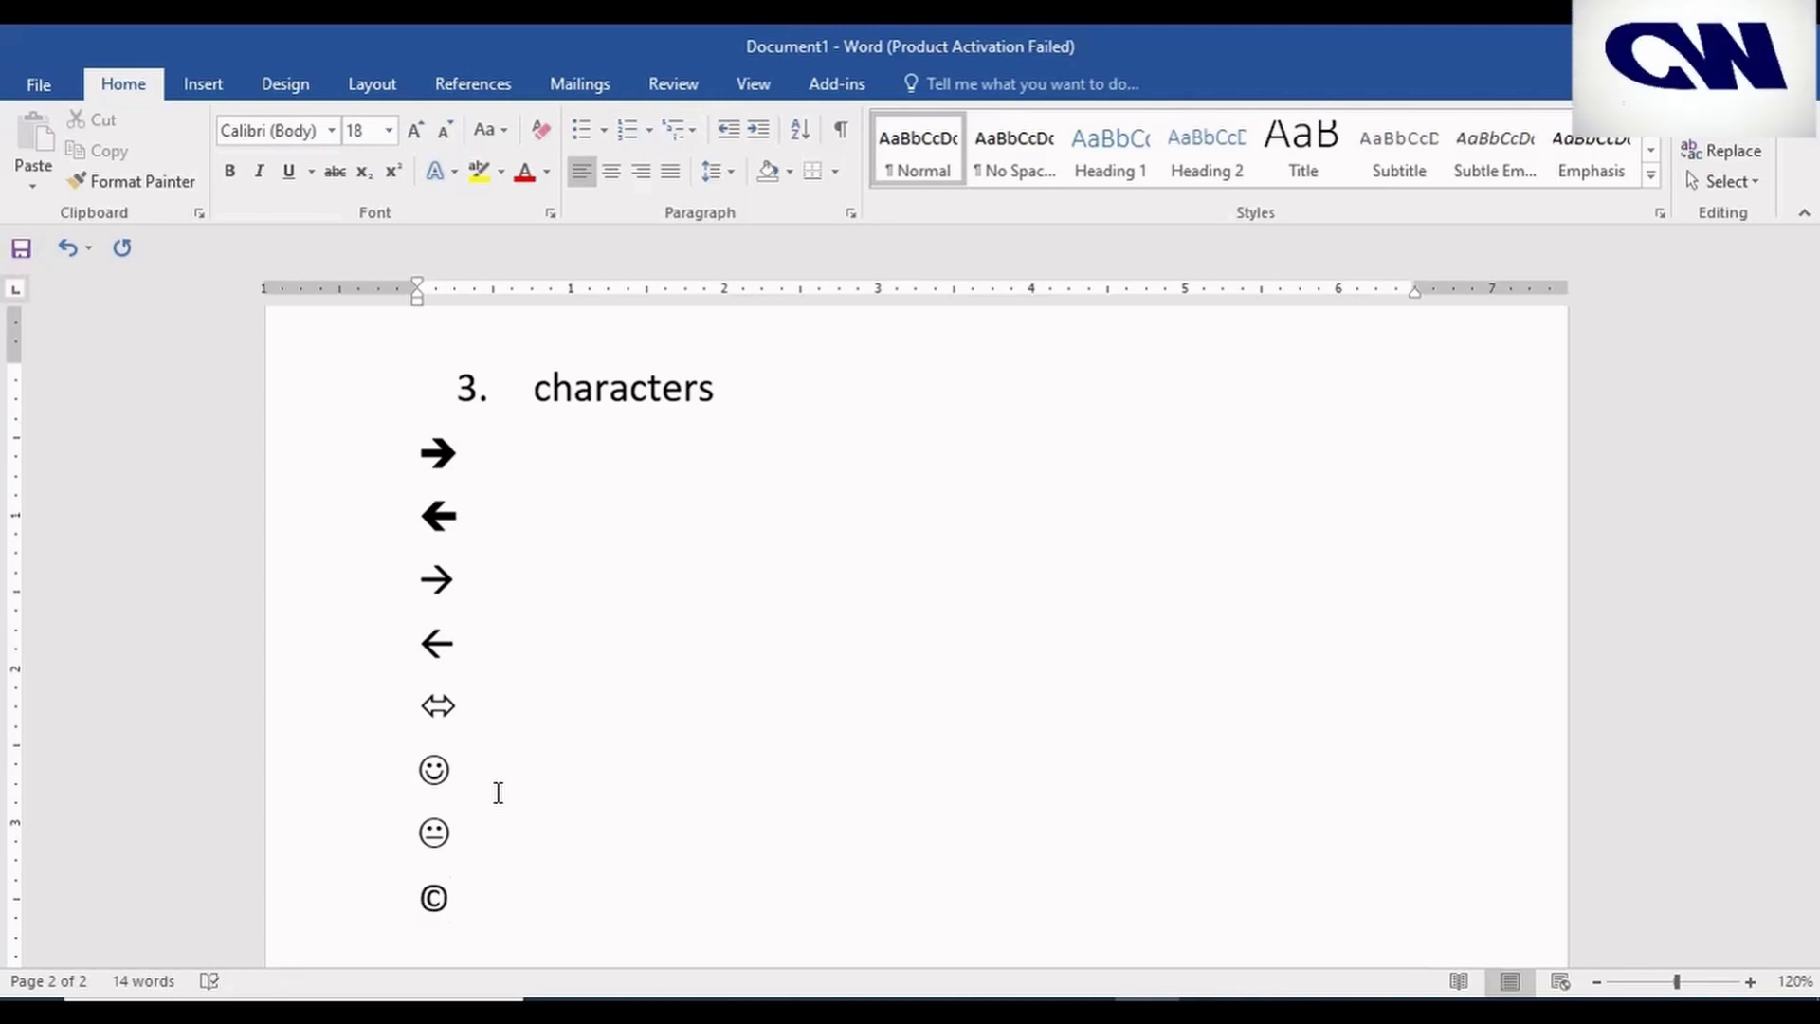
pyautogui.scroll(-1, 497, 793)
pyautogui.write('(')
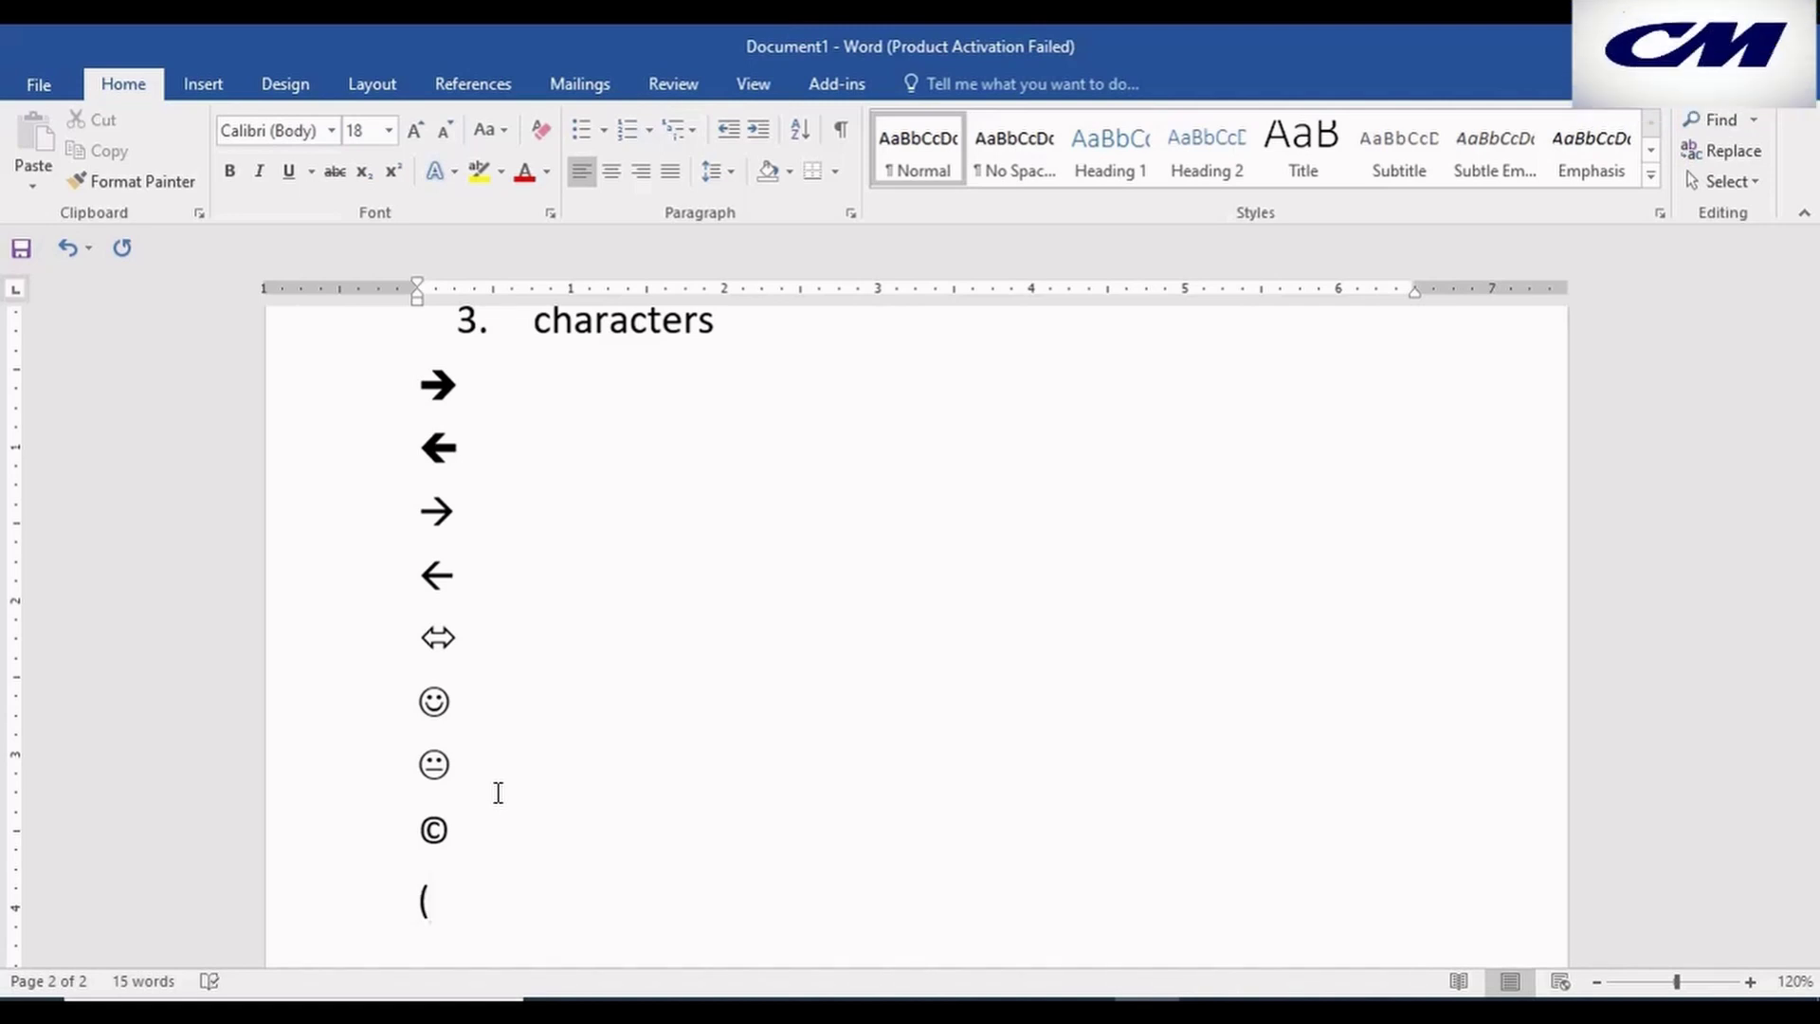
pyautogui.write('r)')
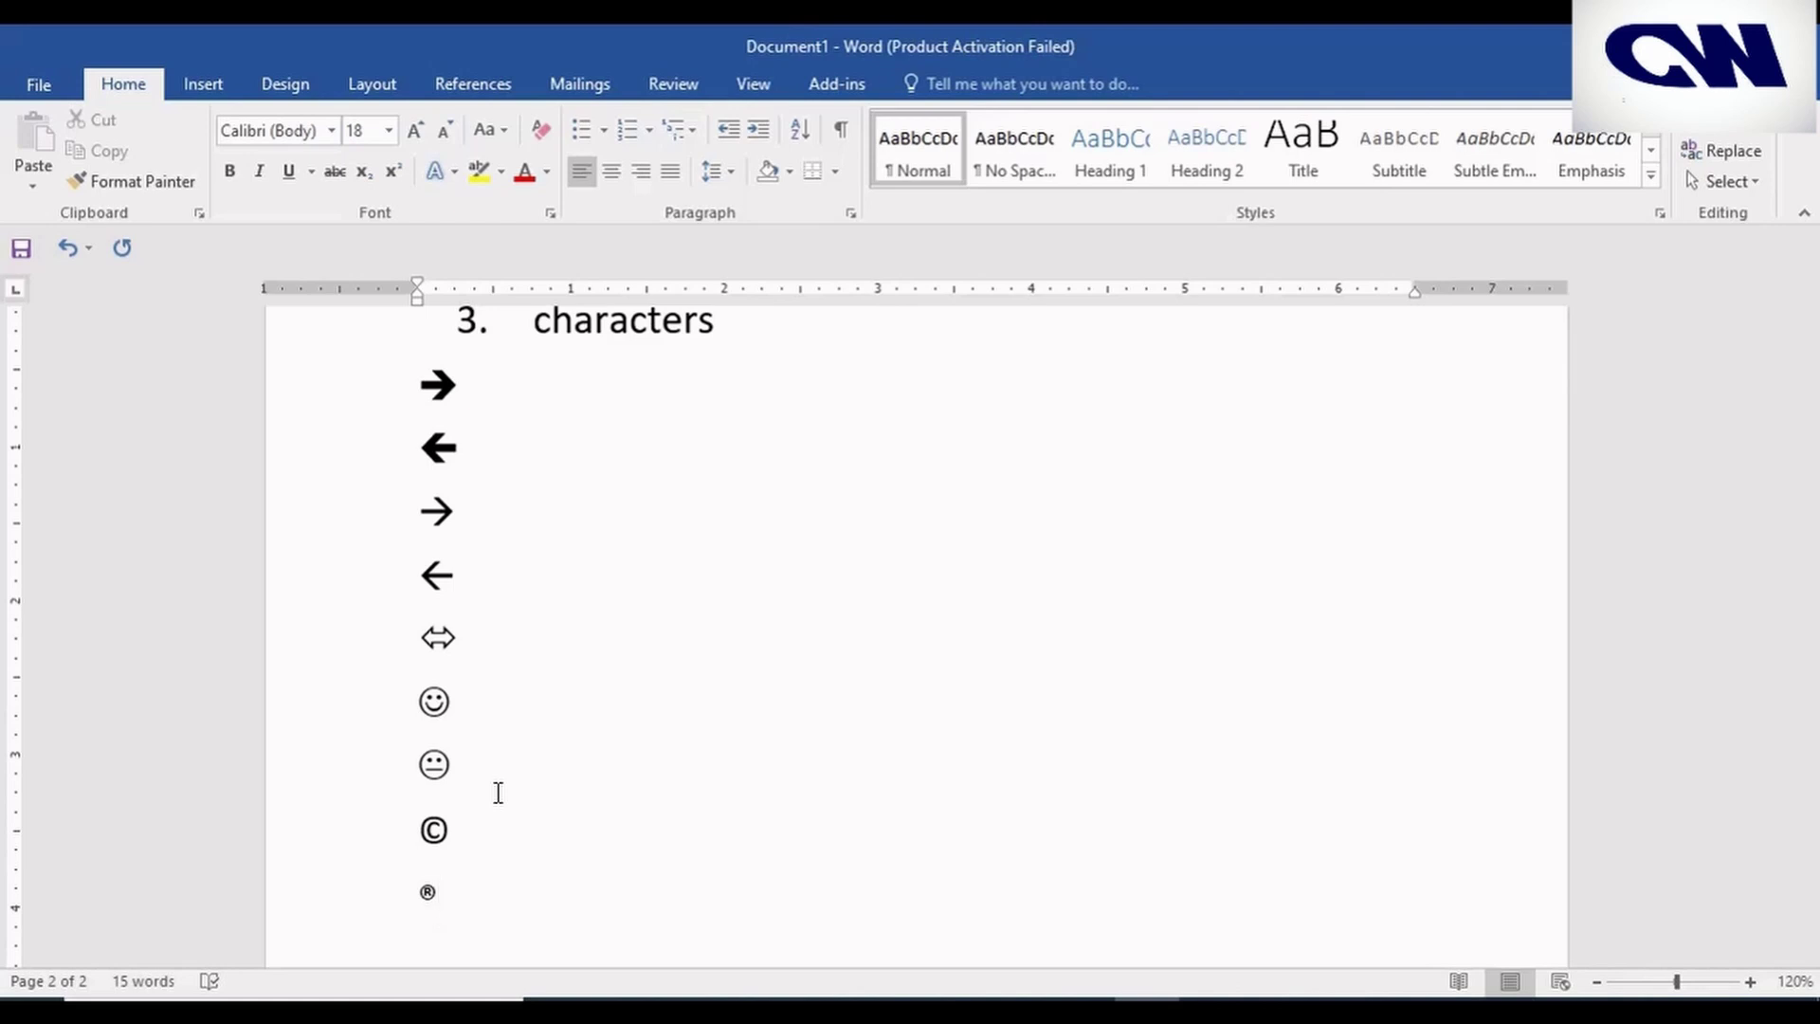
pyautogui.press('Return')
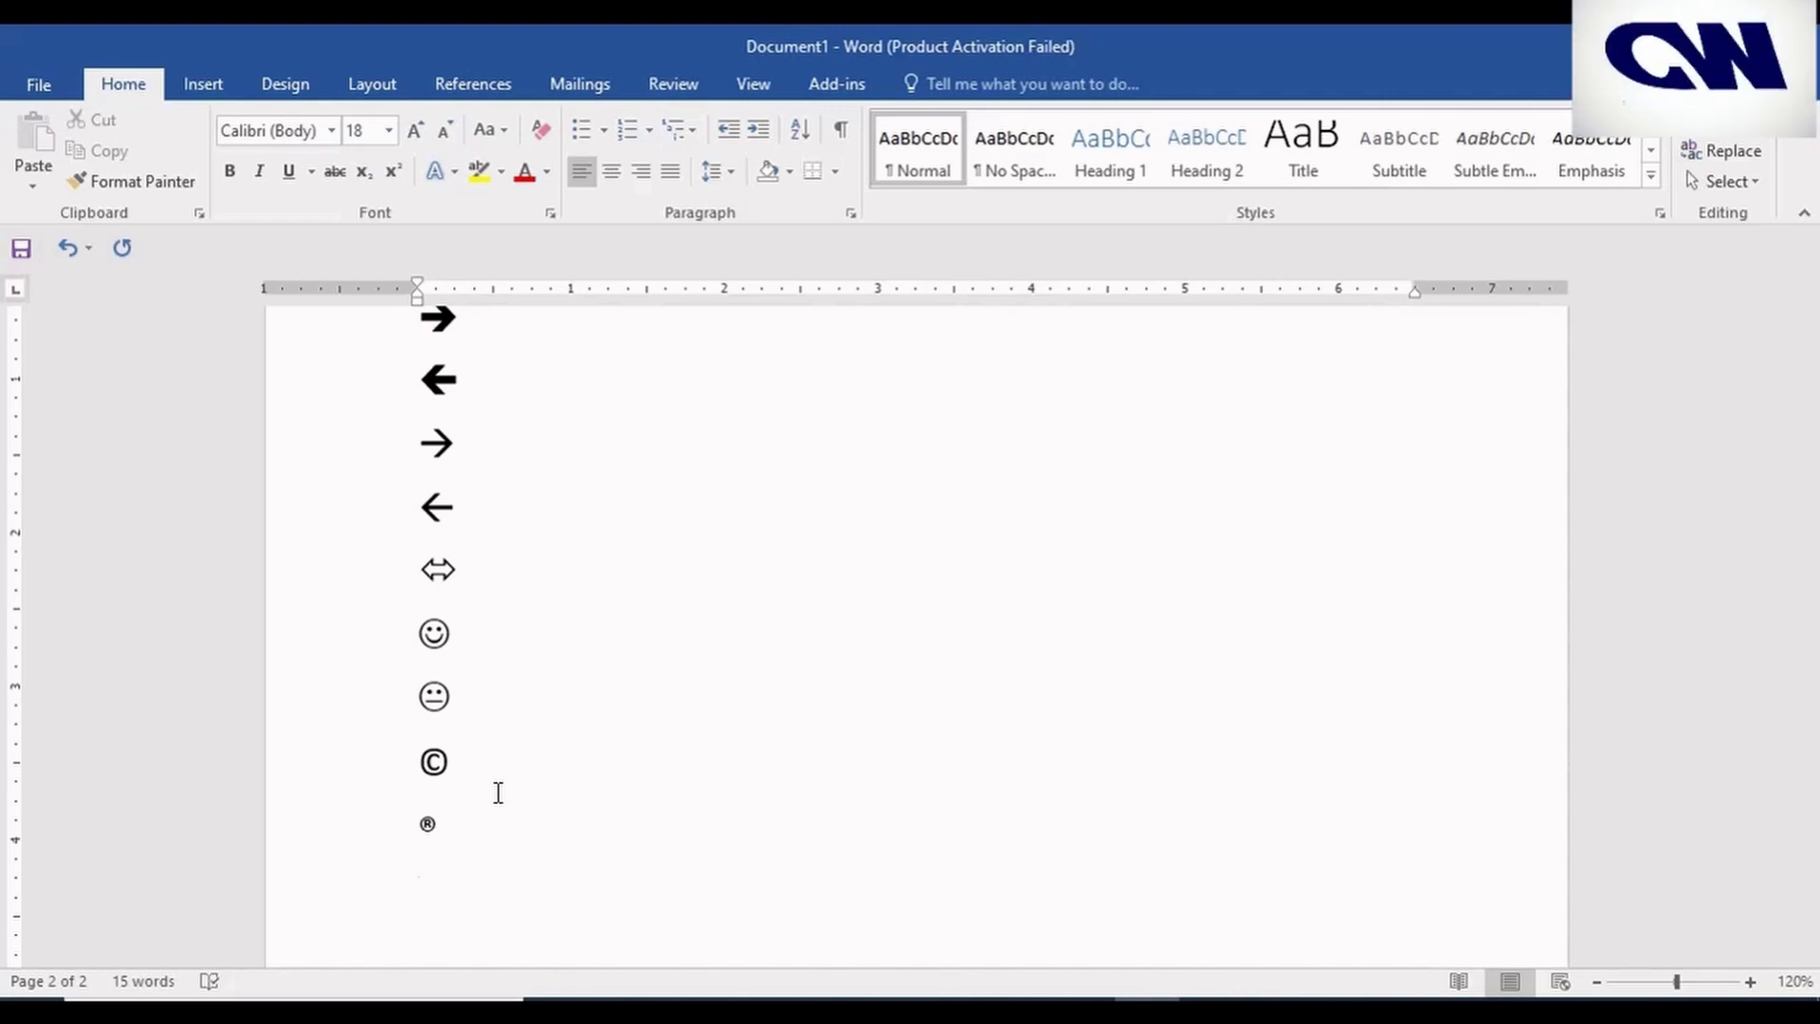
pyautogui.write('(')
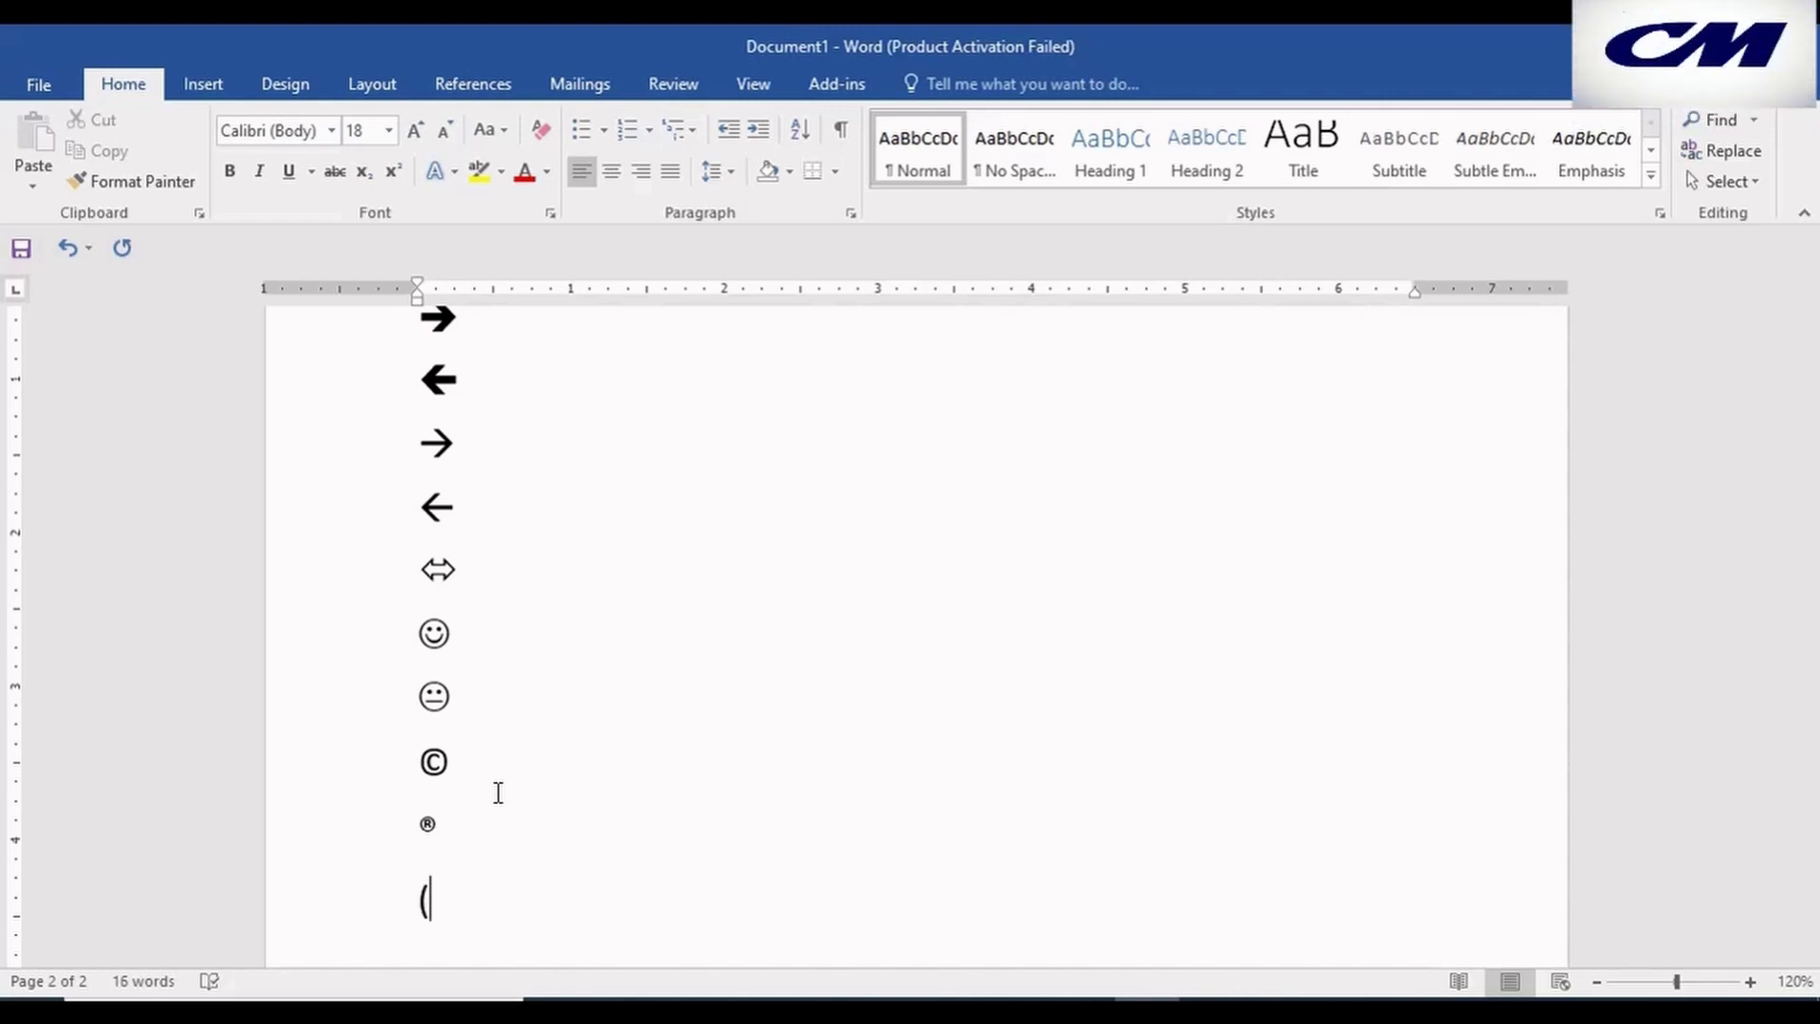
pyautogui.write('tm')
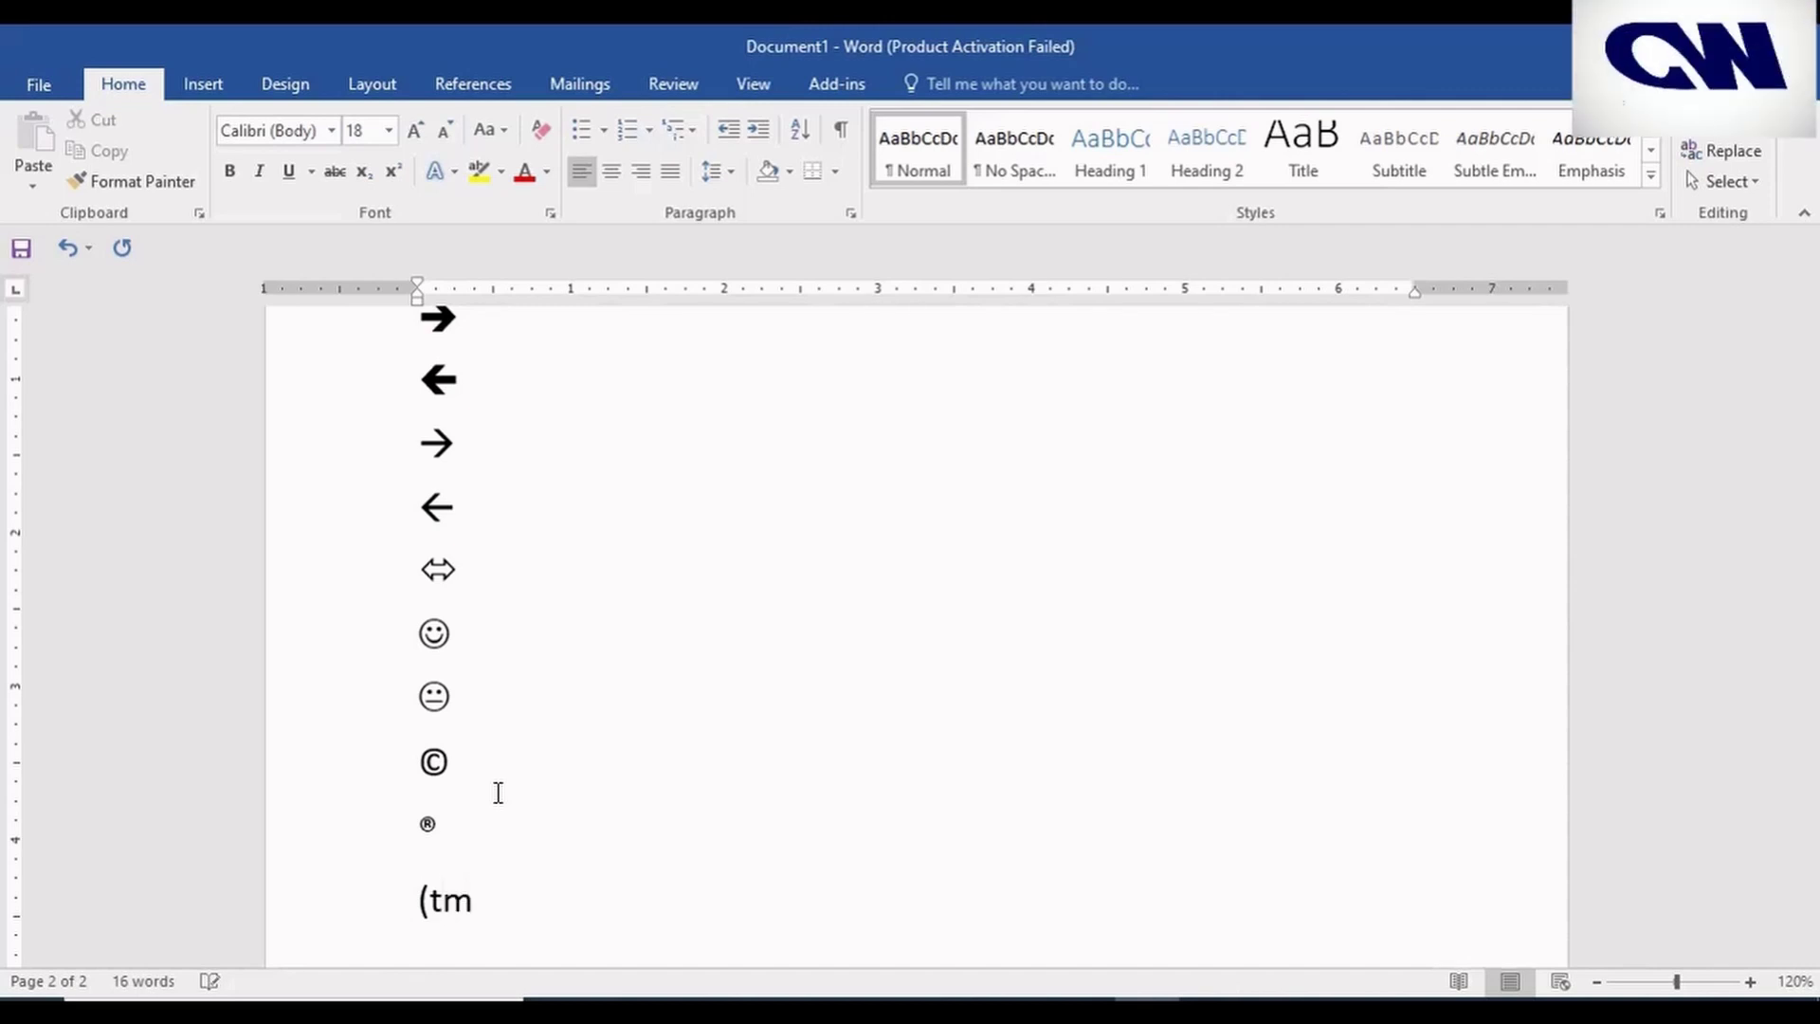
pyautogui.write(')')
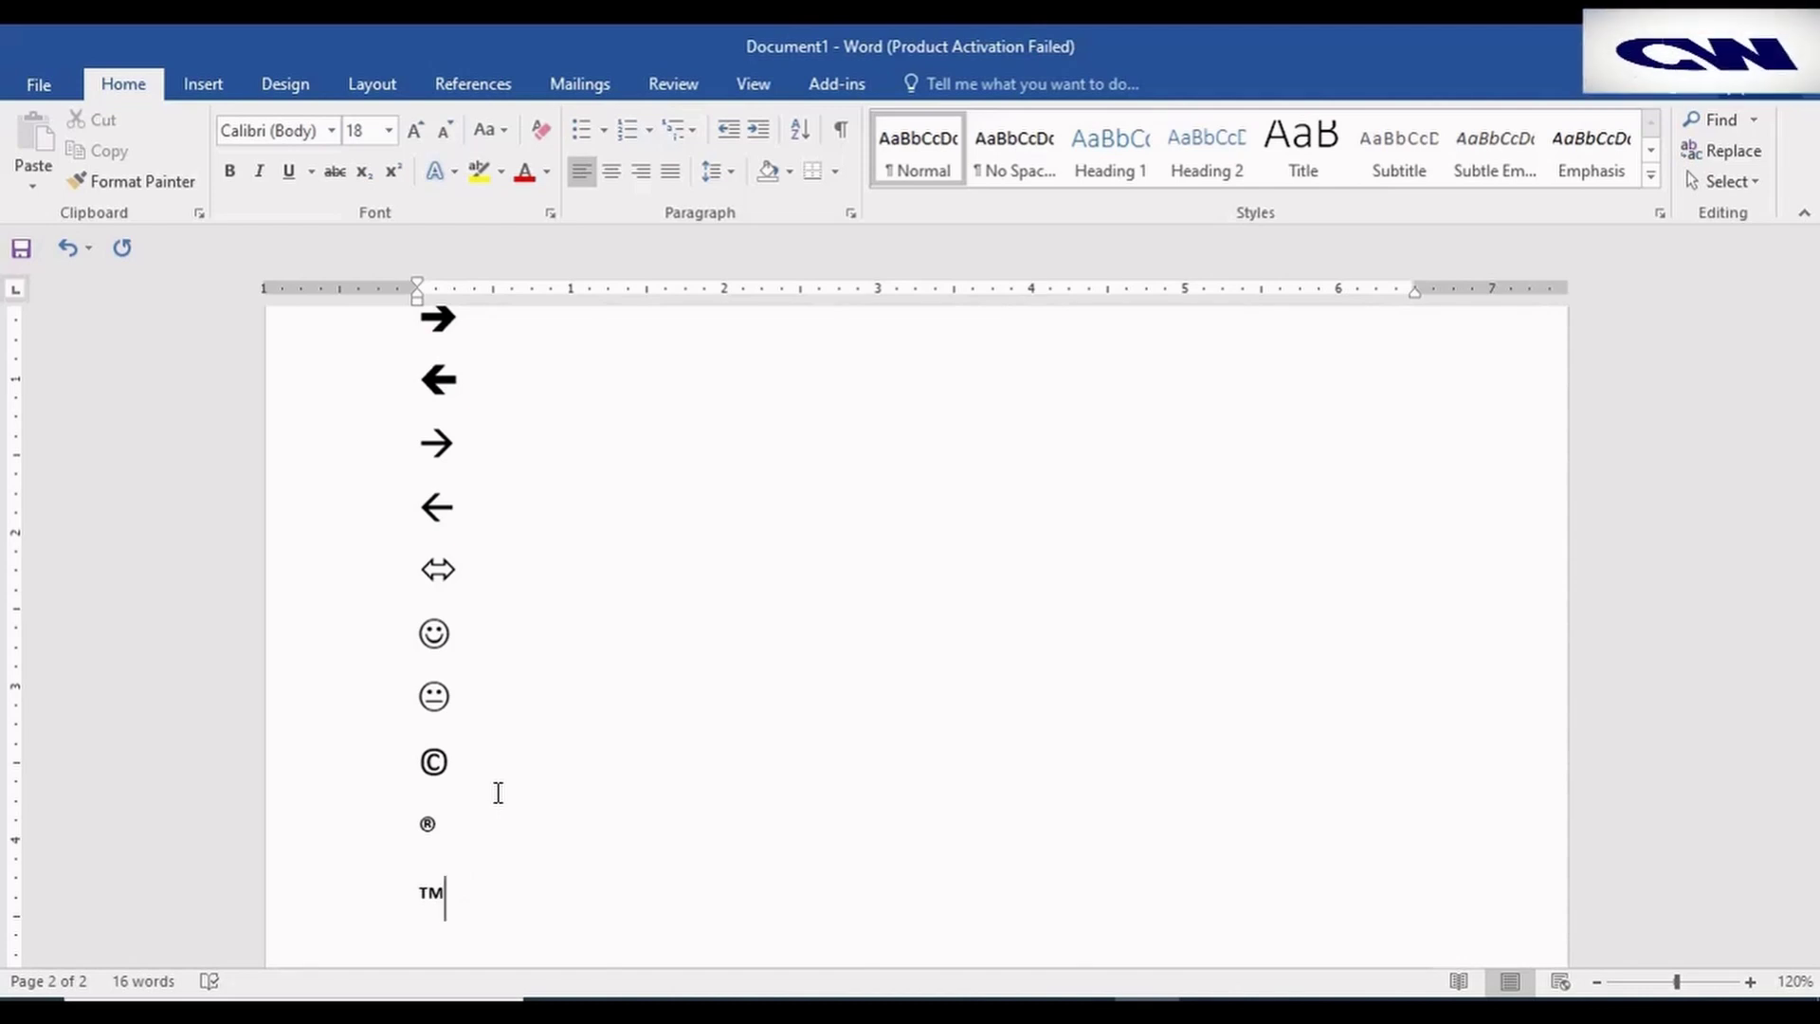
# Enlarge the symbol lines to 24 pt and start a new line after ™
pyautogui.moveTo(489, 879); pyautogui.dragTo(415, 540)
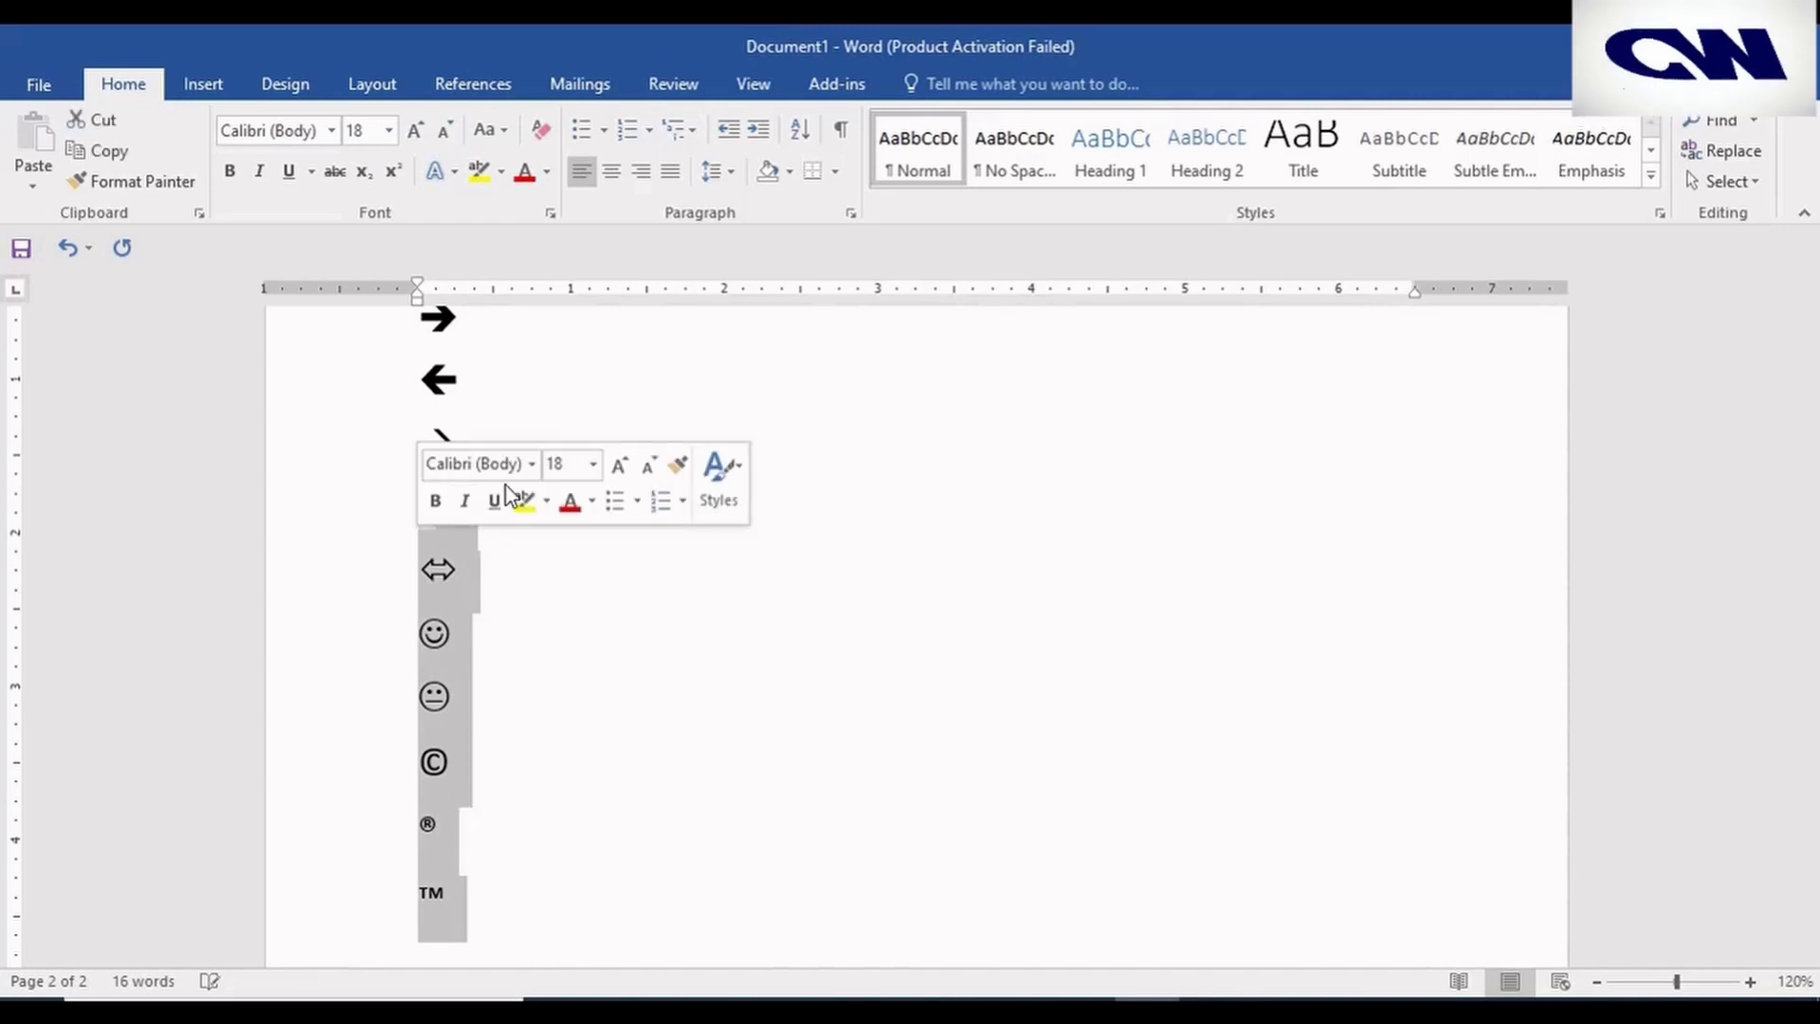
pyautogui.click(619, 465)
pyautogui.click(619, 464)
pyautogui.click(619, 465)
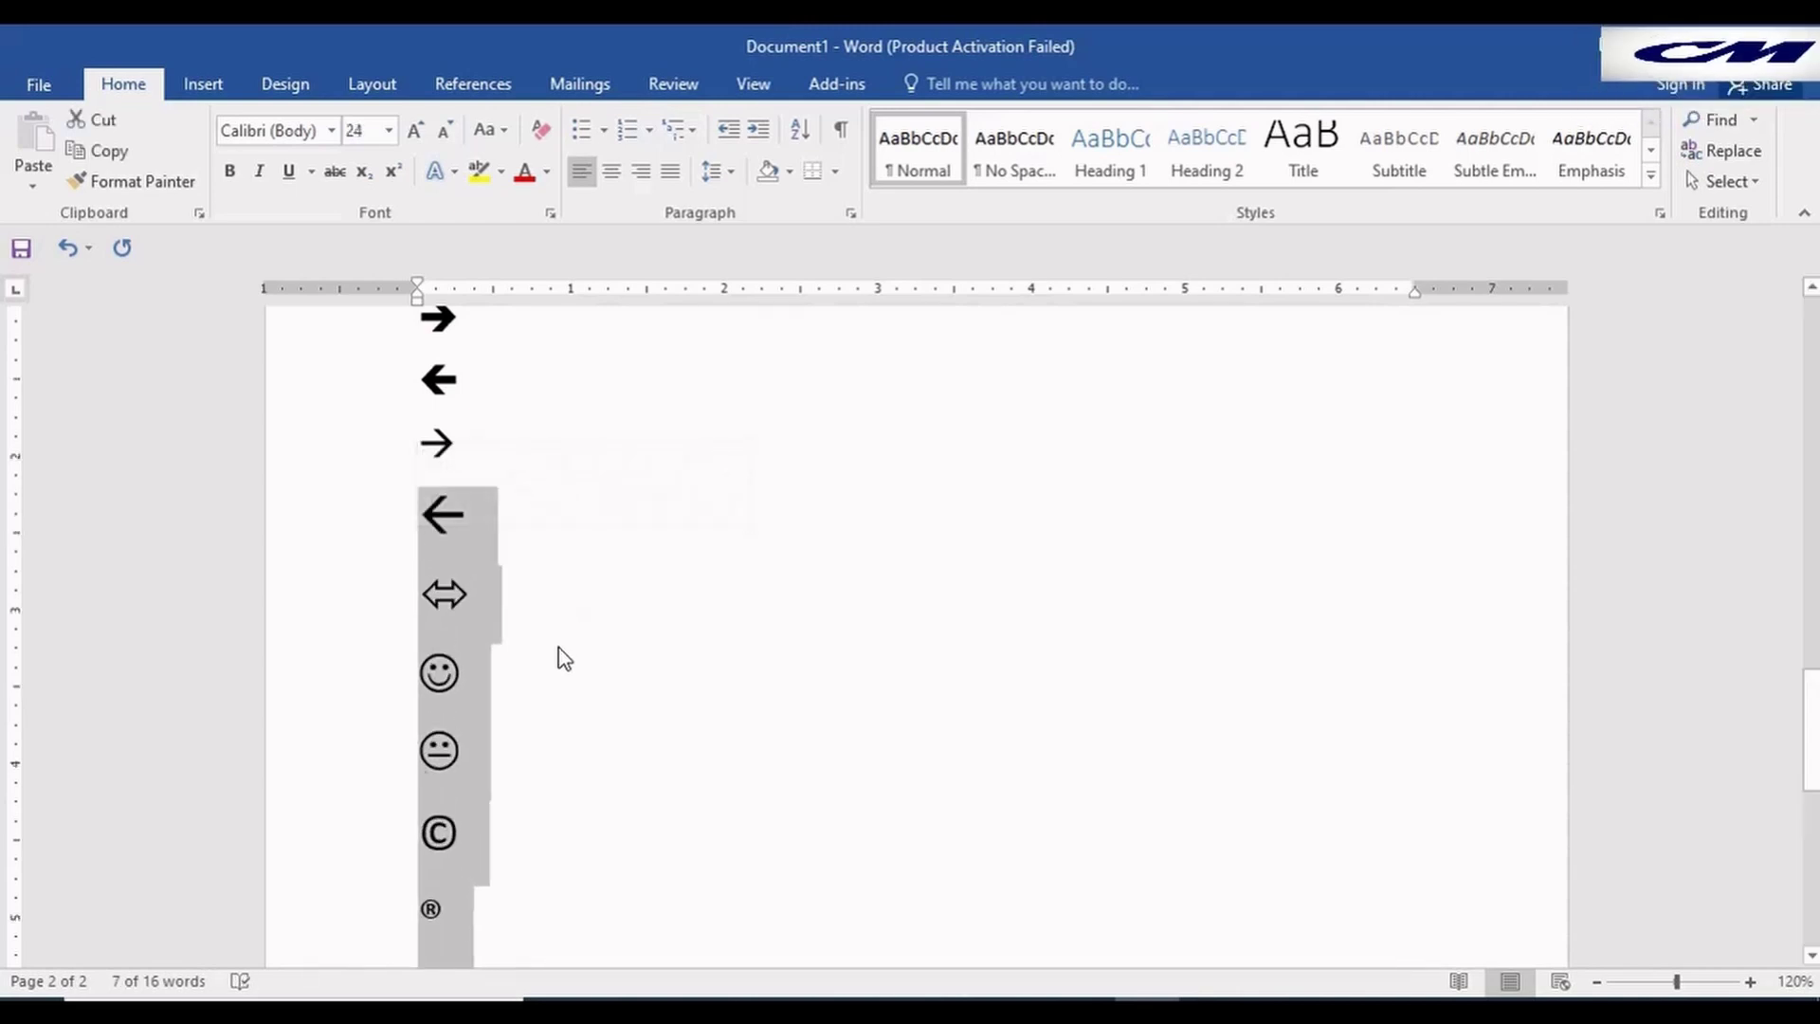
pyautogui.scroll(-3, 561, 654)
pyautogui.click(556, 640)
pyautogui.scroll(-3, 461, 588)
pyautogui.click(464, 553)
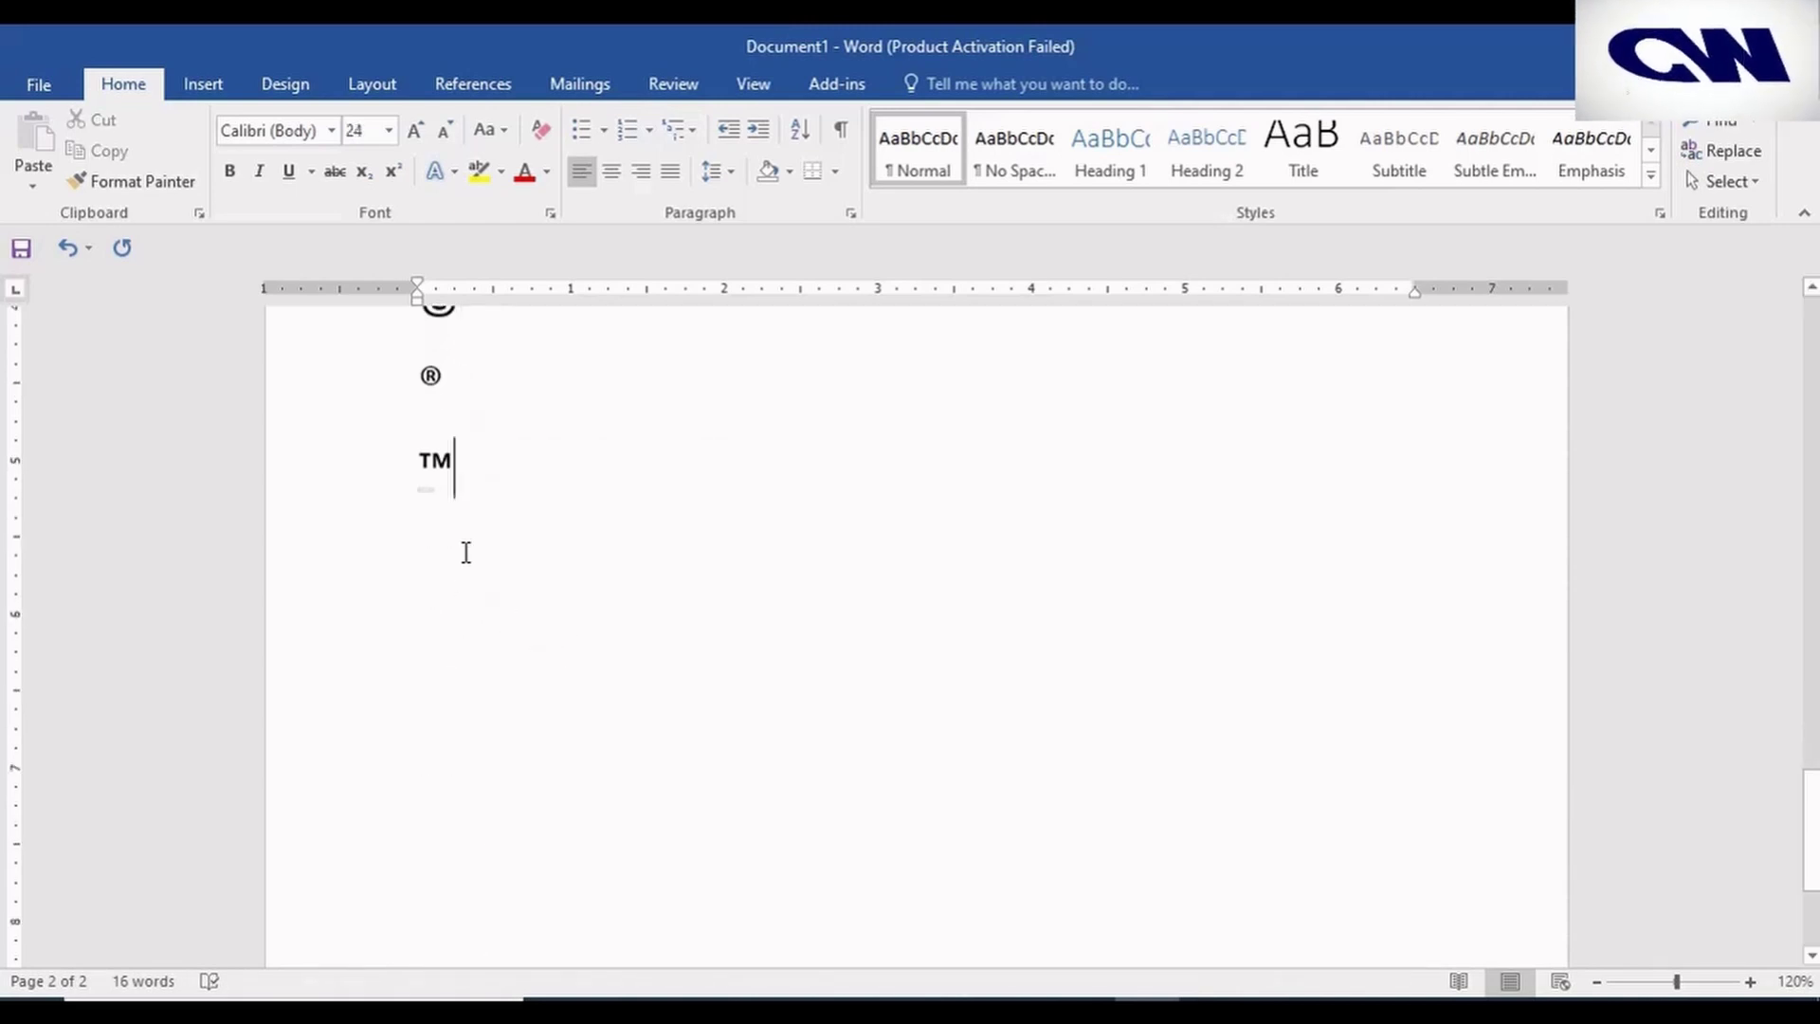
pyautogui.press('Return')
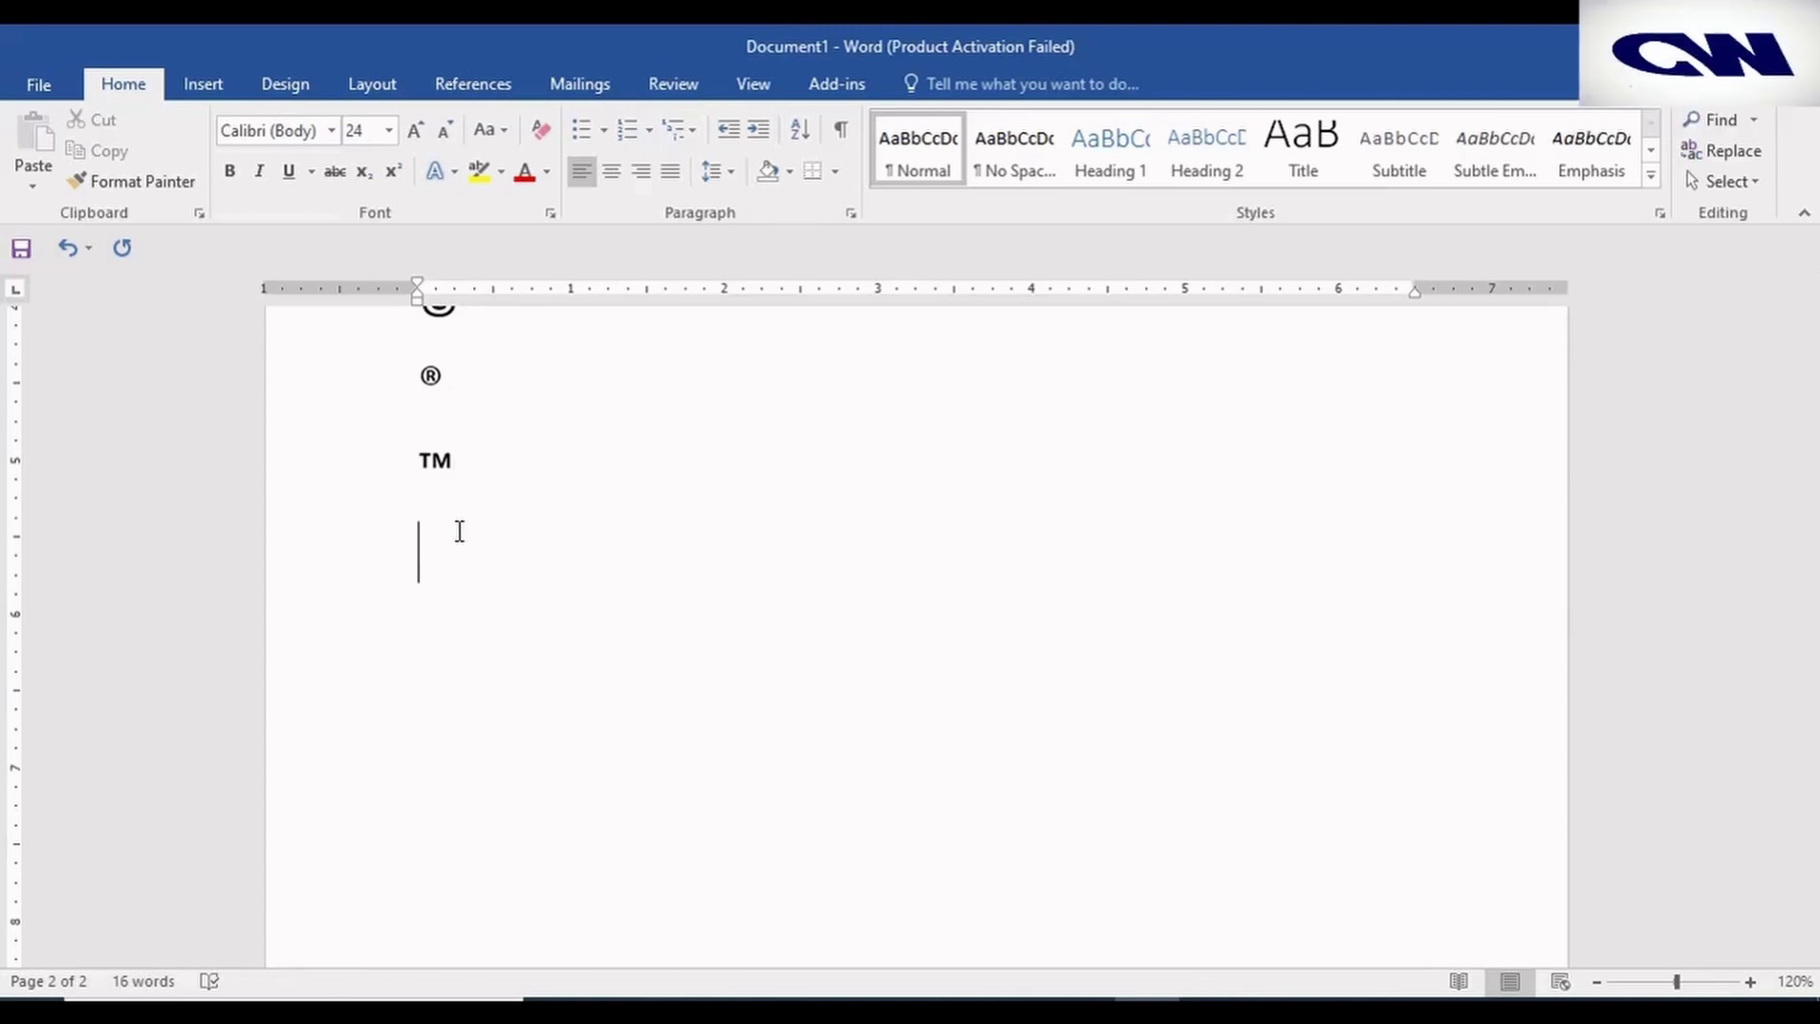
# Add numbered item '4. functions and fonts' followed by an unnumbered line
pyautogui.write('4. functions and fonts')
pyautogui.press('Return')
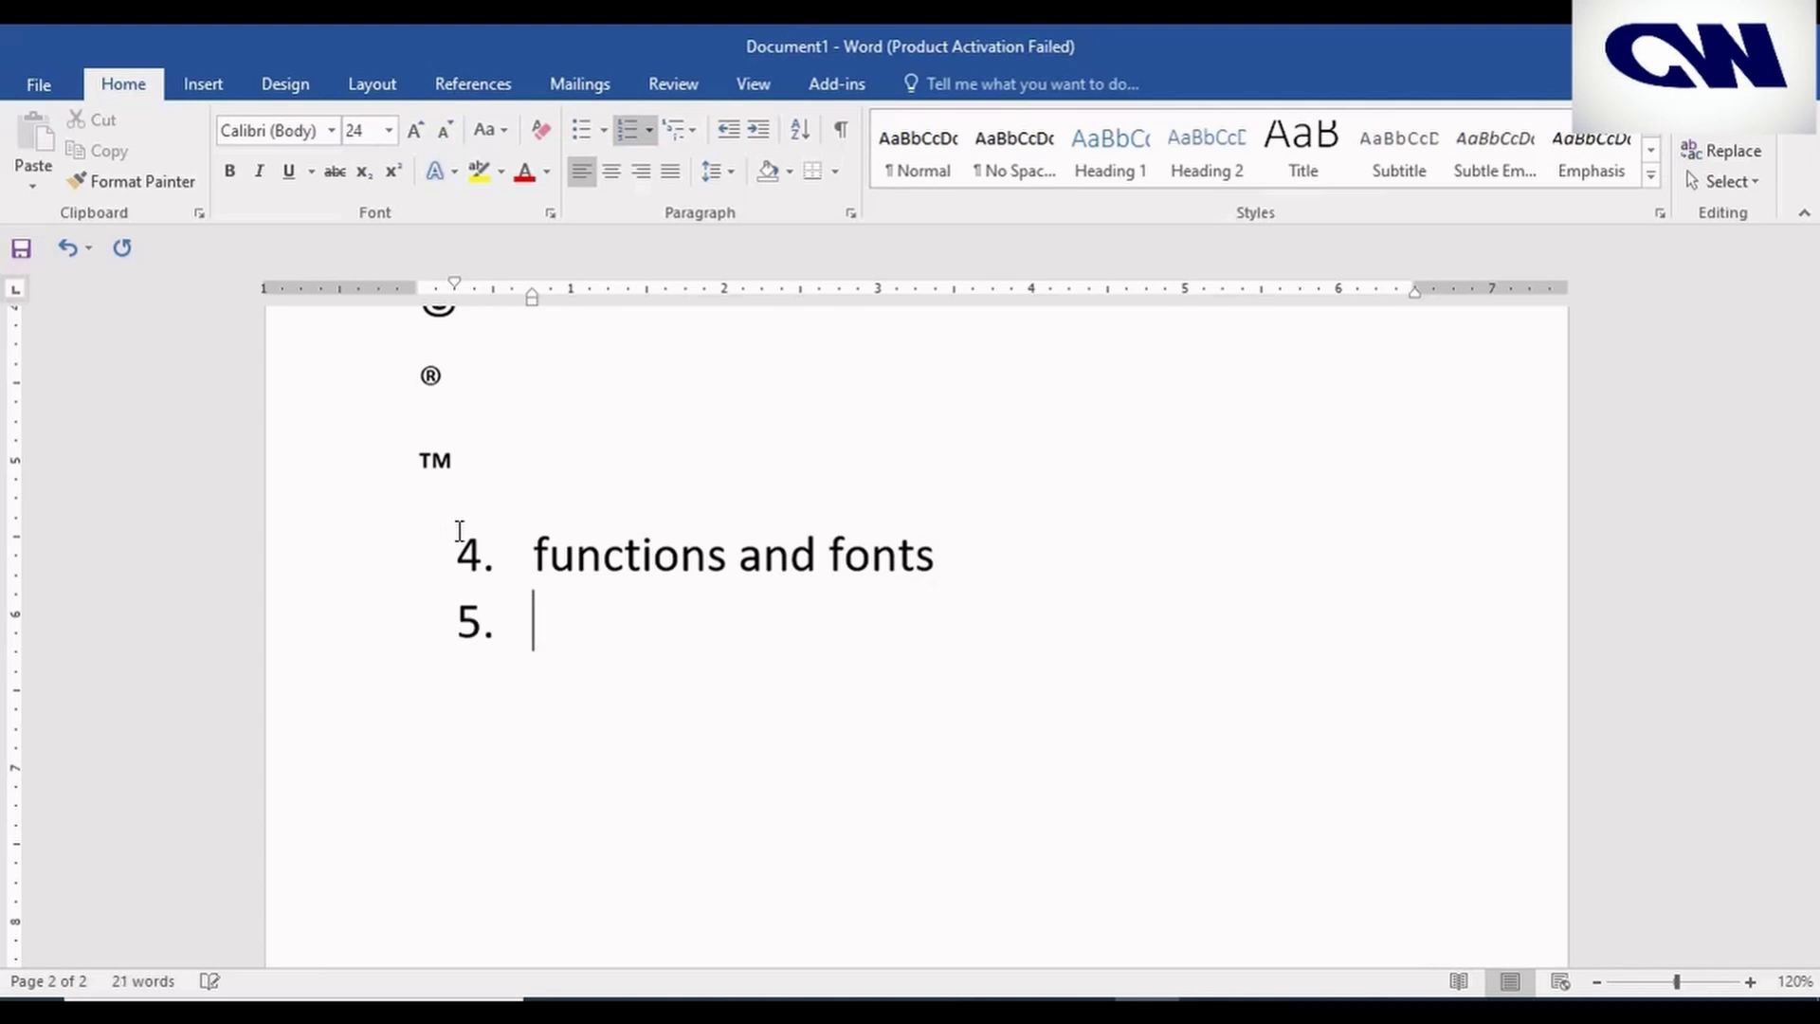
pyautogui.press('BackSpace')
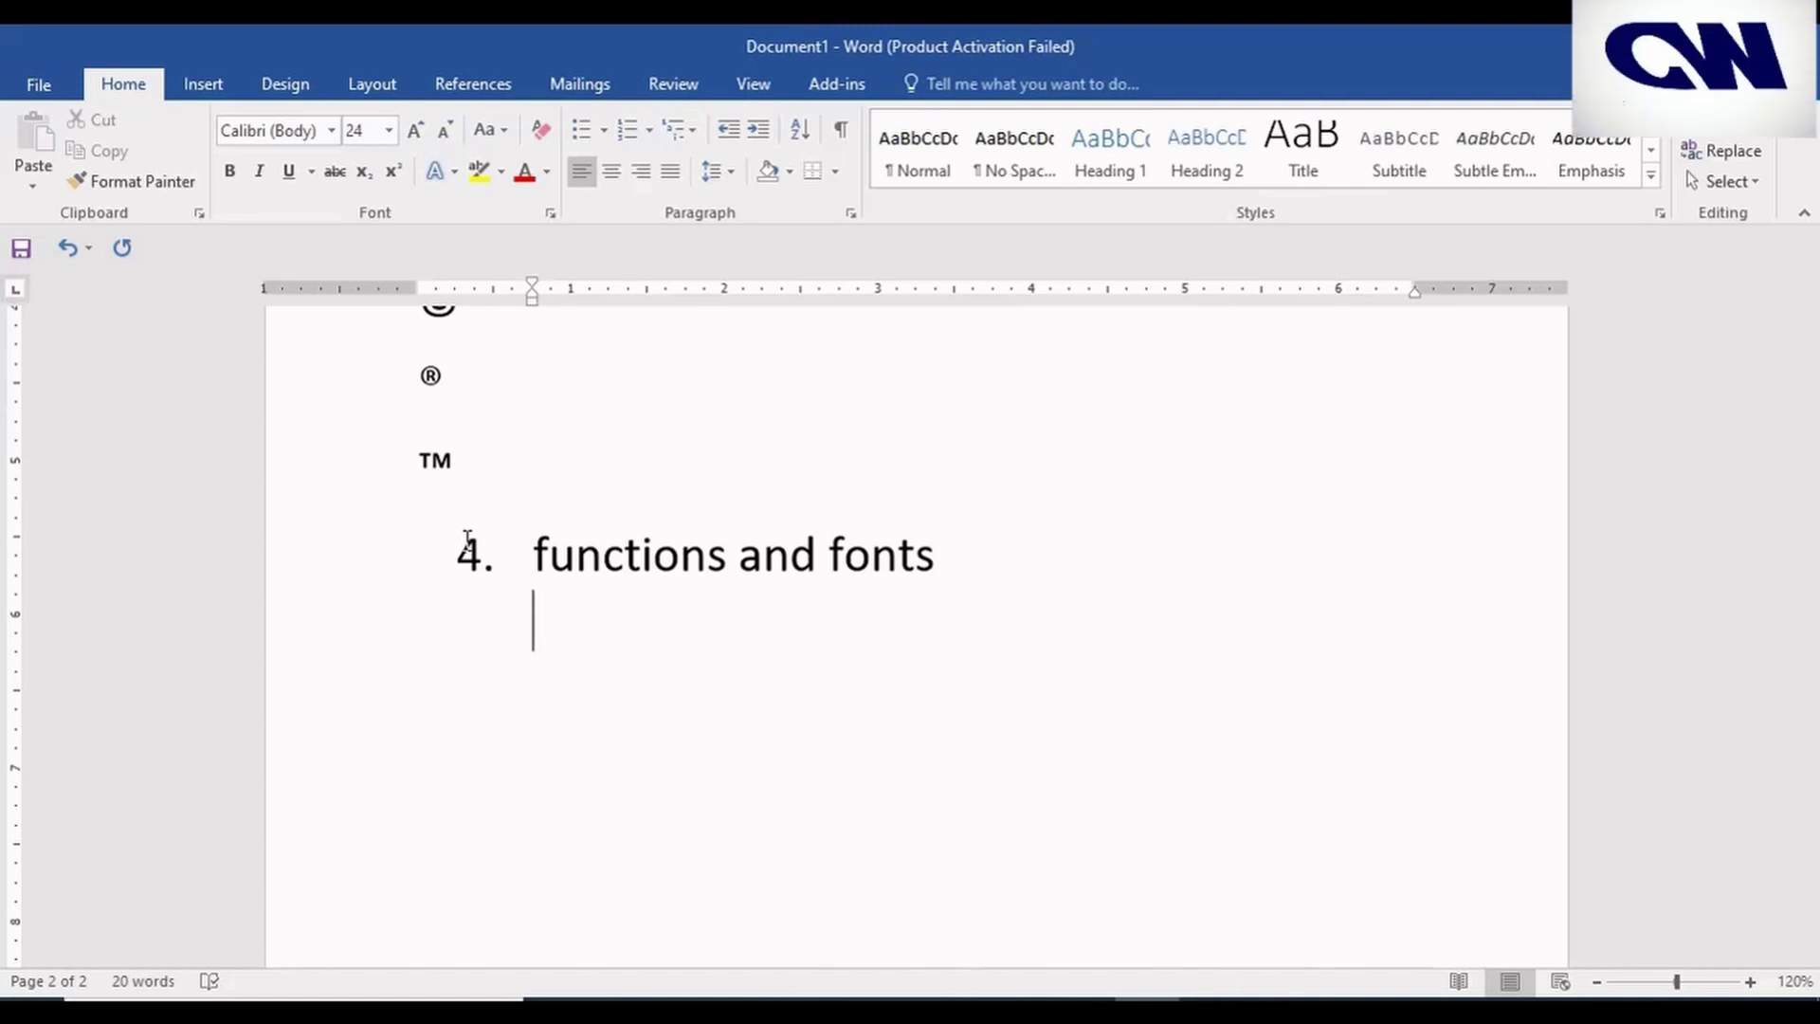
# Type '1st 2nd', '12 1/2' and 'long--dash' so AutoFormat makes superscripts, ½ and an em dash
pyautogui.write('1st')
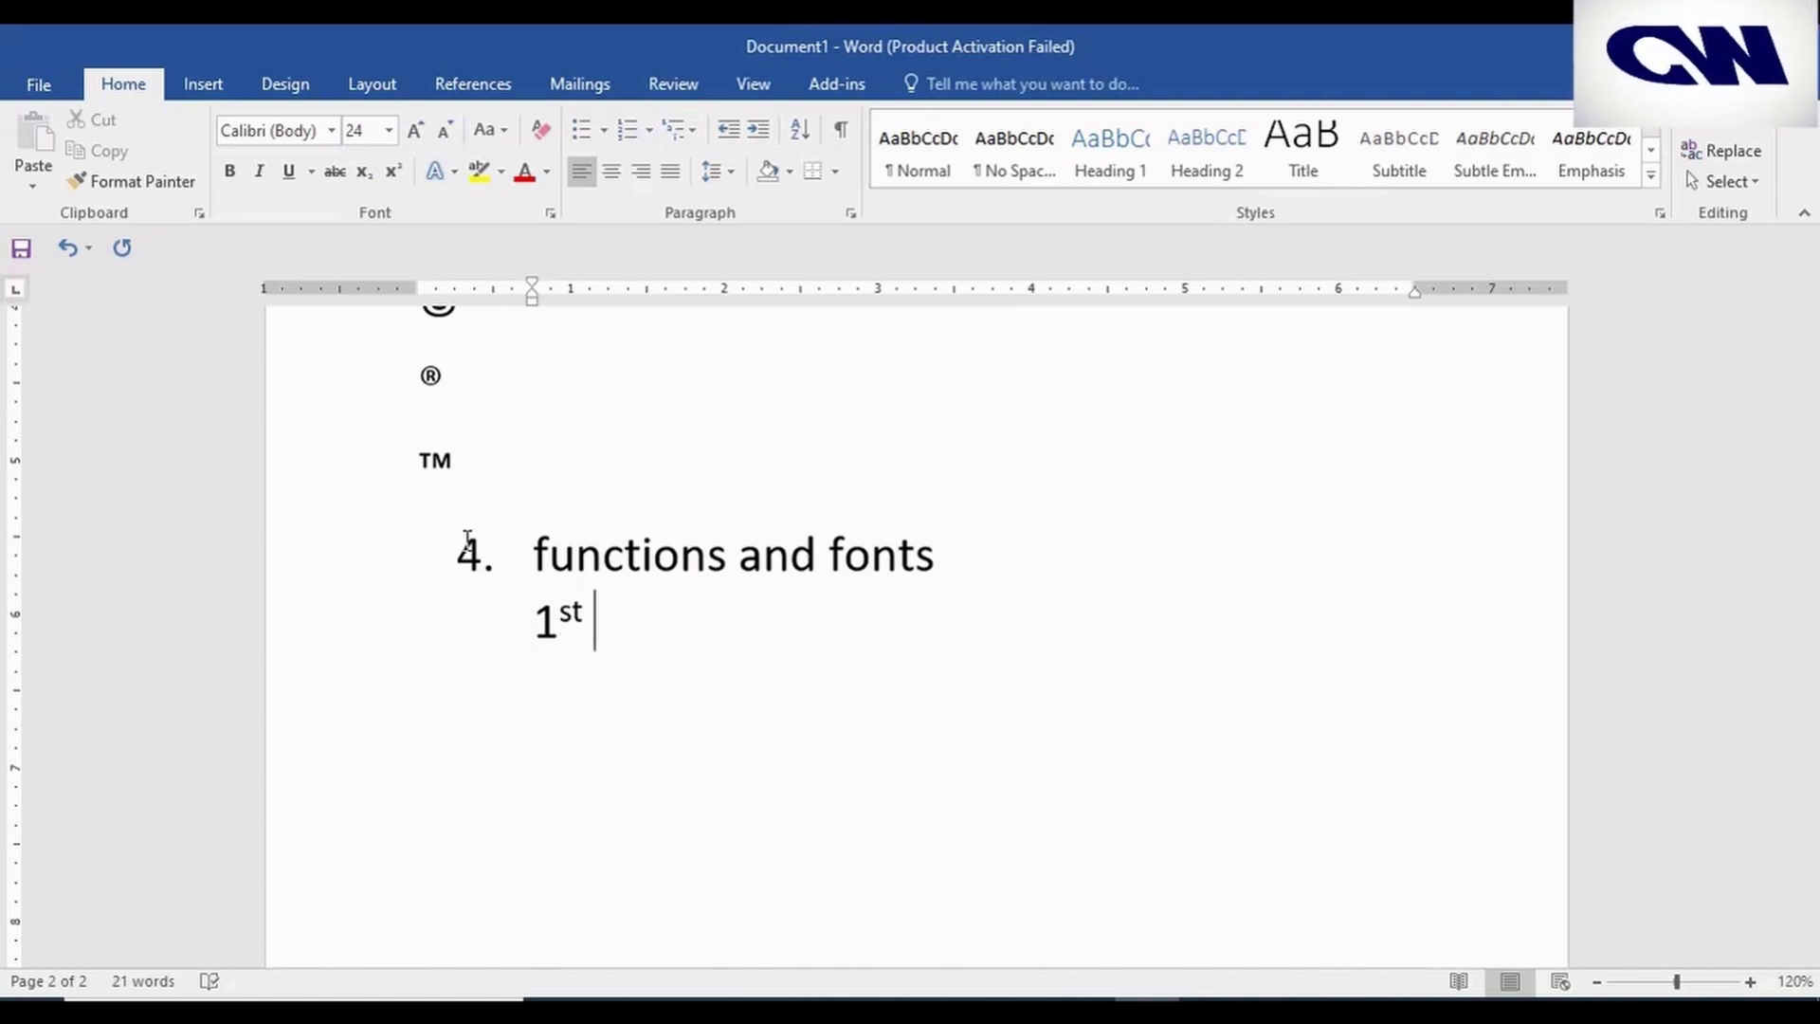
pyautogui.write(' 2')
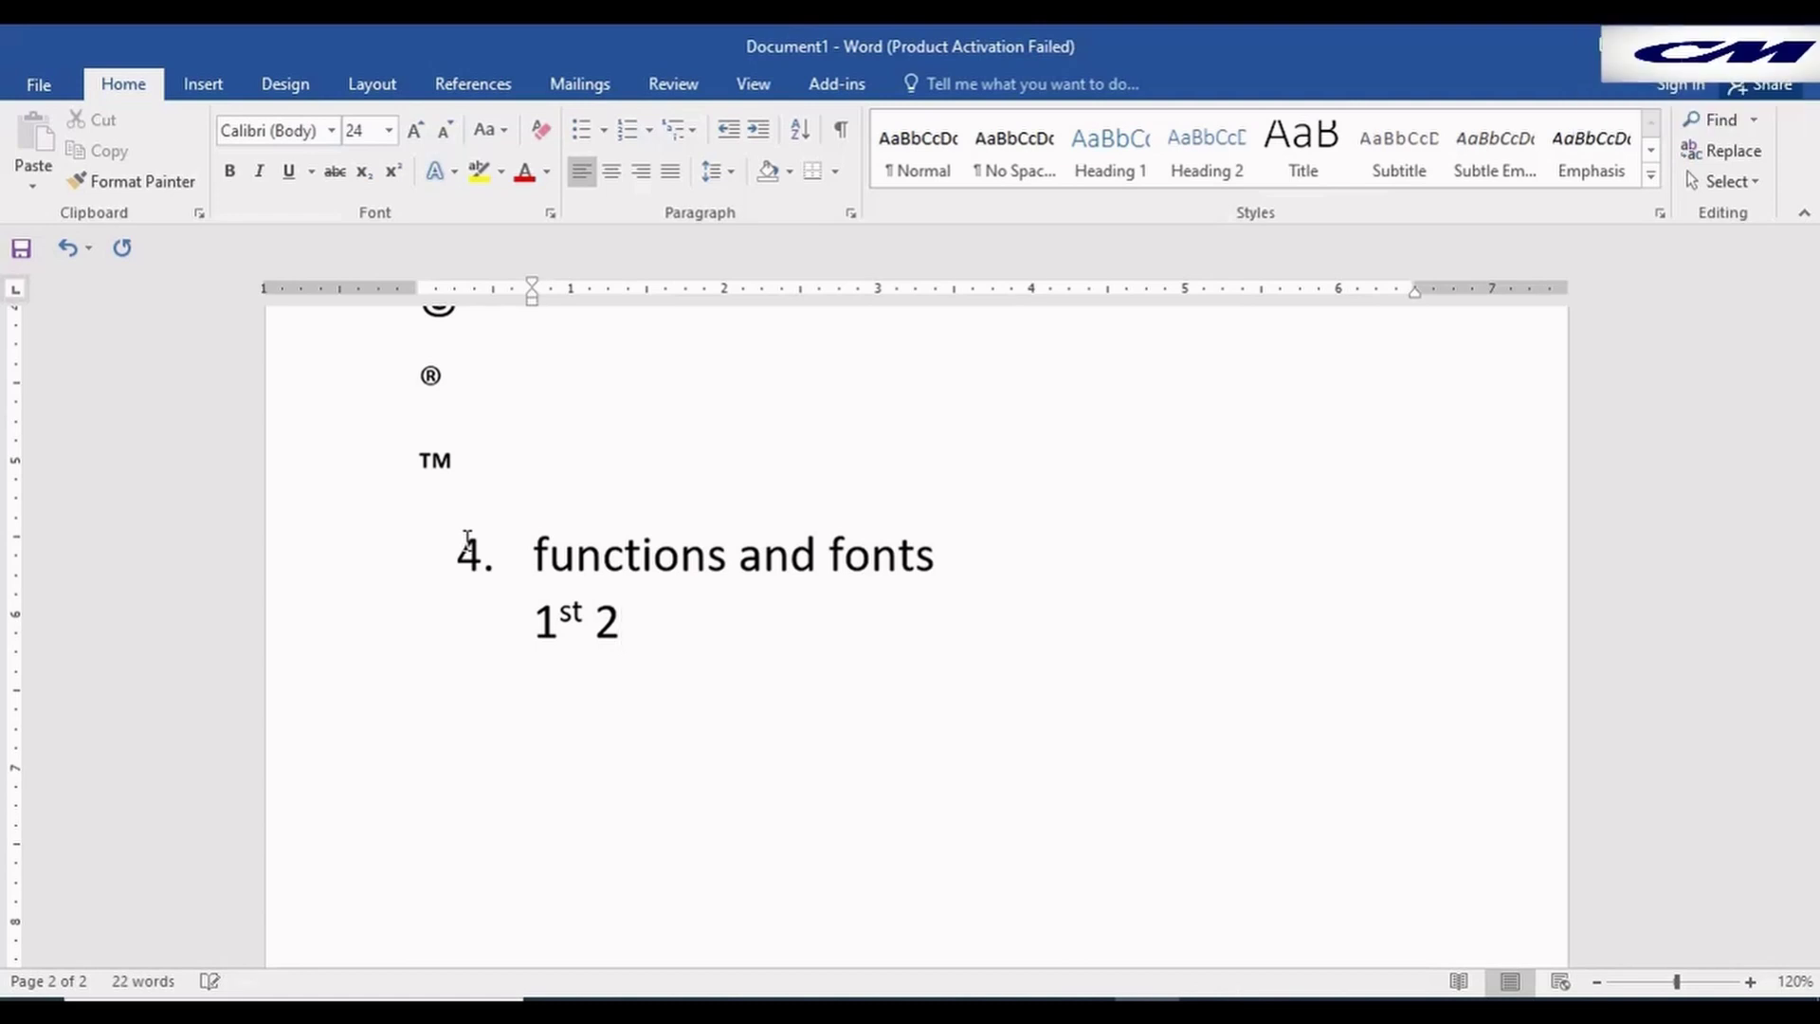
pyautogui.write('nd')
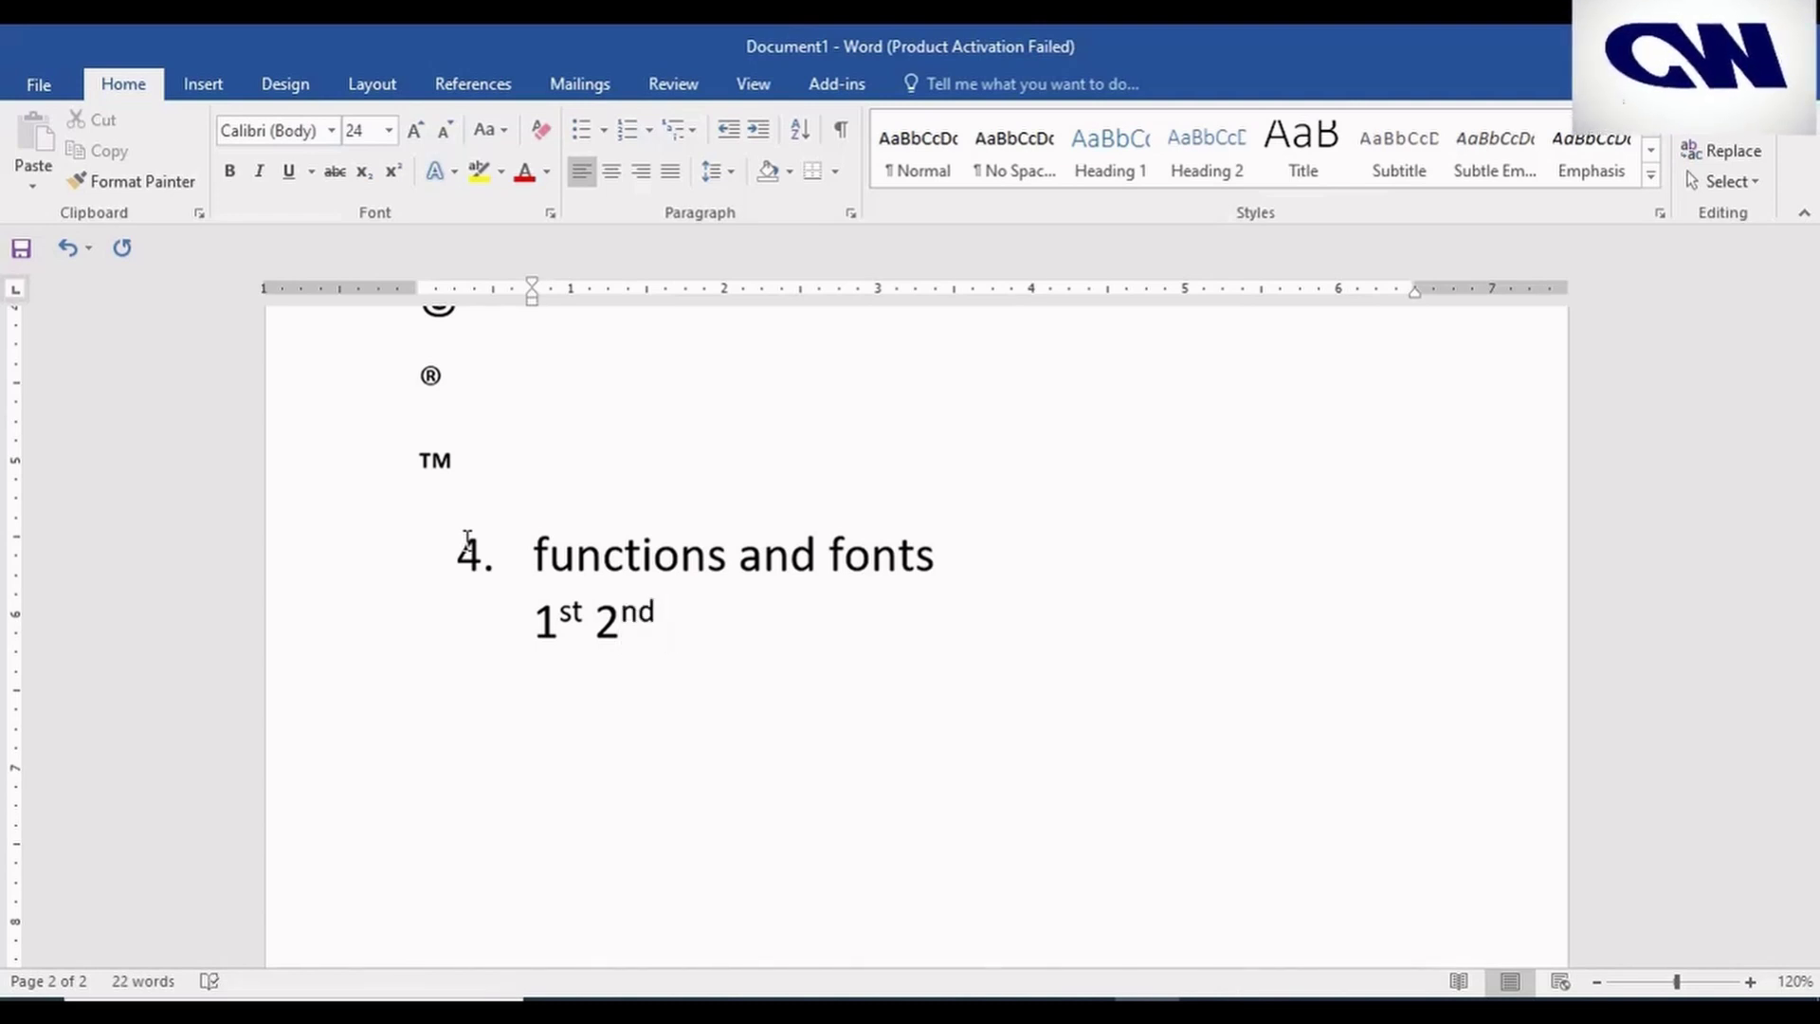
pyautogui.press('Return')
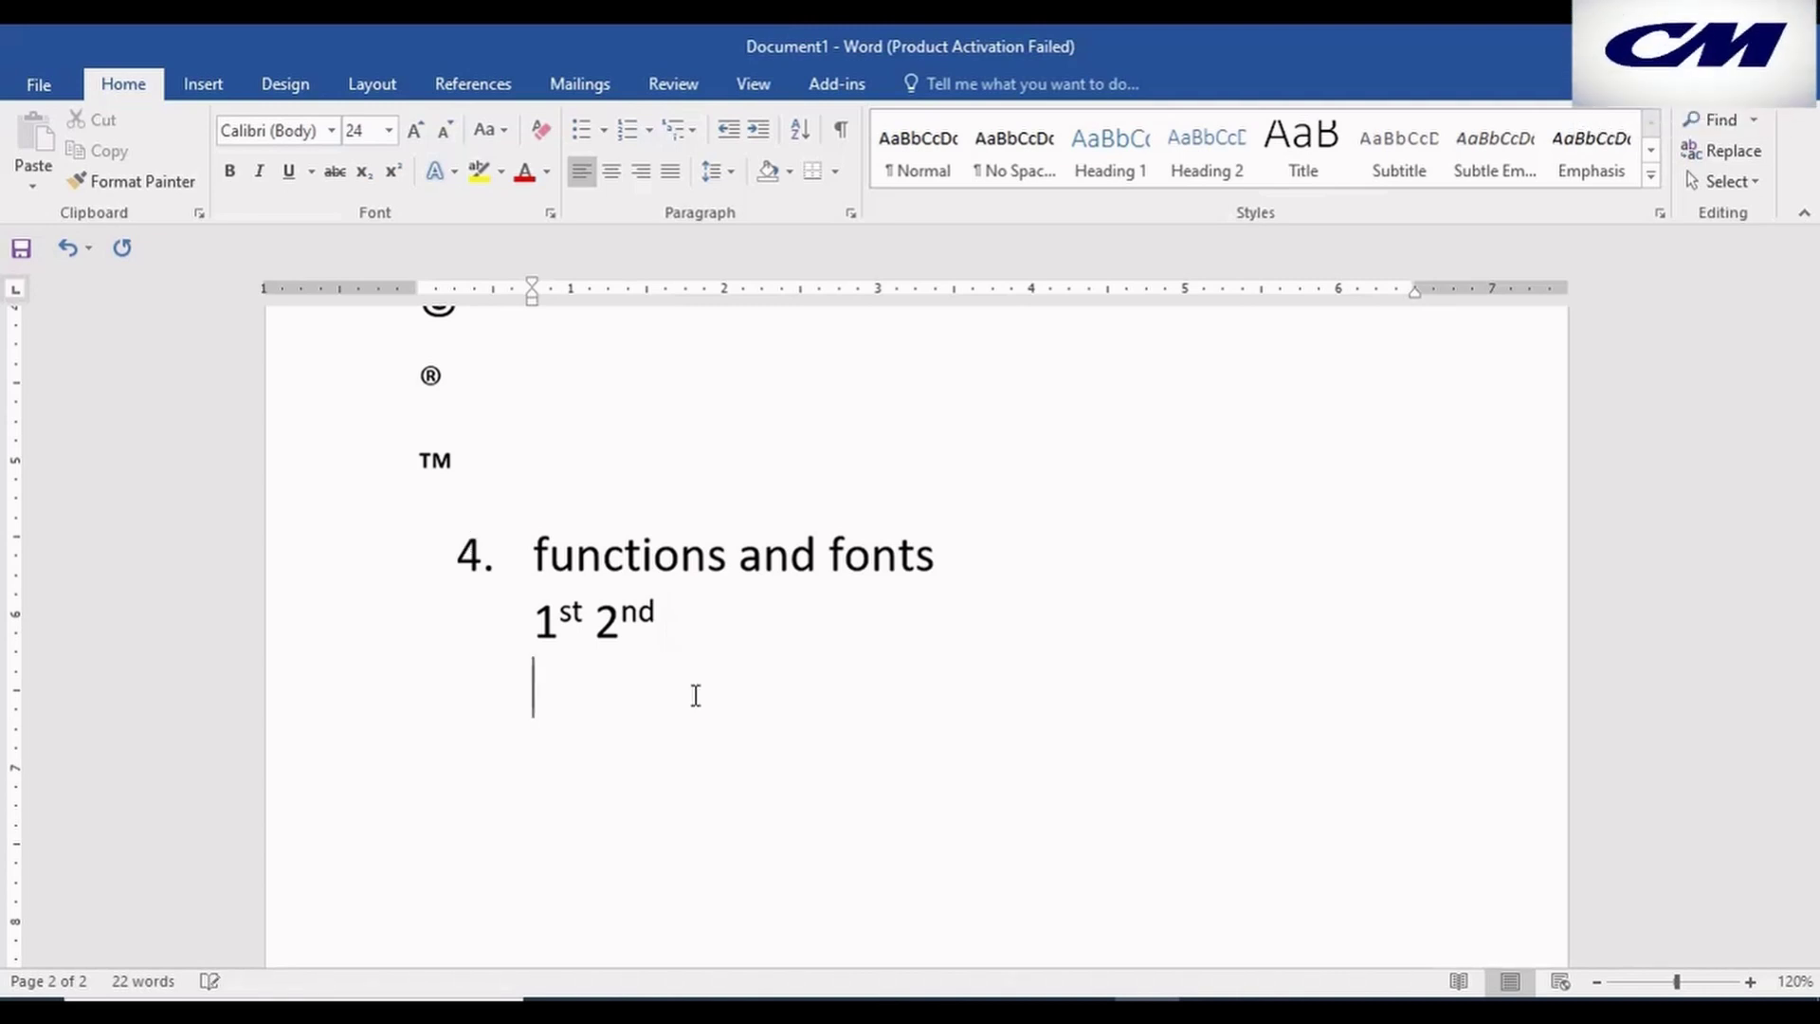
pyautogui.write('1')
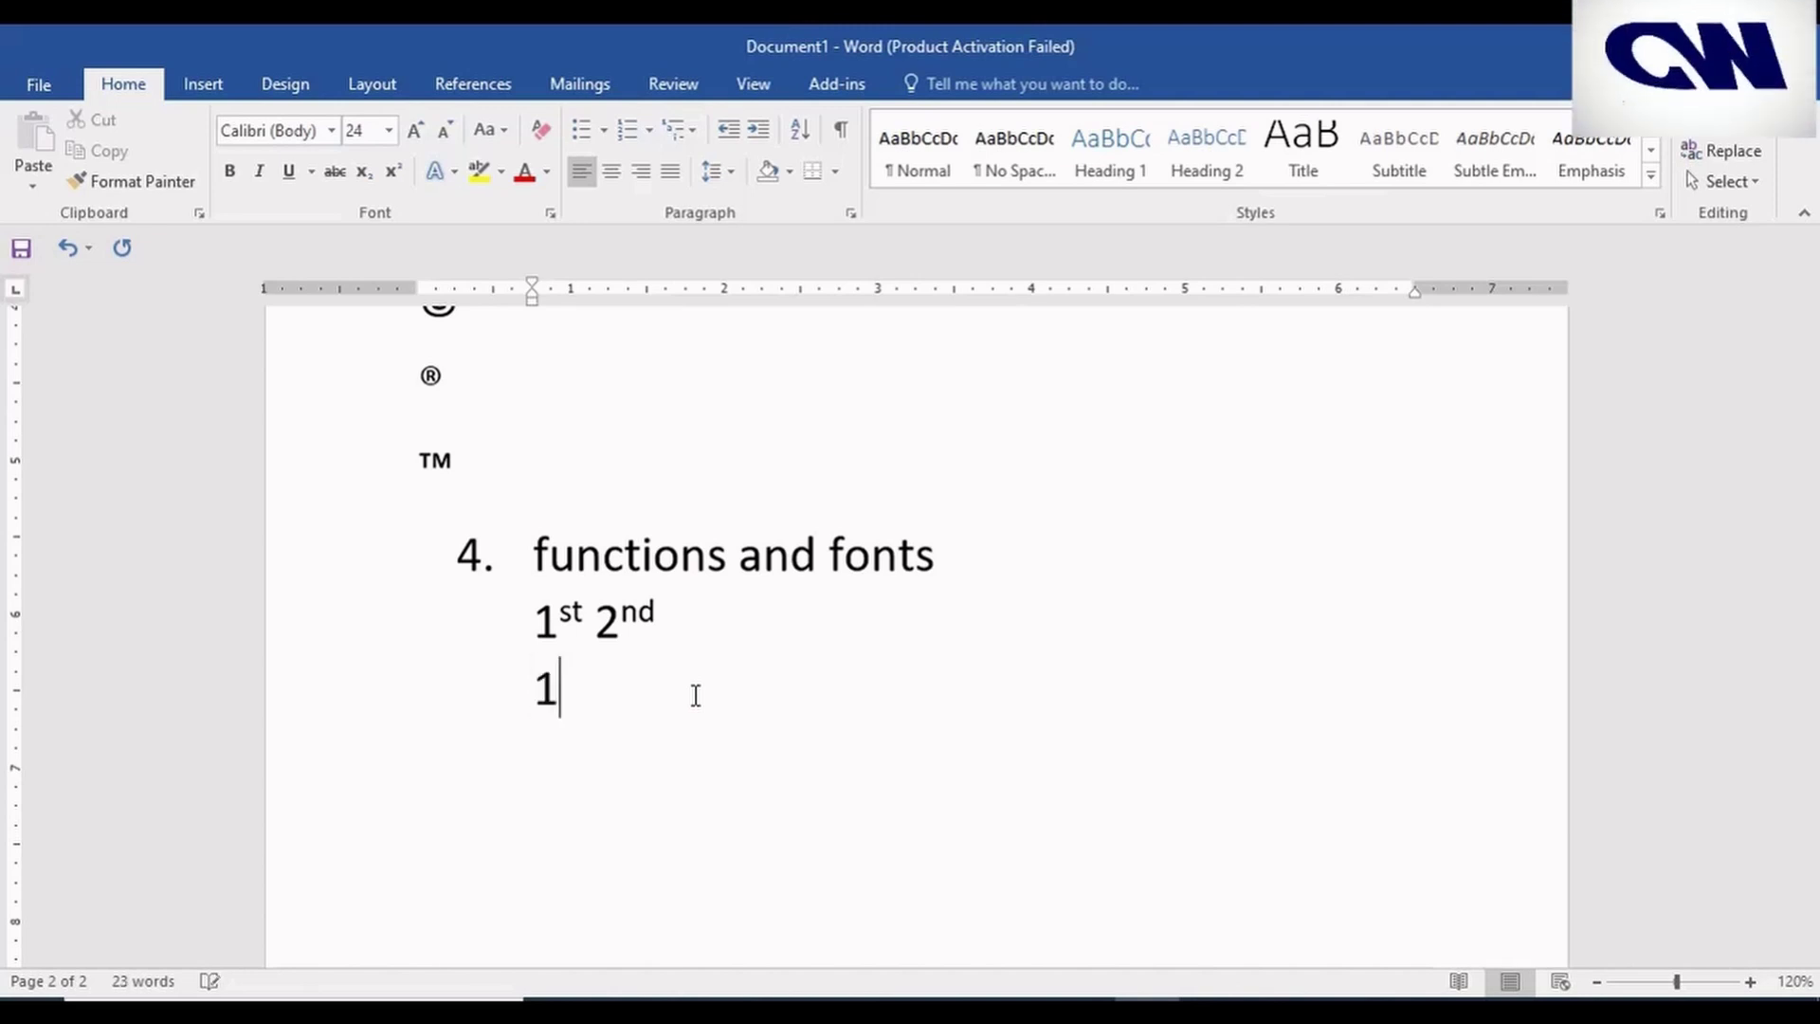
pyautogui.write('2')
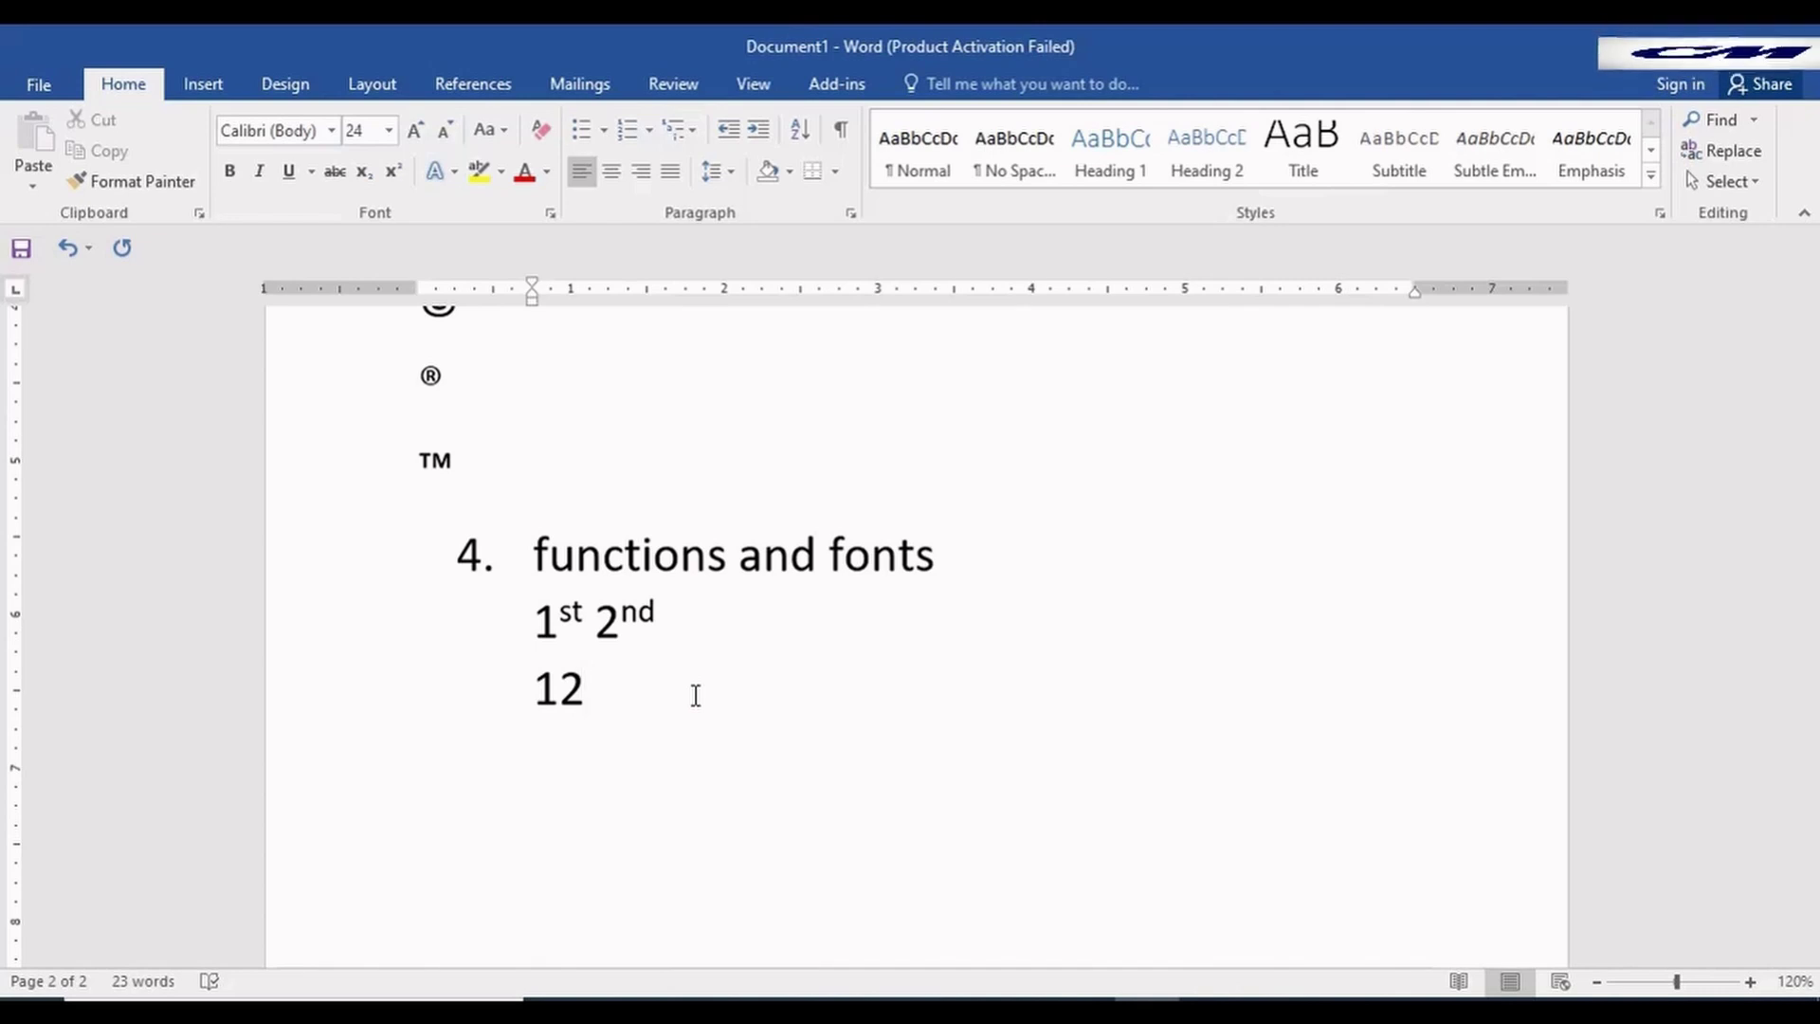
pyautogui.write(' 1')
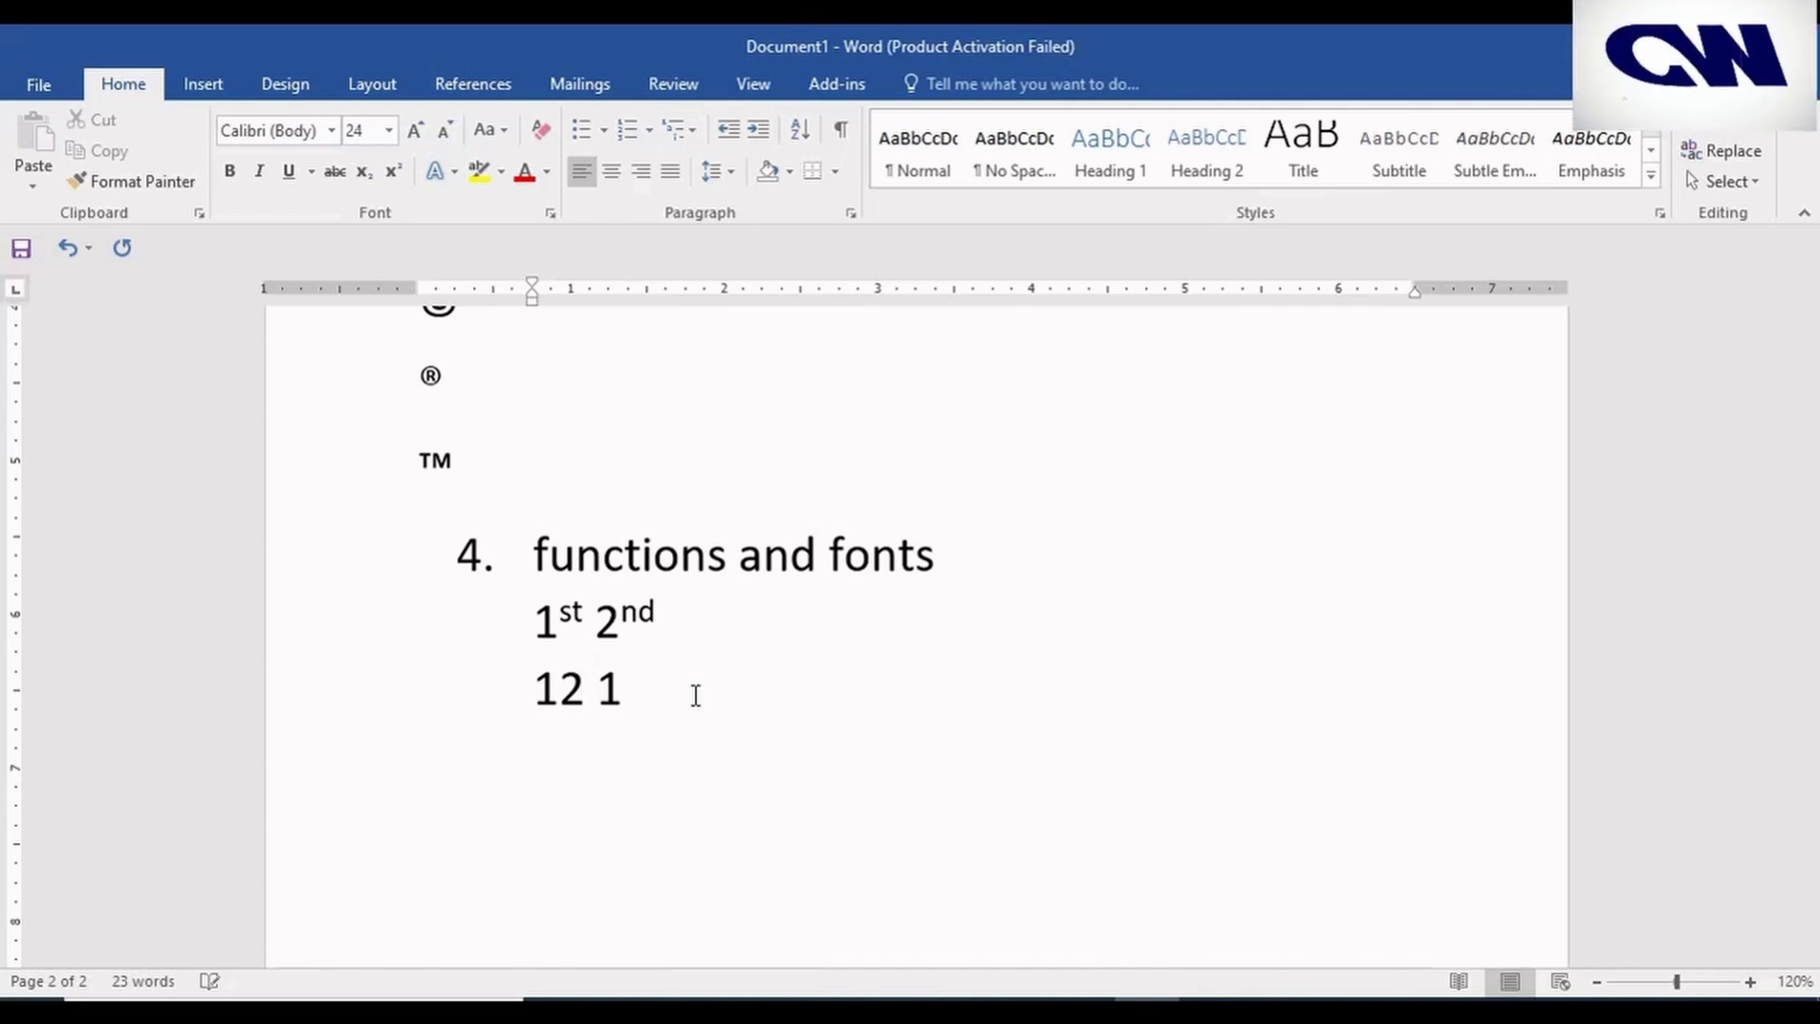
pyautogui.write('/2')
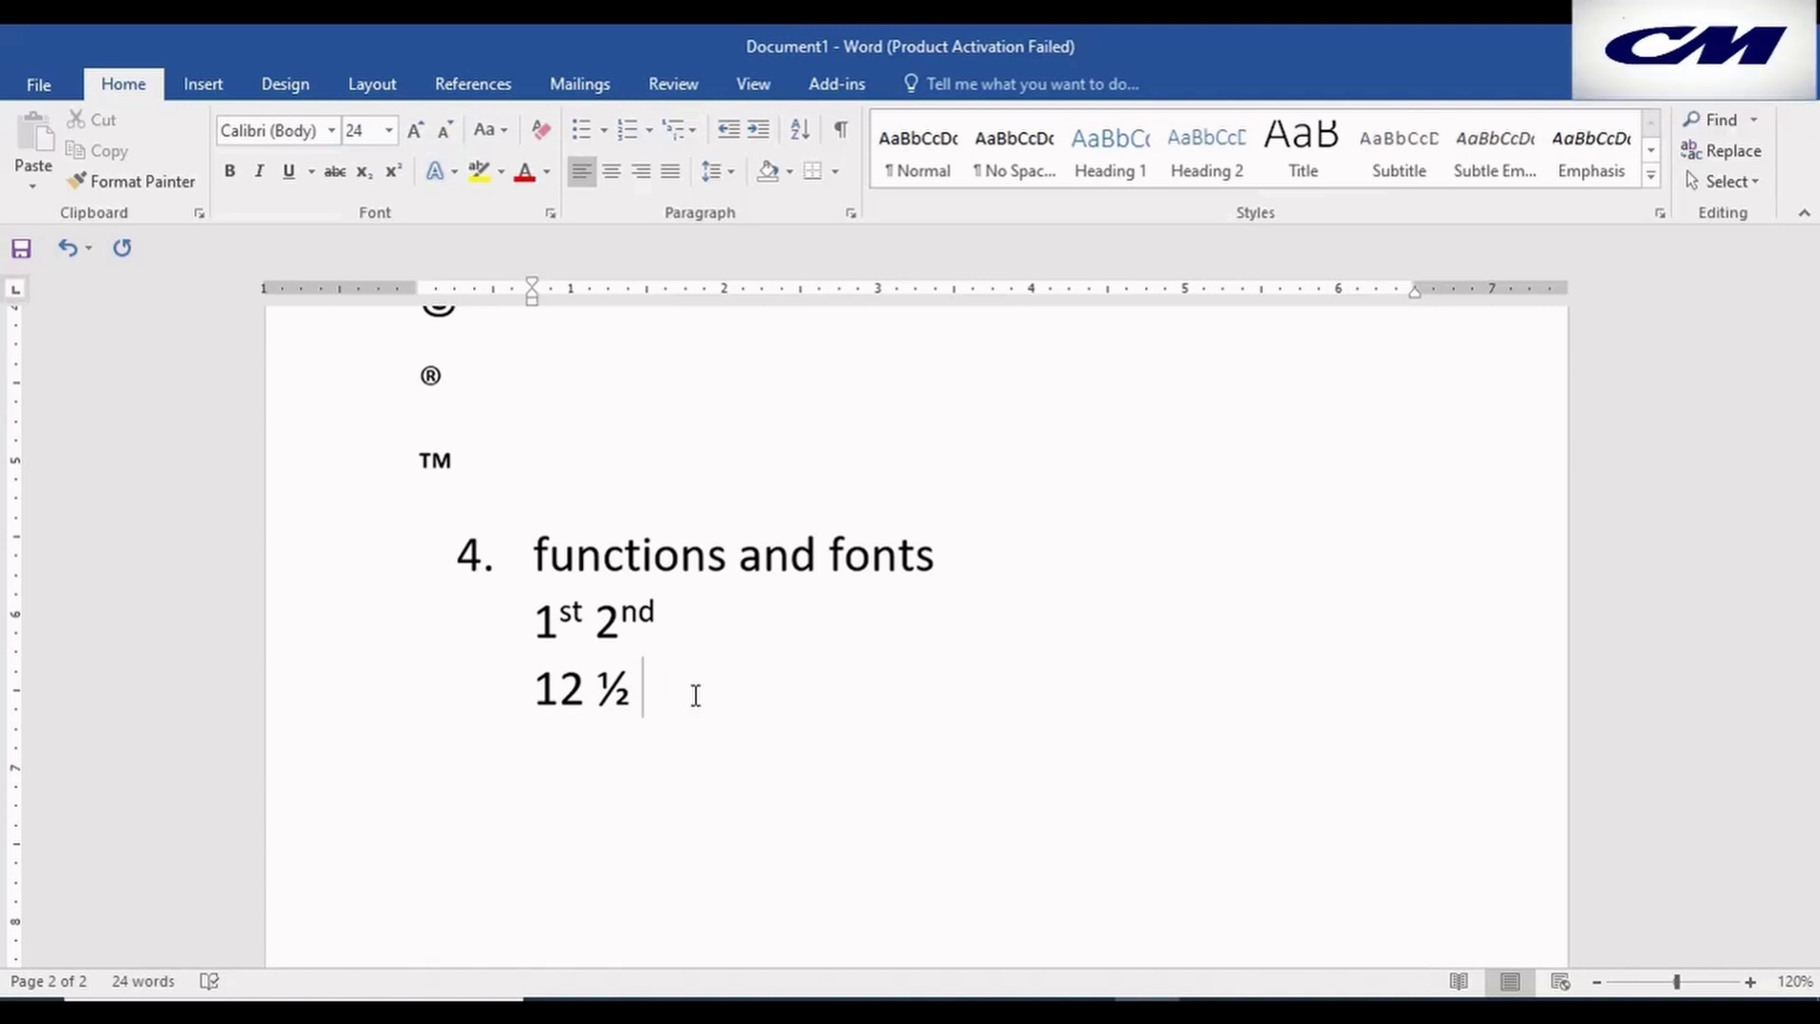
pyautogui.press('Return')
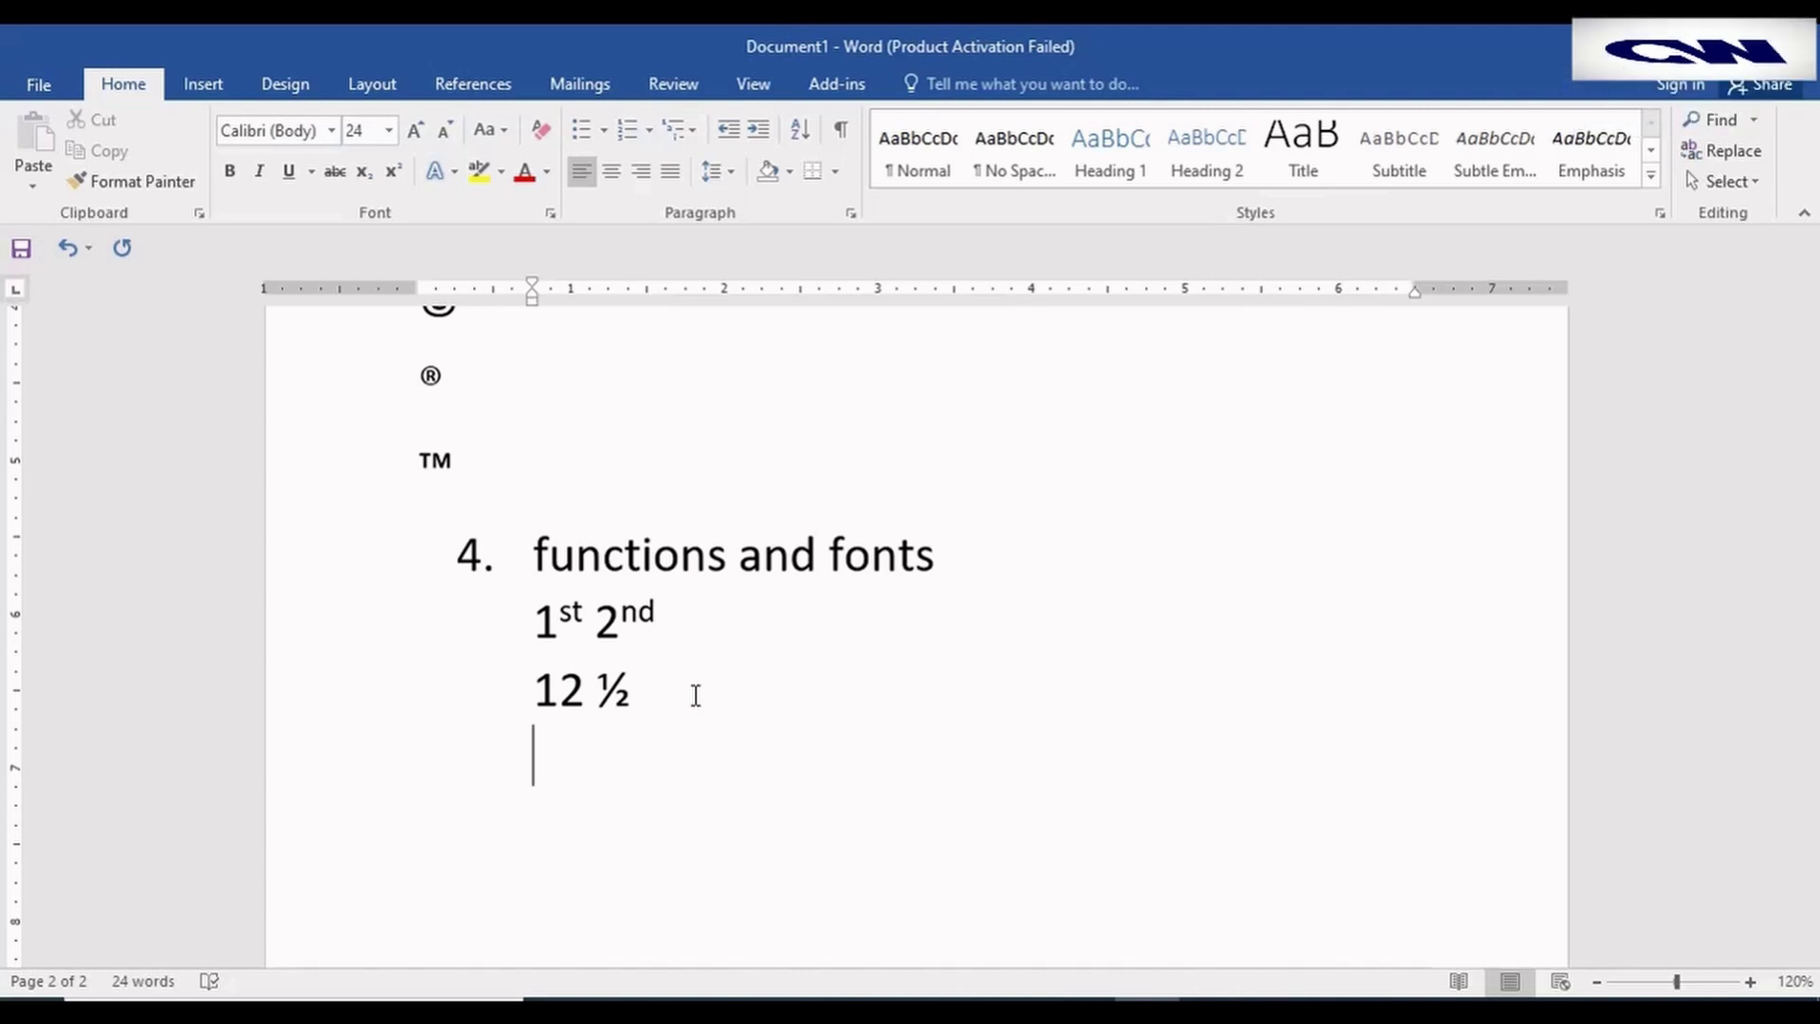
pyautogui.write('long')
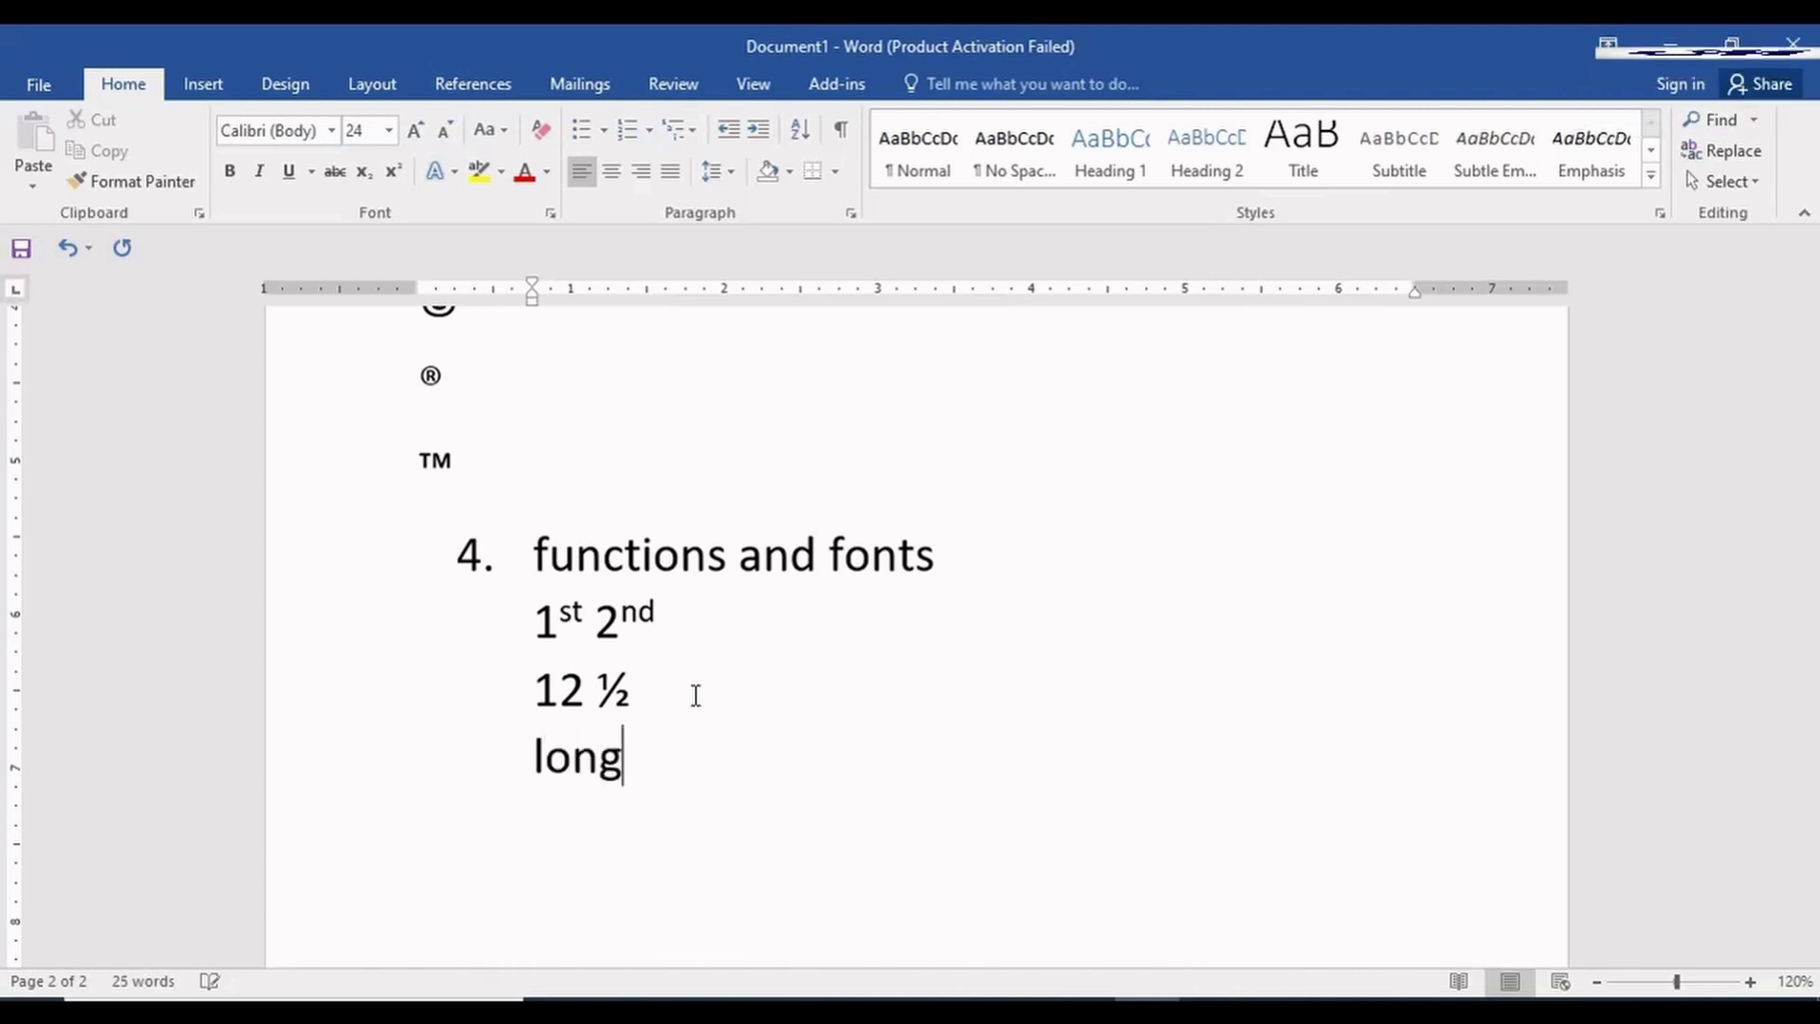
pyautogui.write('-')
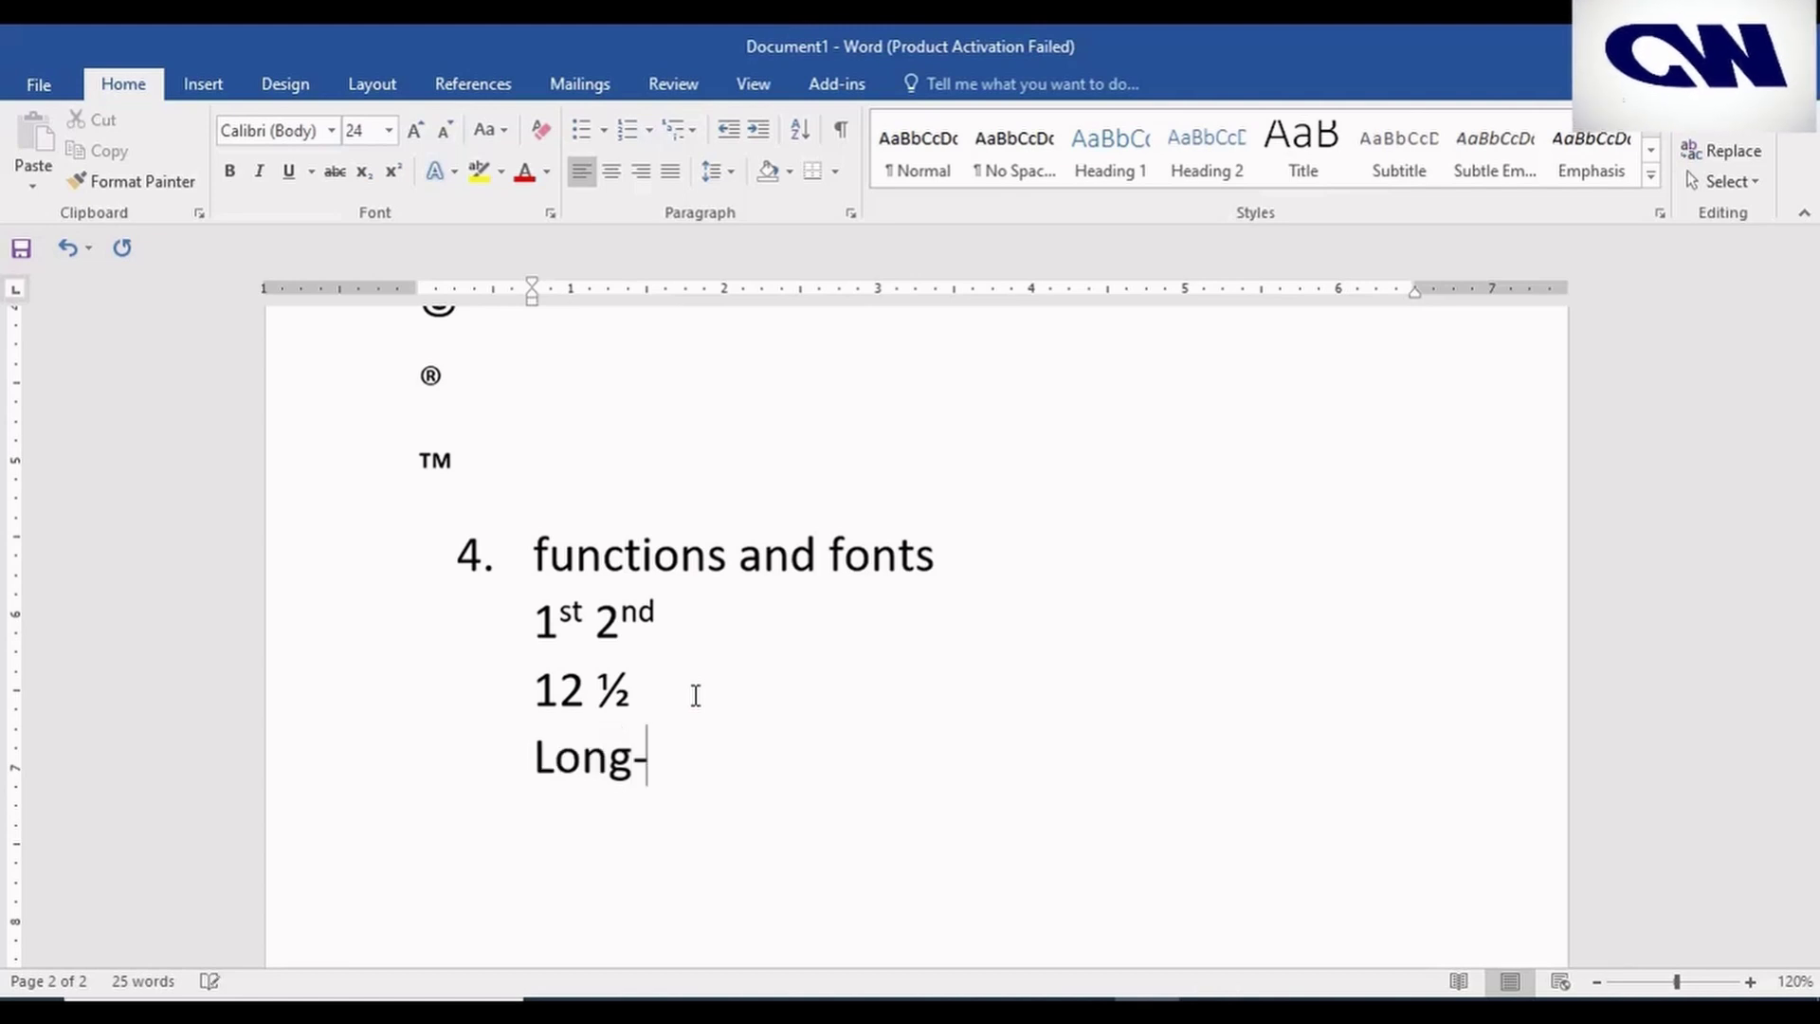
pyautogui.write('-')
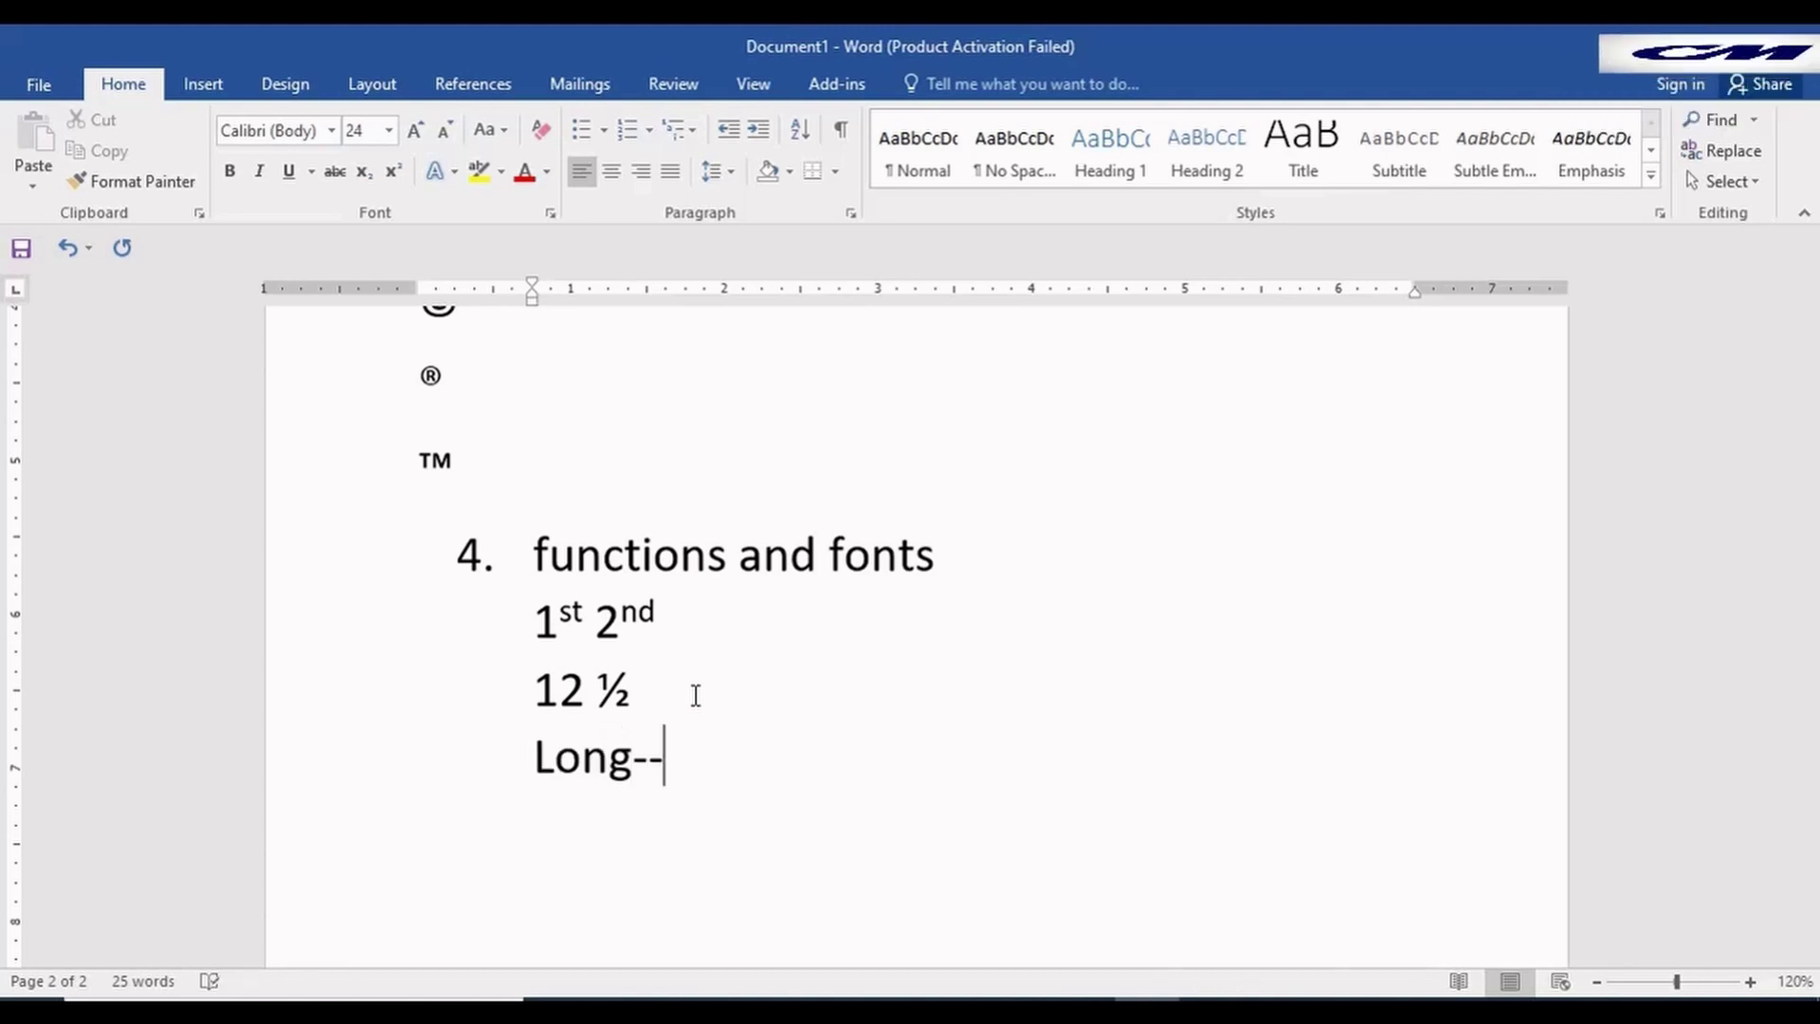
pyautogui.write('dash')
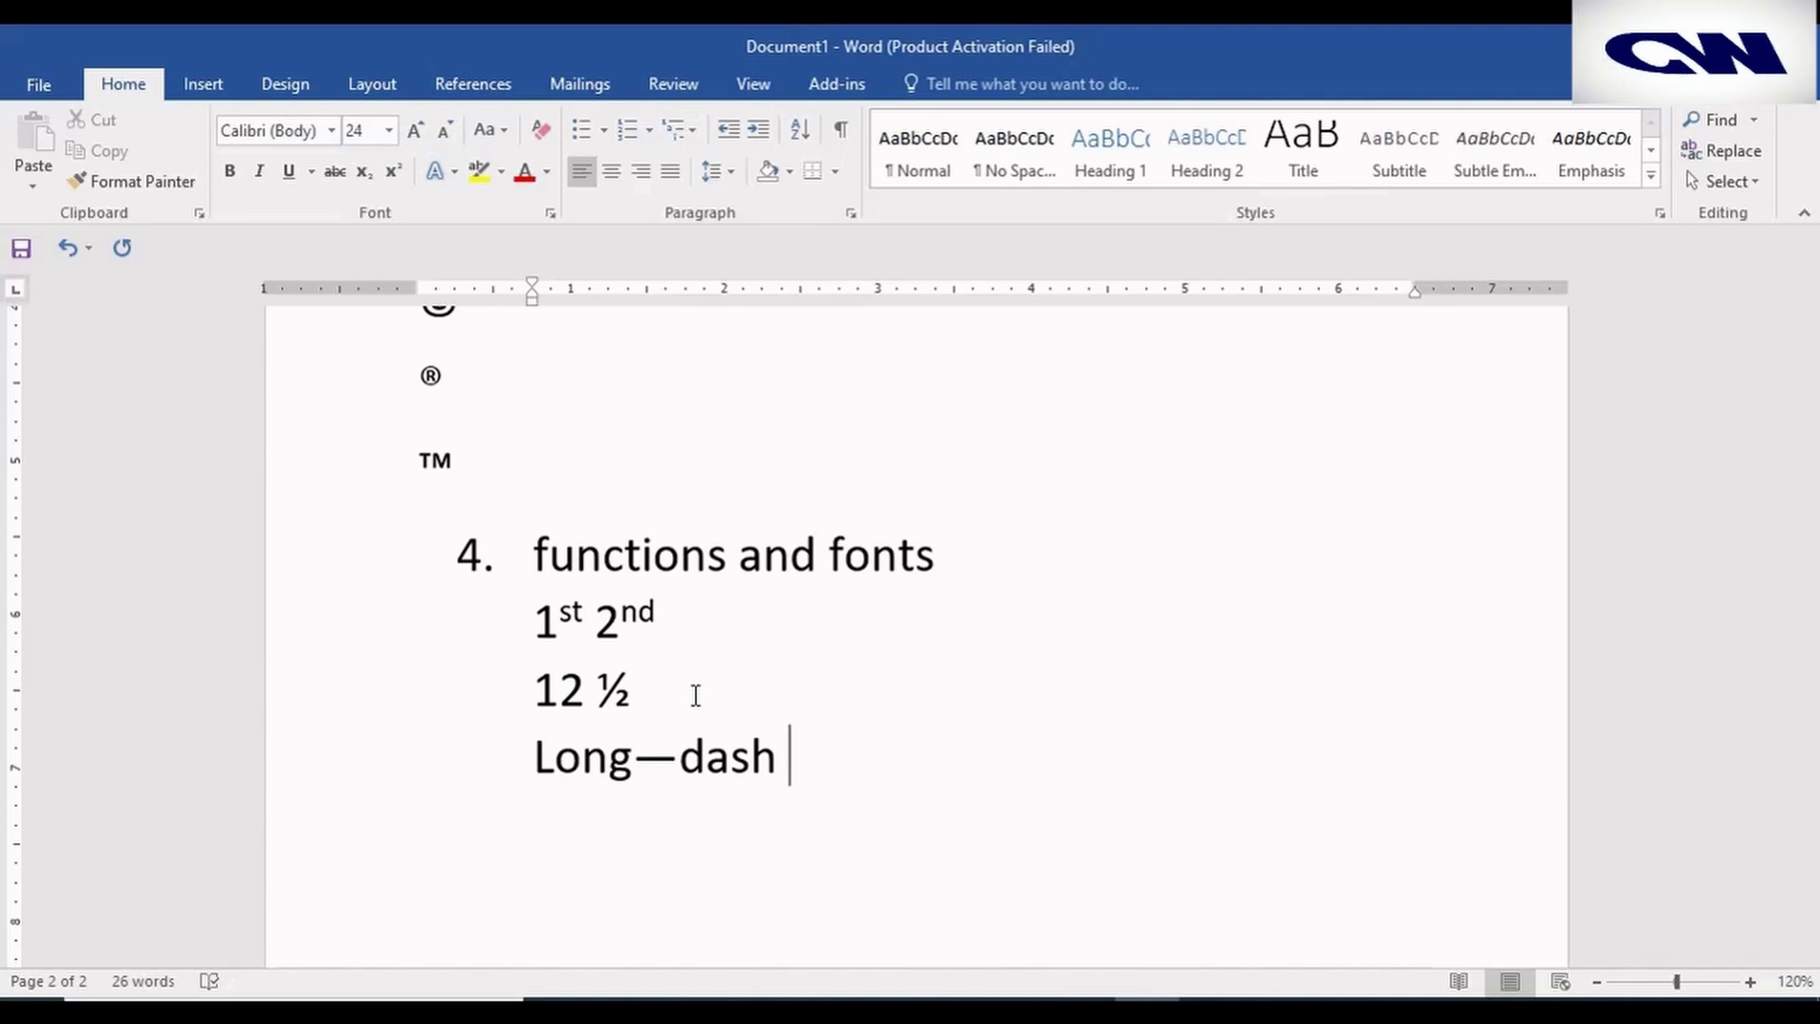
pyautogui.press('Return')
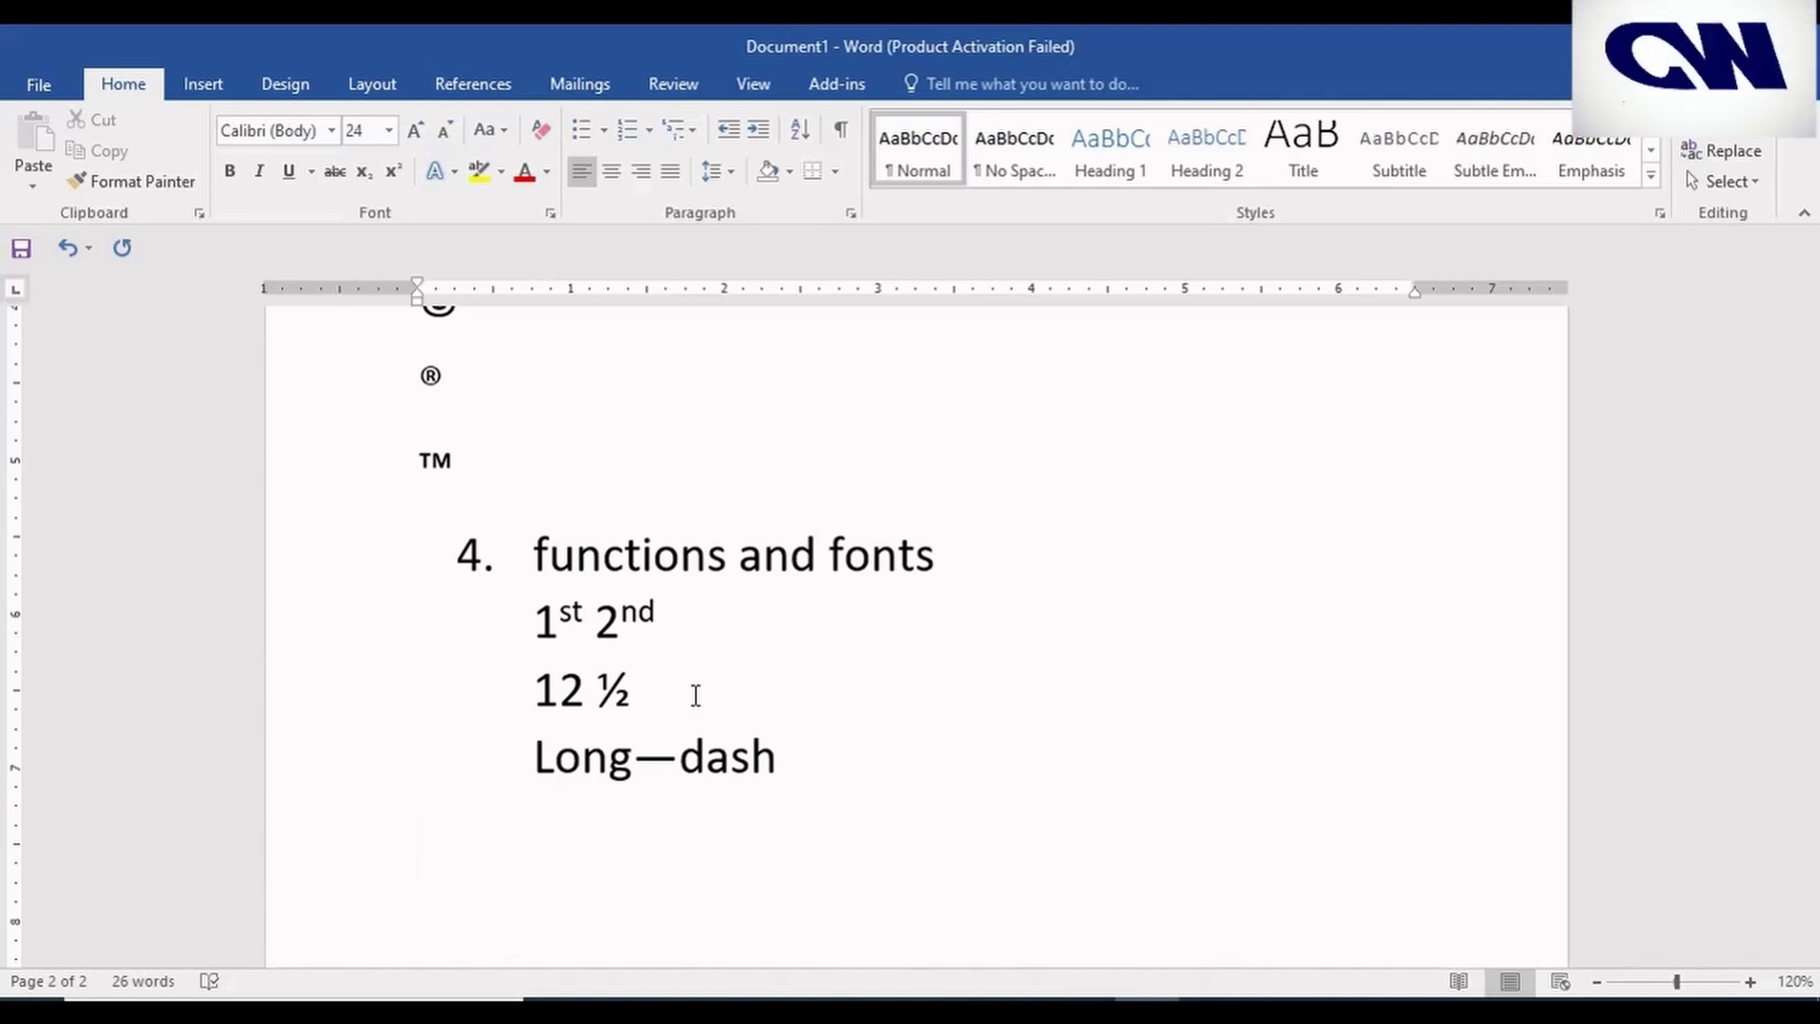
# Add item '5. bullets' with an automatic bulleted list 'text terw', then insert a page break
pyautogui.write('5')
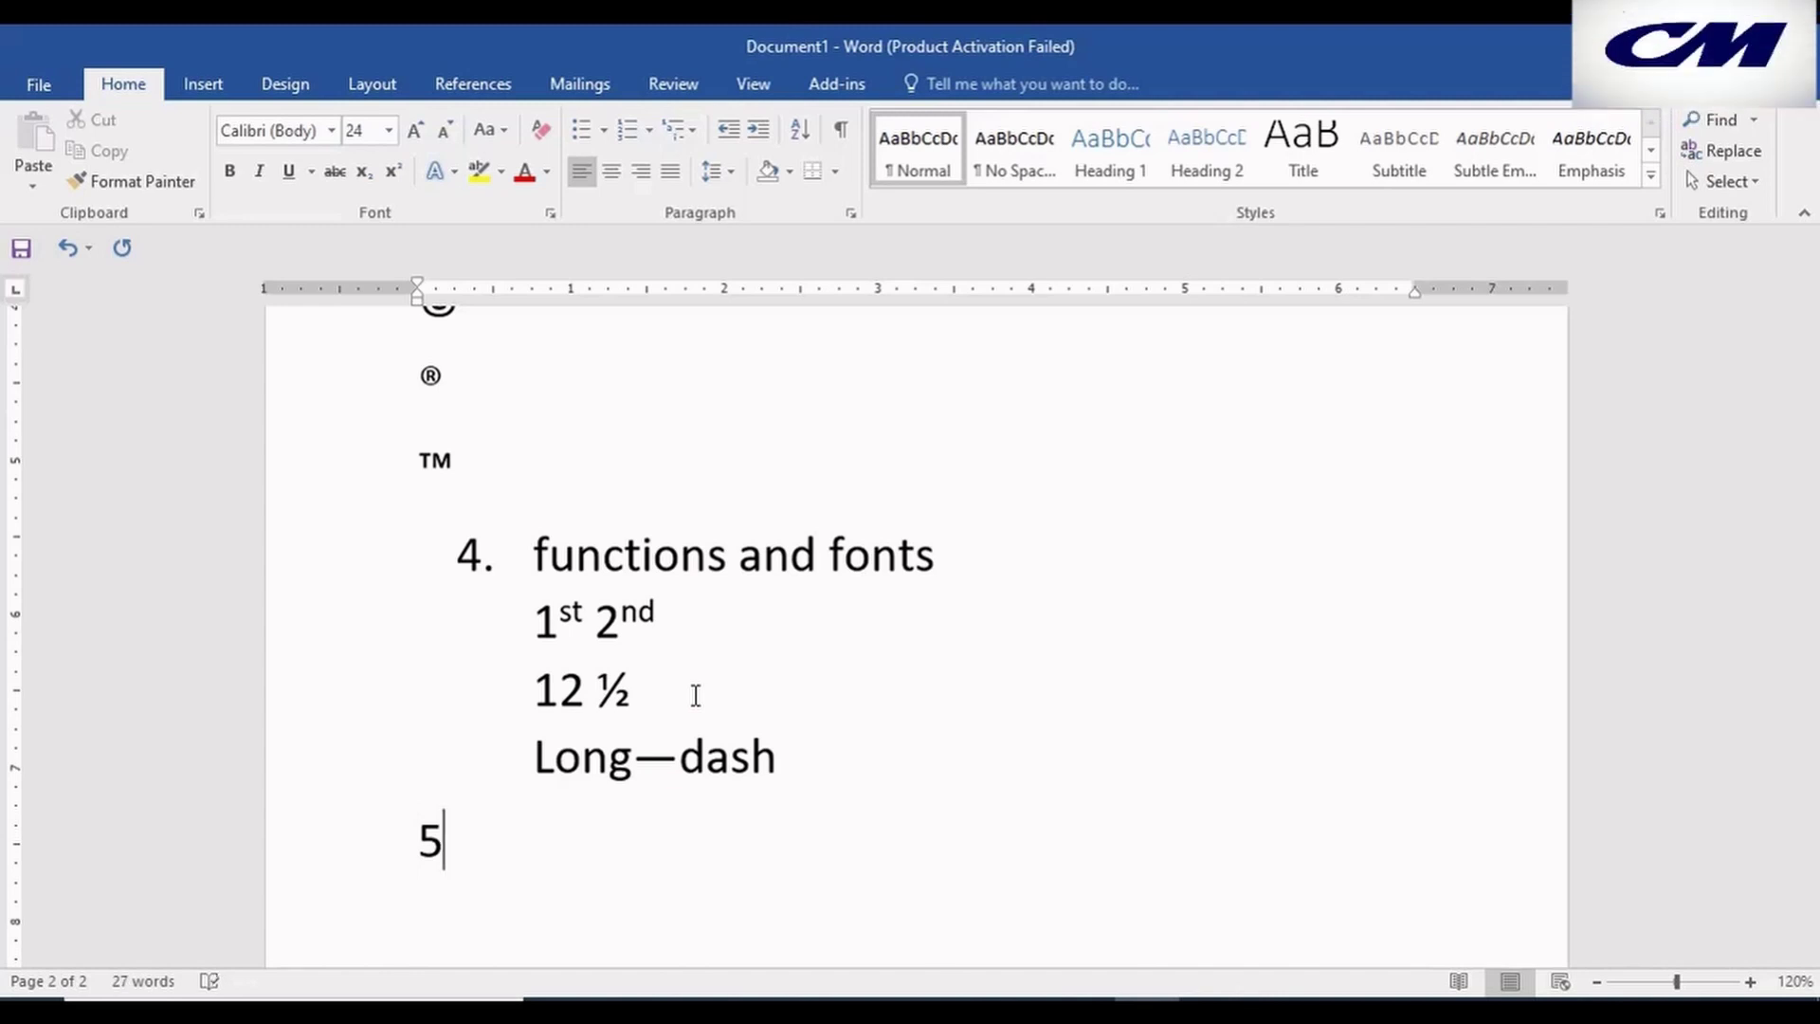
pyautogui.write('. ')
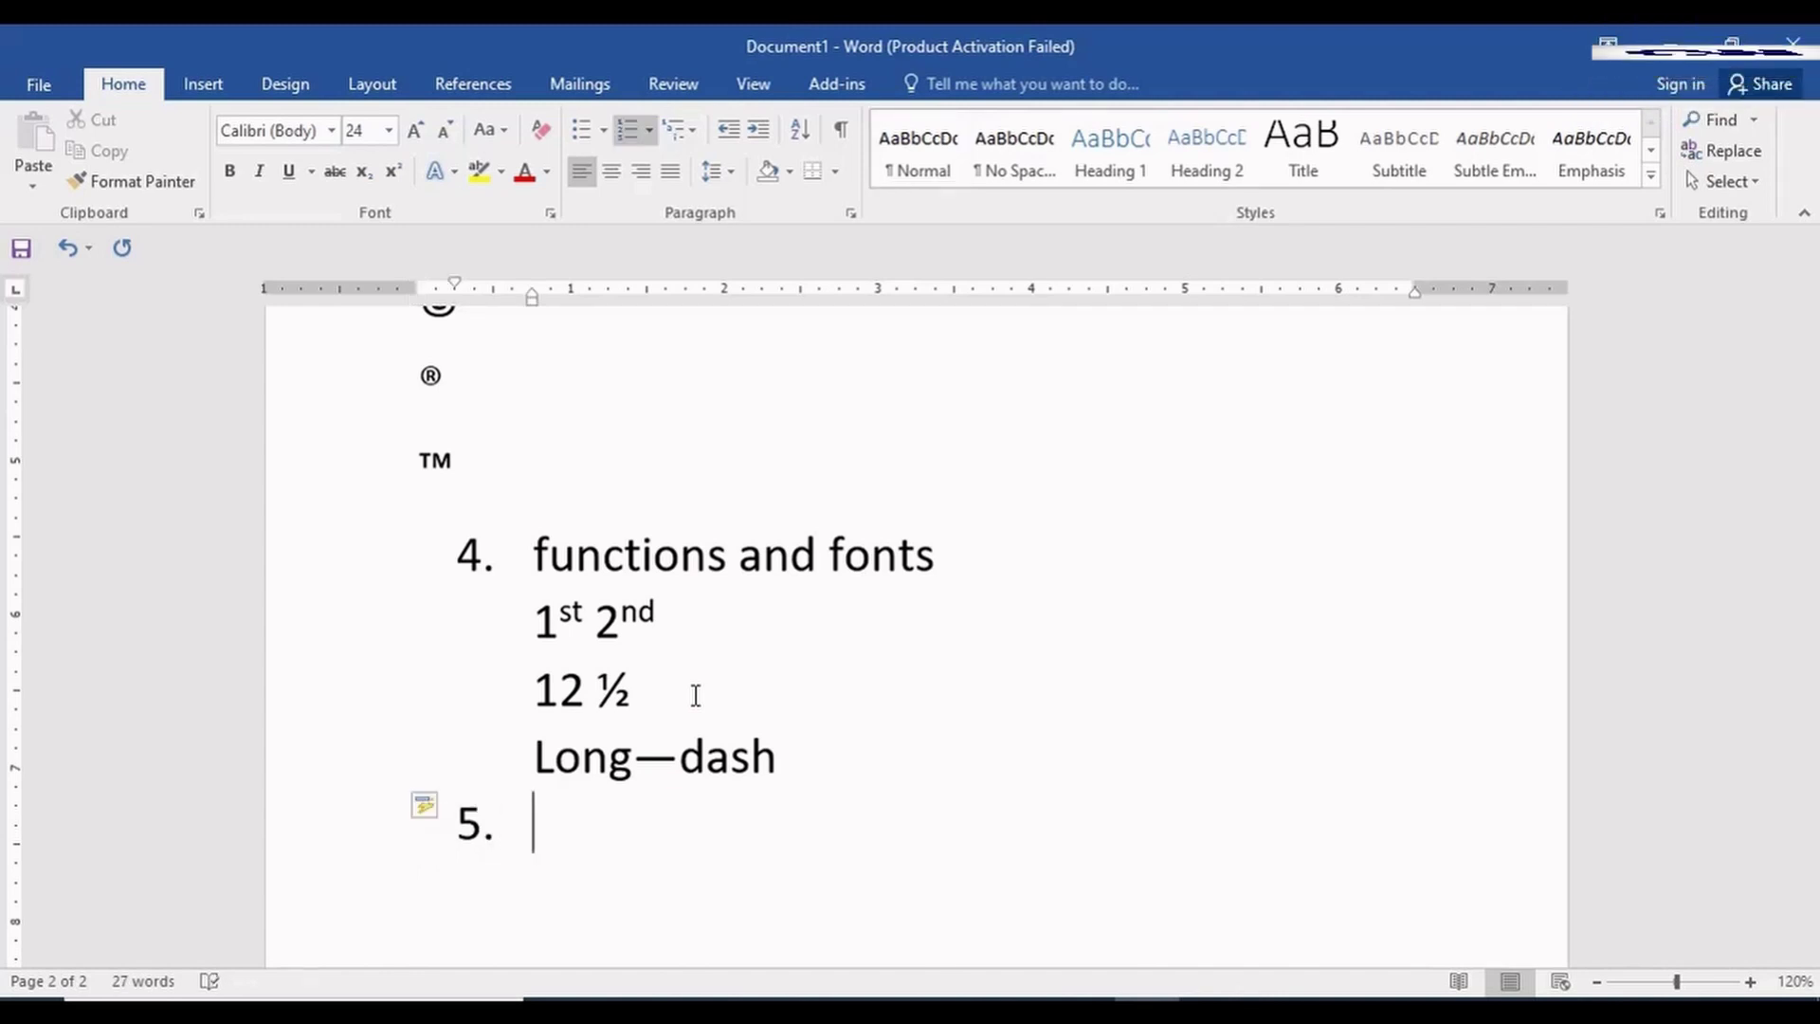
pyautogui.write('bu')
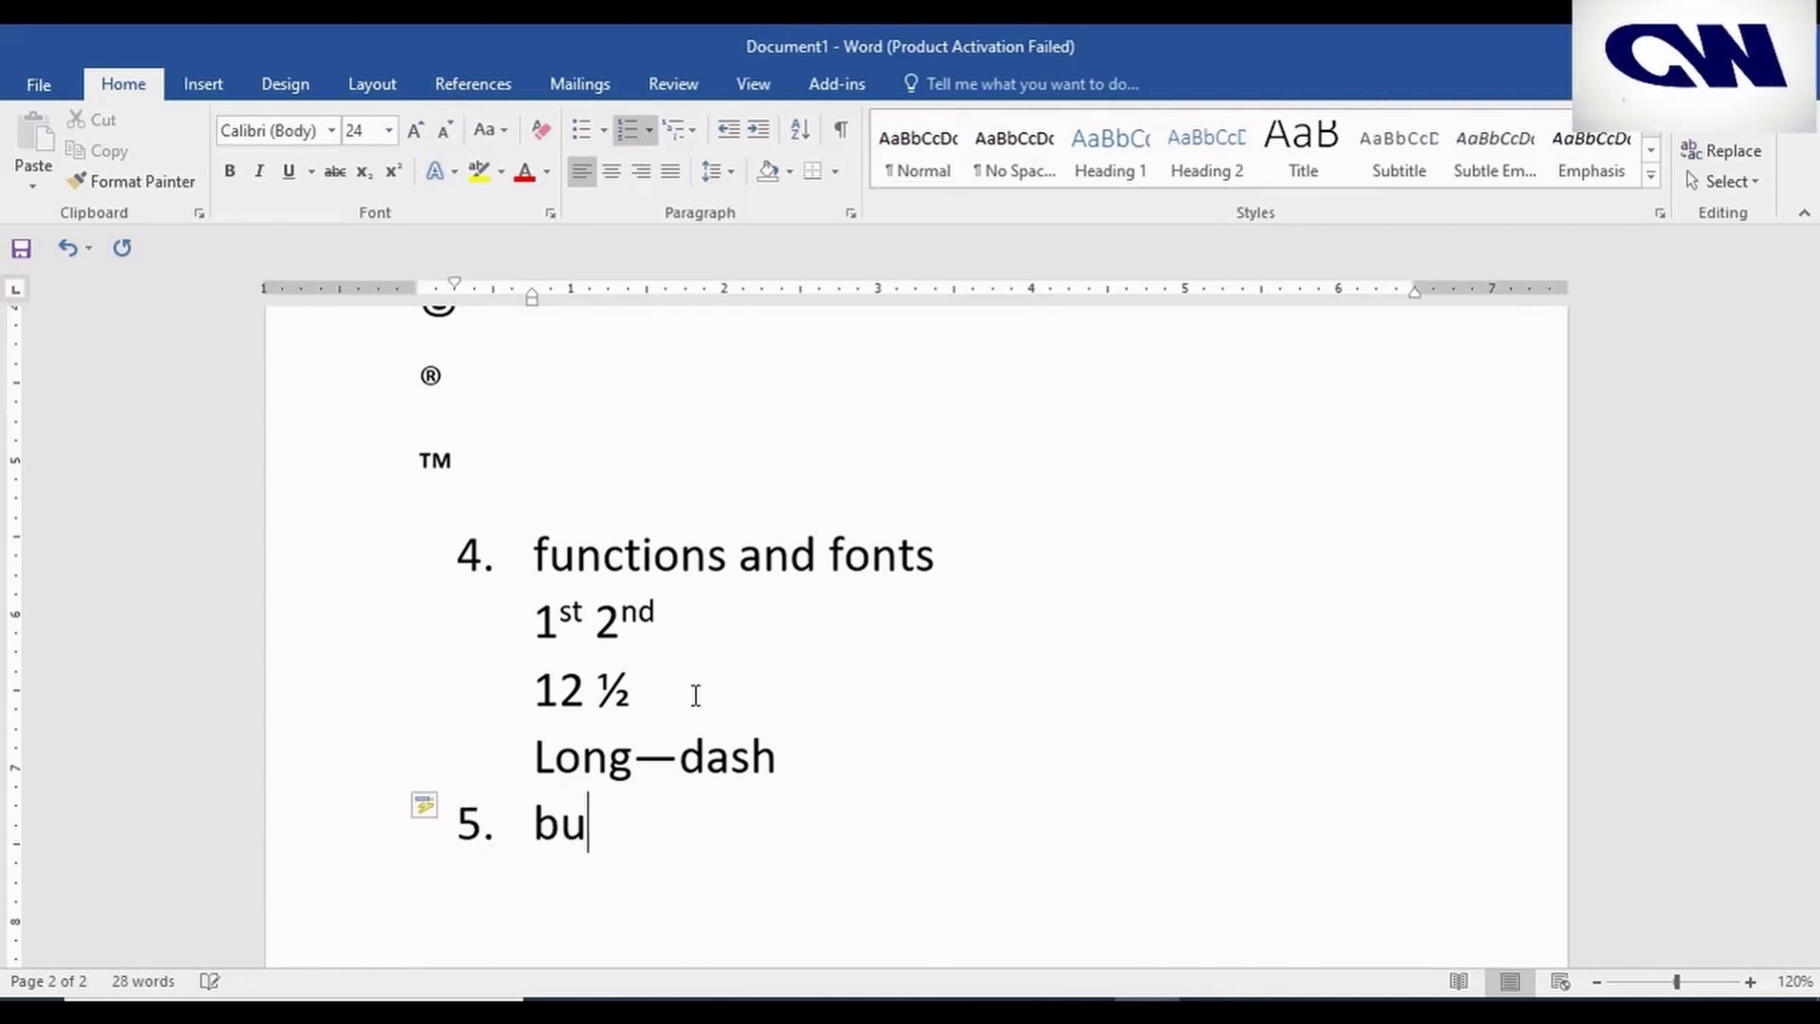
pyautogui.write('llets')
pyautogui.press('Return')
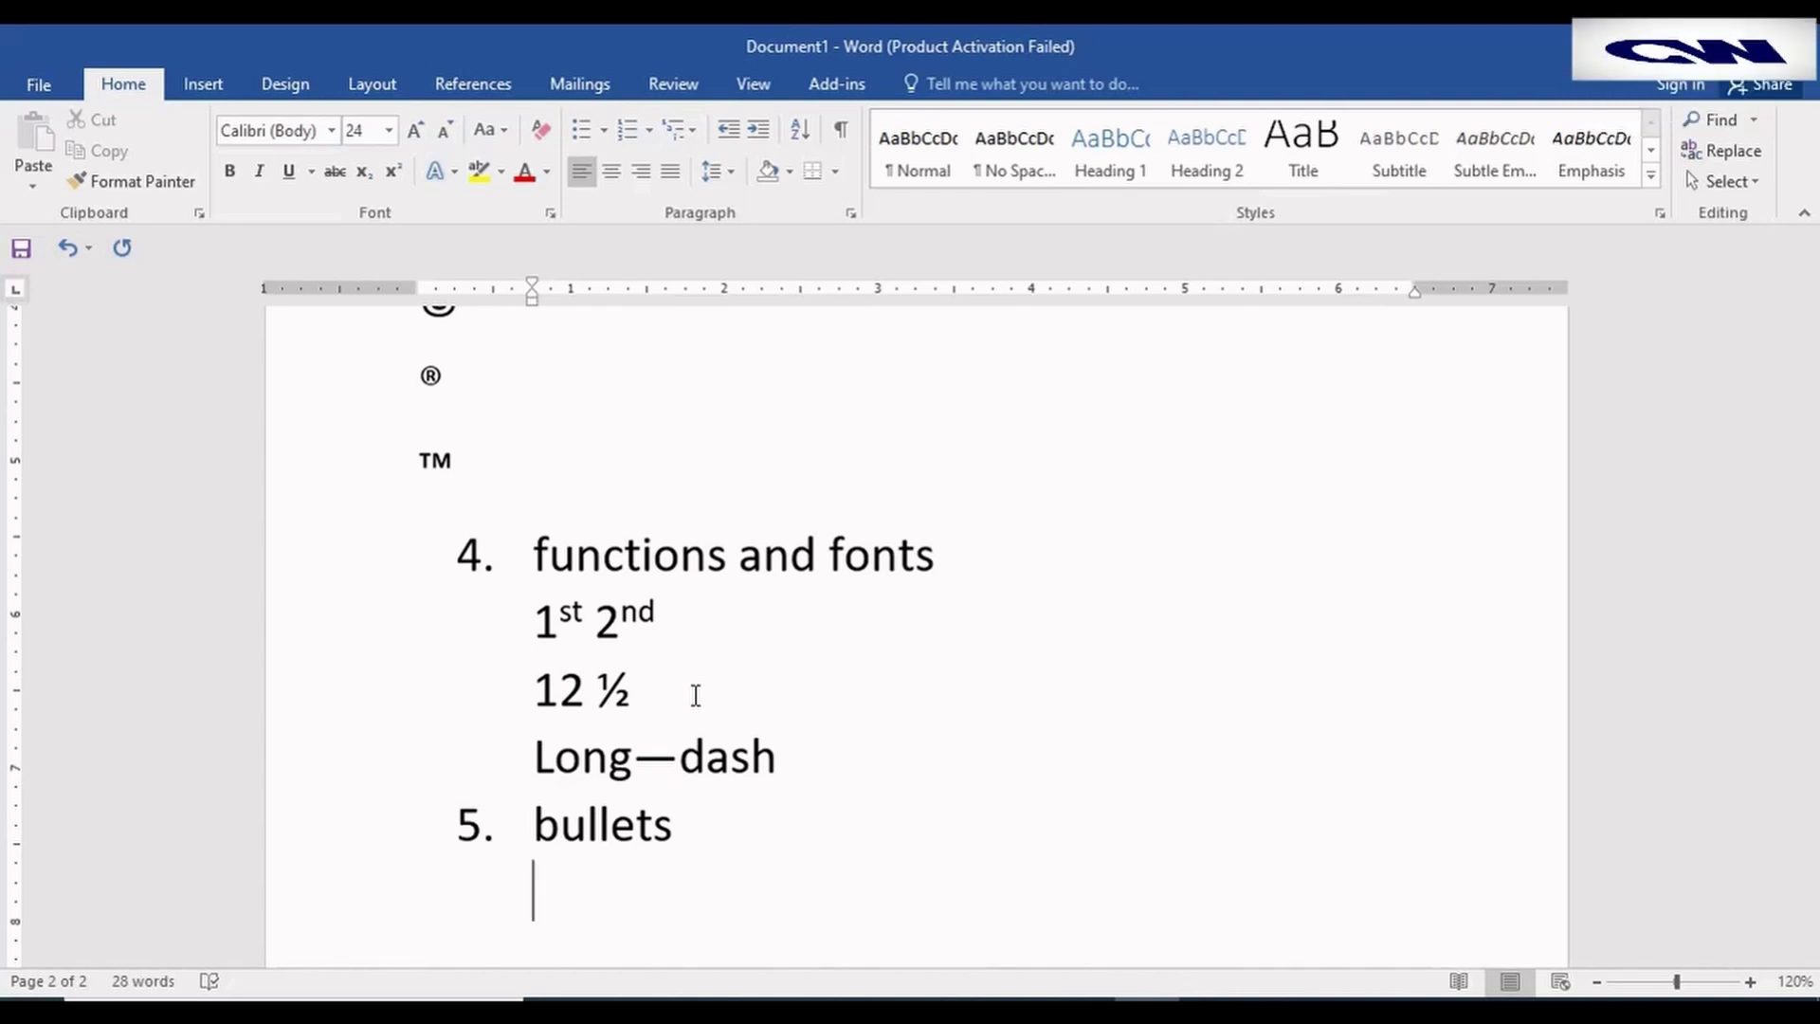
pyautogui.write('*')
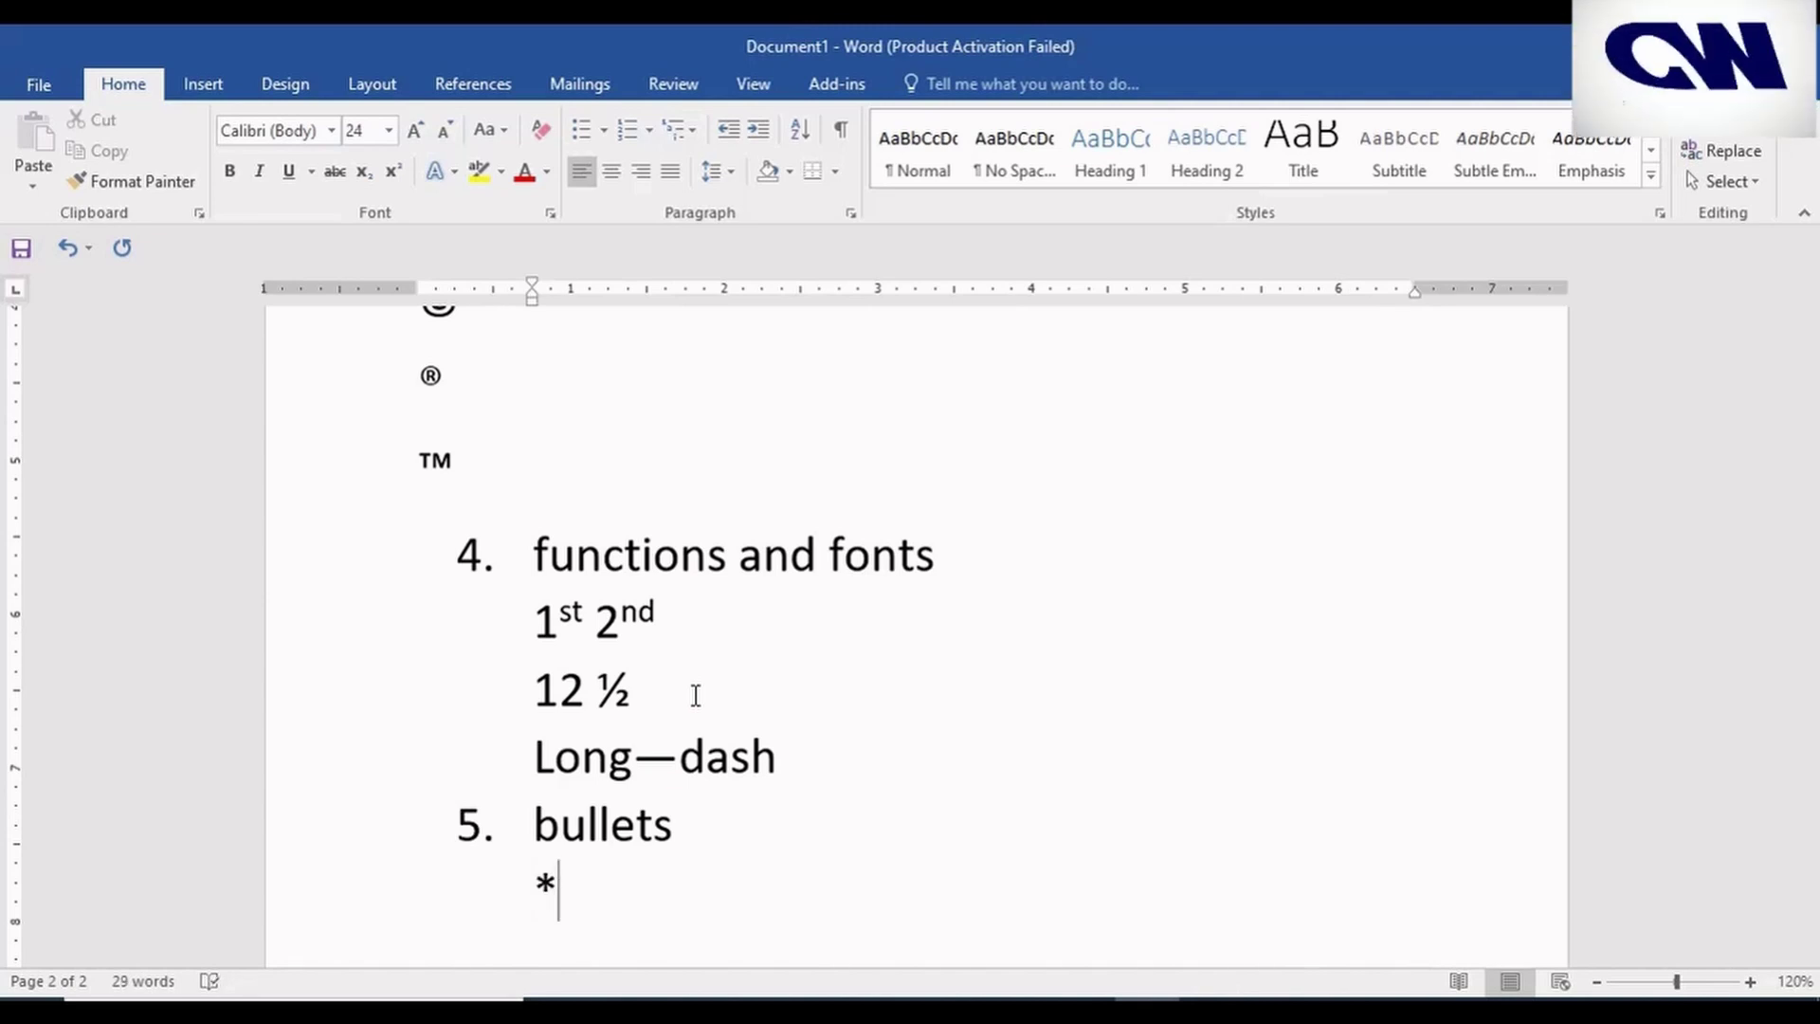
pyautogui.press('space')
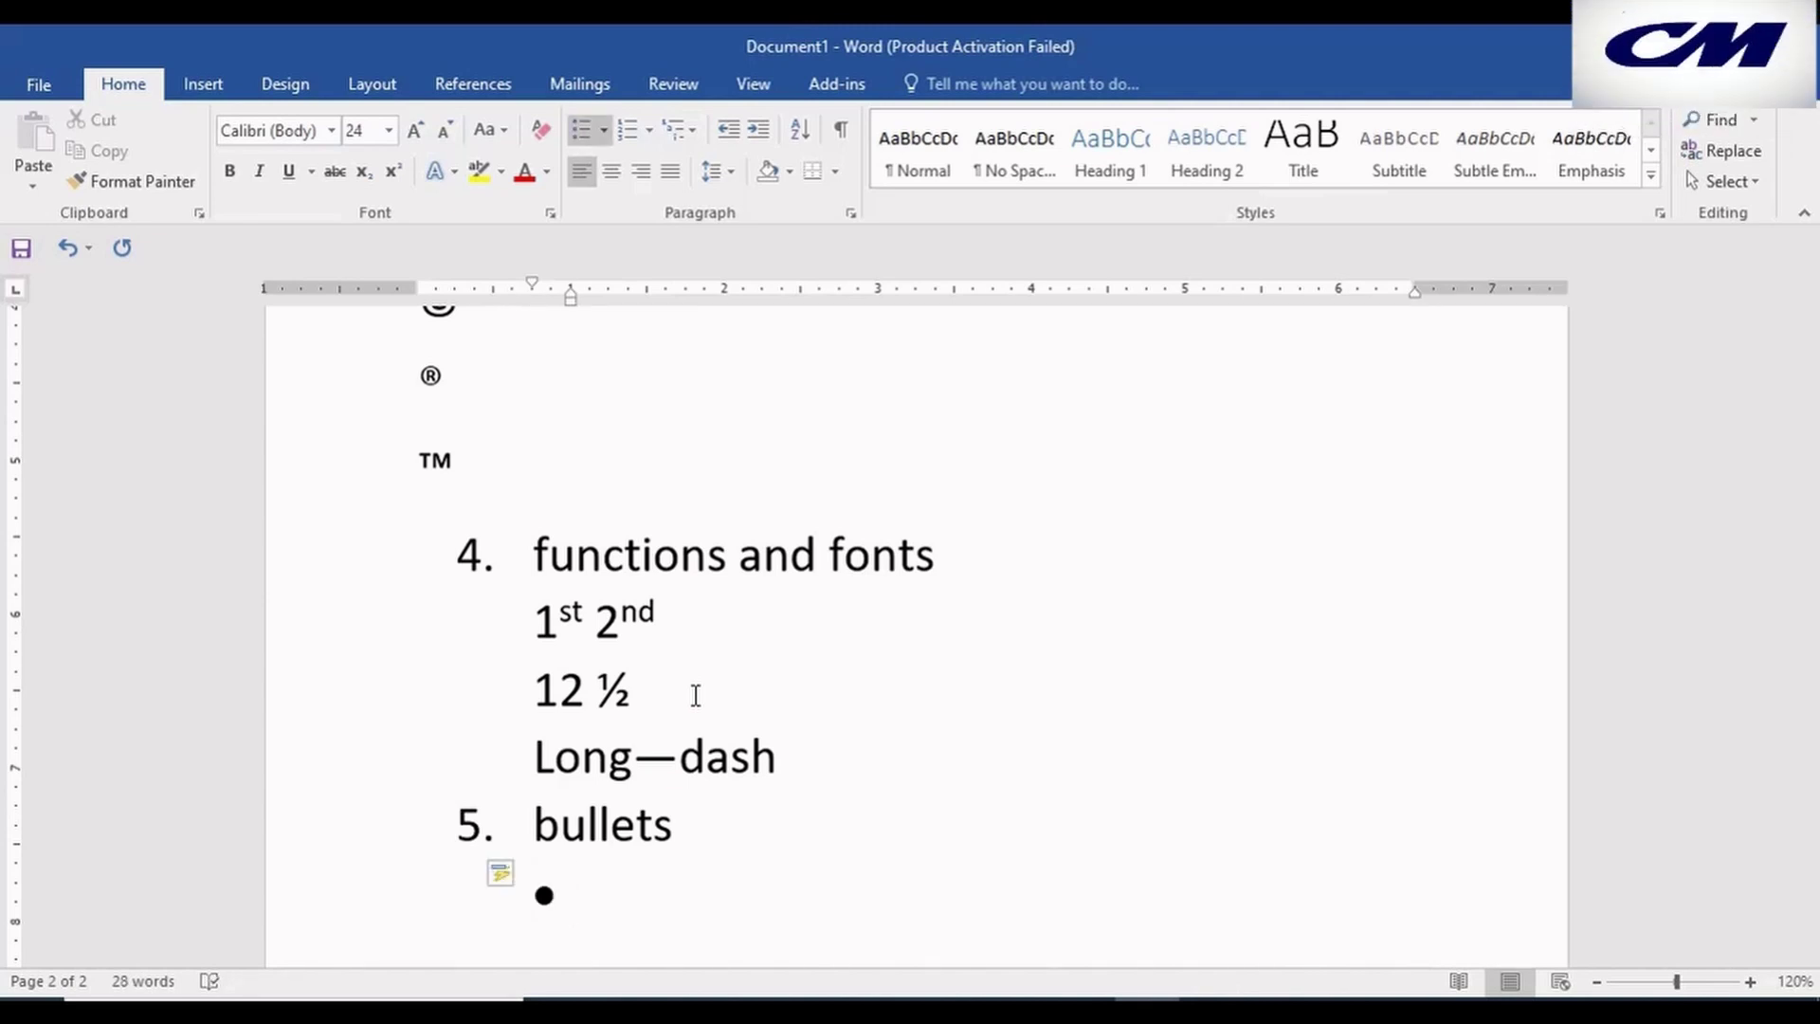
pyautogui.write('tex')
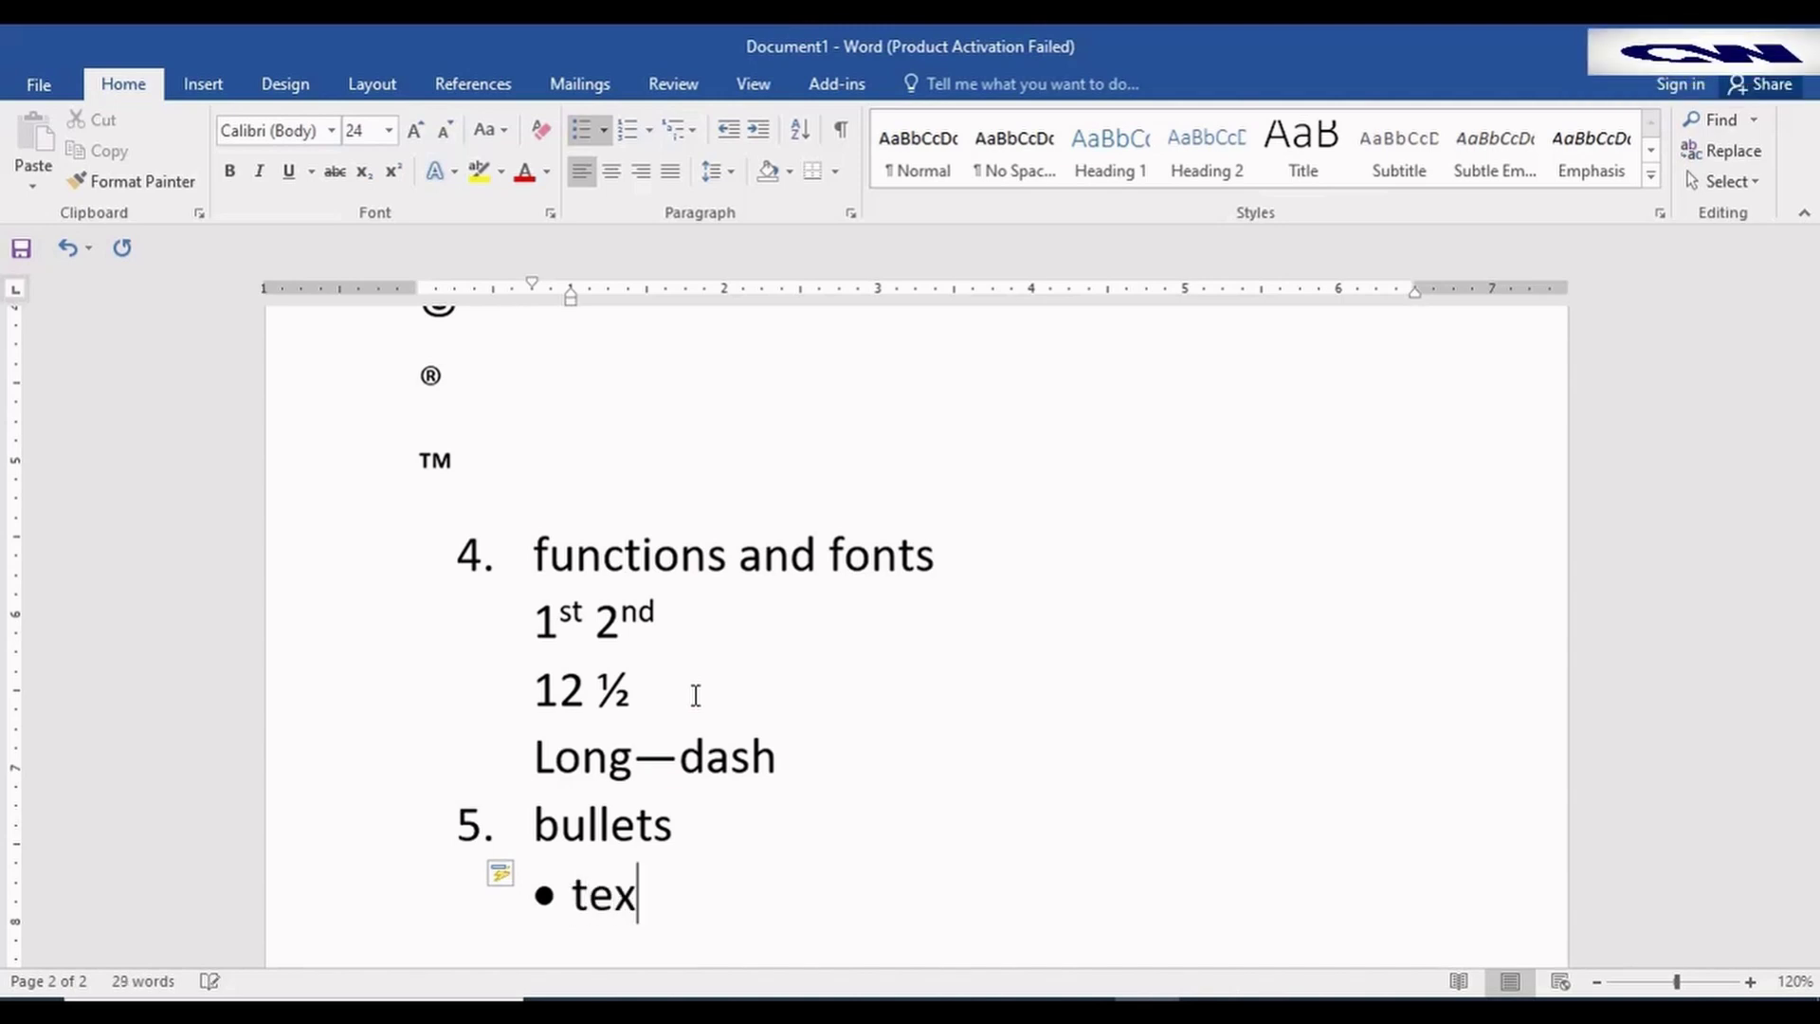
pyautogui.write('t ')
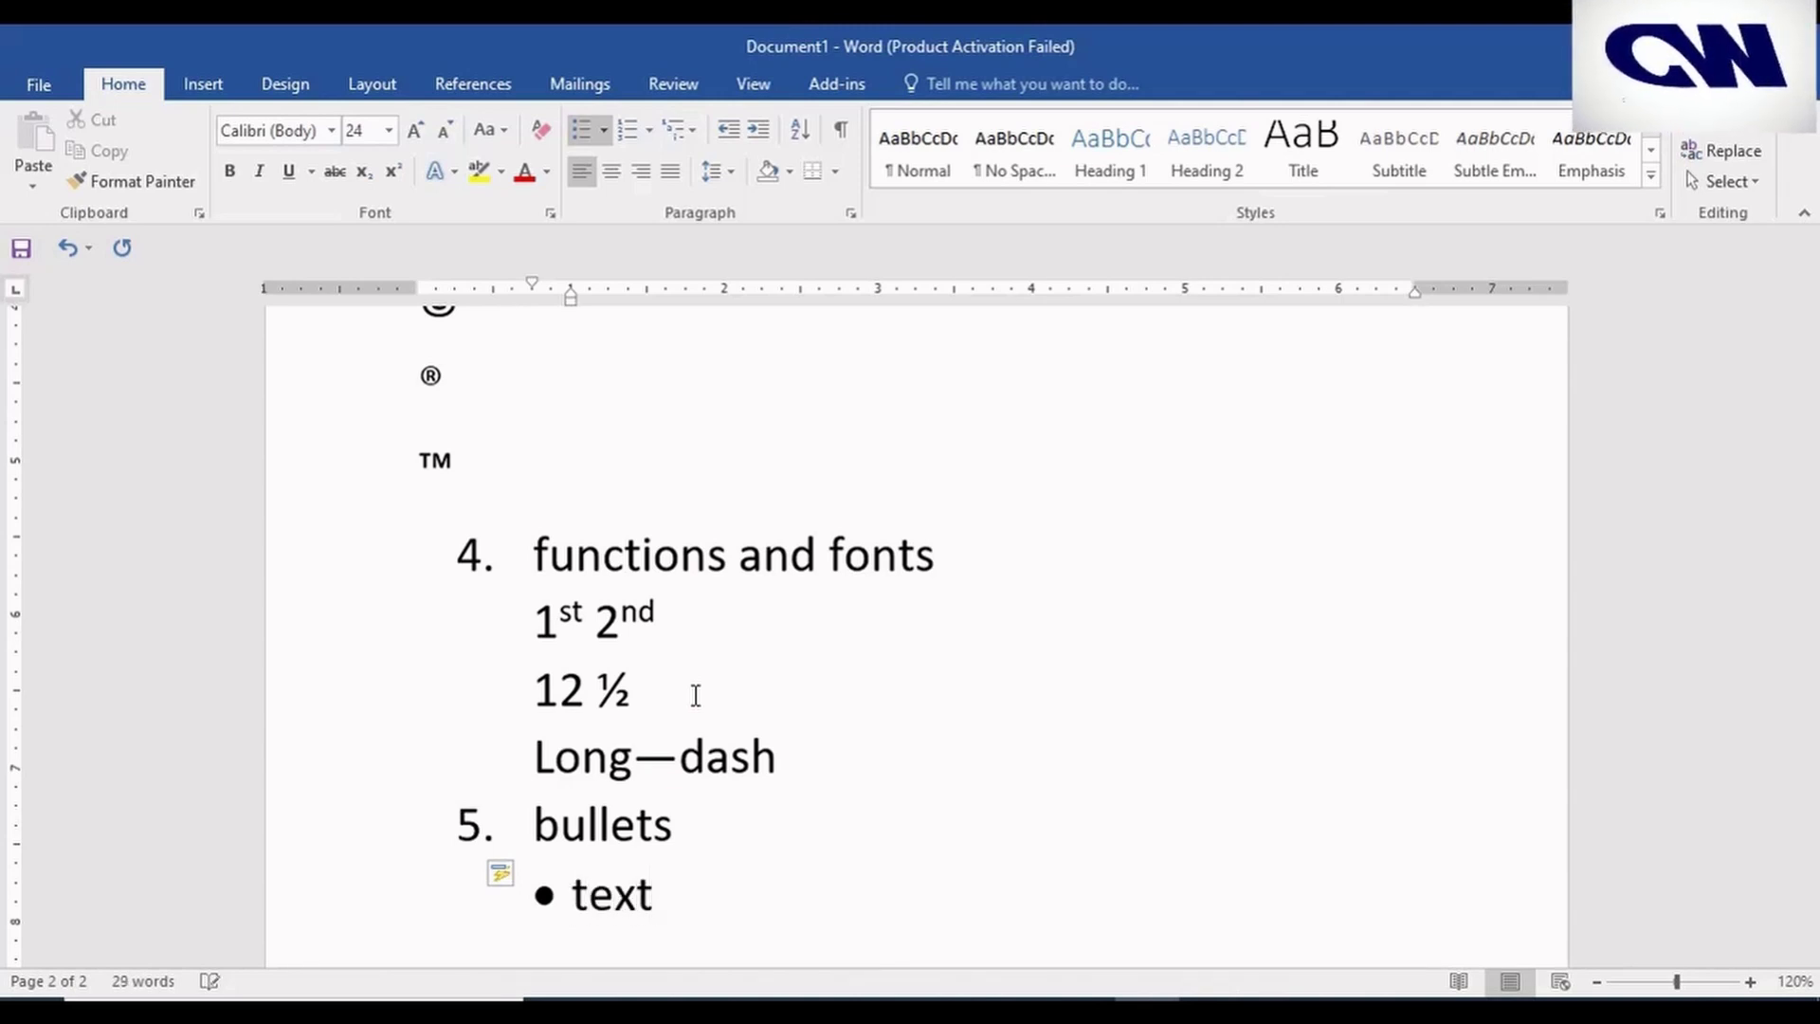
pyautogui.write('te')
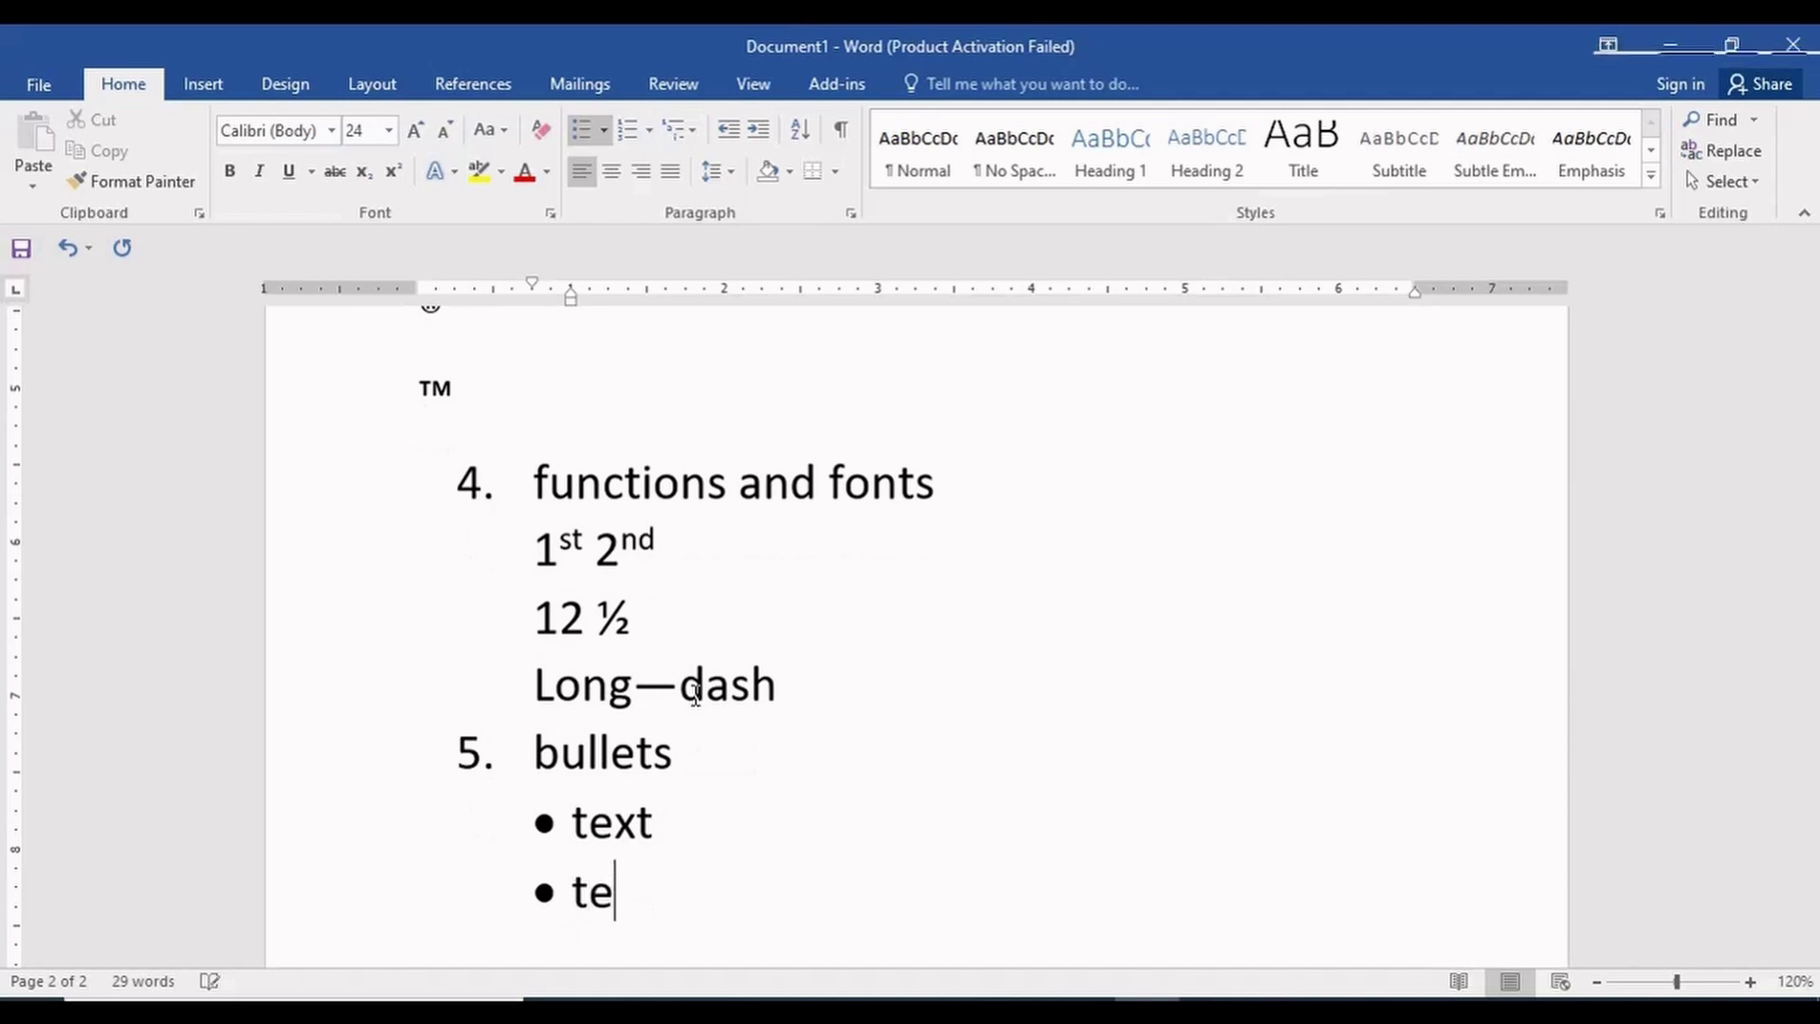
pyautogui.write('rw')
pyautogui.hotkey('ctrl', 'Return')
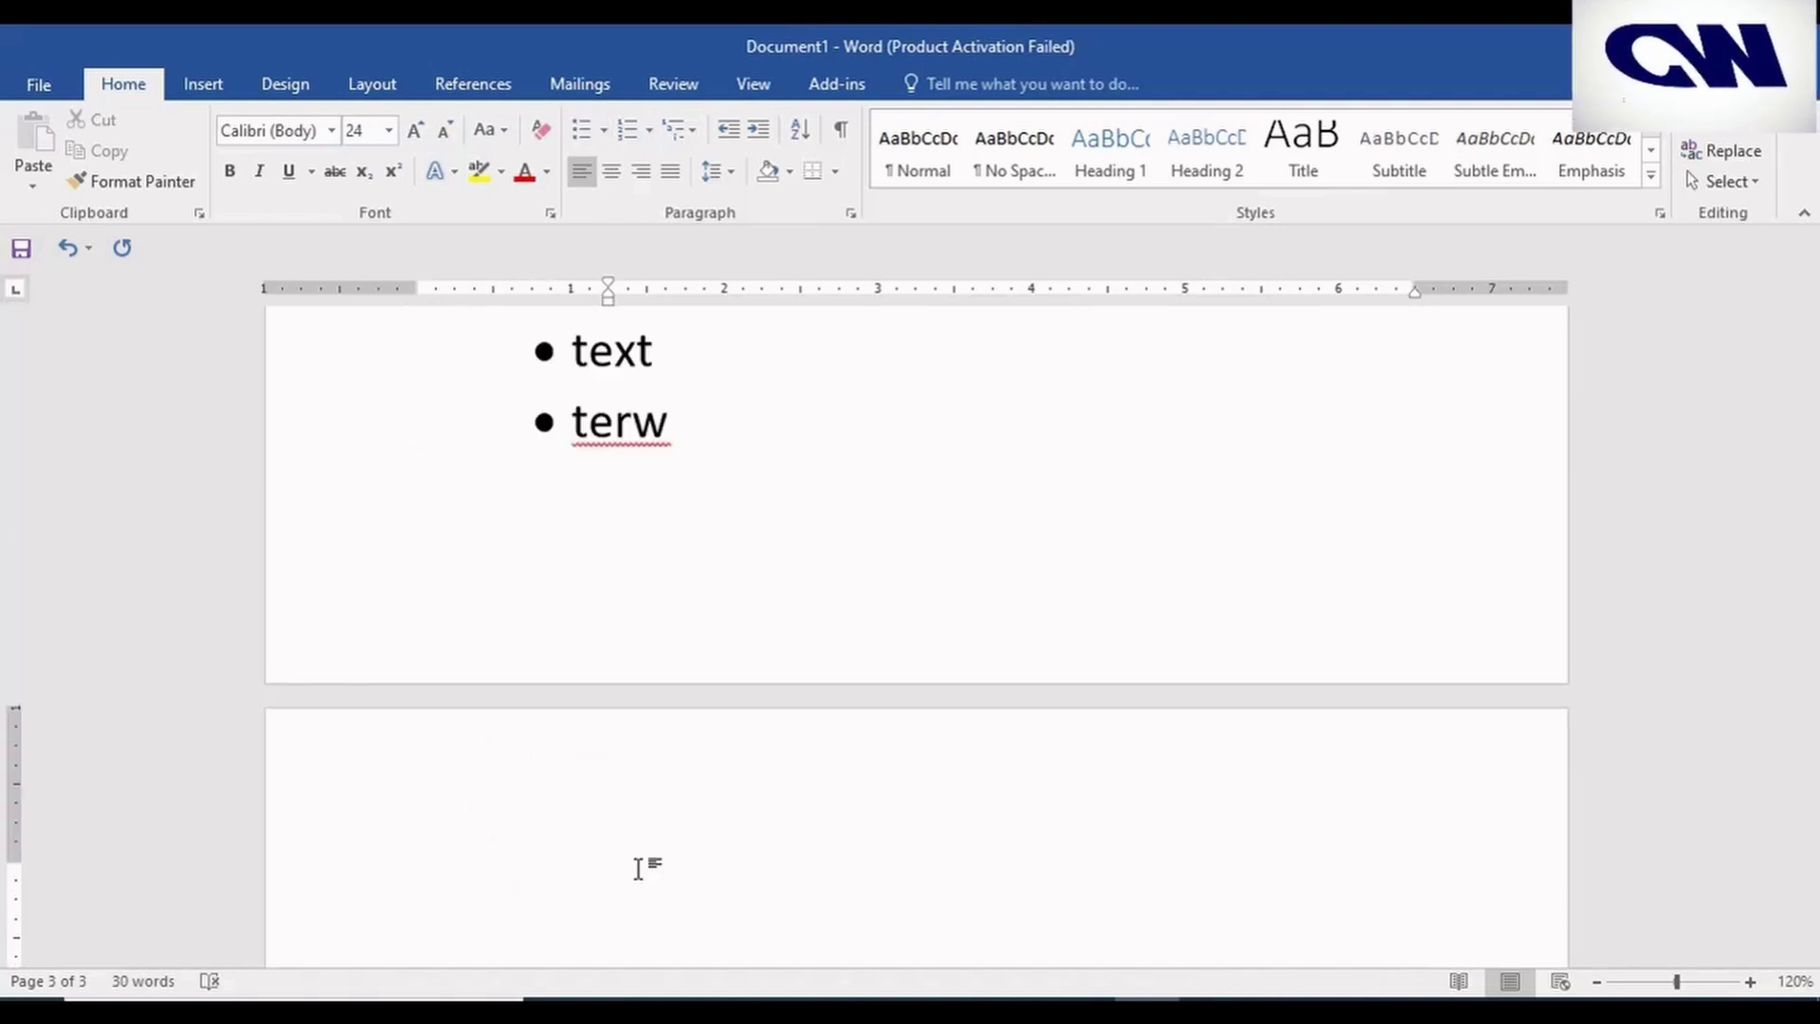
# Type a dash-bulleted list of two 'text' items, then start a 1) numbered list
pyautogui.write('-')
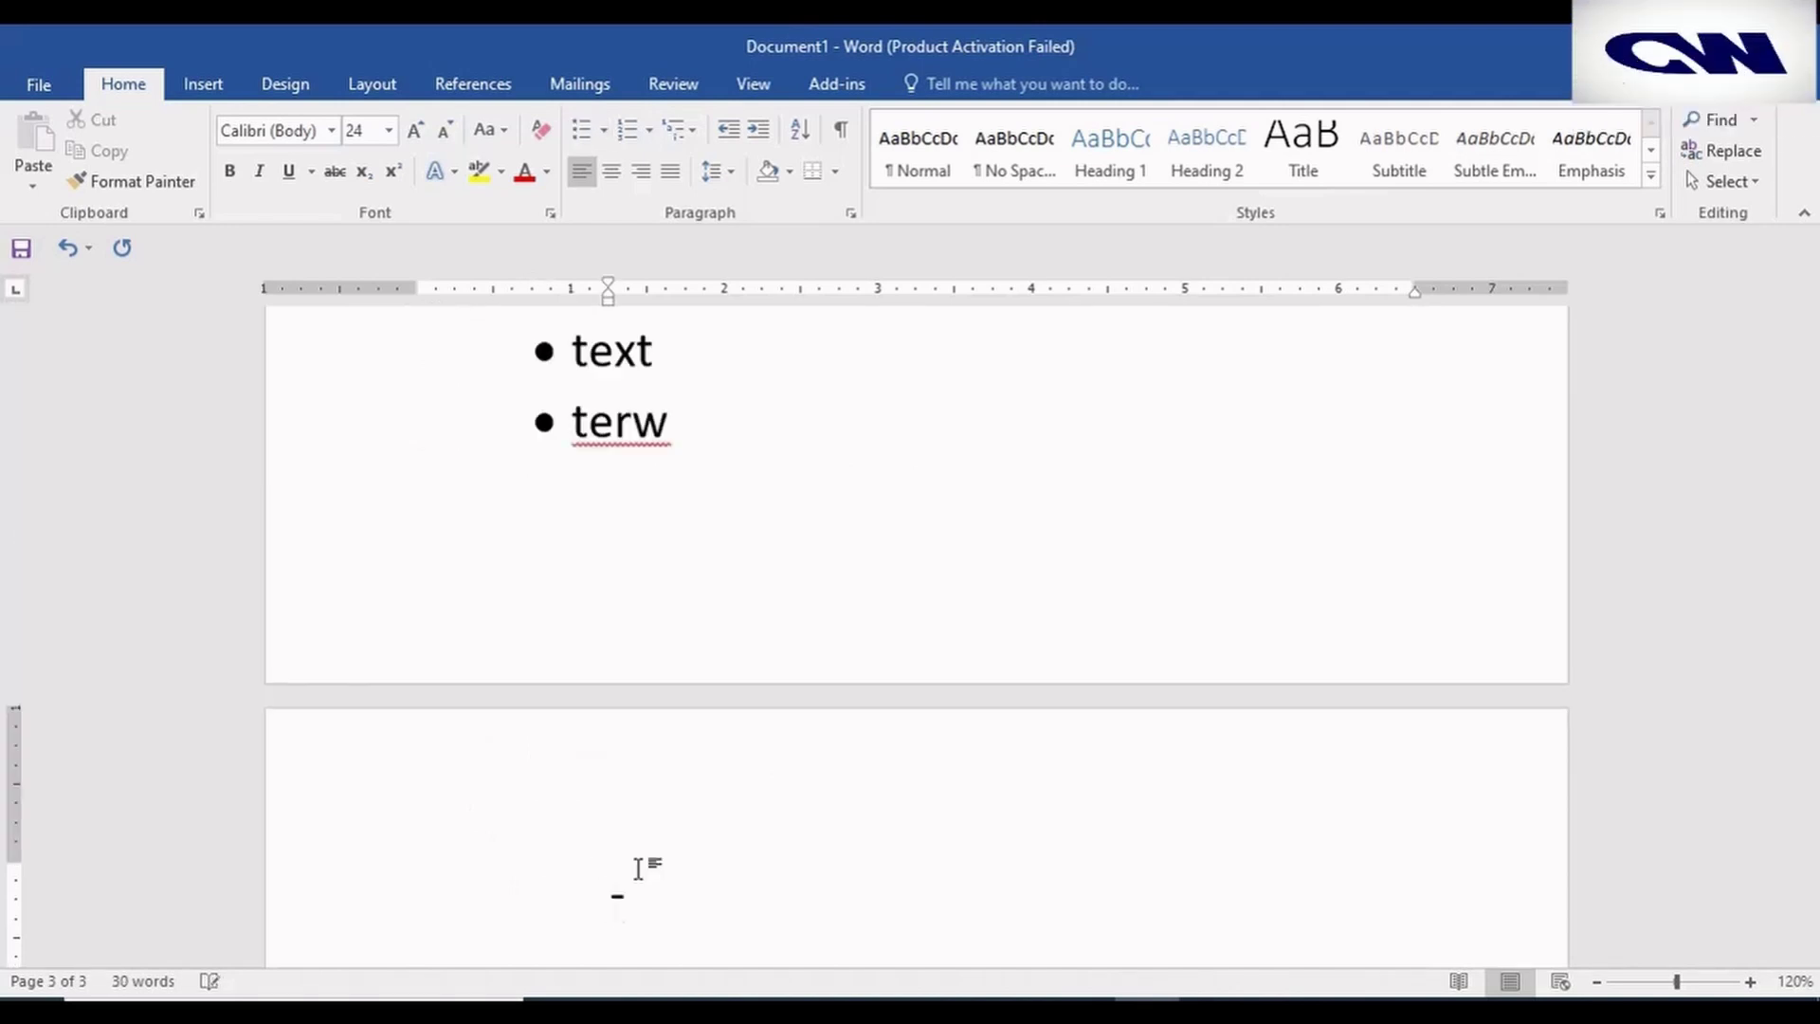
pyautogui.write(' te')
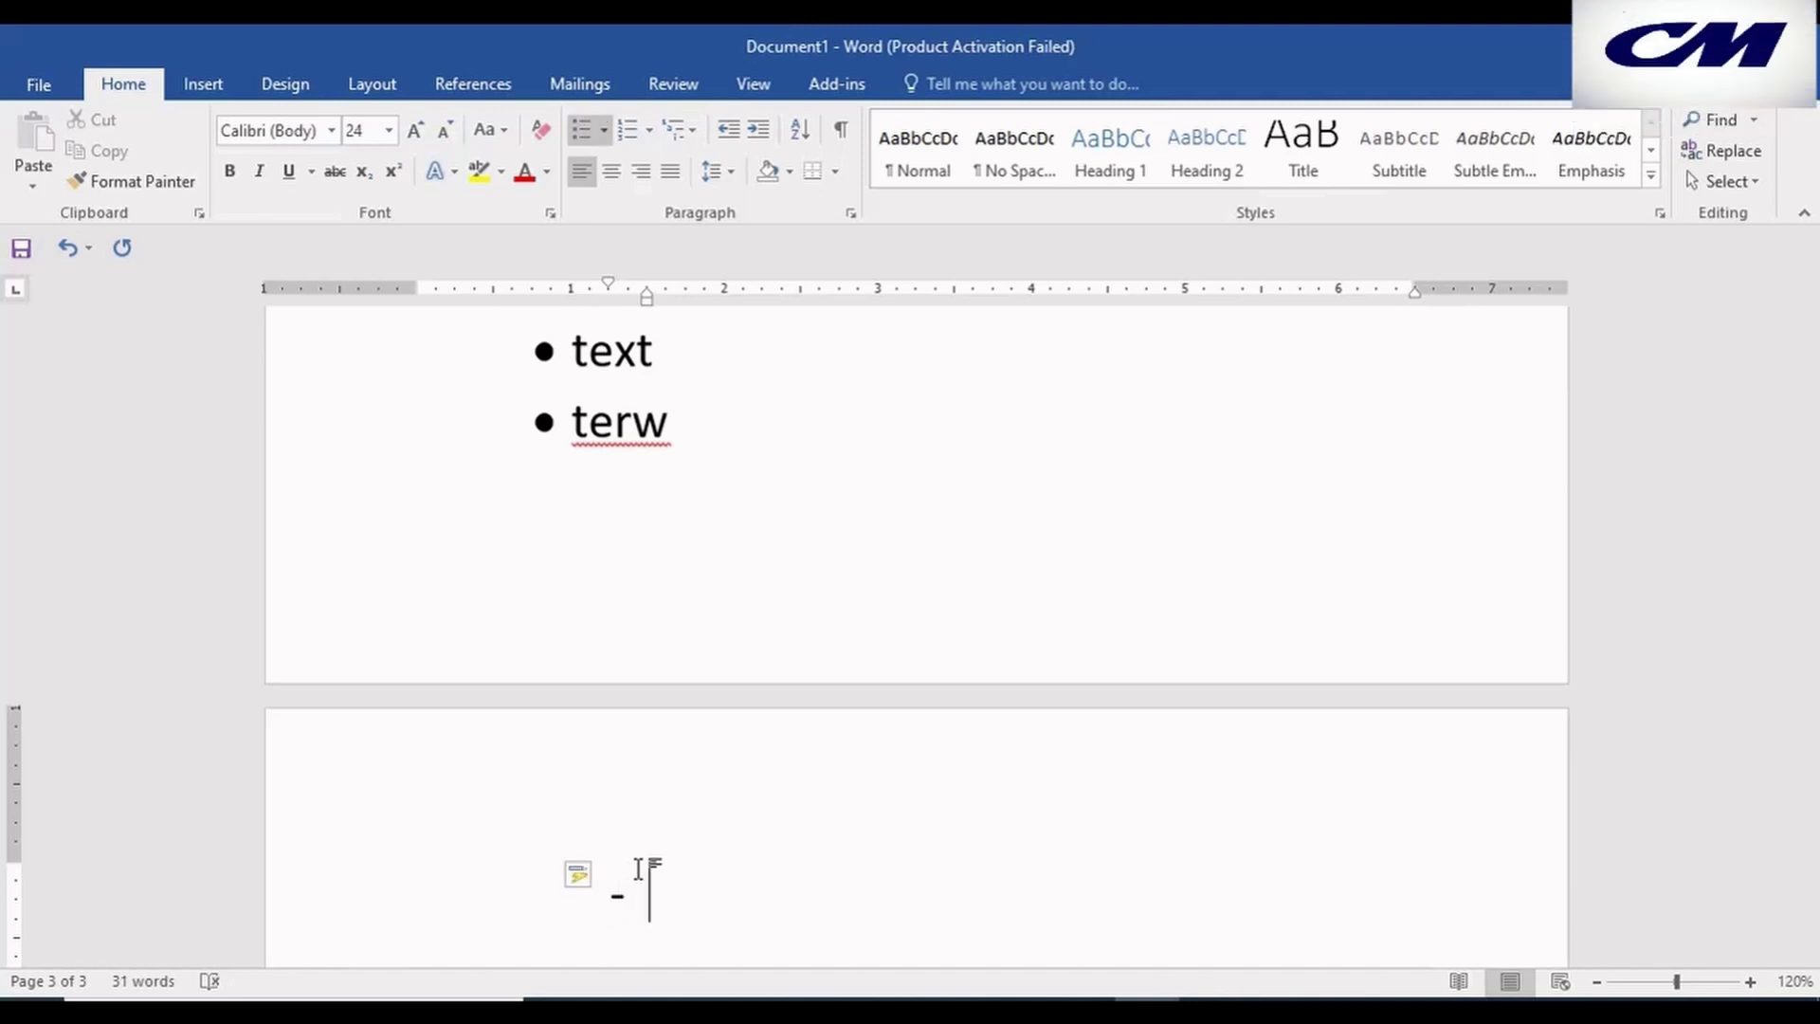
pyautogui.write('xt')
pyautogui.press('Return')
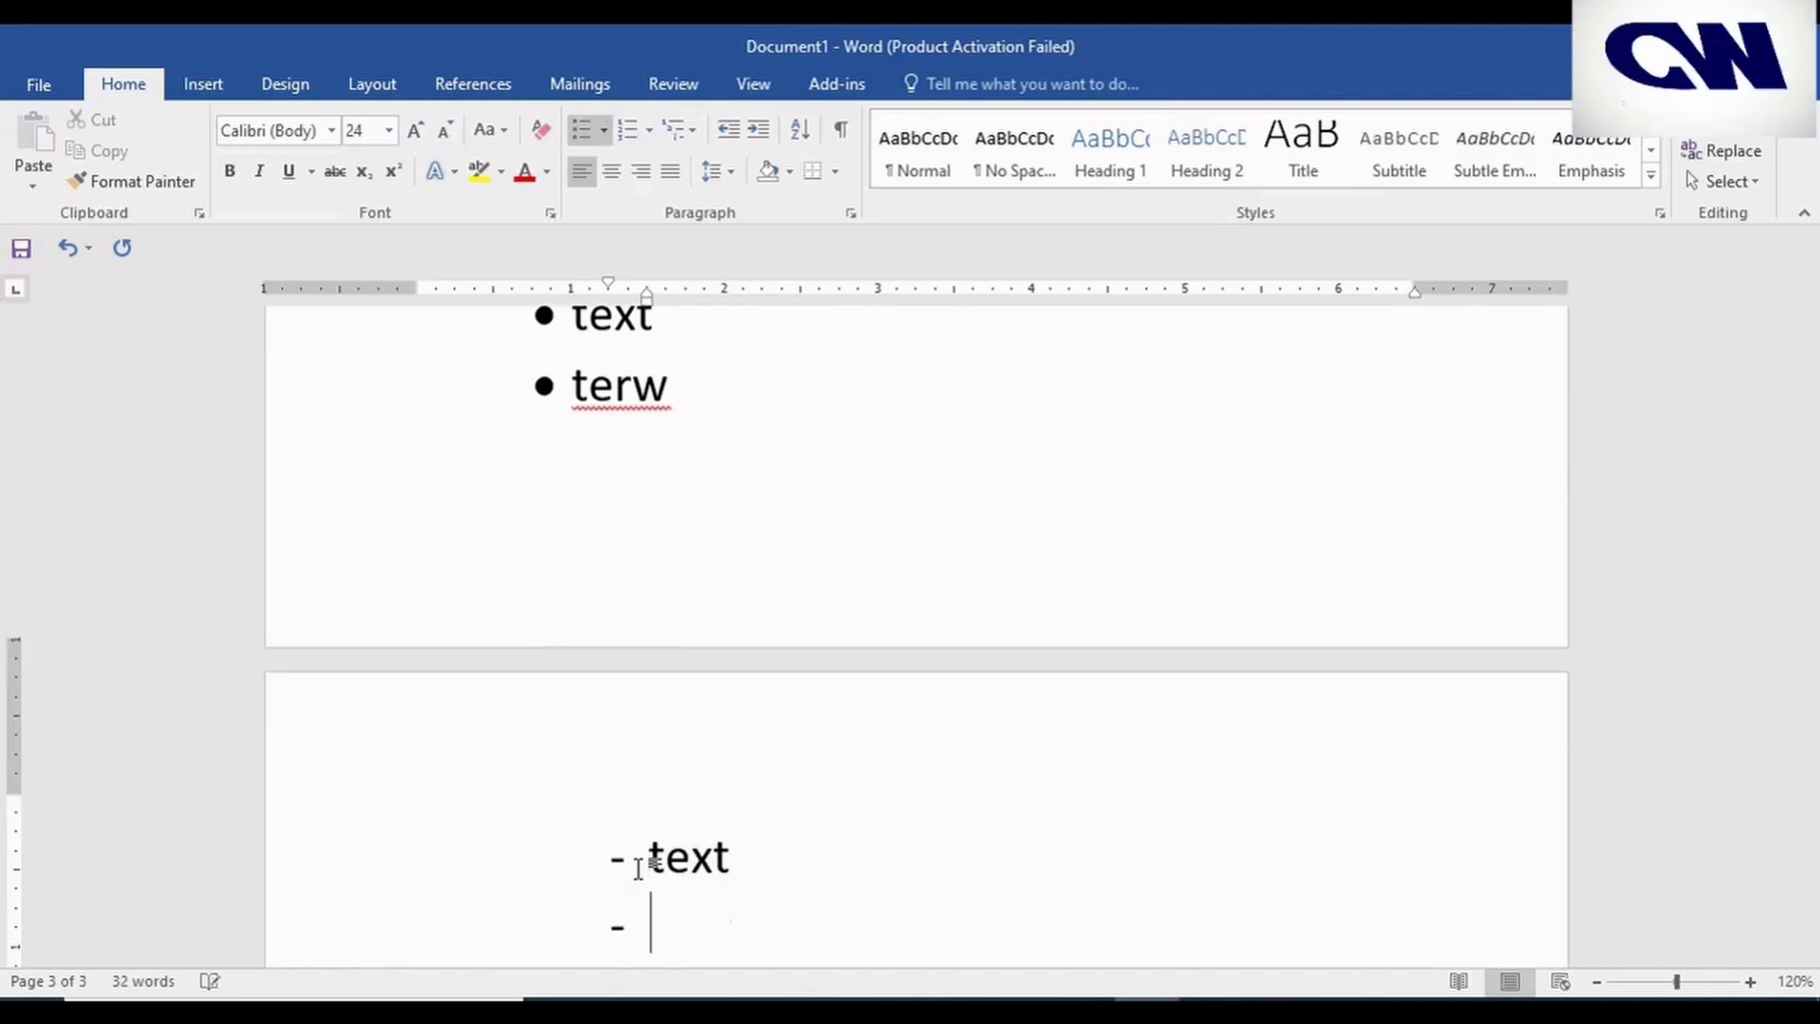
pyautogui.write('te')
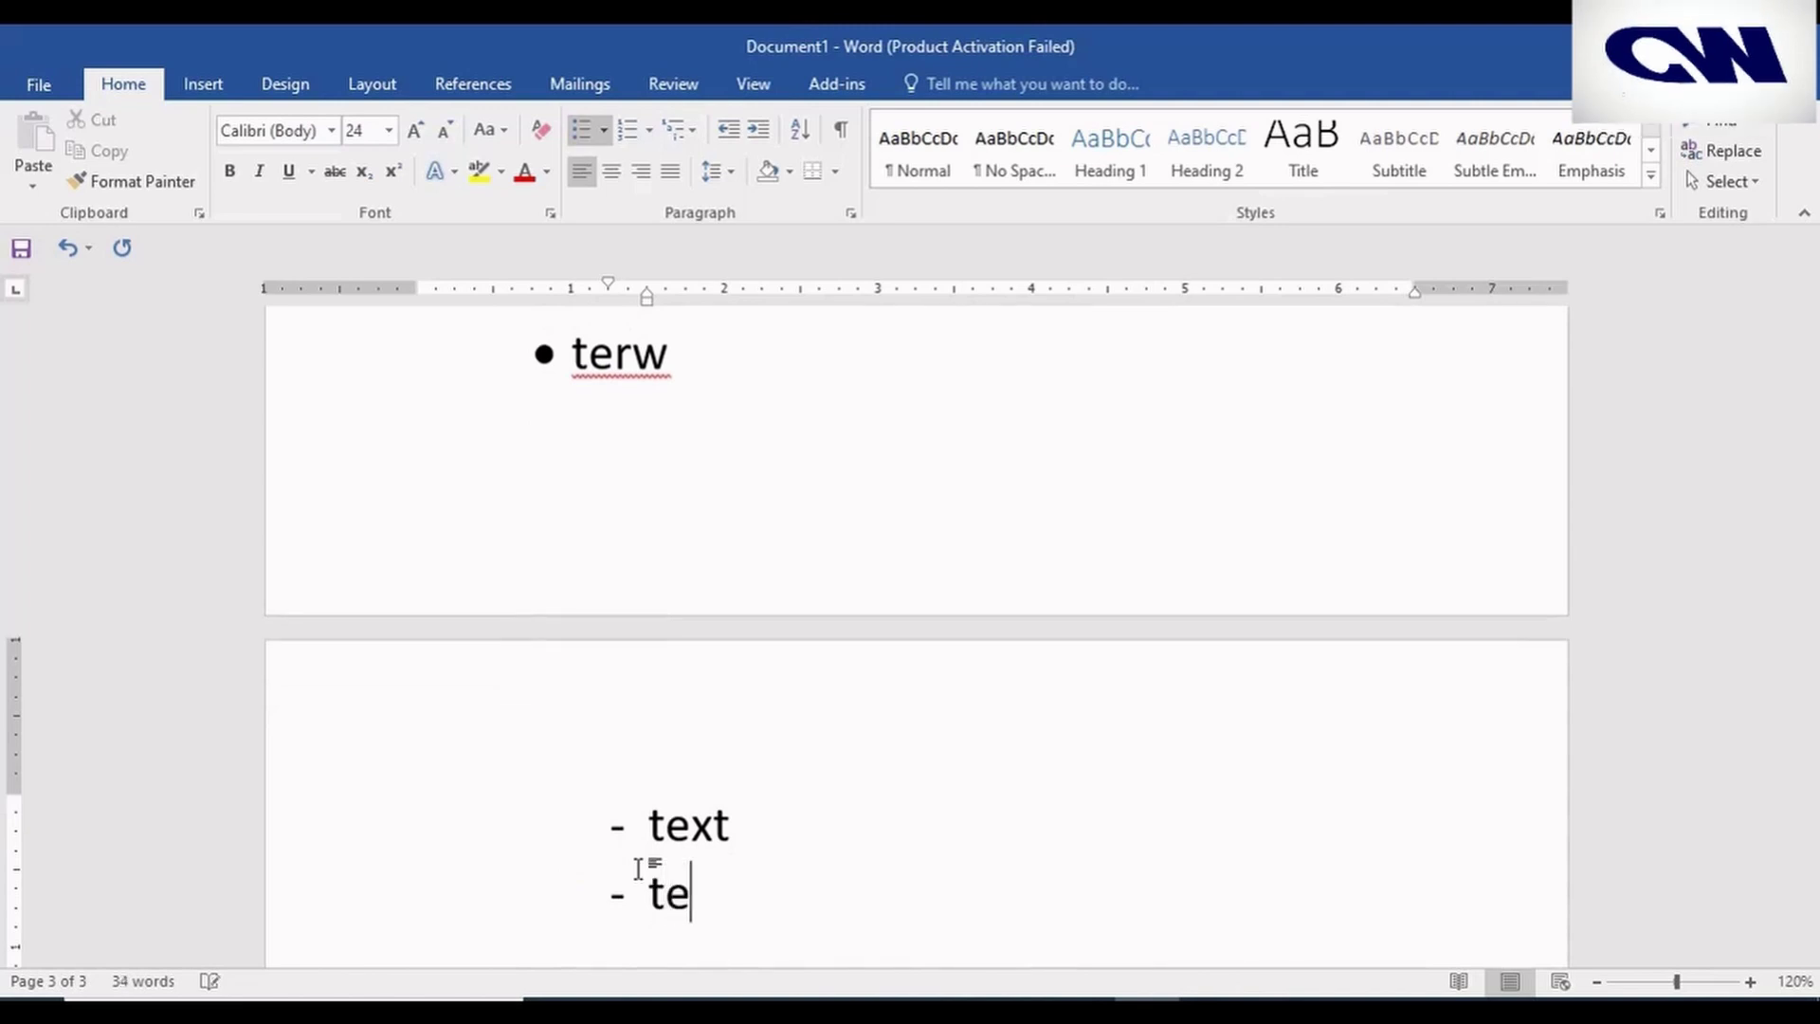
pyautogui.write('xt')
pyautogui.press('Return')
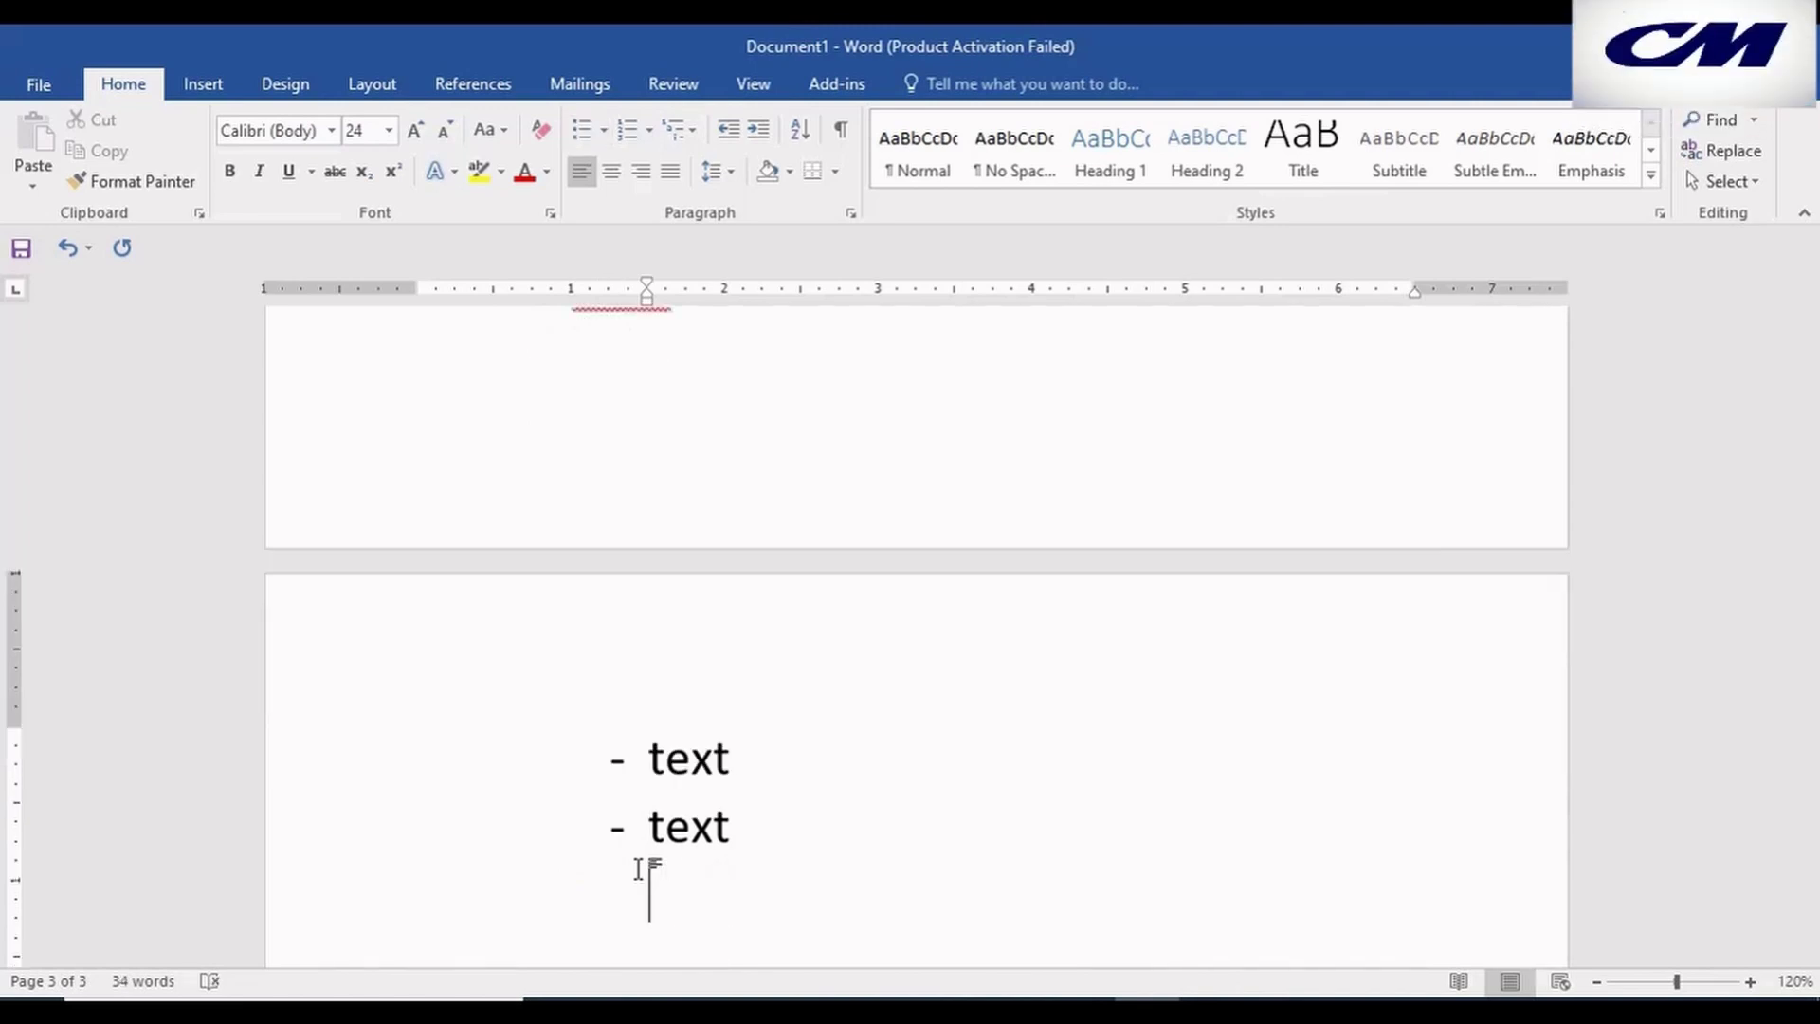
pyautogui.write('1')
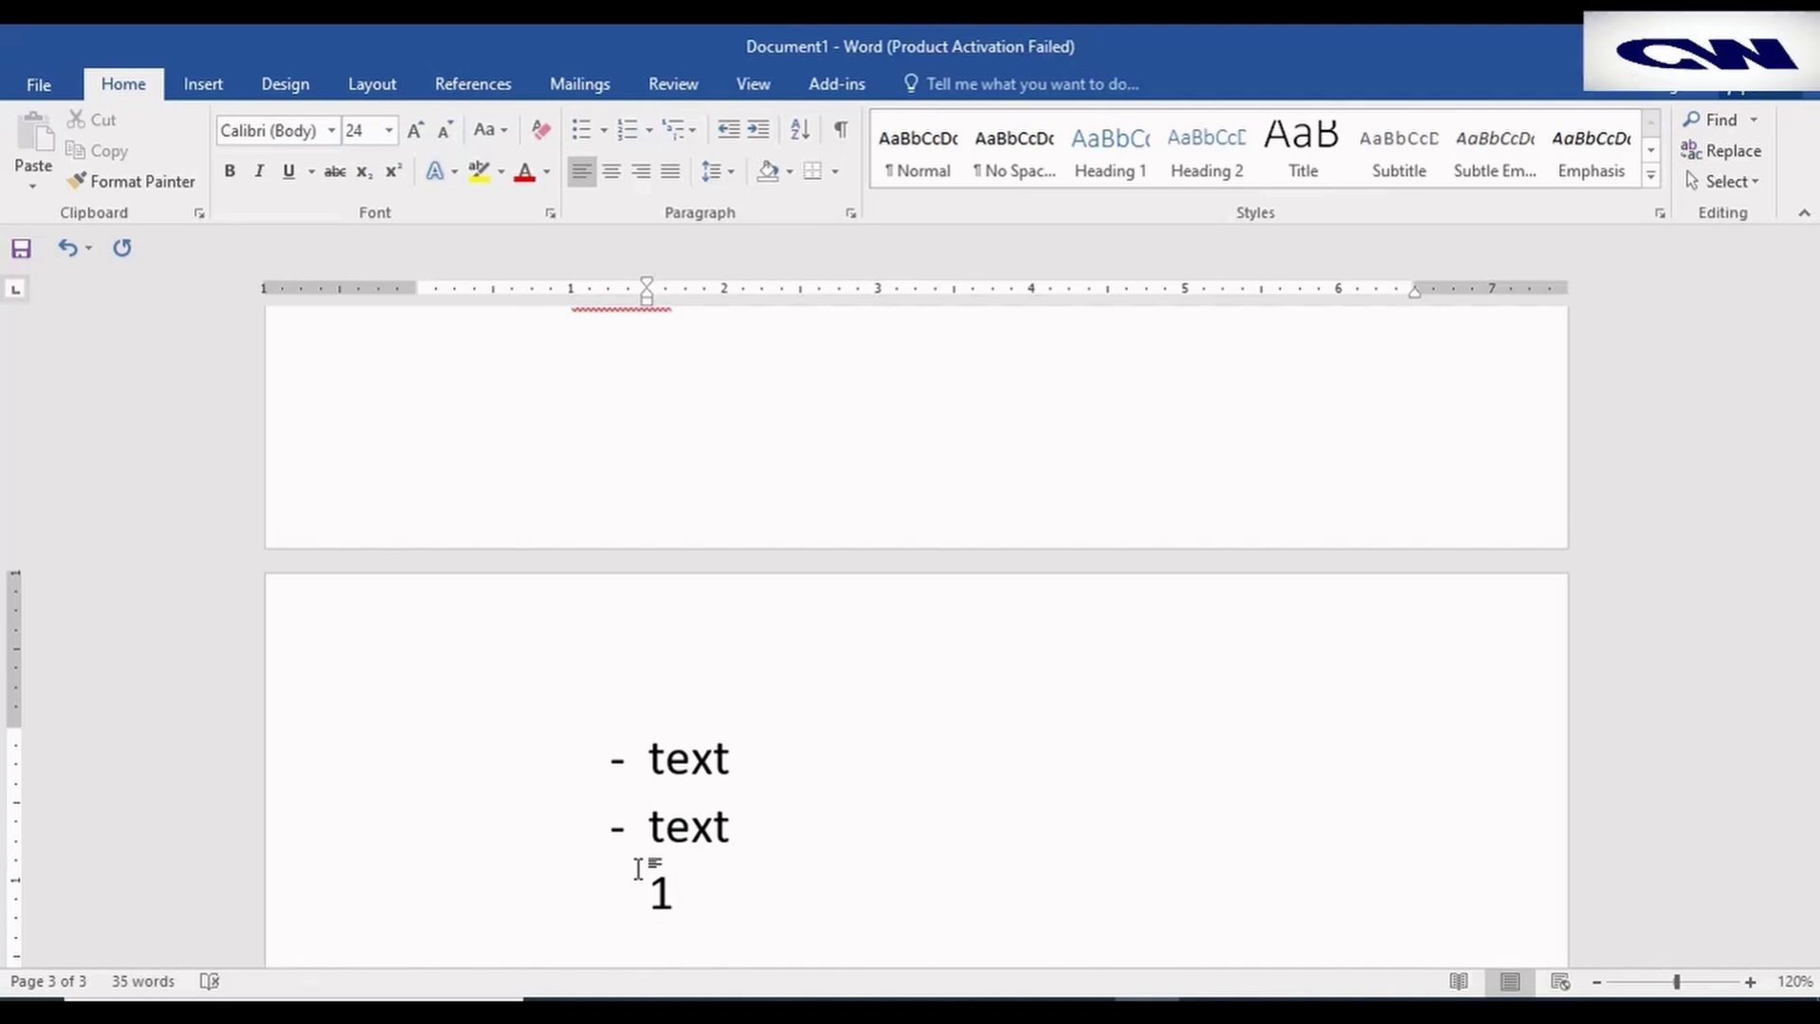
pyautogui.write(') text')
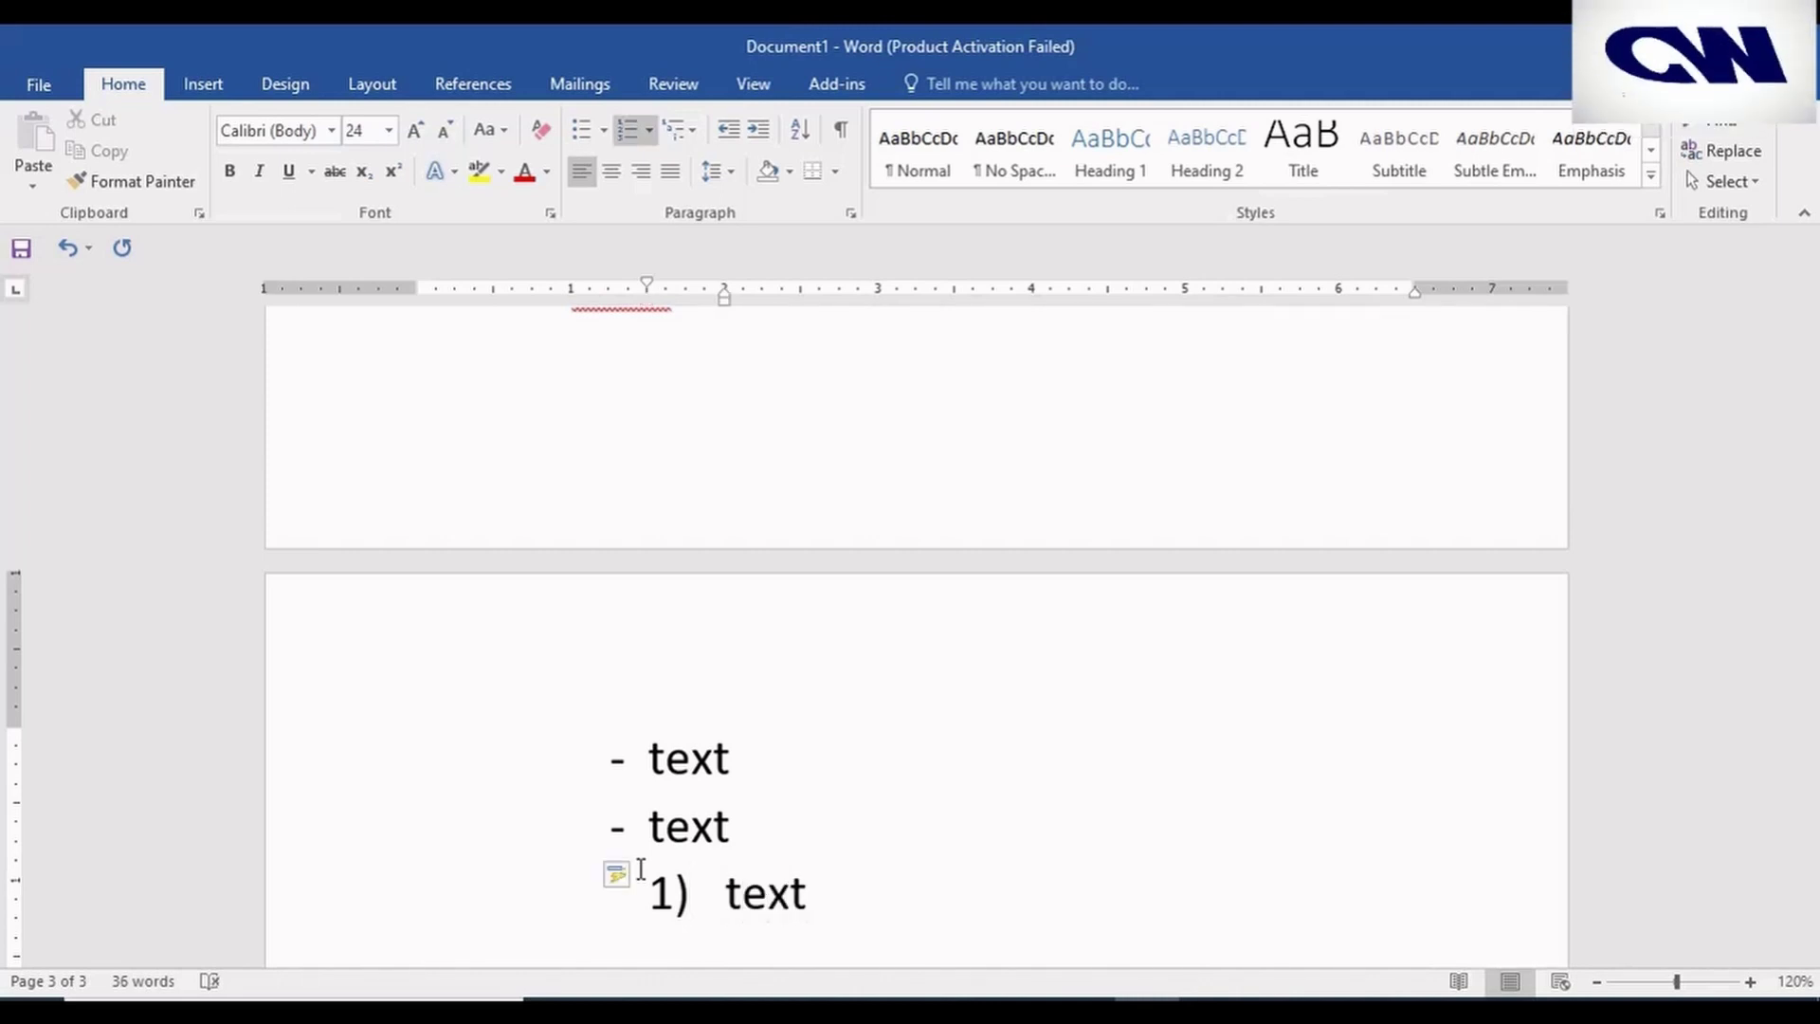
pyautogui.press('Return')
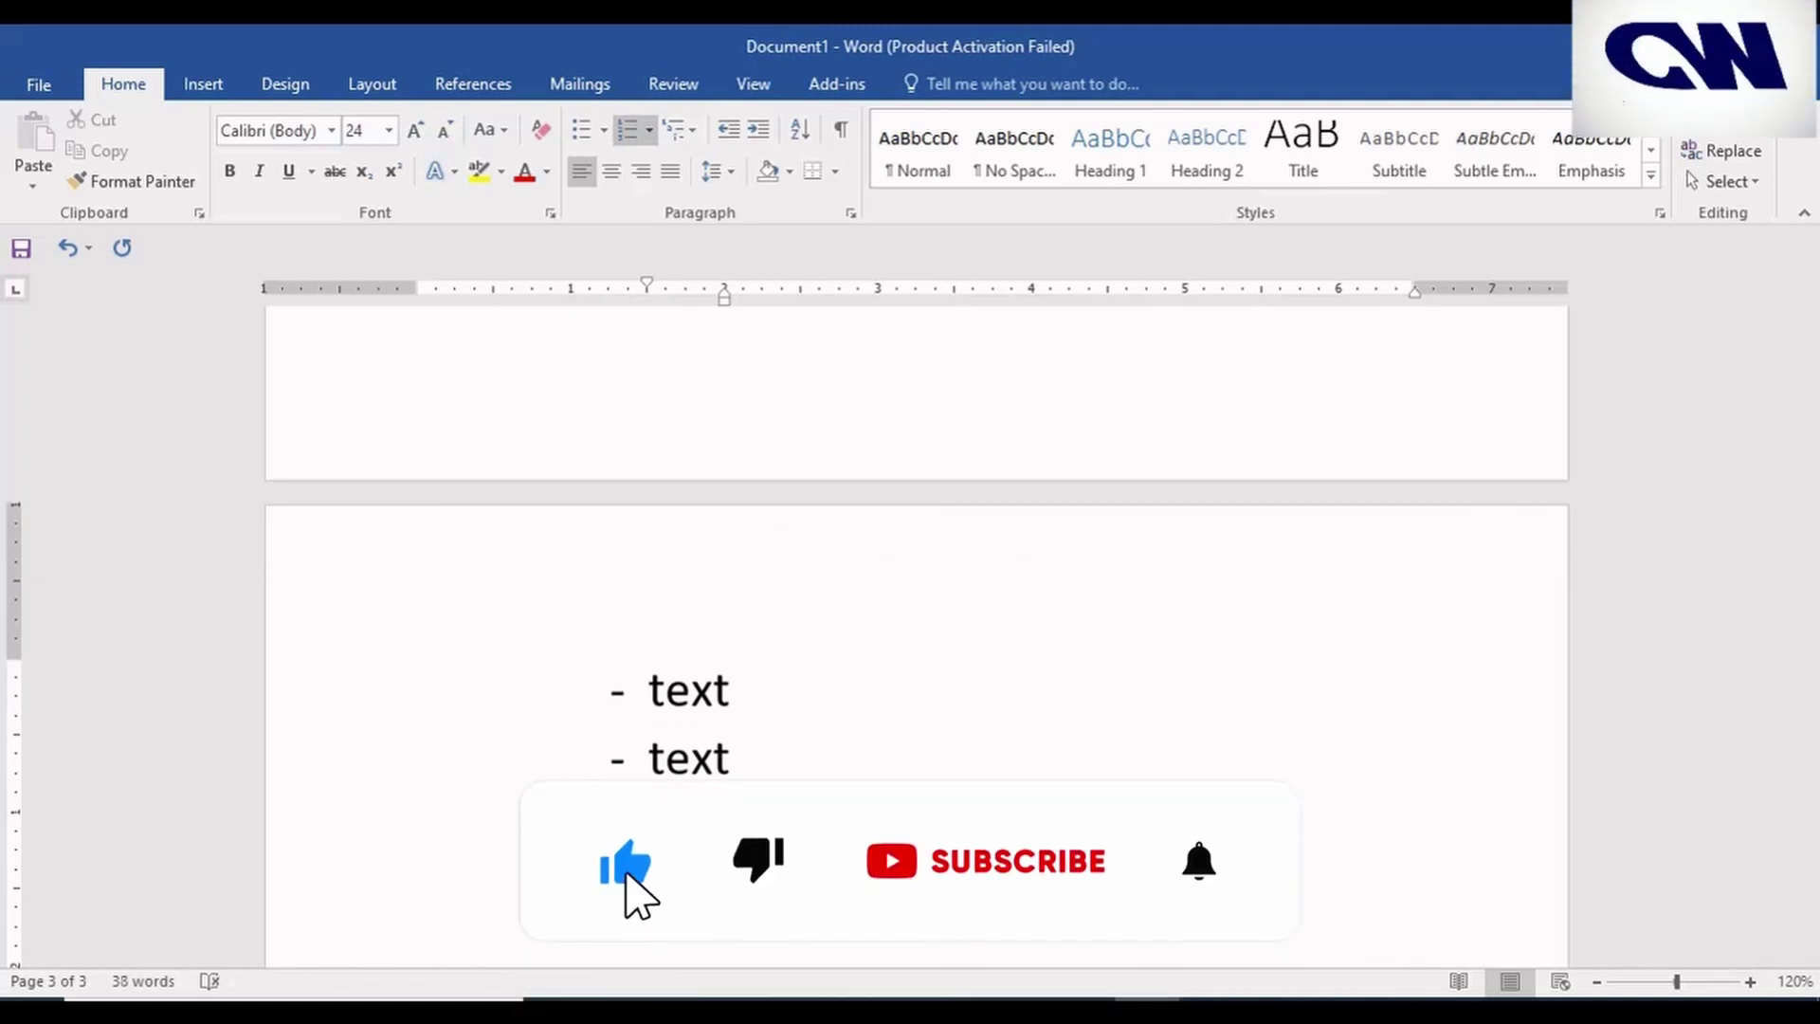
# End the 1)–2) numbered list on a plain line
pyautogui.scroll(-1, 916, 626)
pyautogui.scroll(-1, 916, 626)
pyautogui.press('Return')
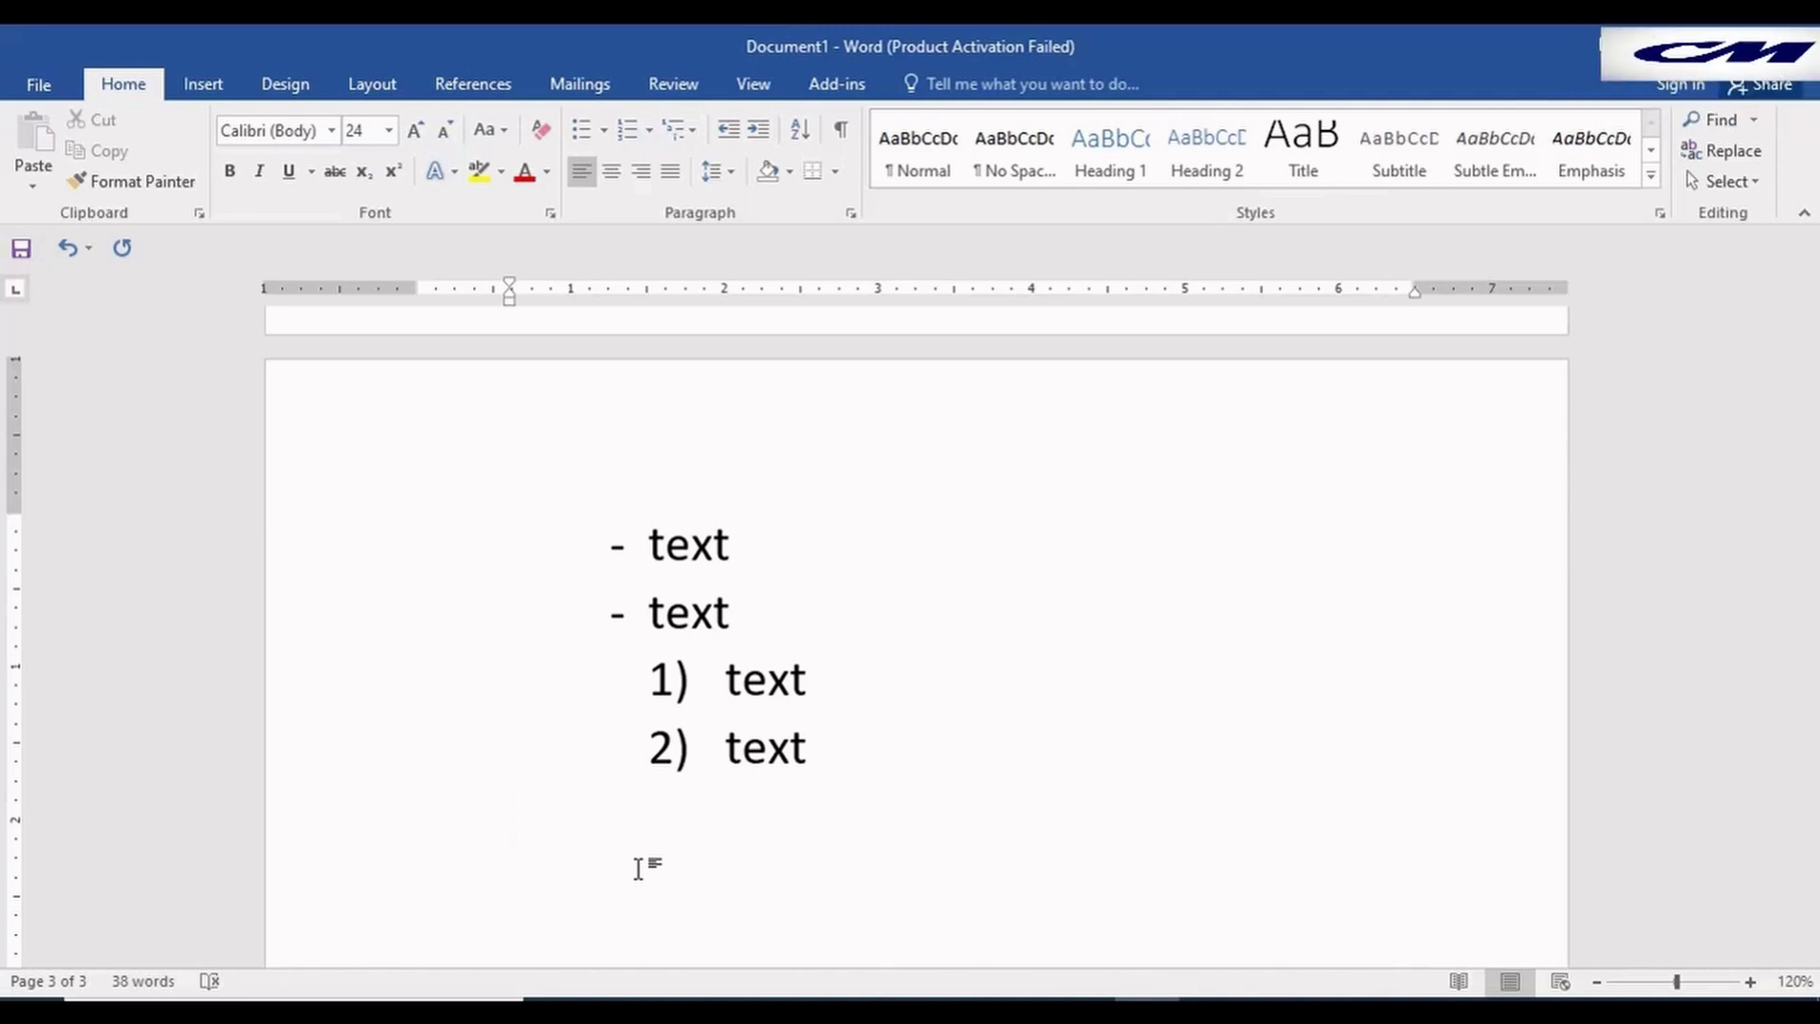
# Create an ==> arrow-bulleted list of two 'text' lines and end it on a plain line
pyautogui.write('=')
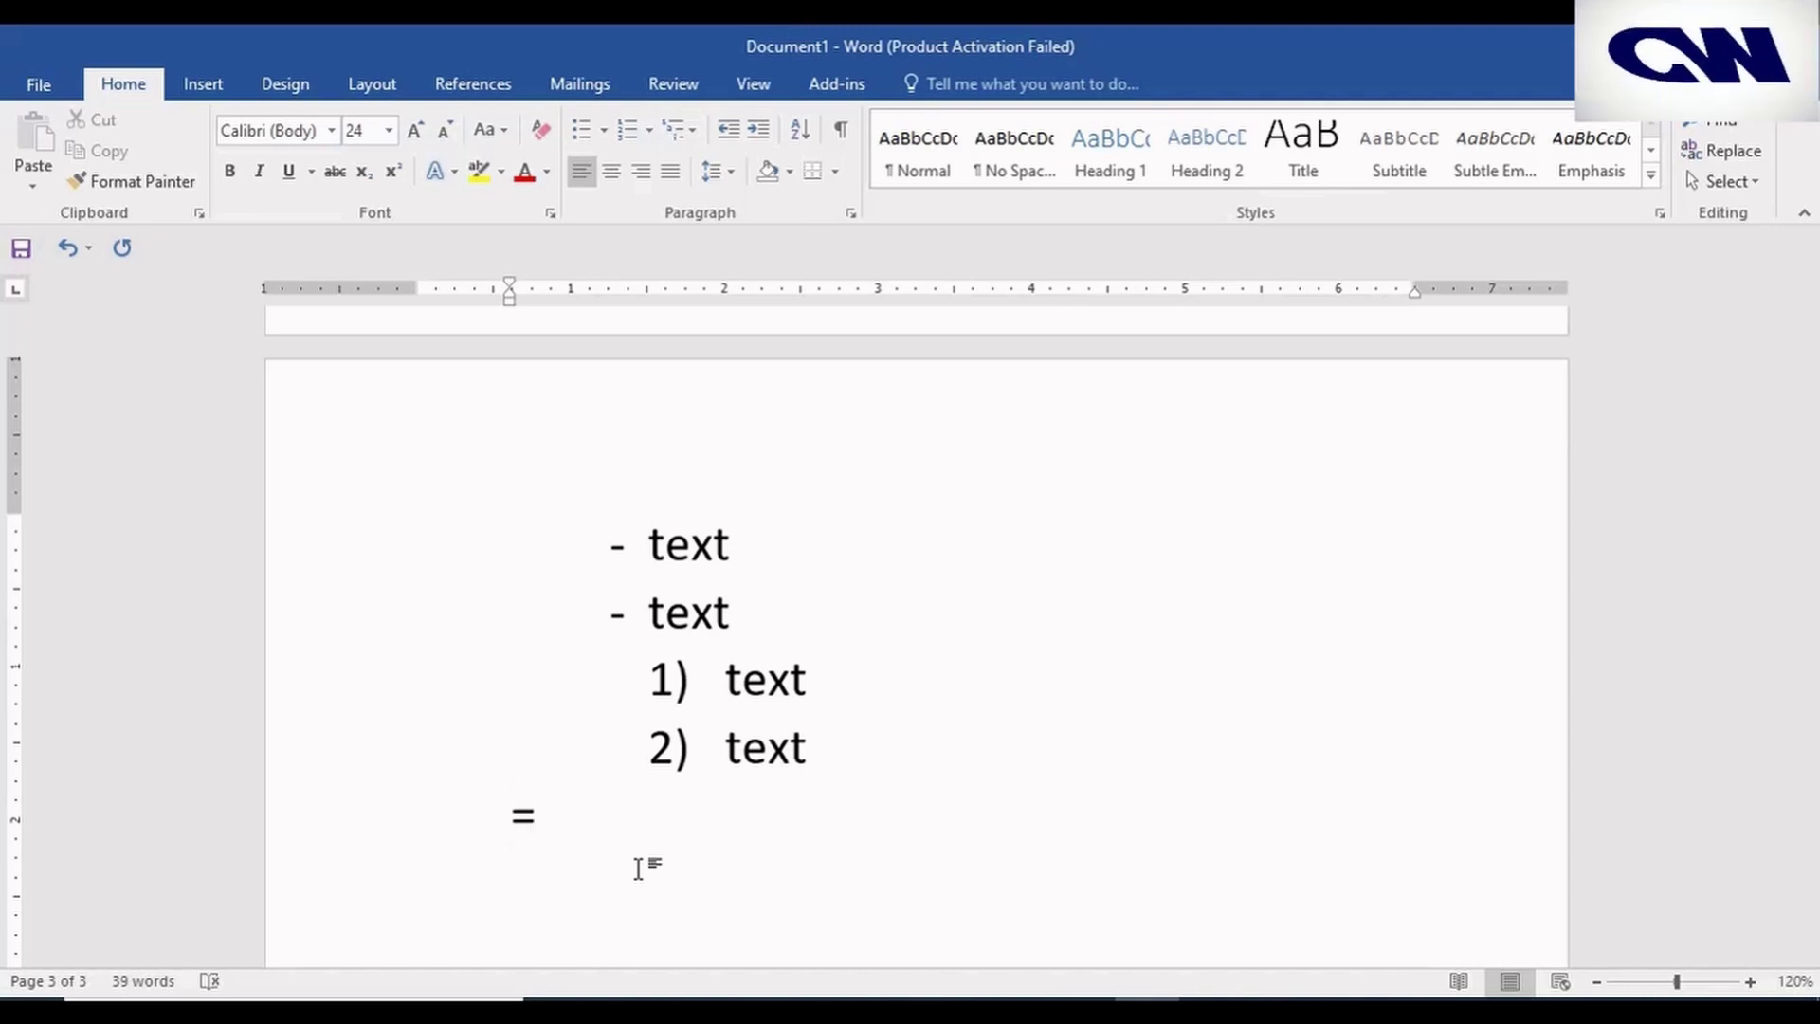
pyautogui.write('=>')
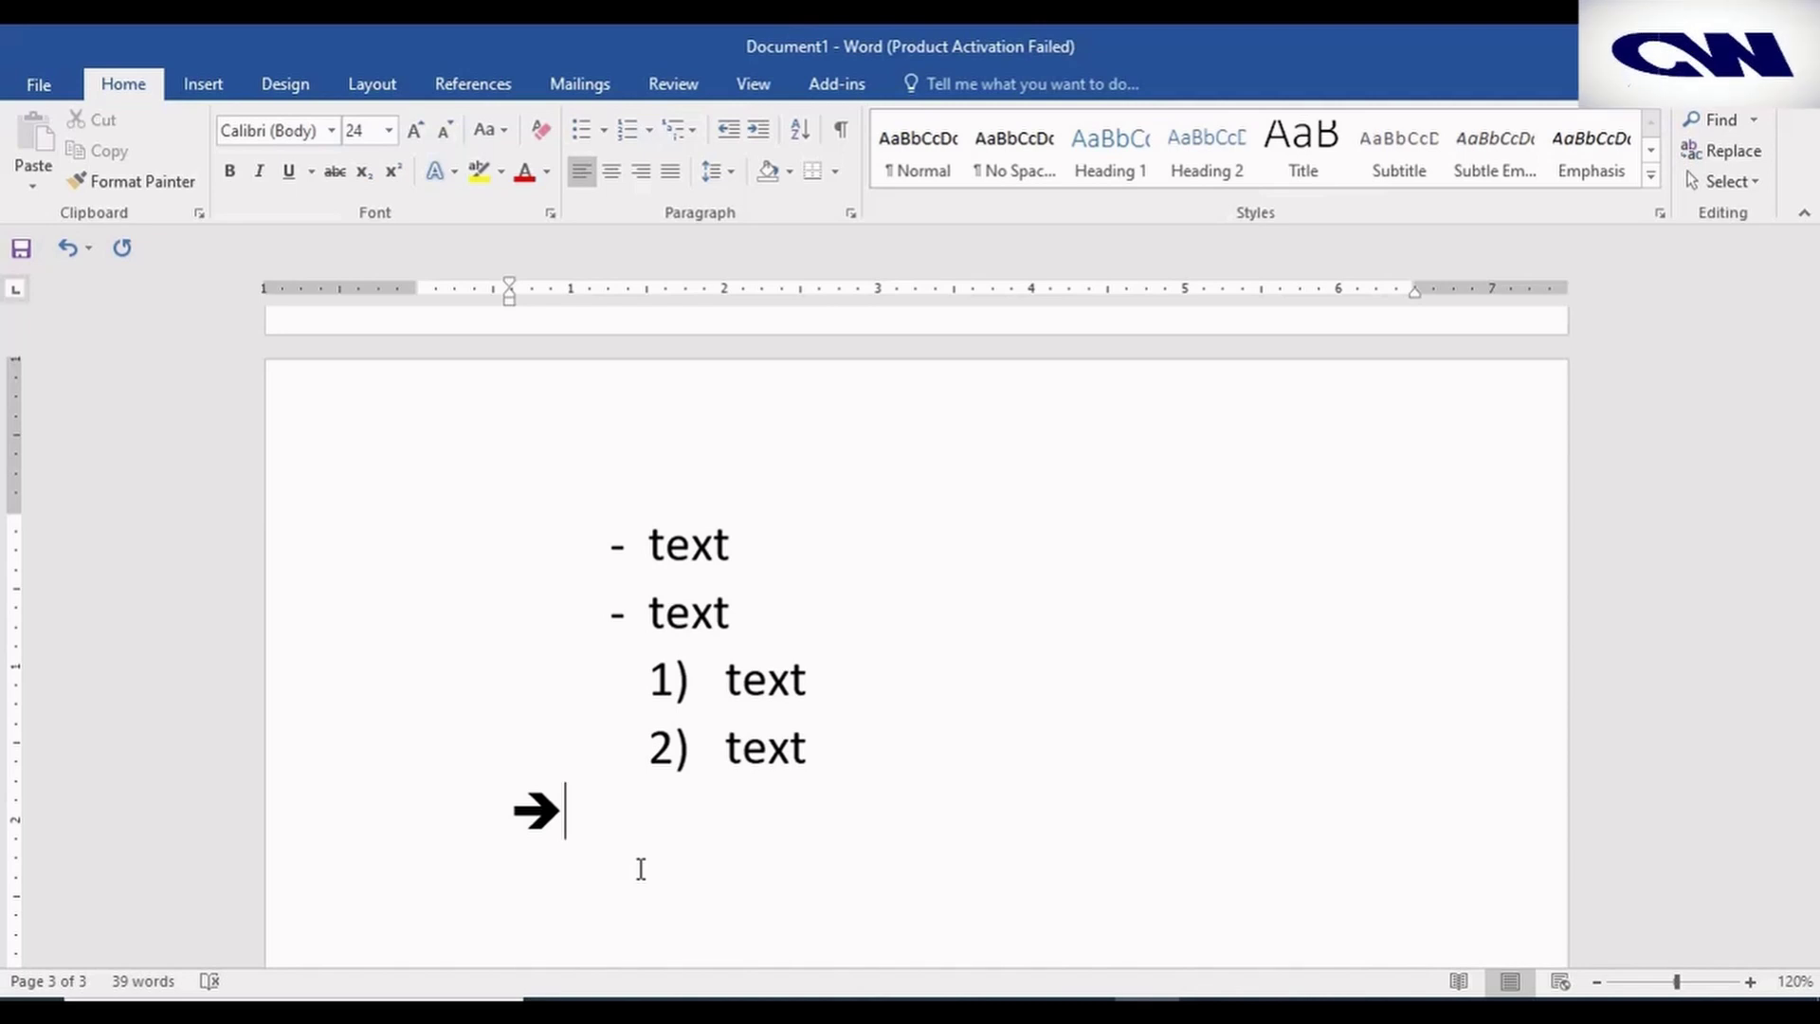
pyautogui.press('space')
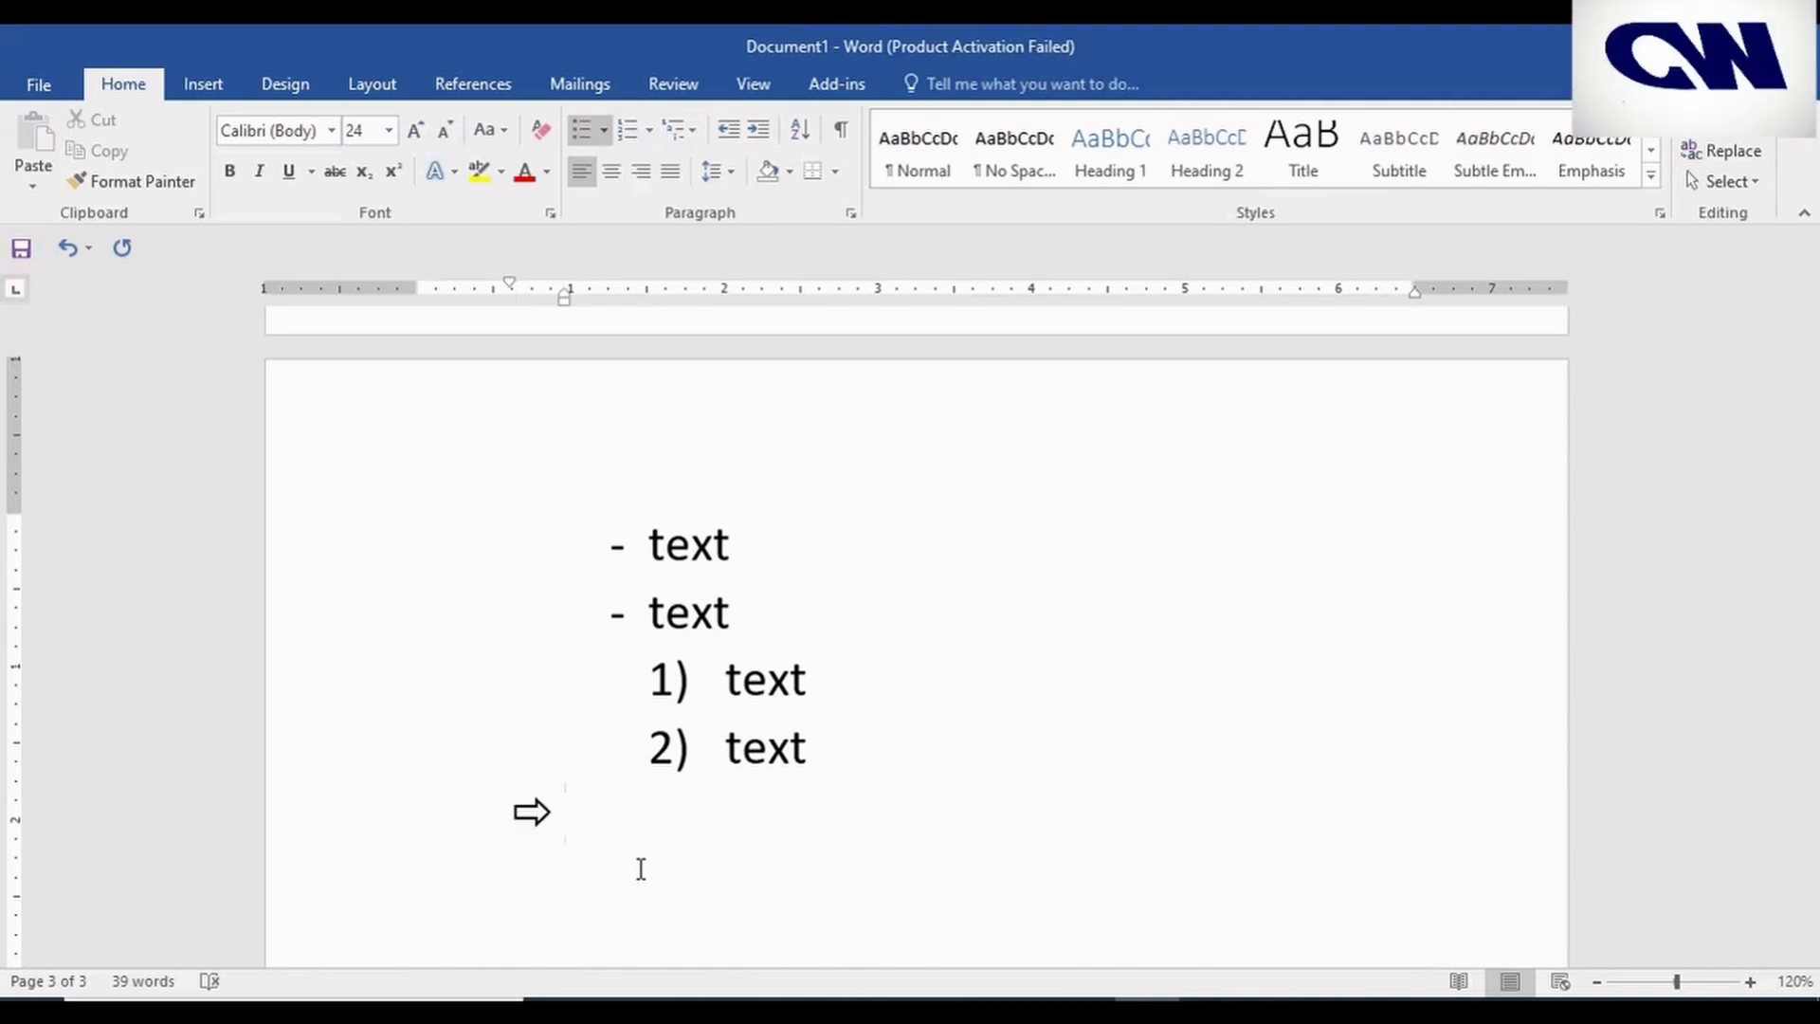
pyautogui.write('text')
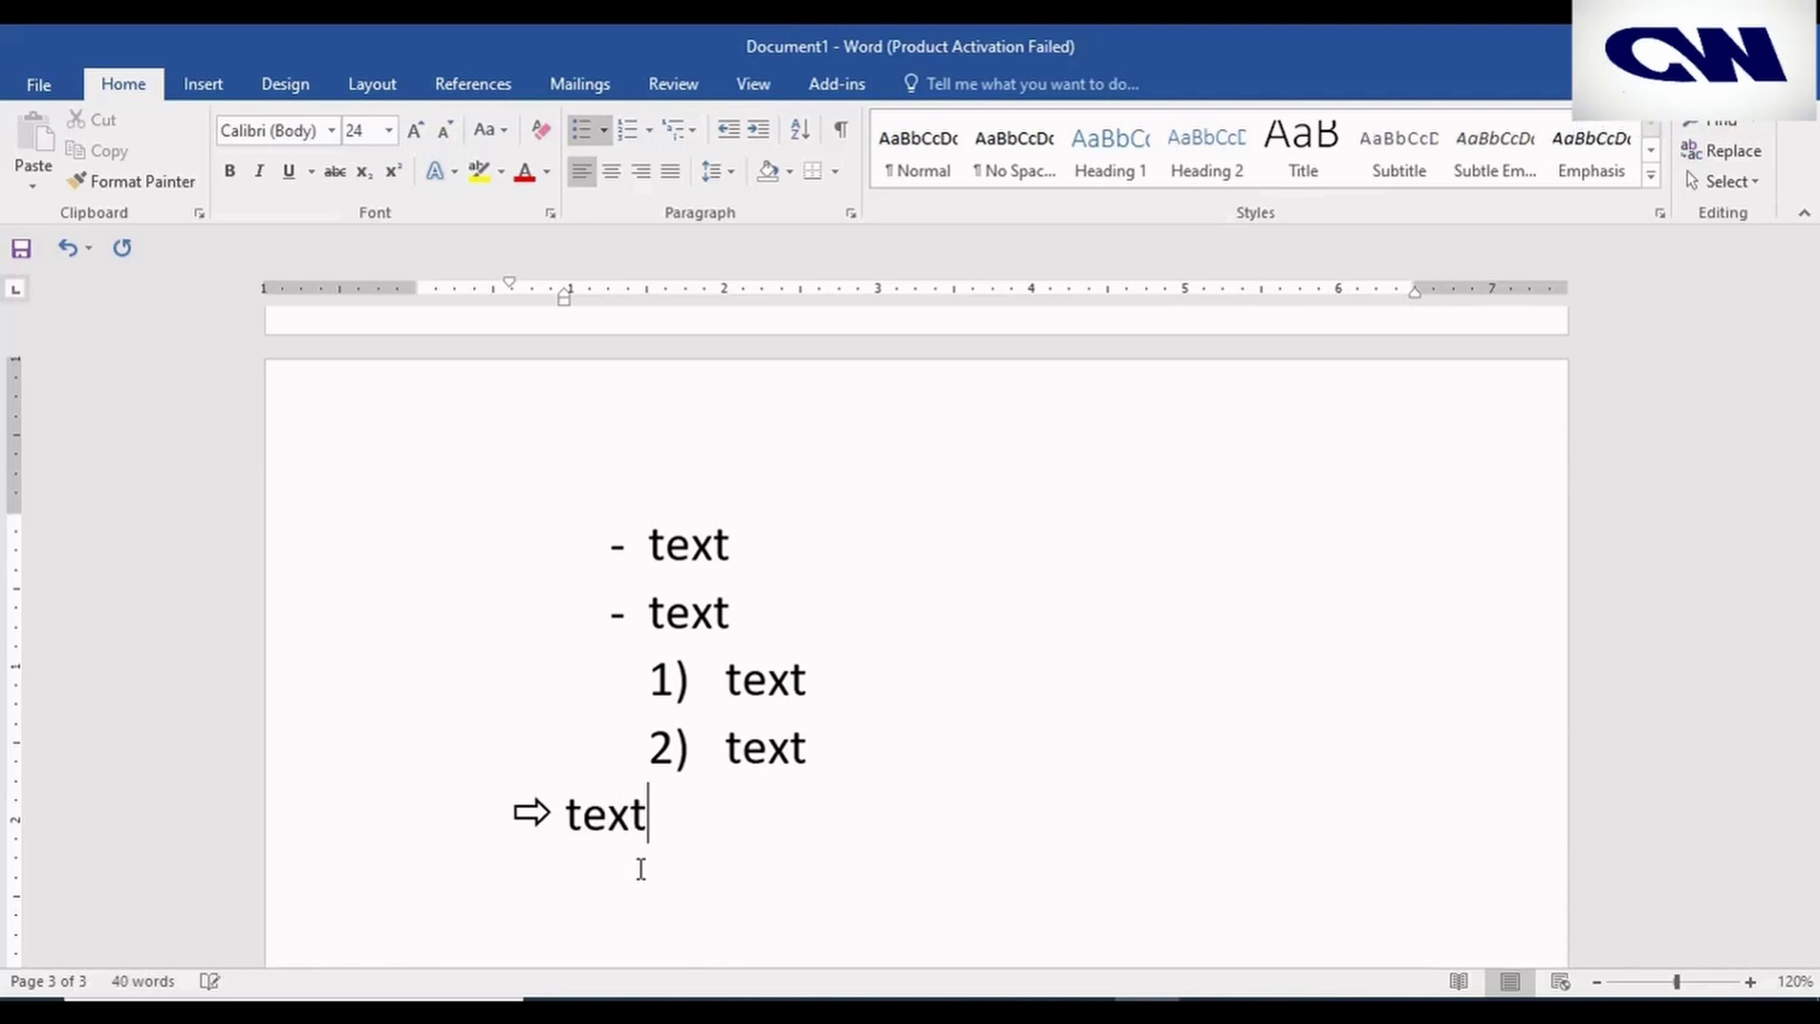
pyautogui.press('Return')
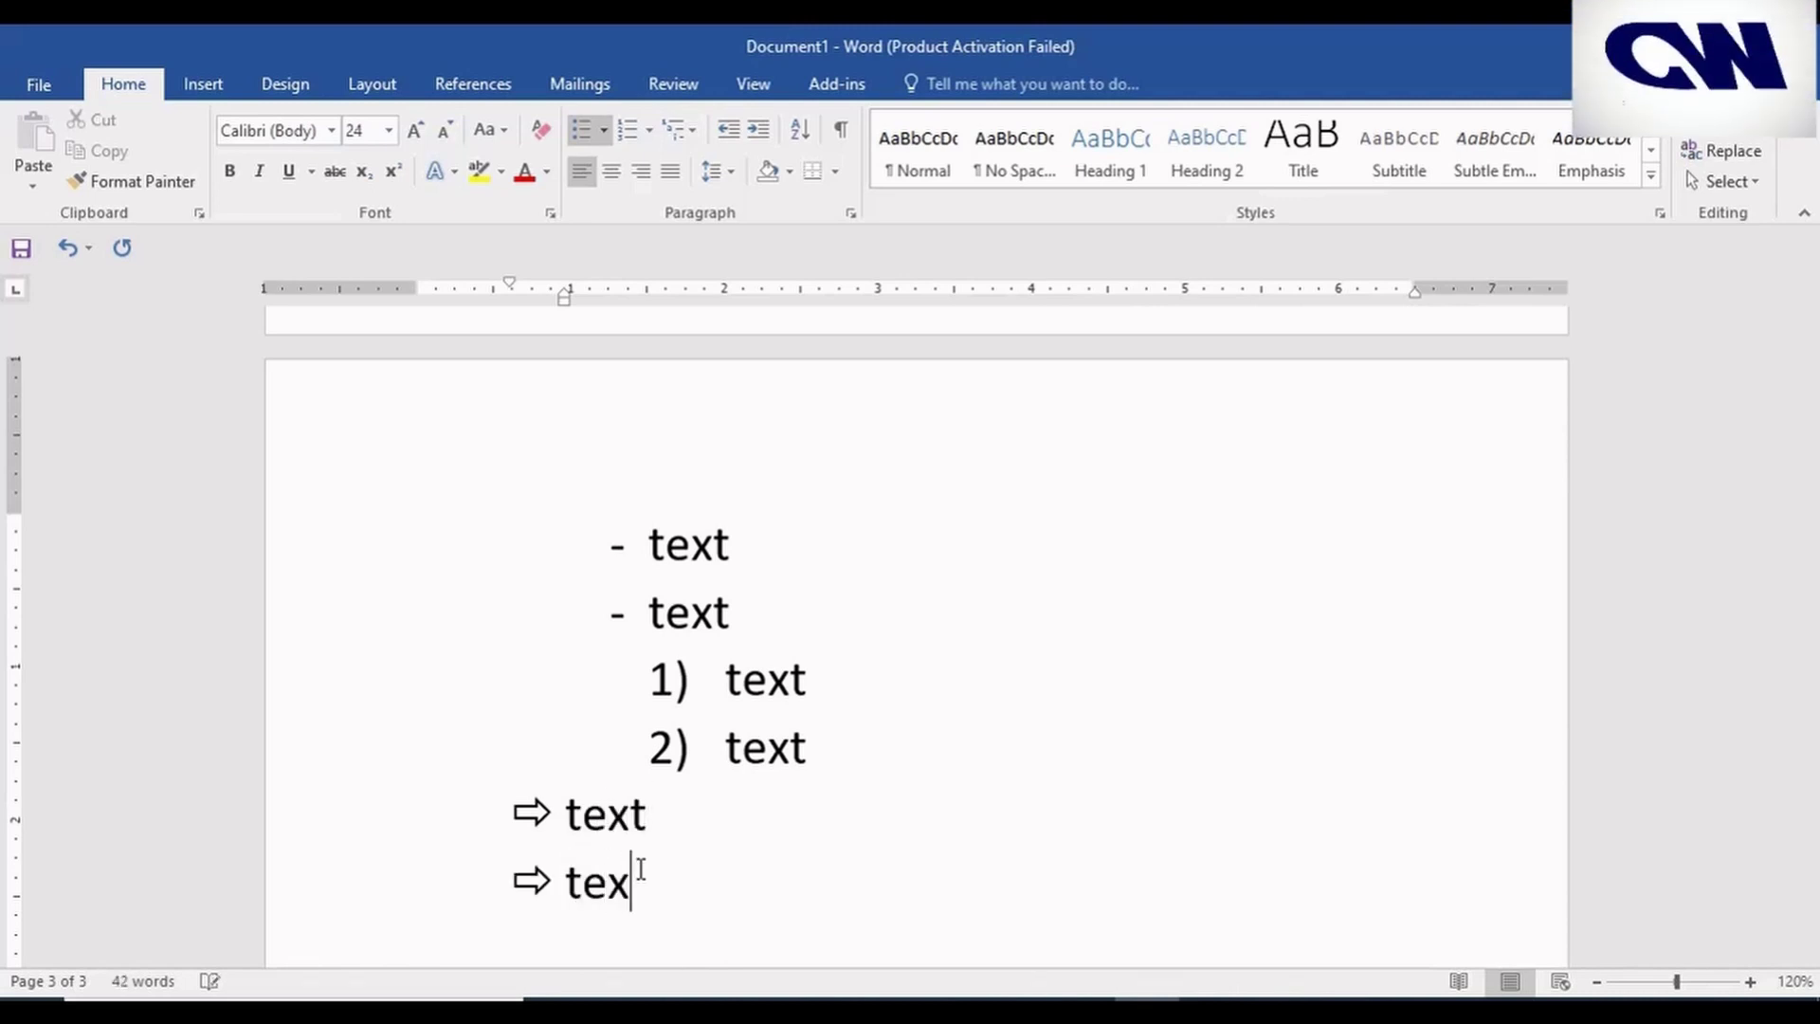
pyautogui.press('Return')
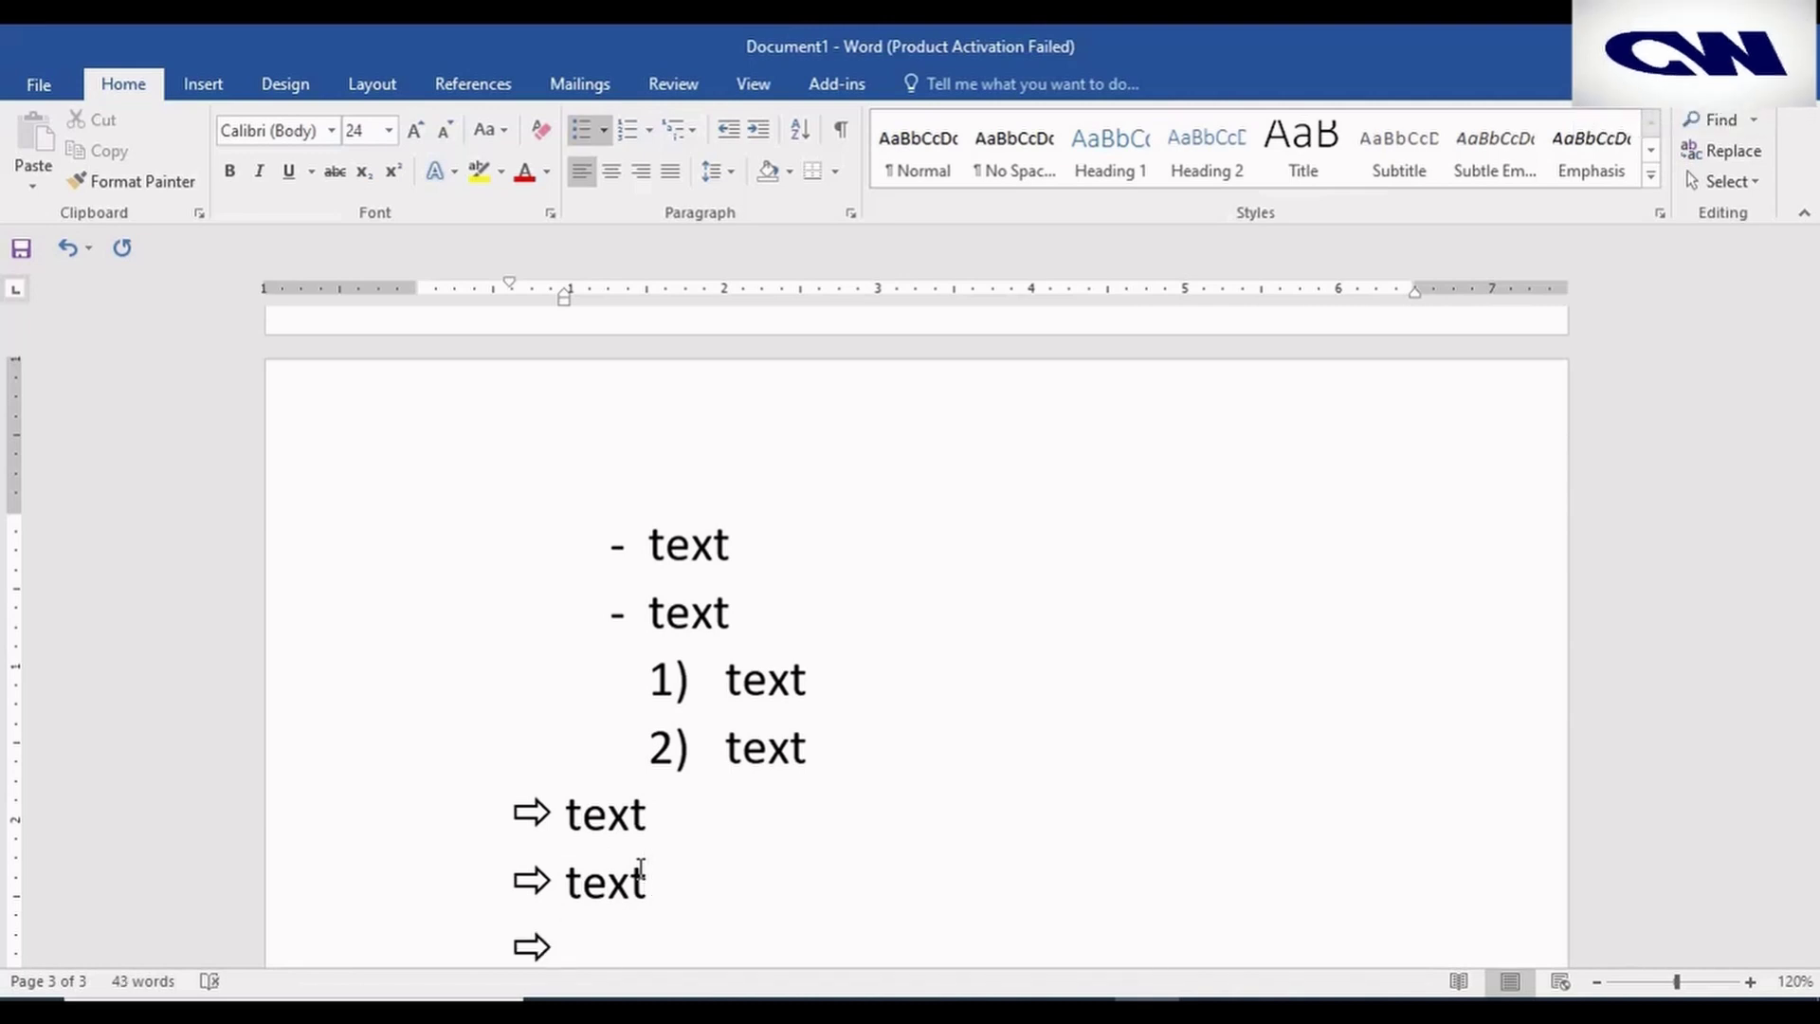
pyautogui.press('BackSpace')
pyautogui.press('BackSpace')
# Make a bold left-arrow bulleted list of two 'text' lines, end it, and start an a) item
pyautogui.scroll(-2, 641, 867)
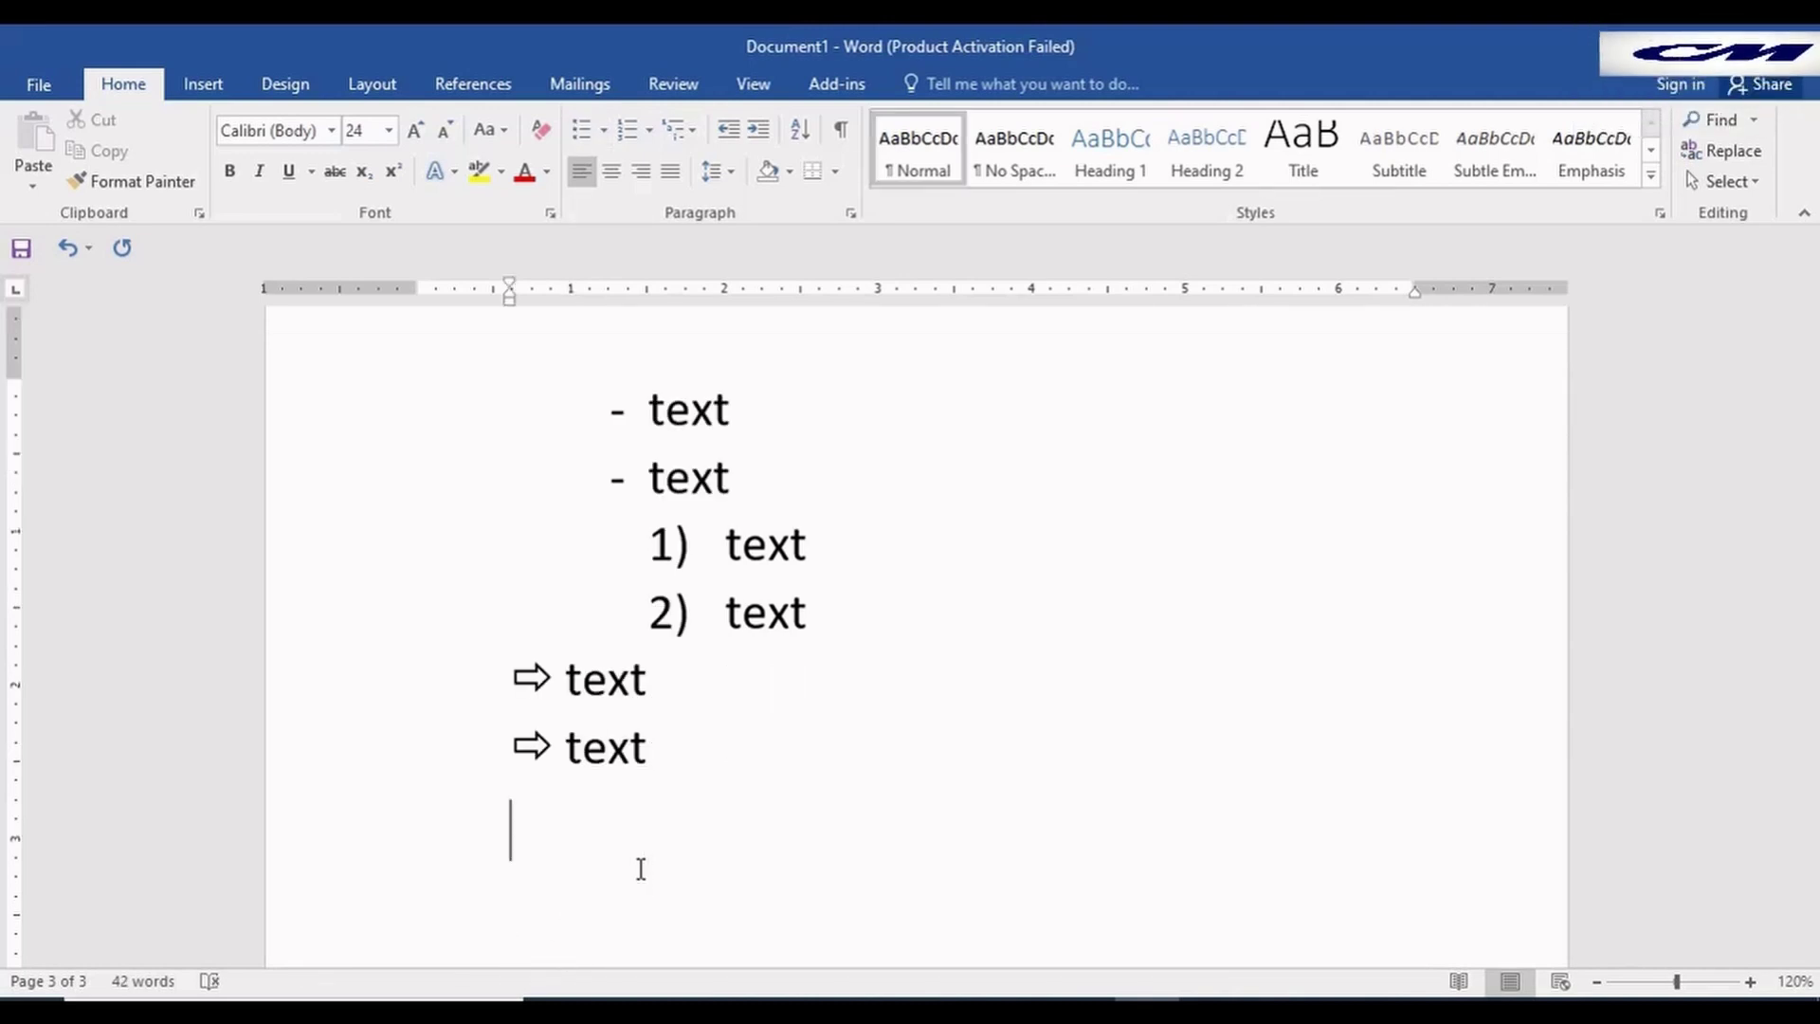
pyautogui.write('<')
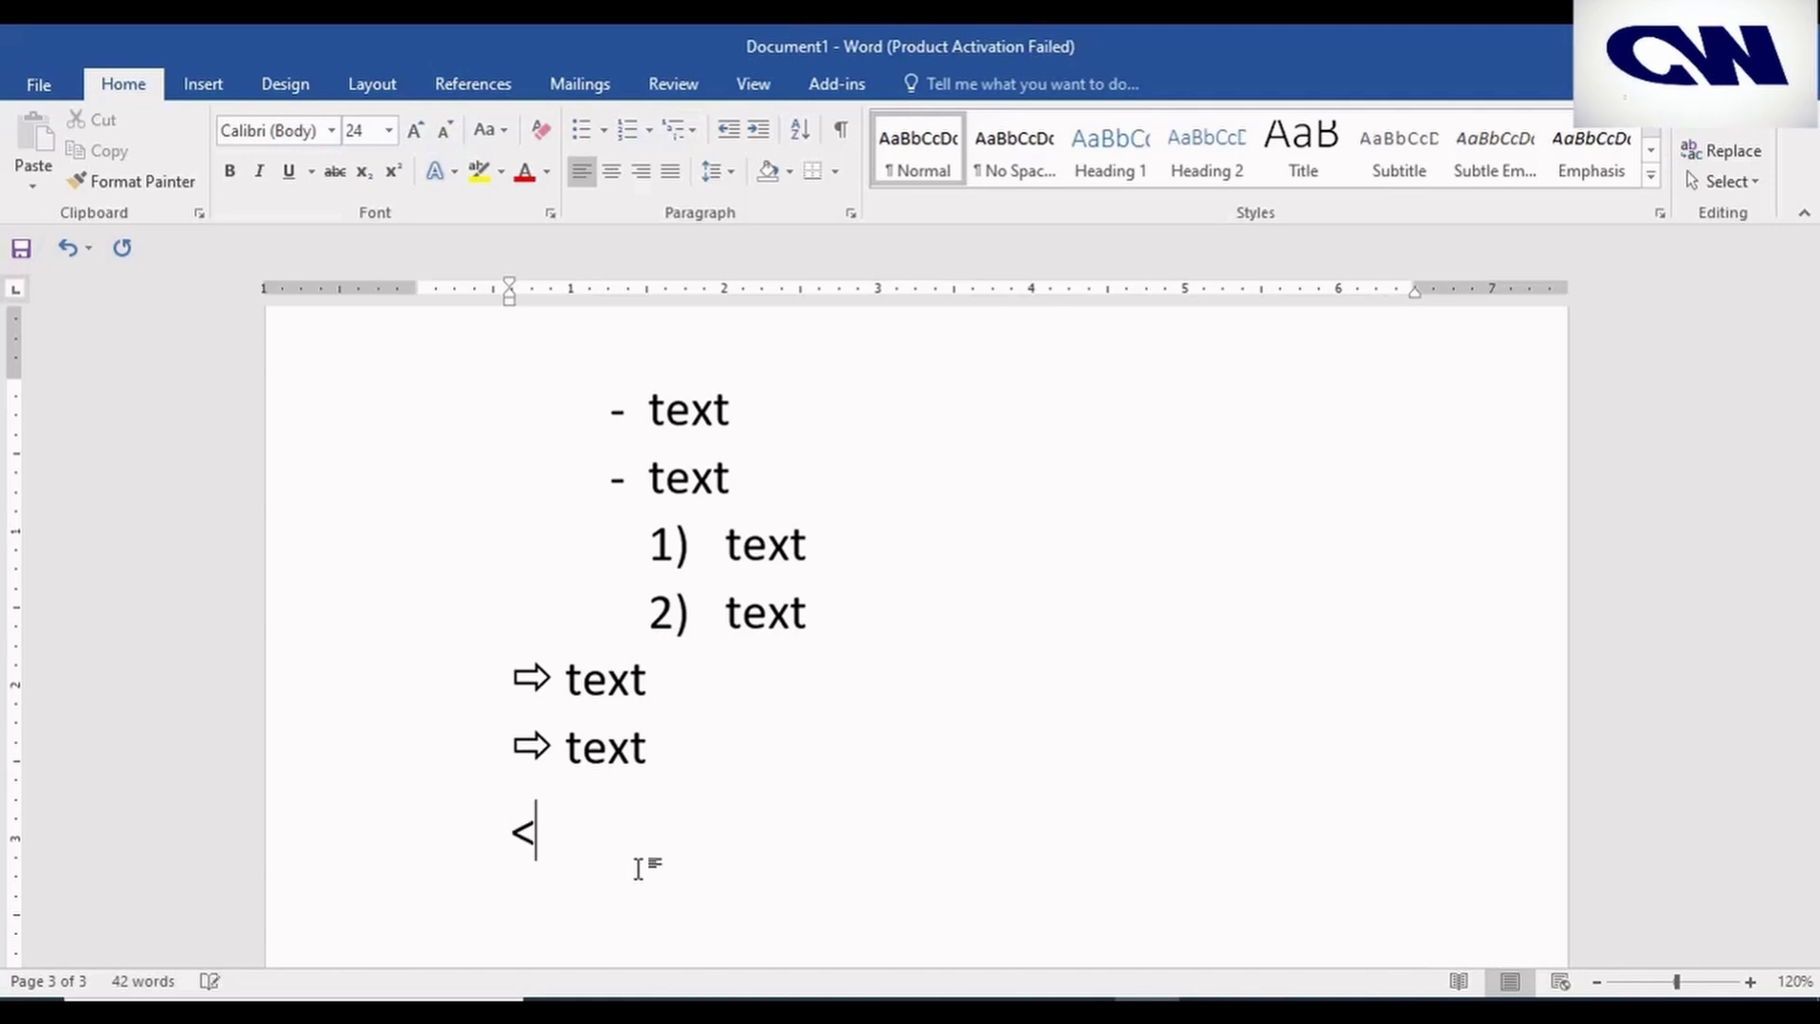
pyautogui.write('=')
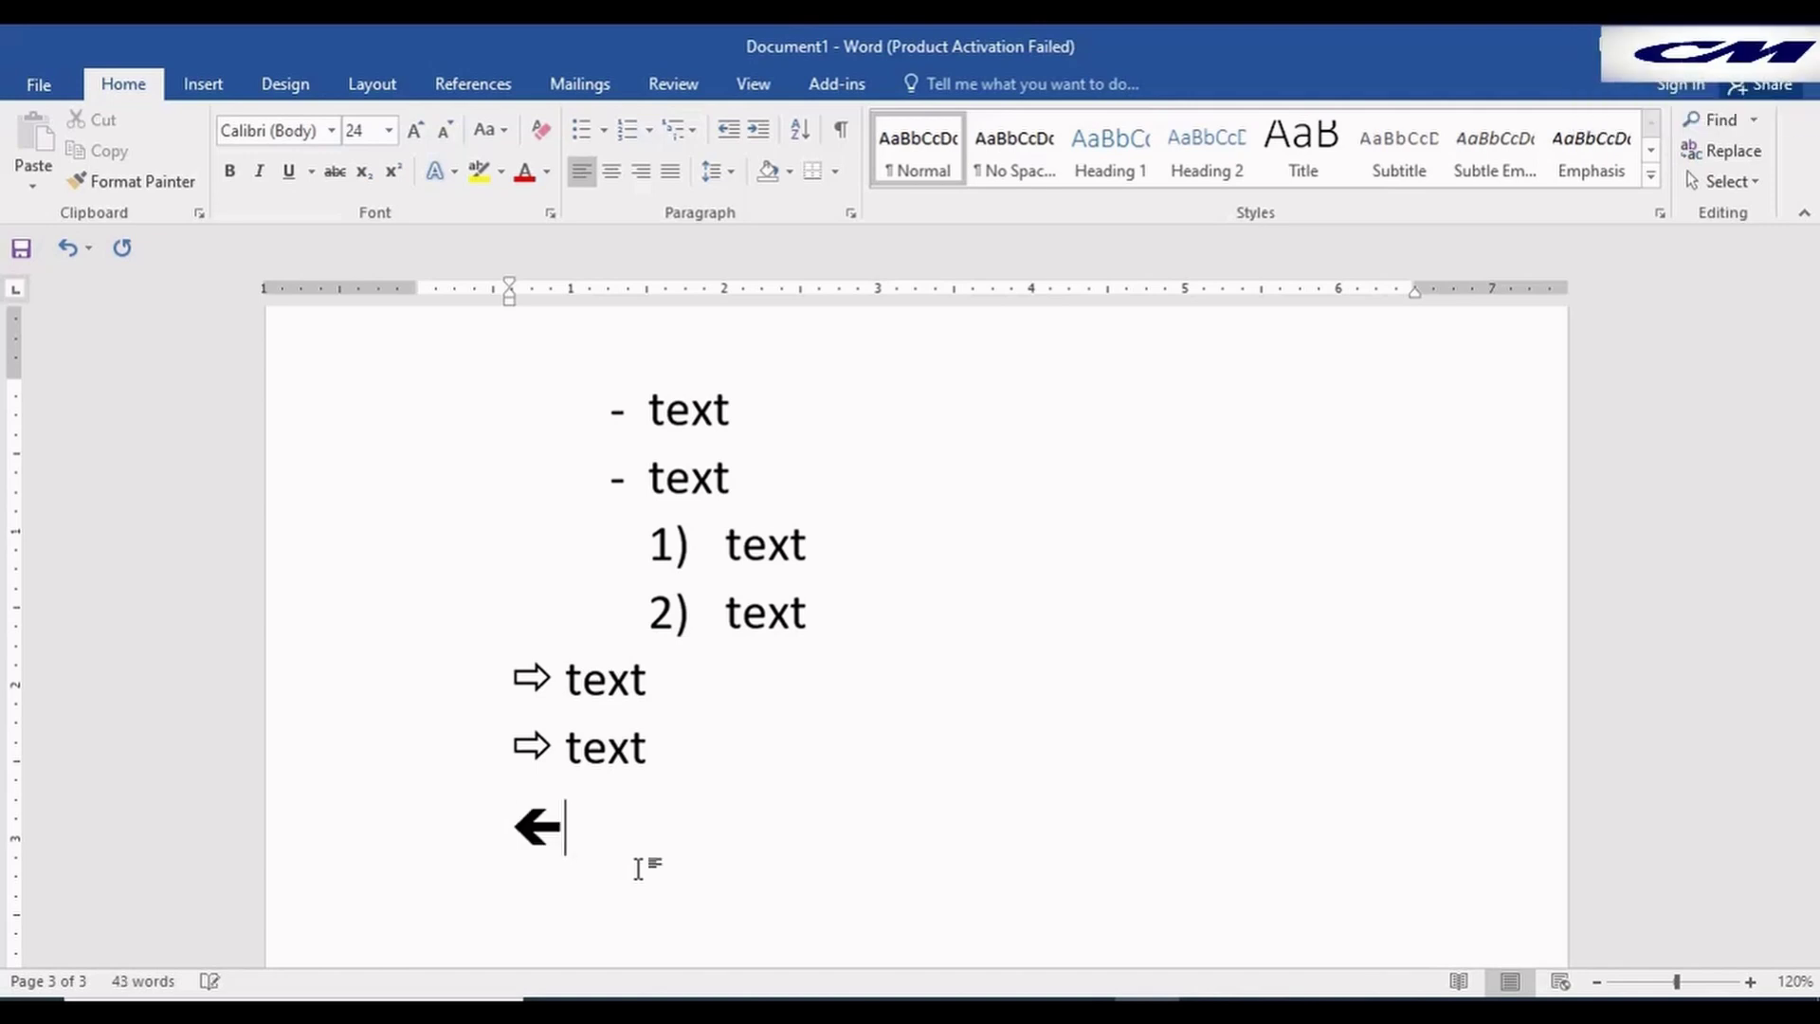
pyautogui.press('space')
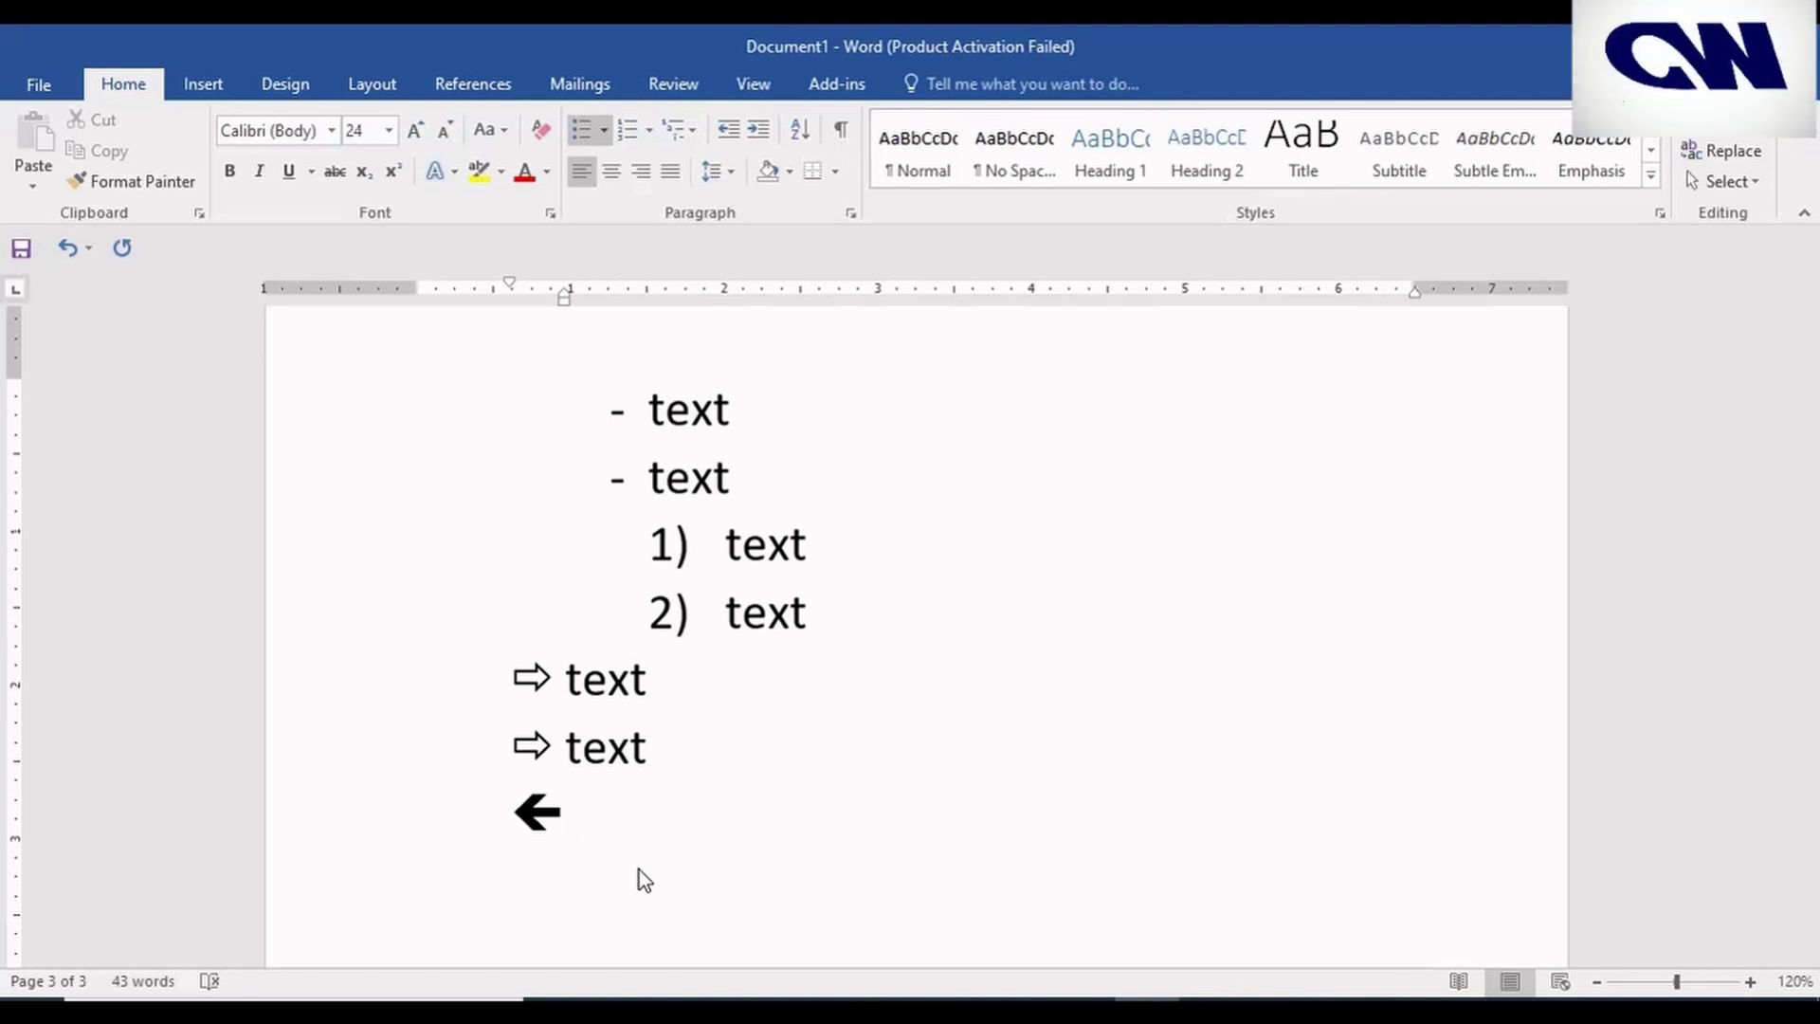
pyautogui.write('tex')
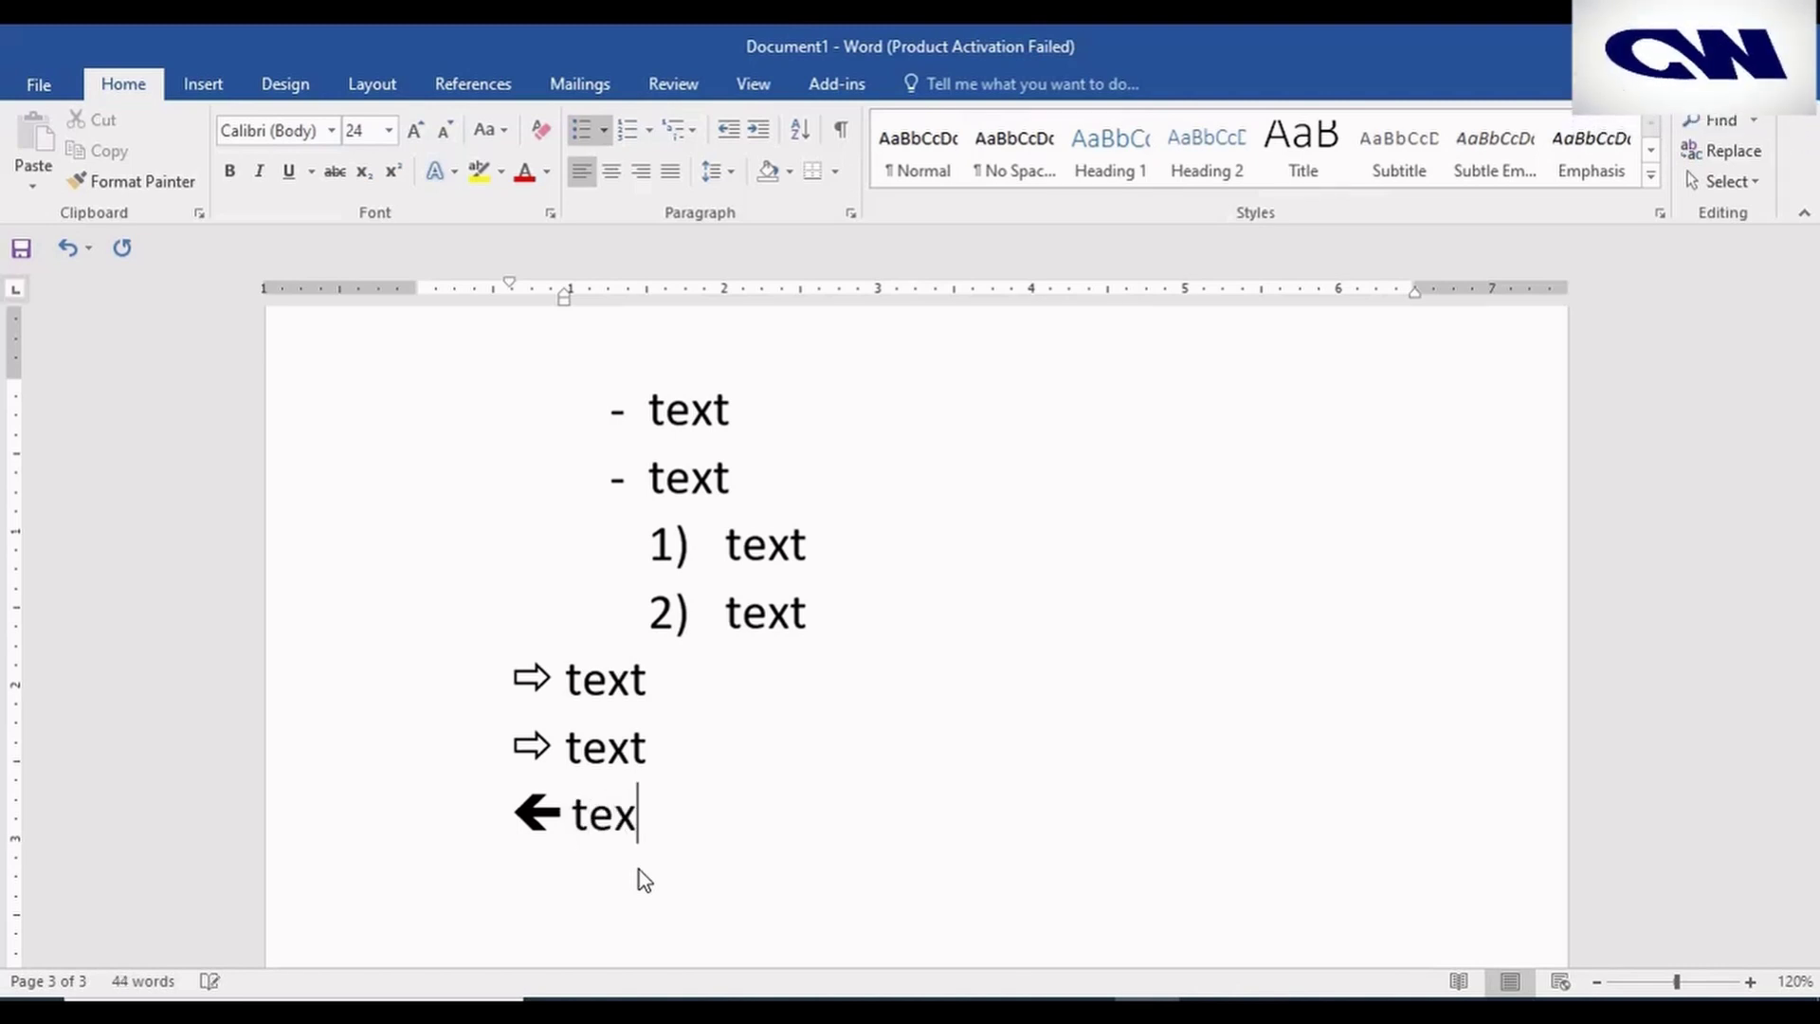
pyautogui.write('t')
pyautogui.press('Return')
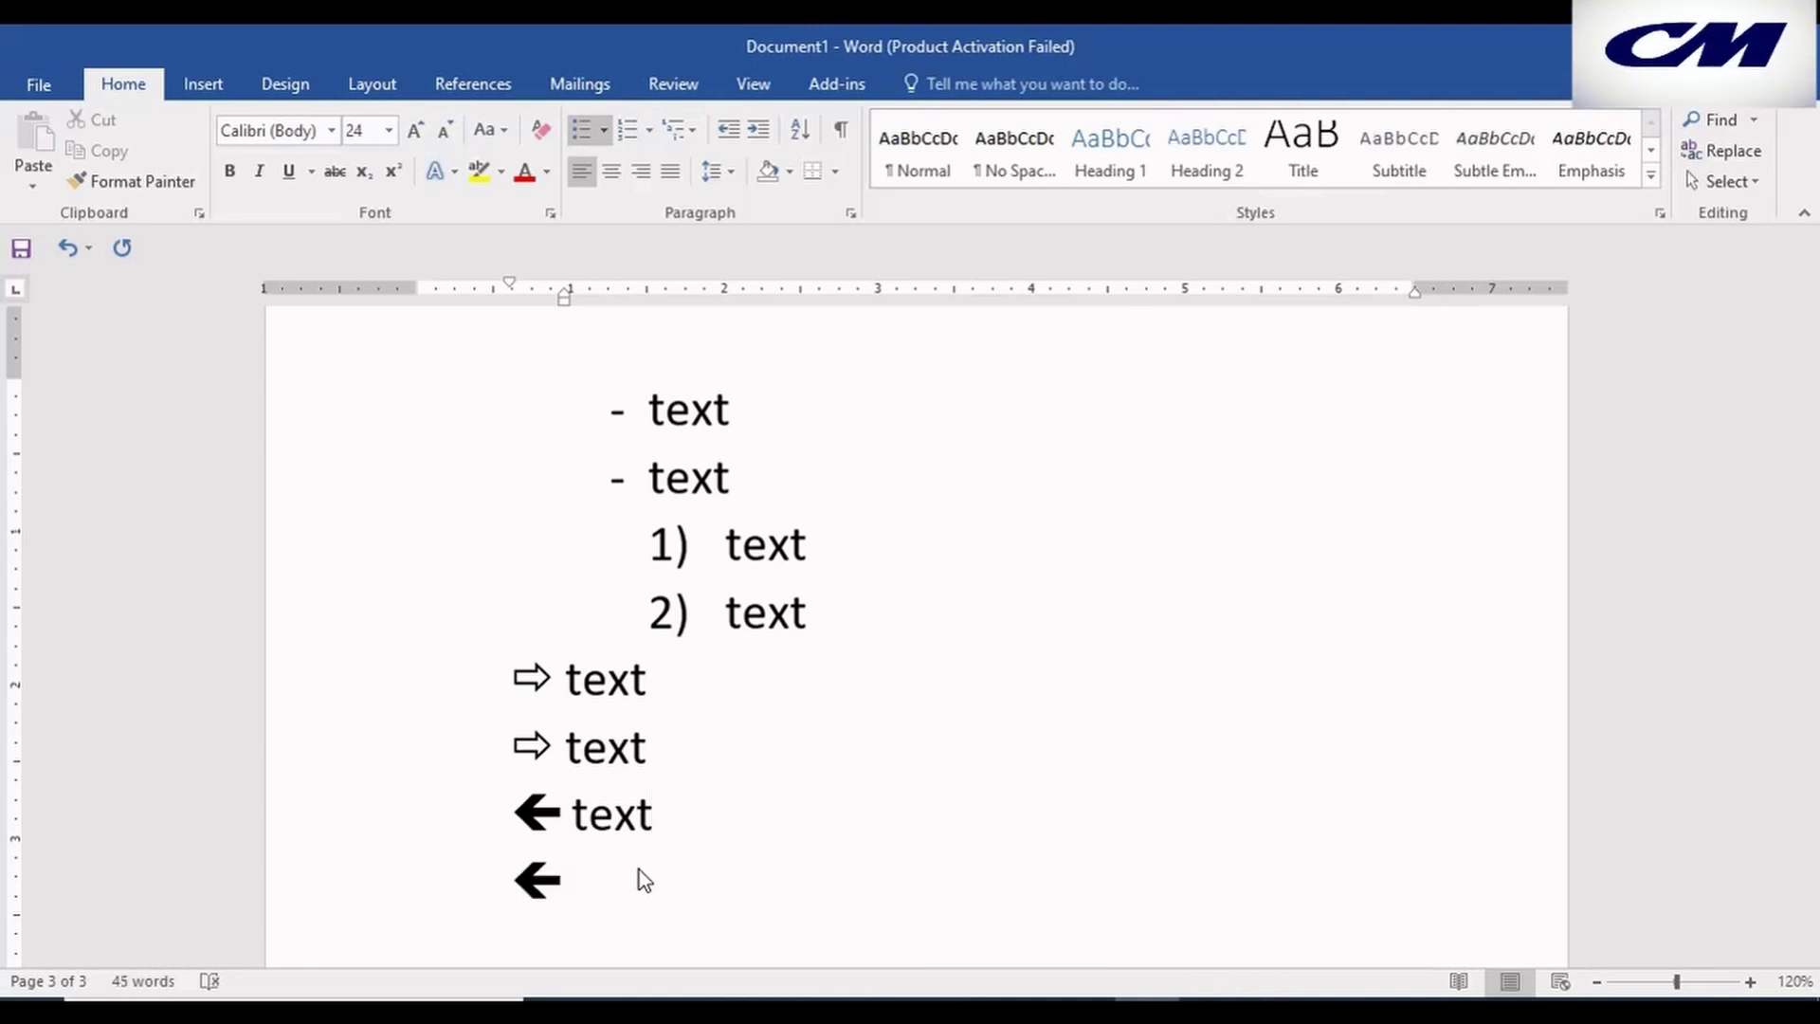
pyautogui.write('text')
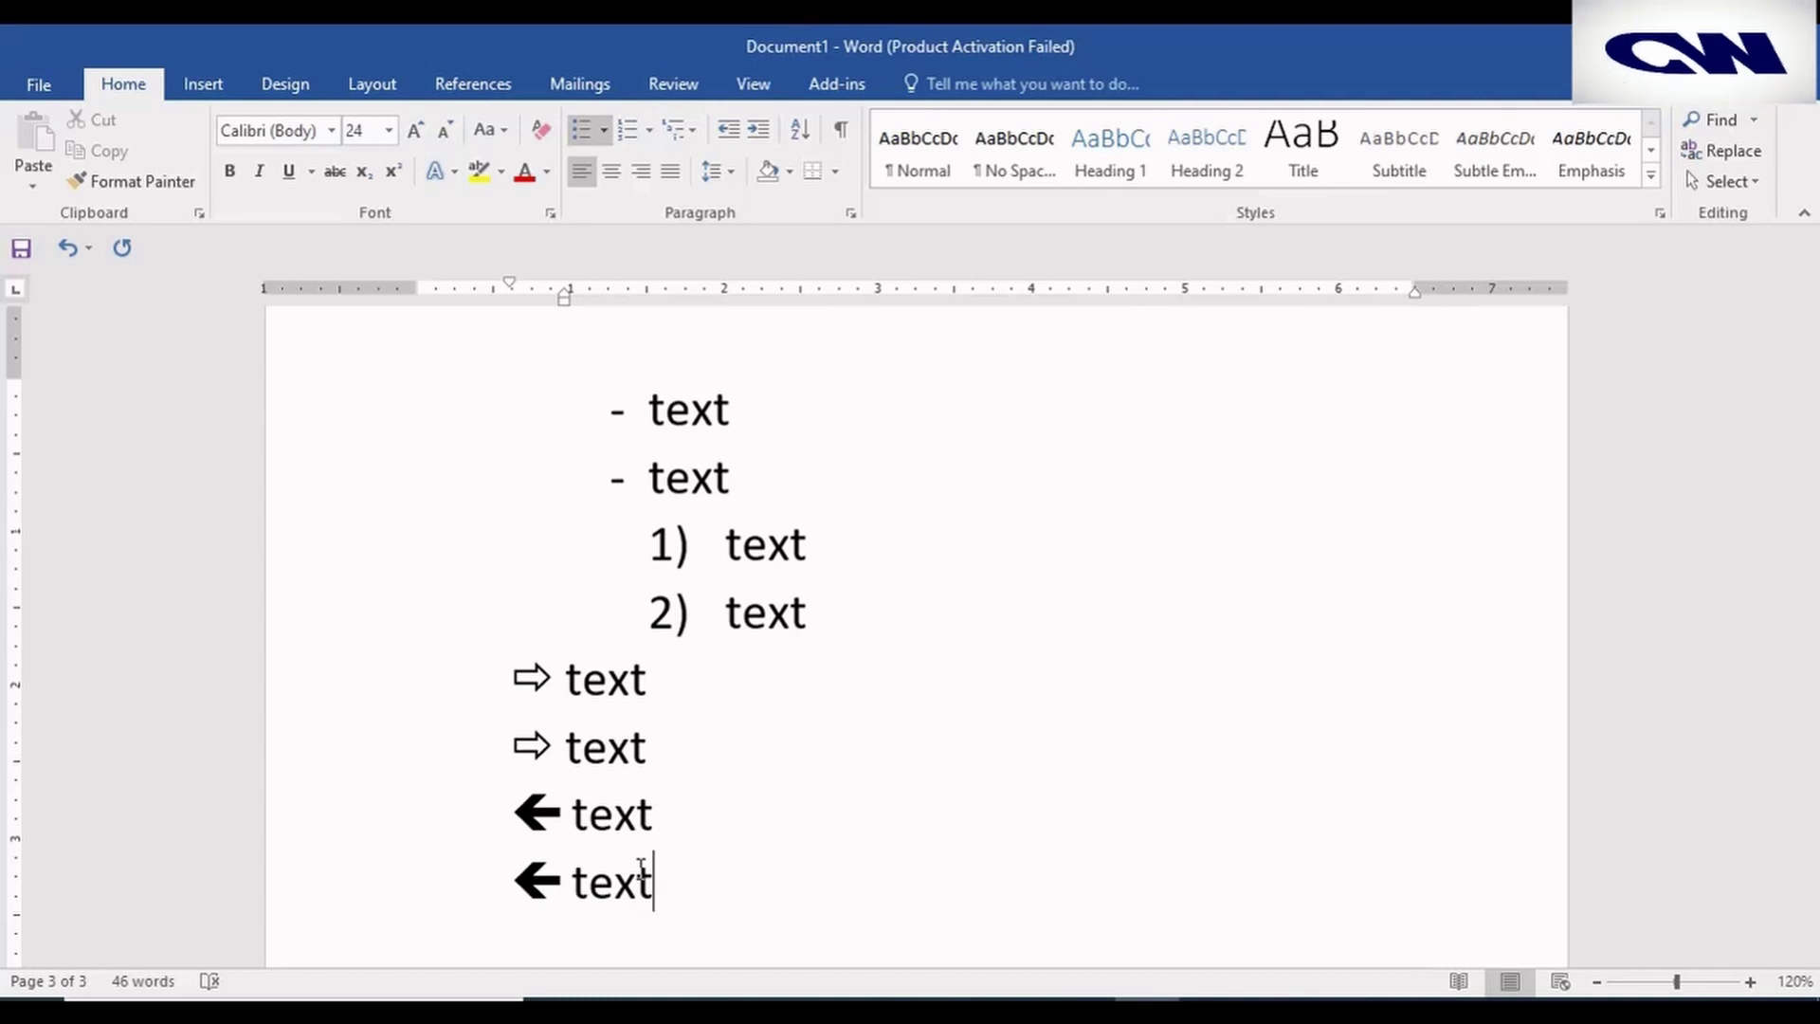
pyautogui.press('Return')
pyautogui.press('Return')
pyautogui.write(')')
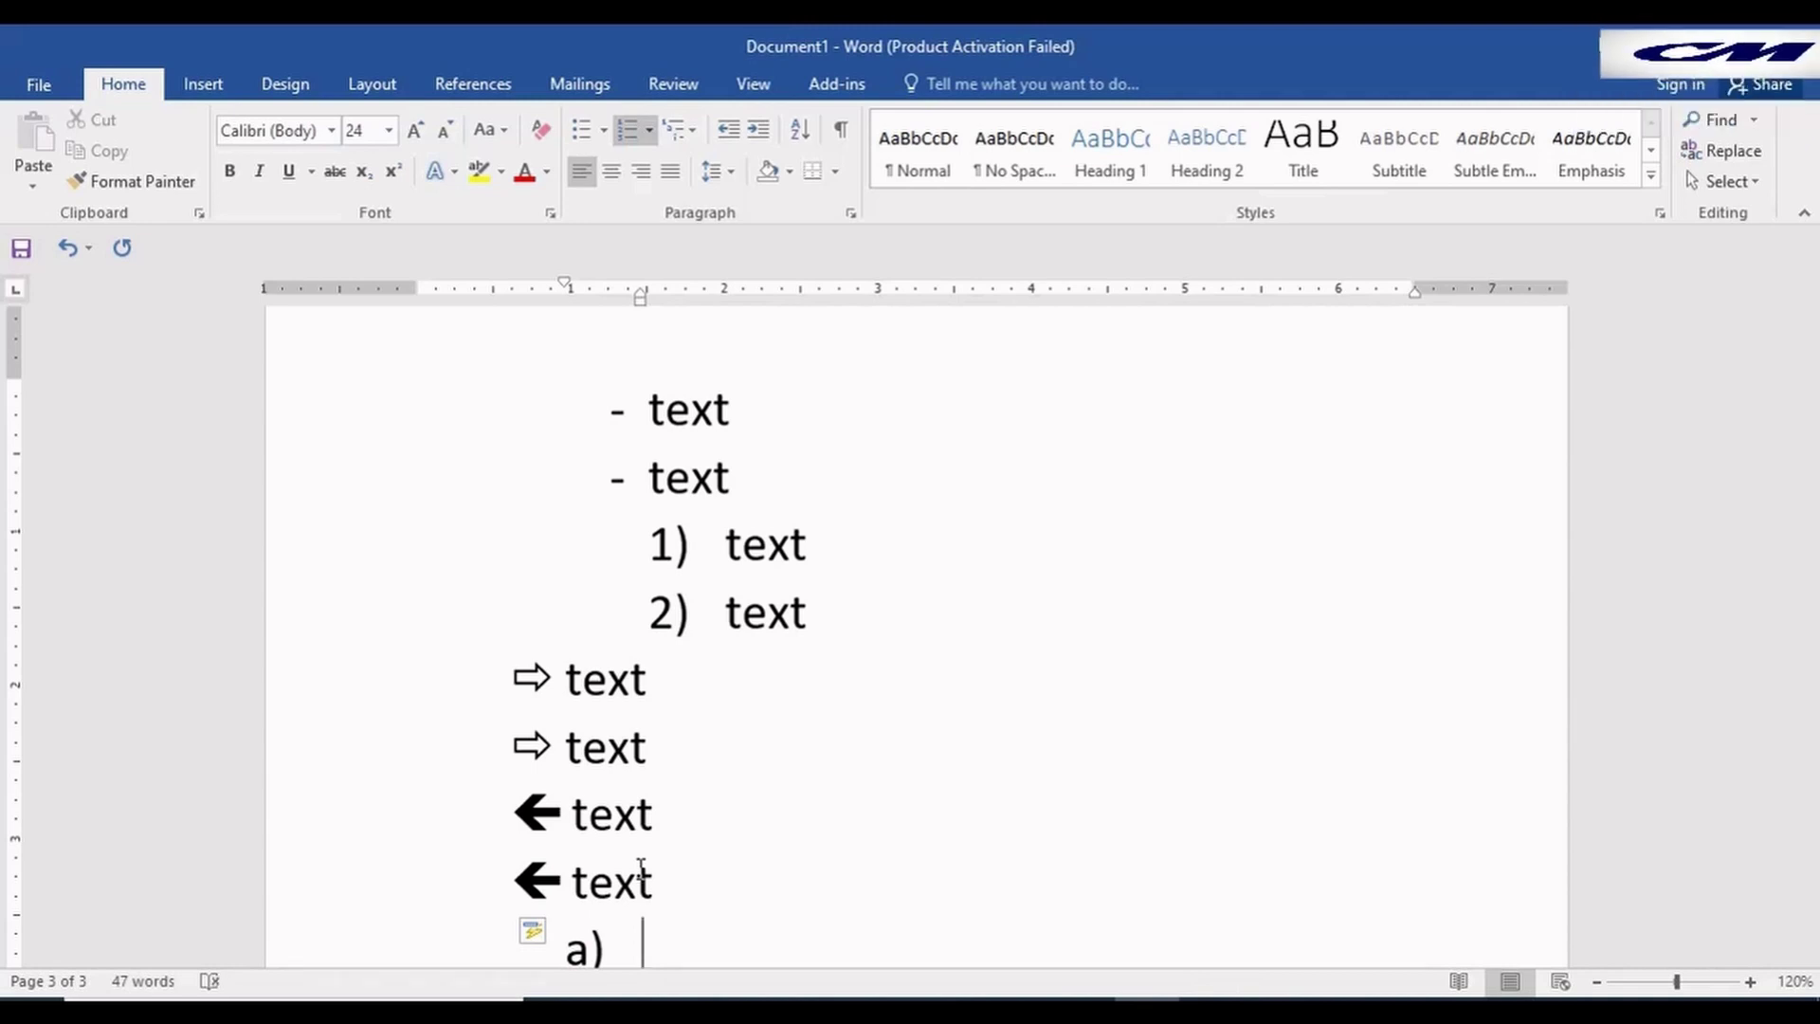
pyautogui.write(' t')
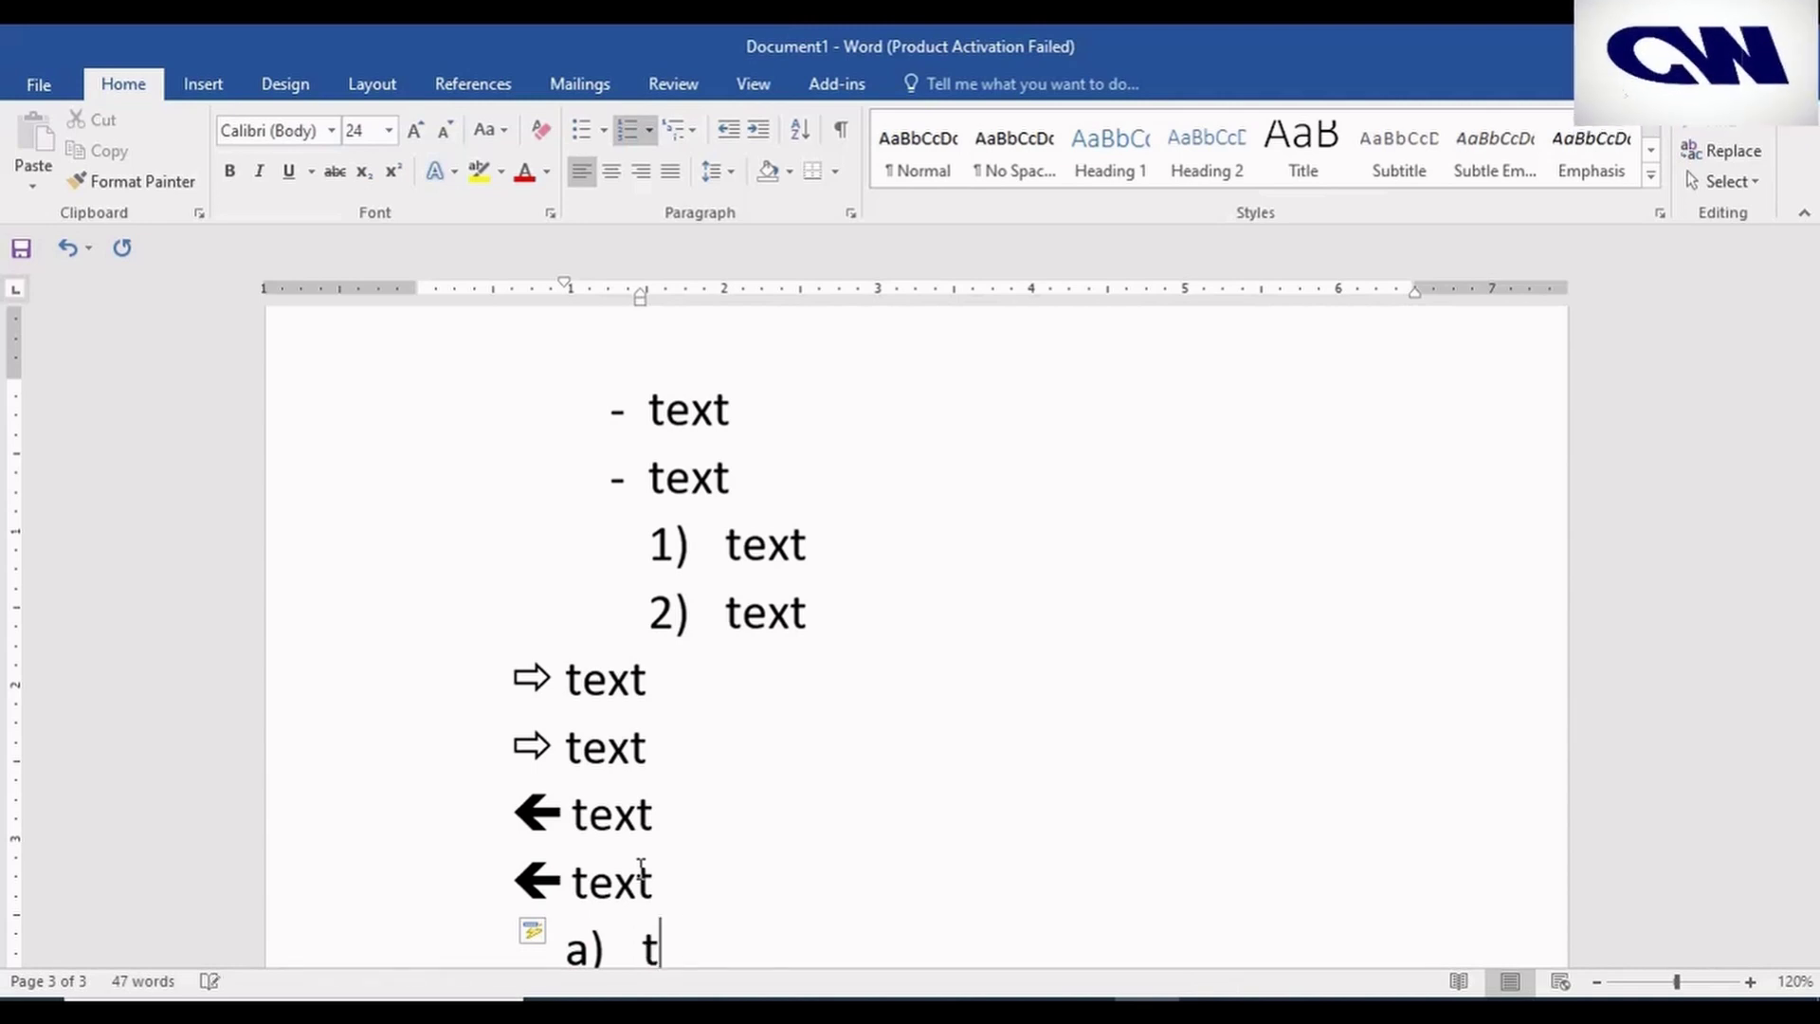
pyautogui.write('ext')
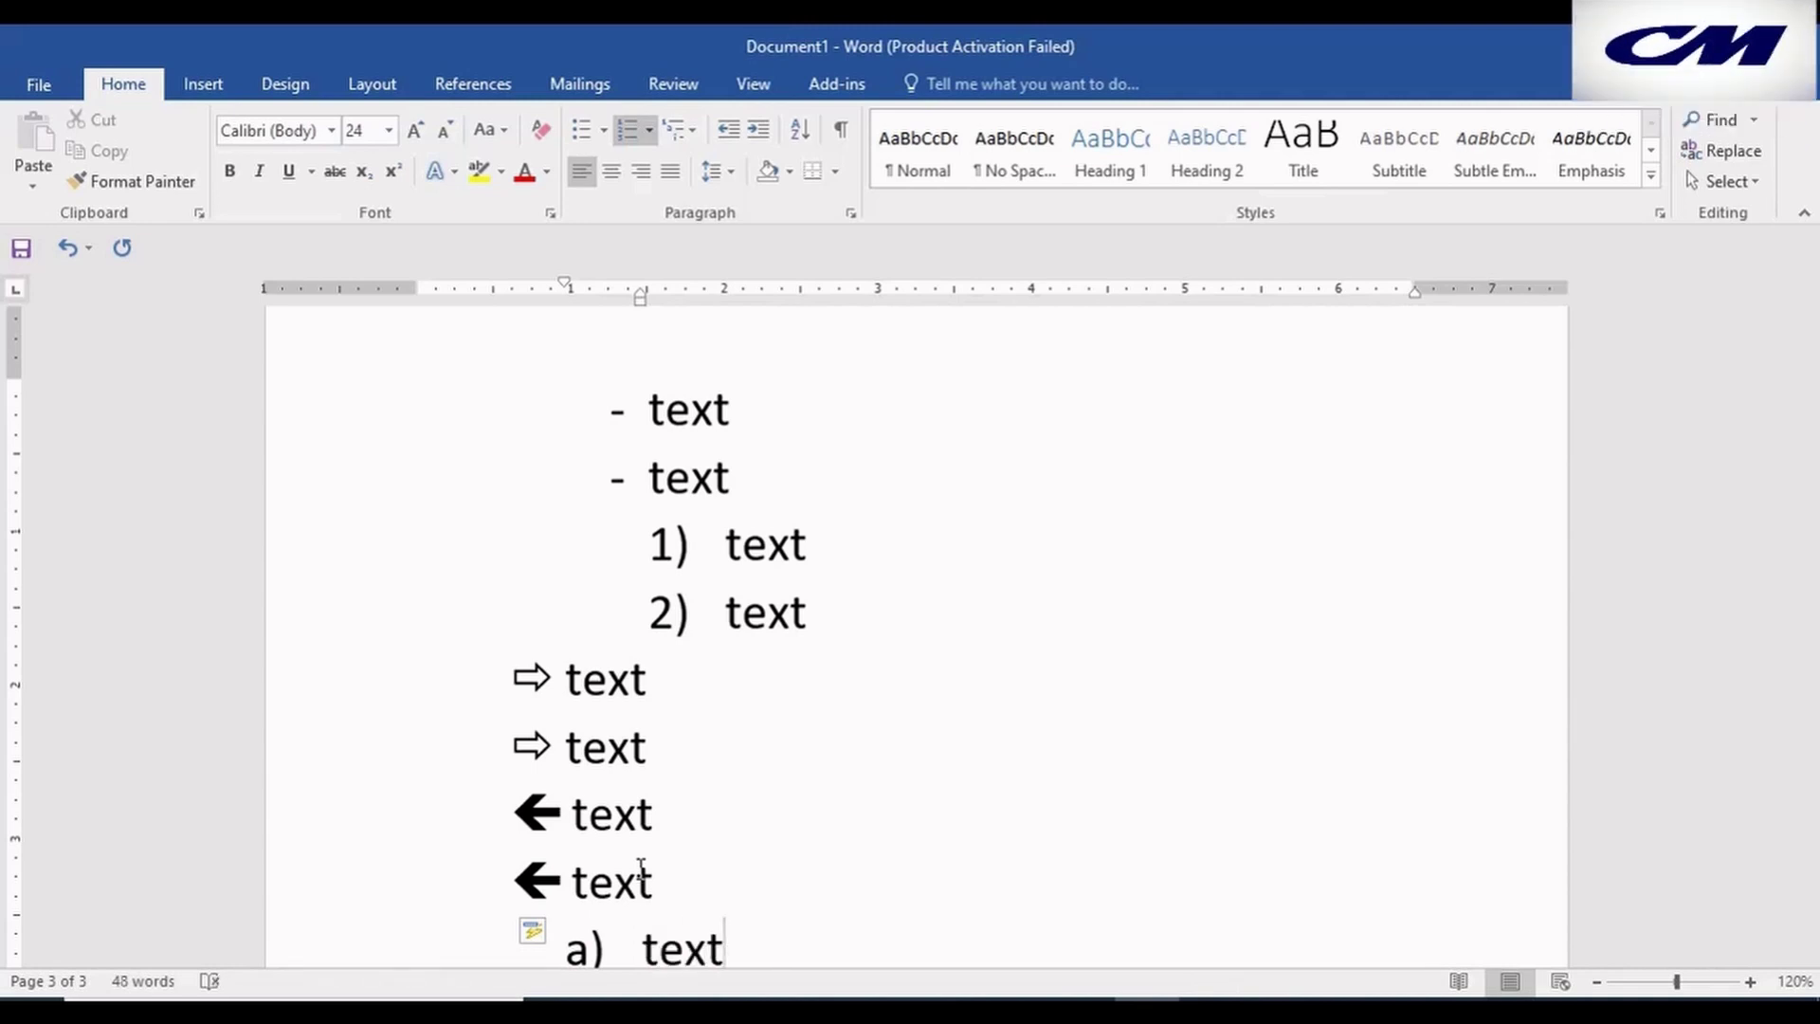
# Fill the lettered list with a) text, b) text and c) text, closing it on a plain line
pyautogui.press('Return')
pyautogui.press('Return')
pyautogui.press('BackSpace')
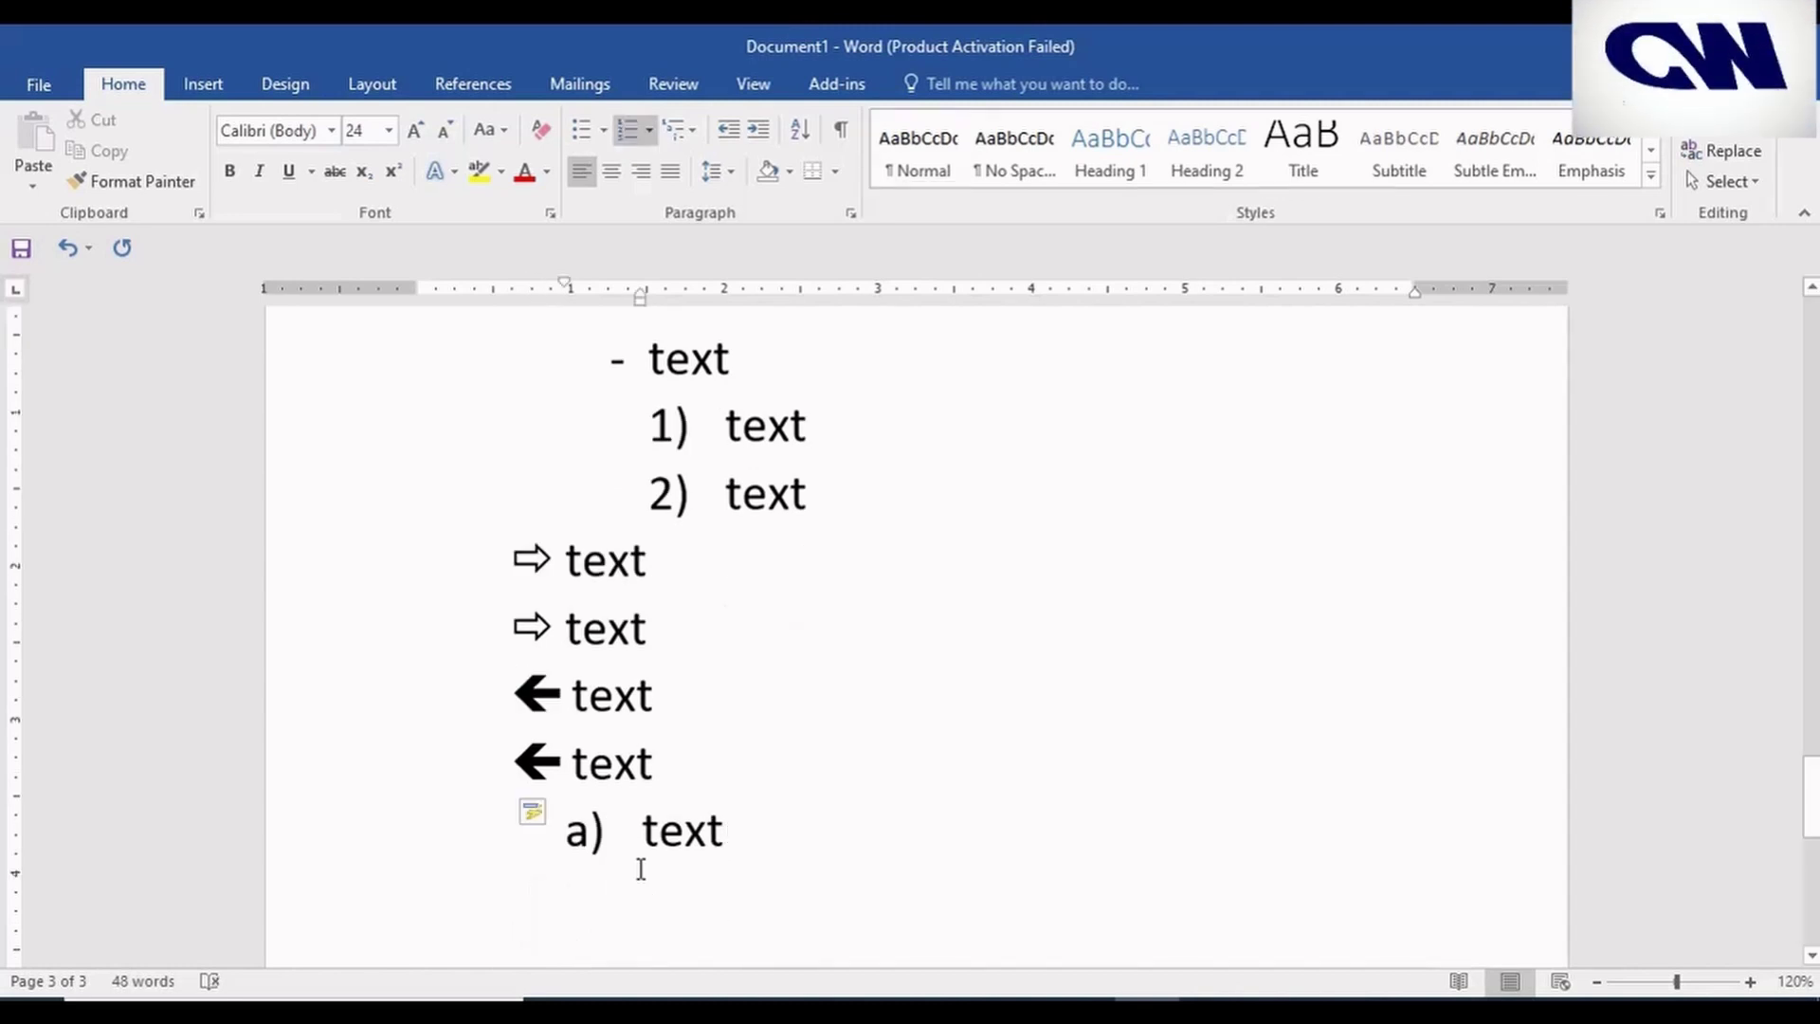
pyautogui.press('Return')
pyautogui.write('t')
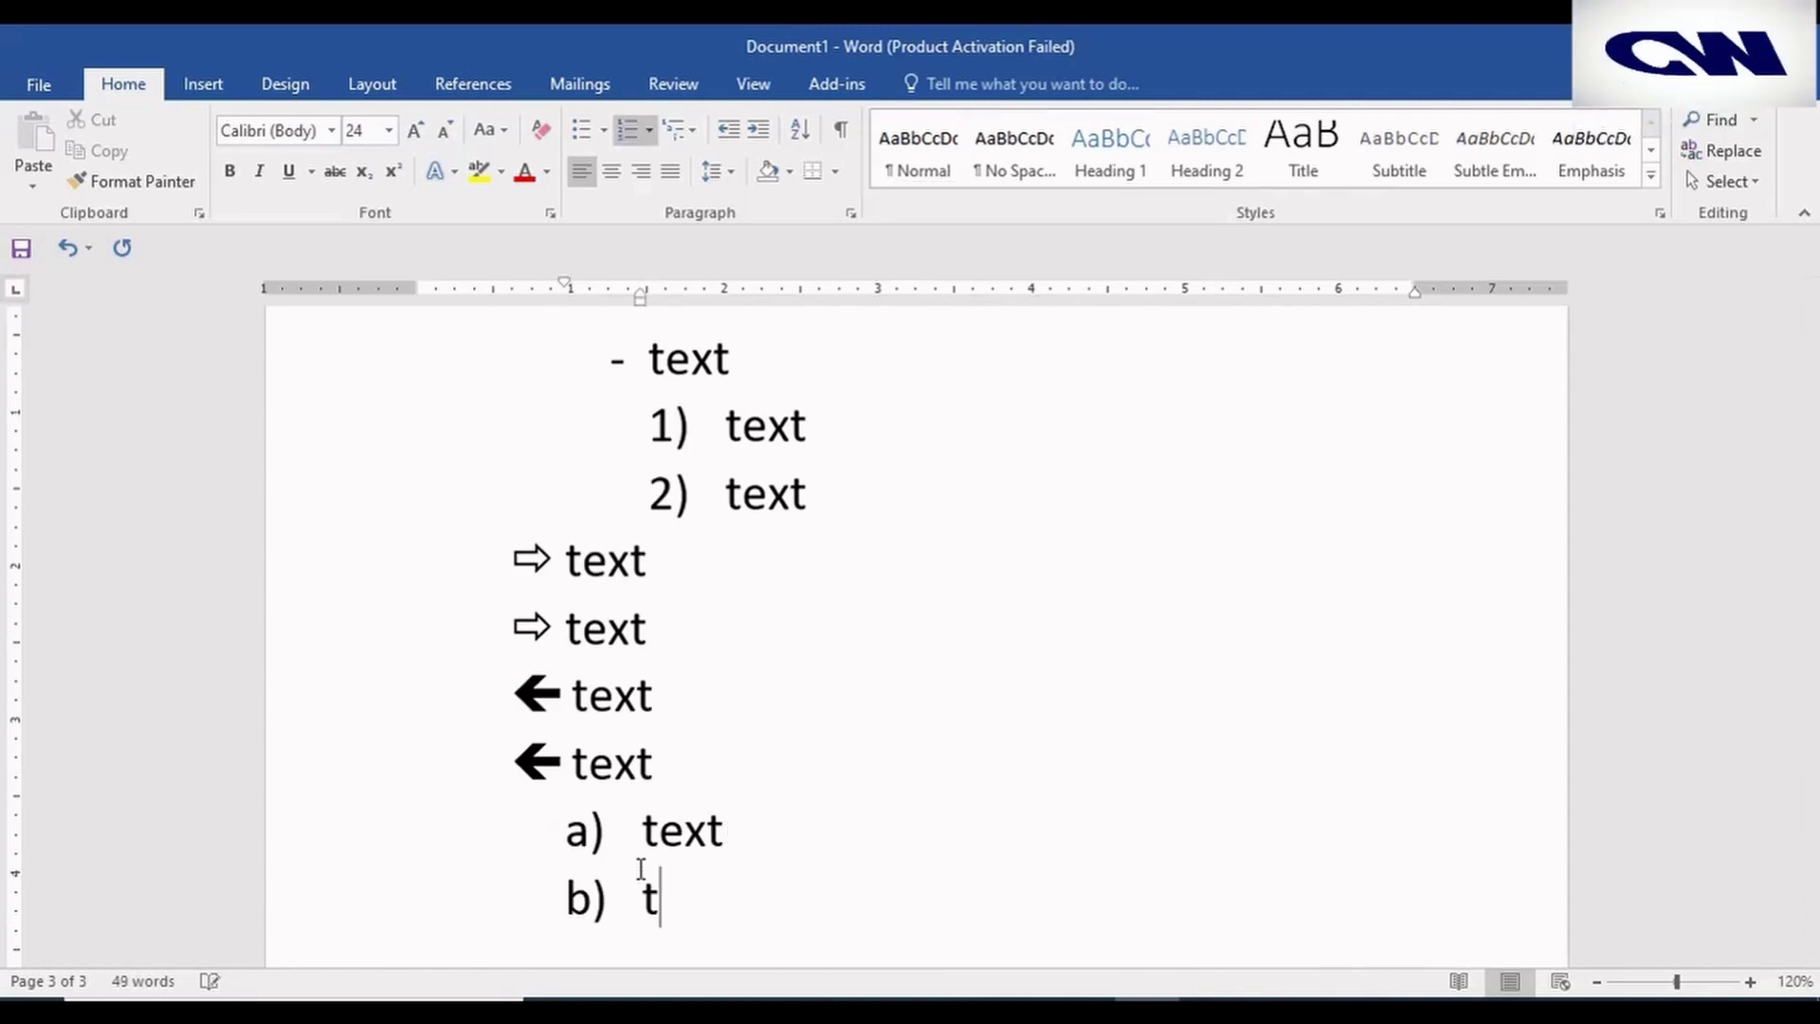
pyautogui.write('ec')
pyautogui.press('BackSpace')
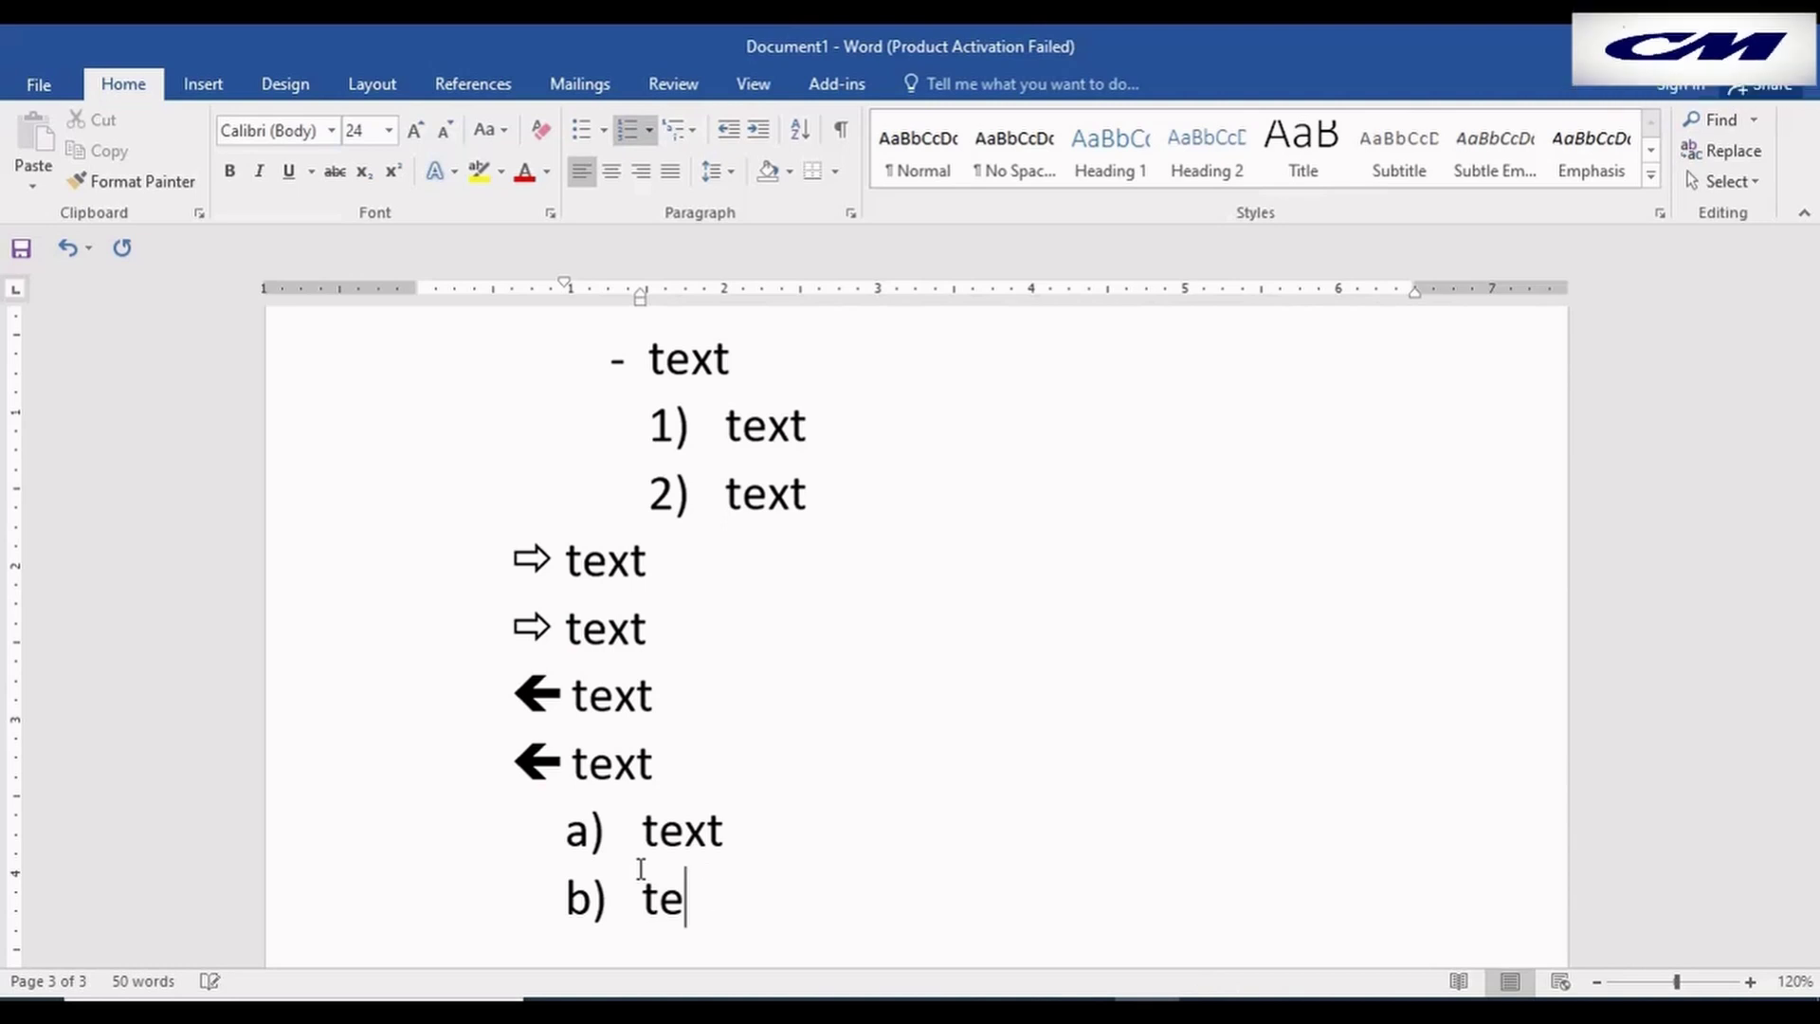
pyautogui.write('xt')
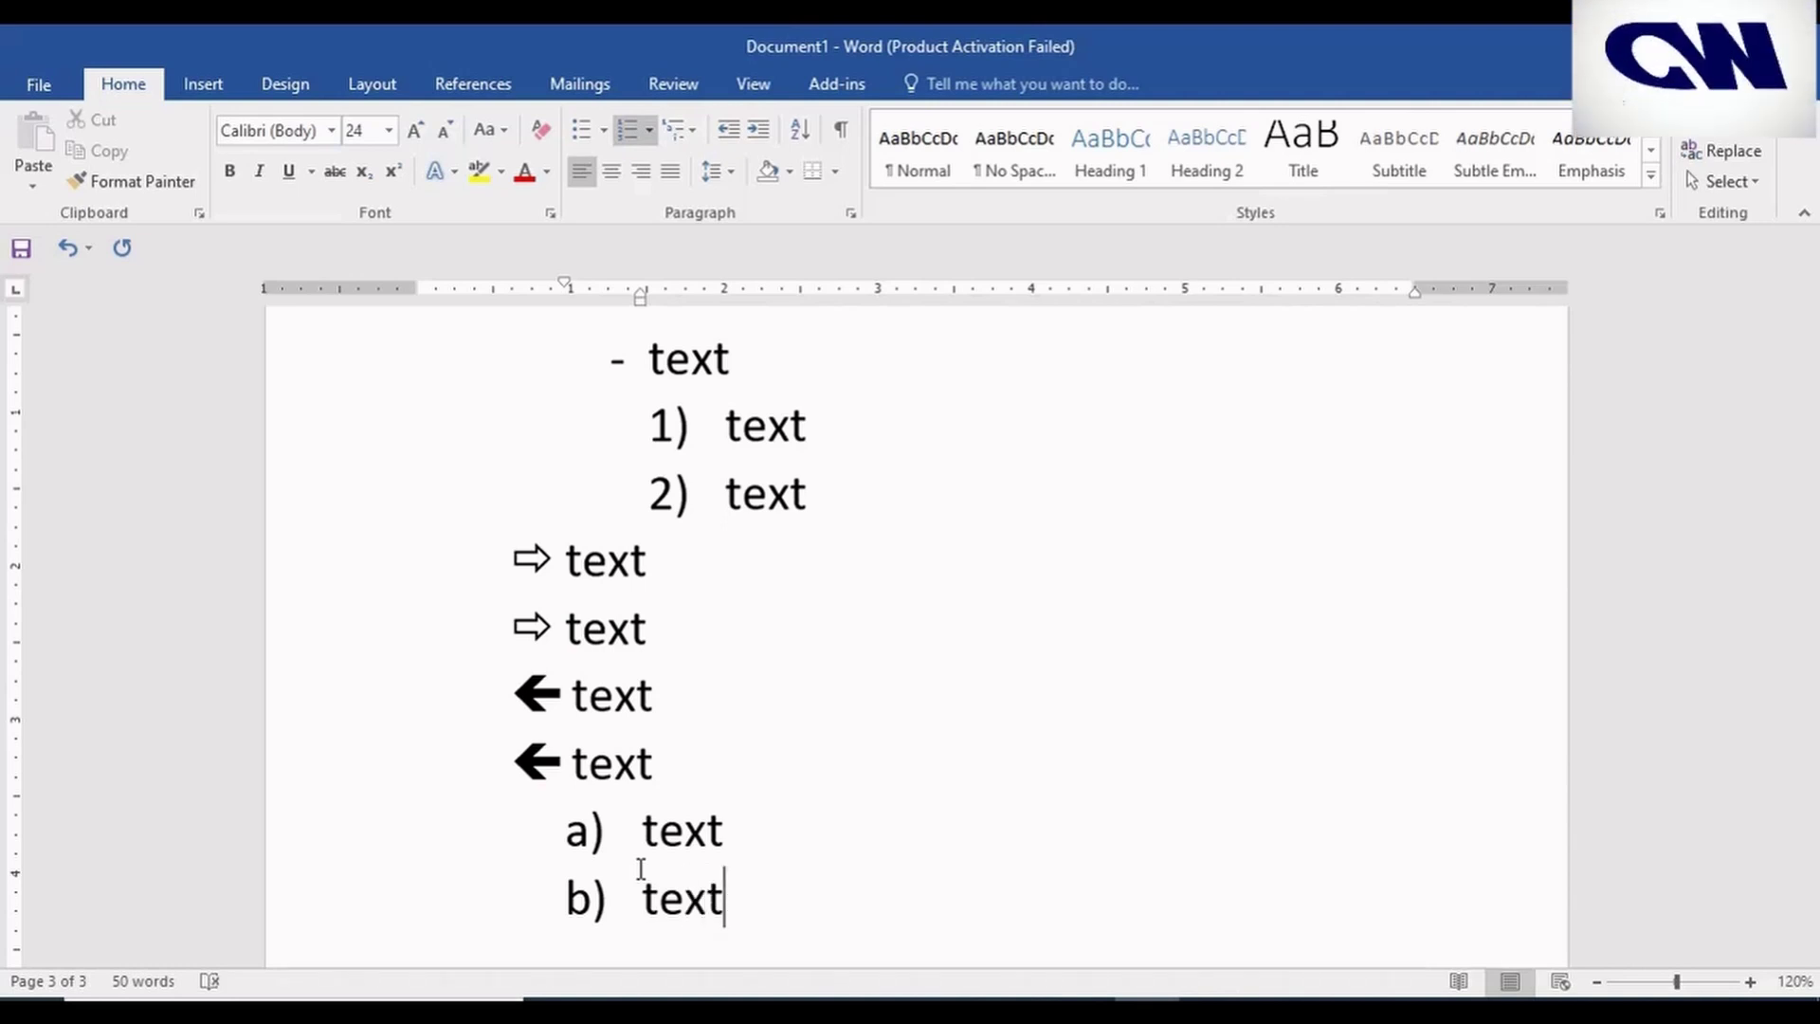
pyautogui.press('Return')
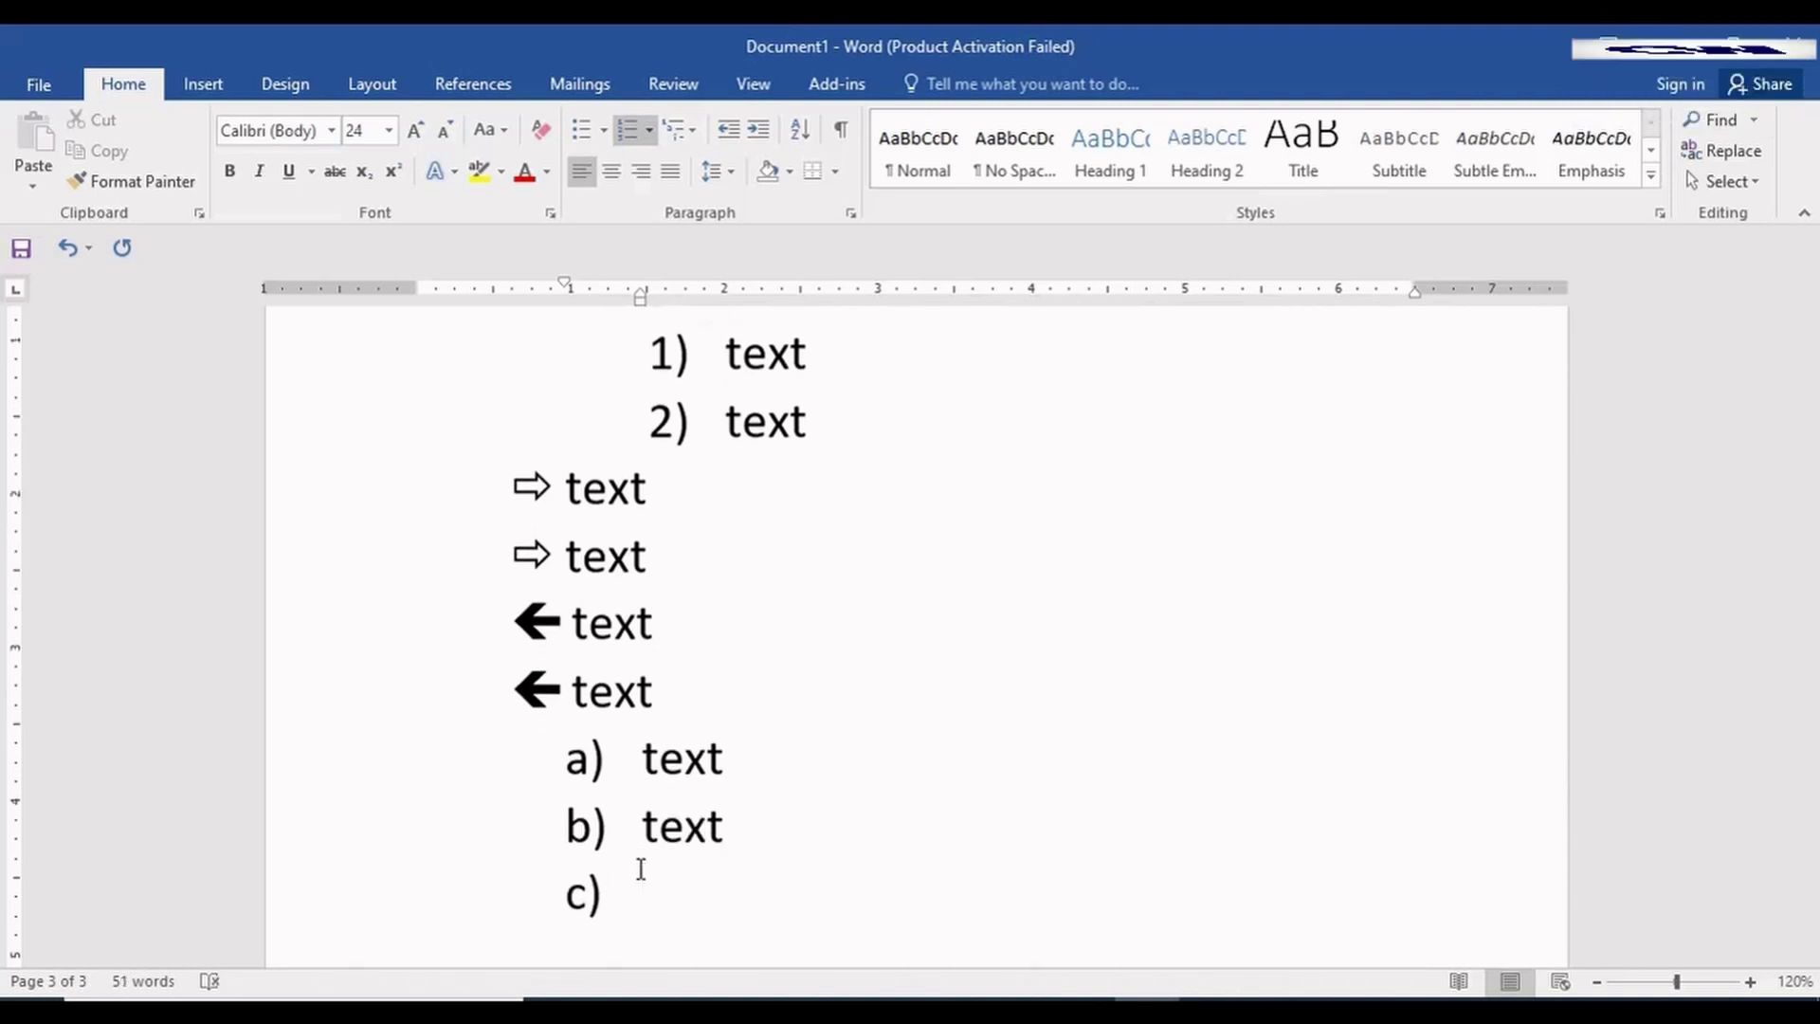
pyautogui.write('text')
pyautogui.press('Return')
pyautogui.press('Return')
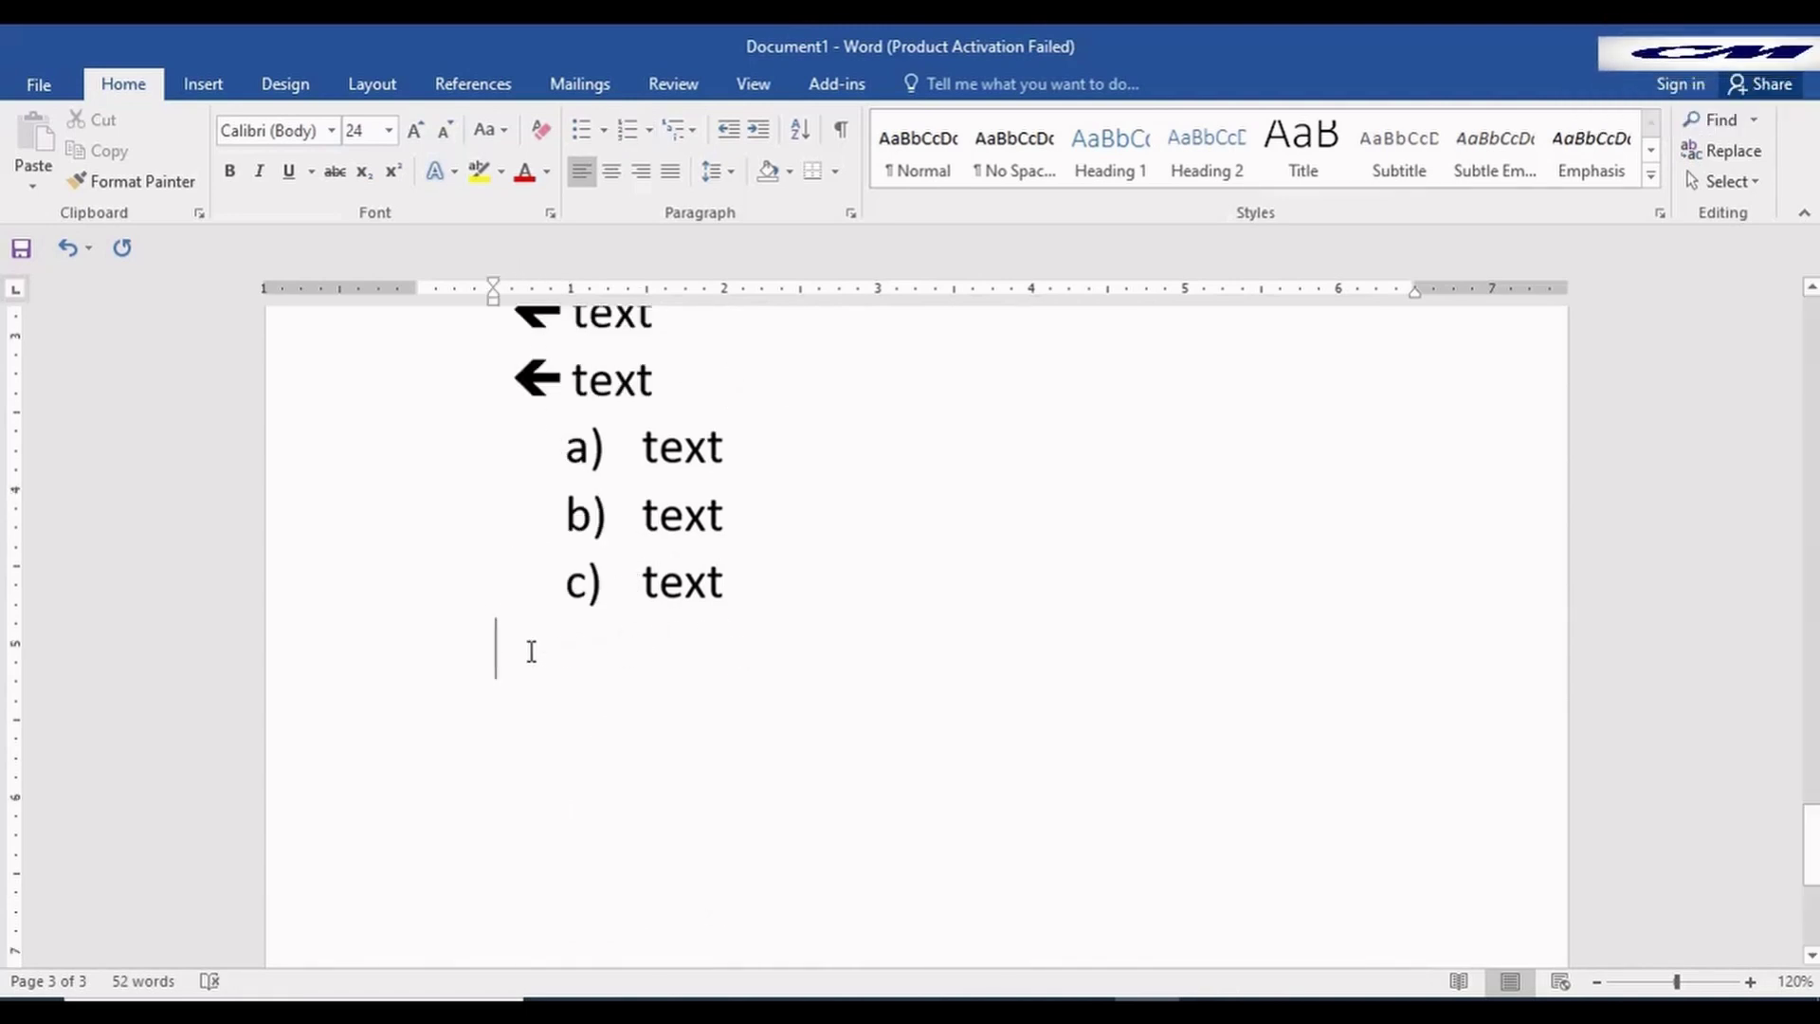
# Insert the second Snapshot picture below the lettered list
pyautogui.click(203, 83)
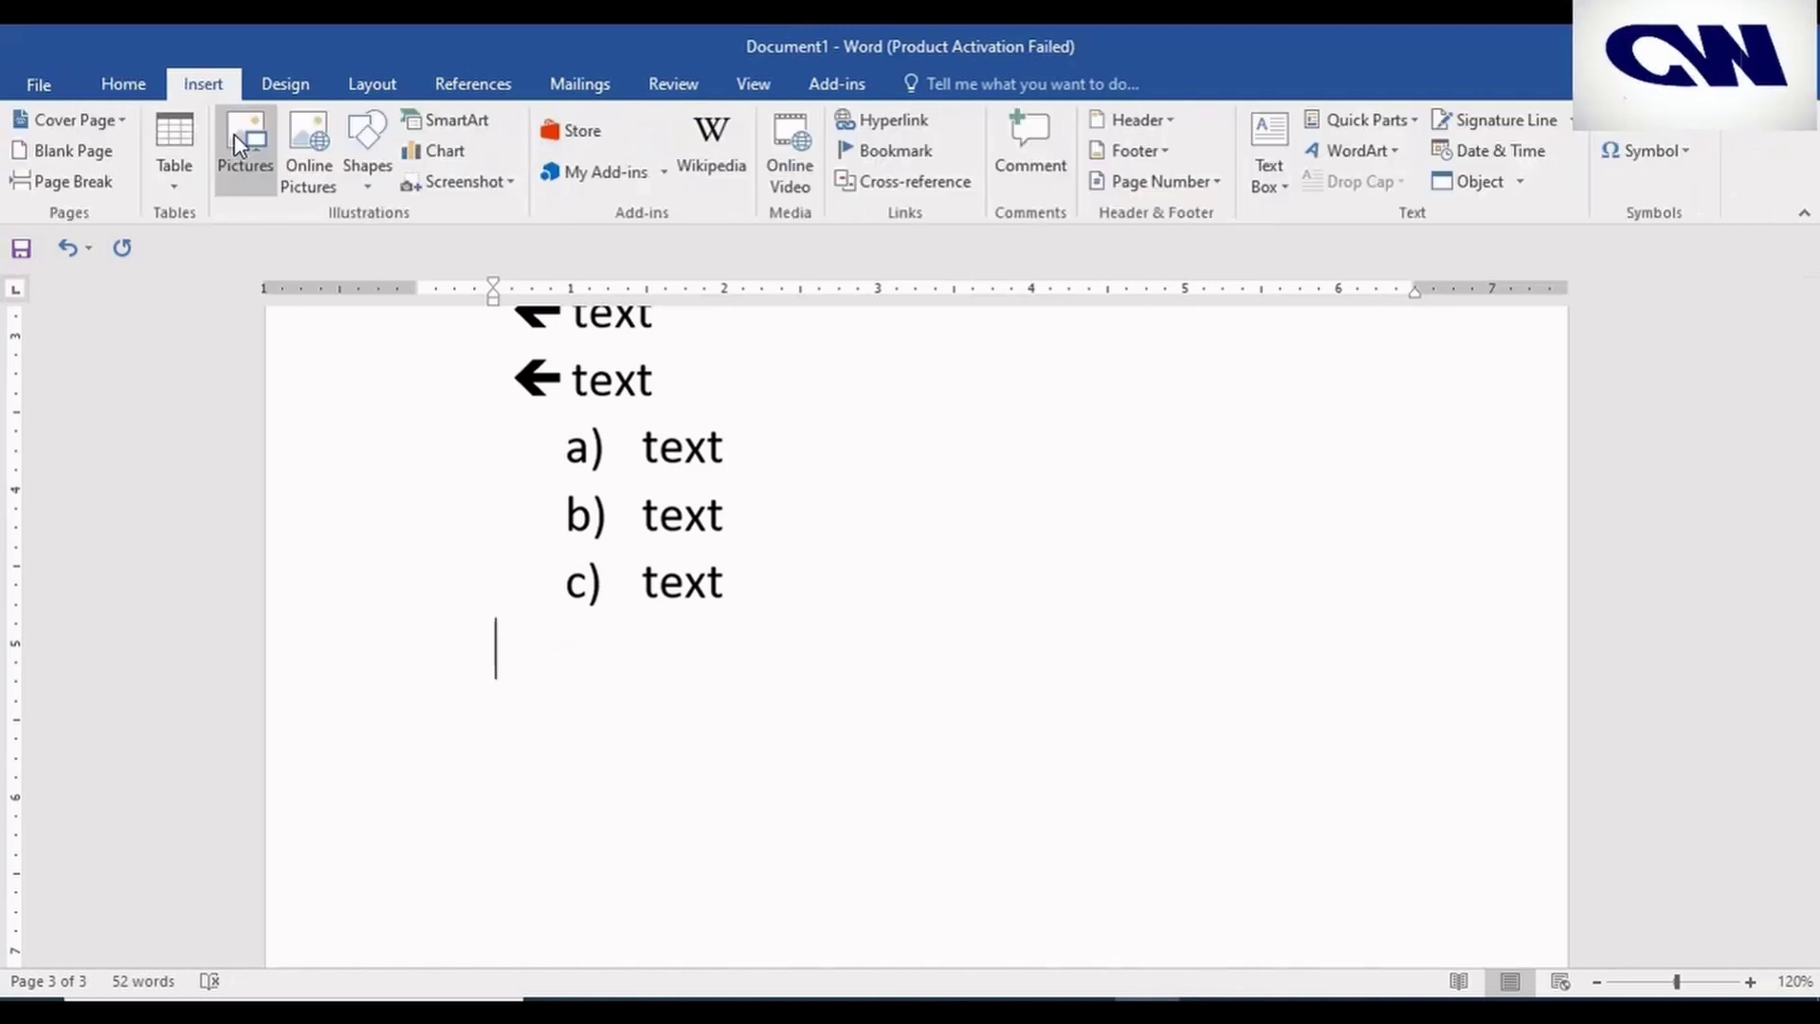
pyautogui.click(267, 171)
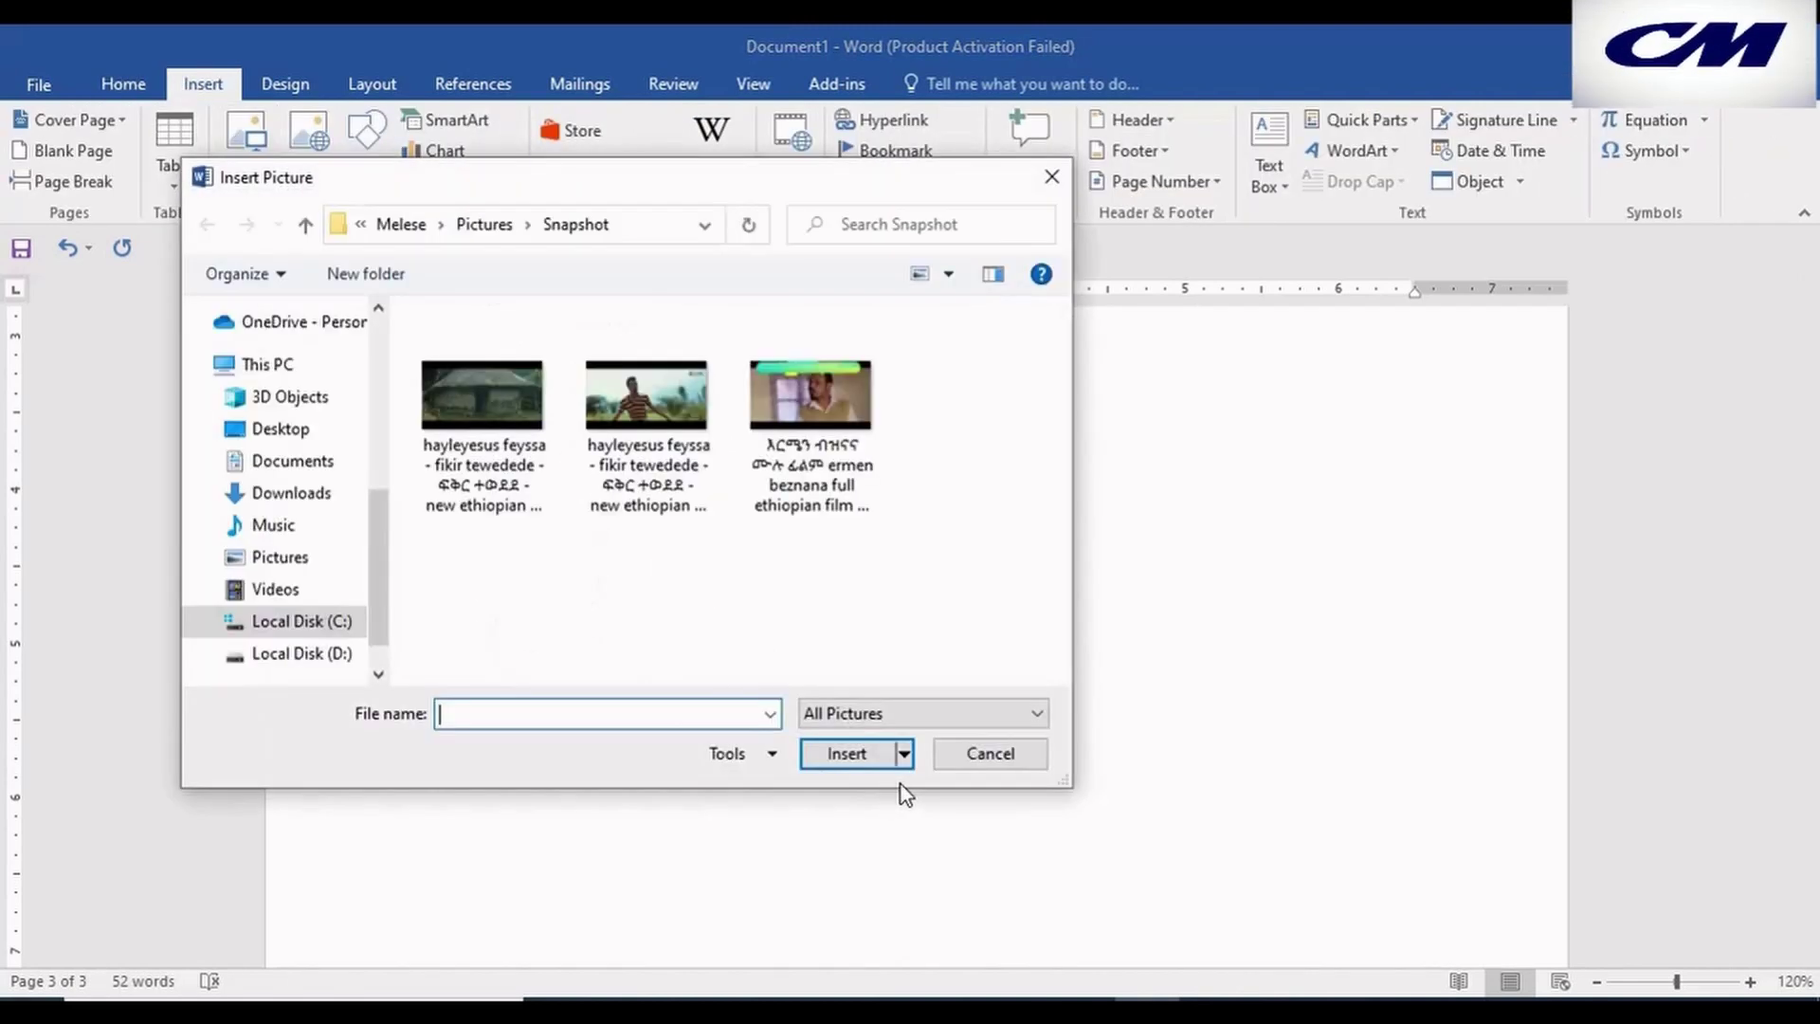
pyautogui.doubleClick(669, 412)
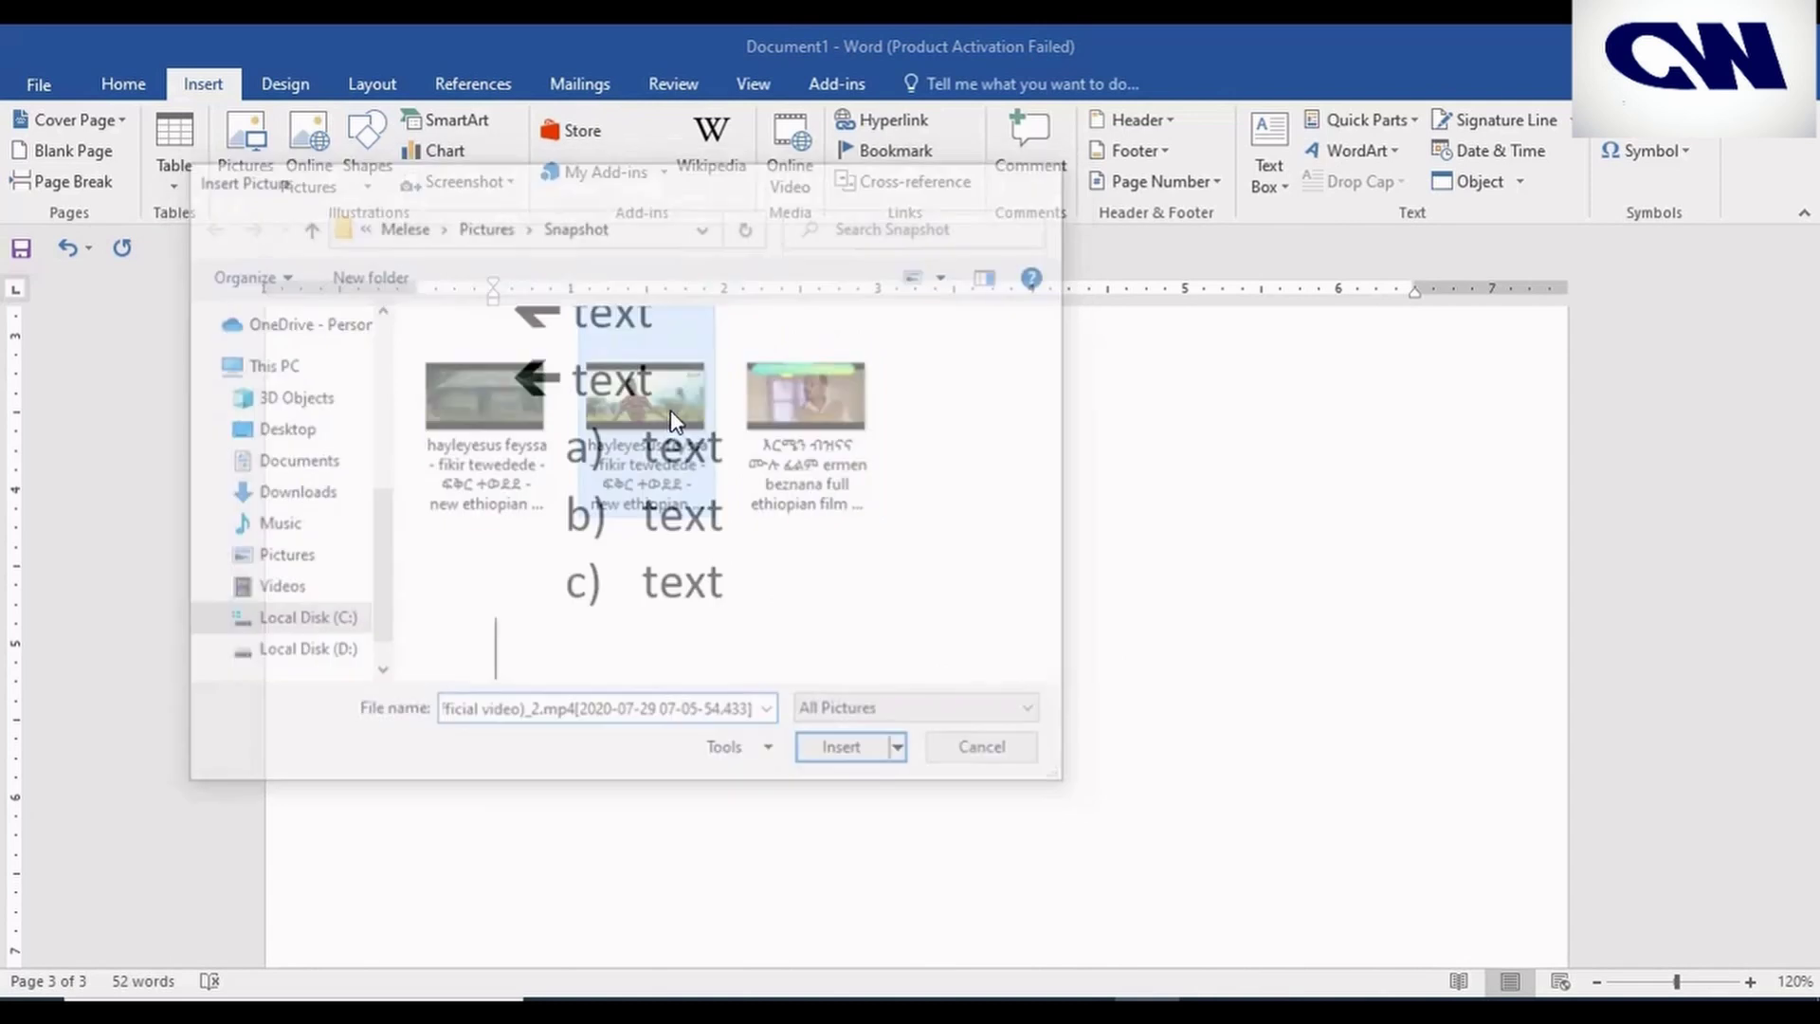
# Shrink the inserted picture to a tiny inline thumbnail and deselect it
pyautogui.scroll(-5, 1327, 664)
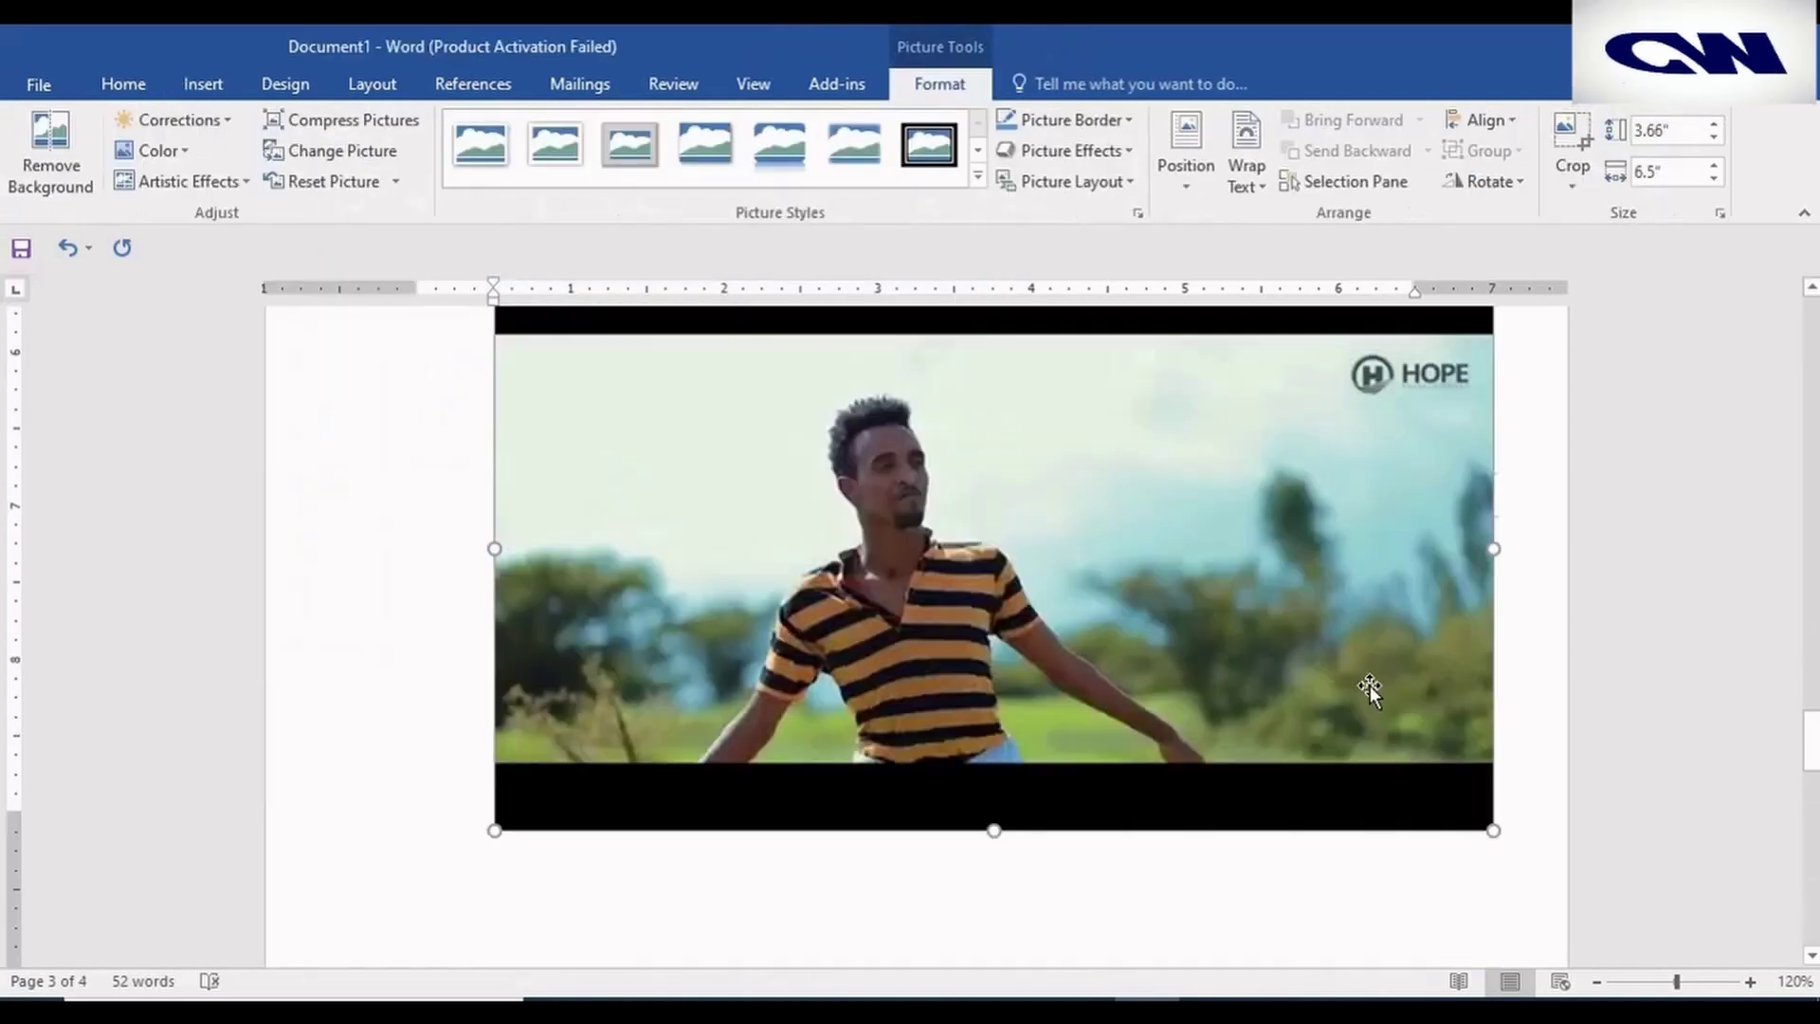
pyautogui.moveTo(1494, 732); pyautogui.dragTo(597, 374)
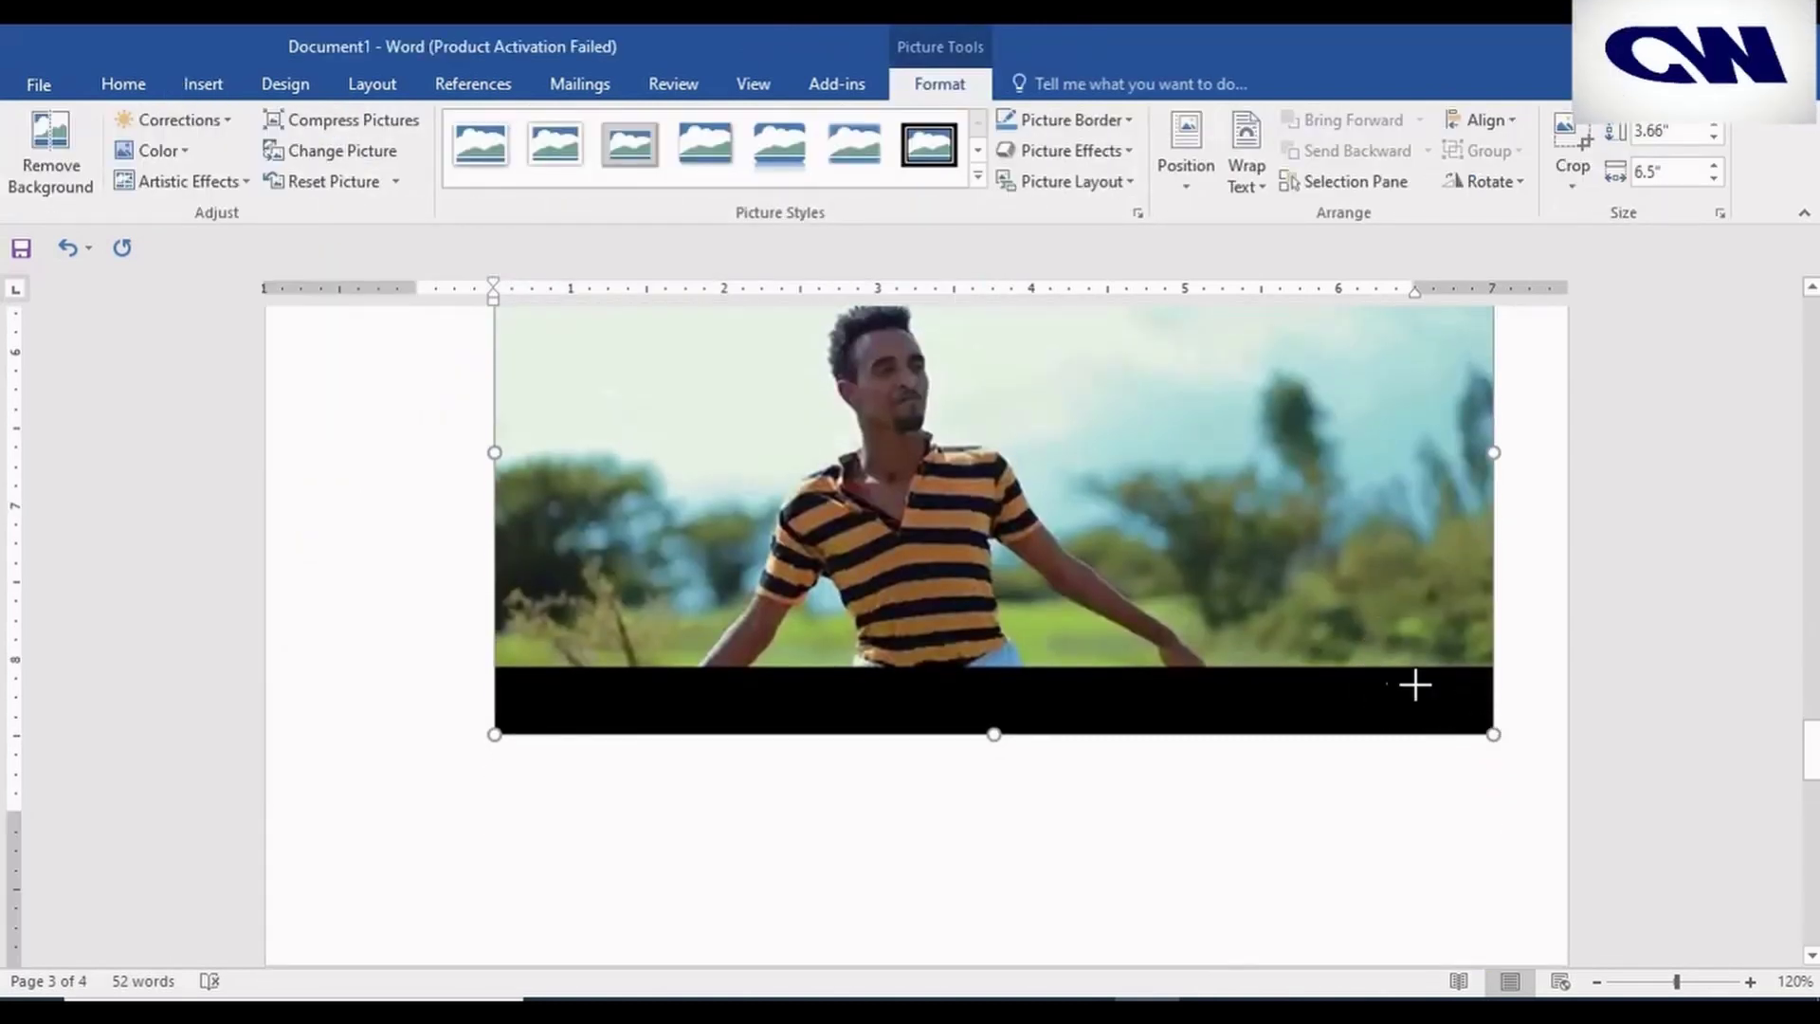
pyautogui.scroll(3, 598, 375)
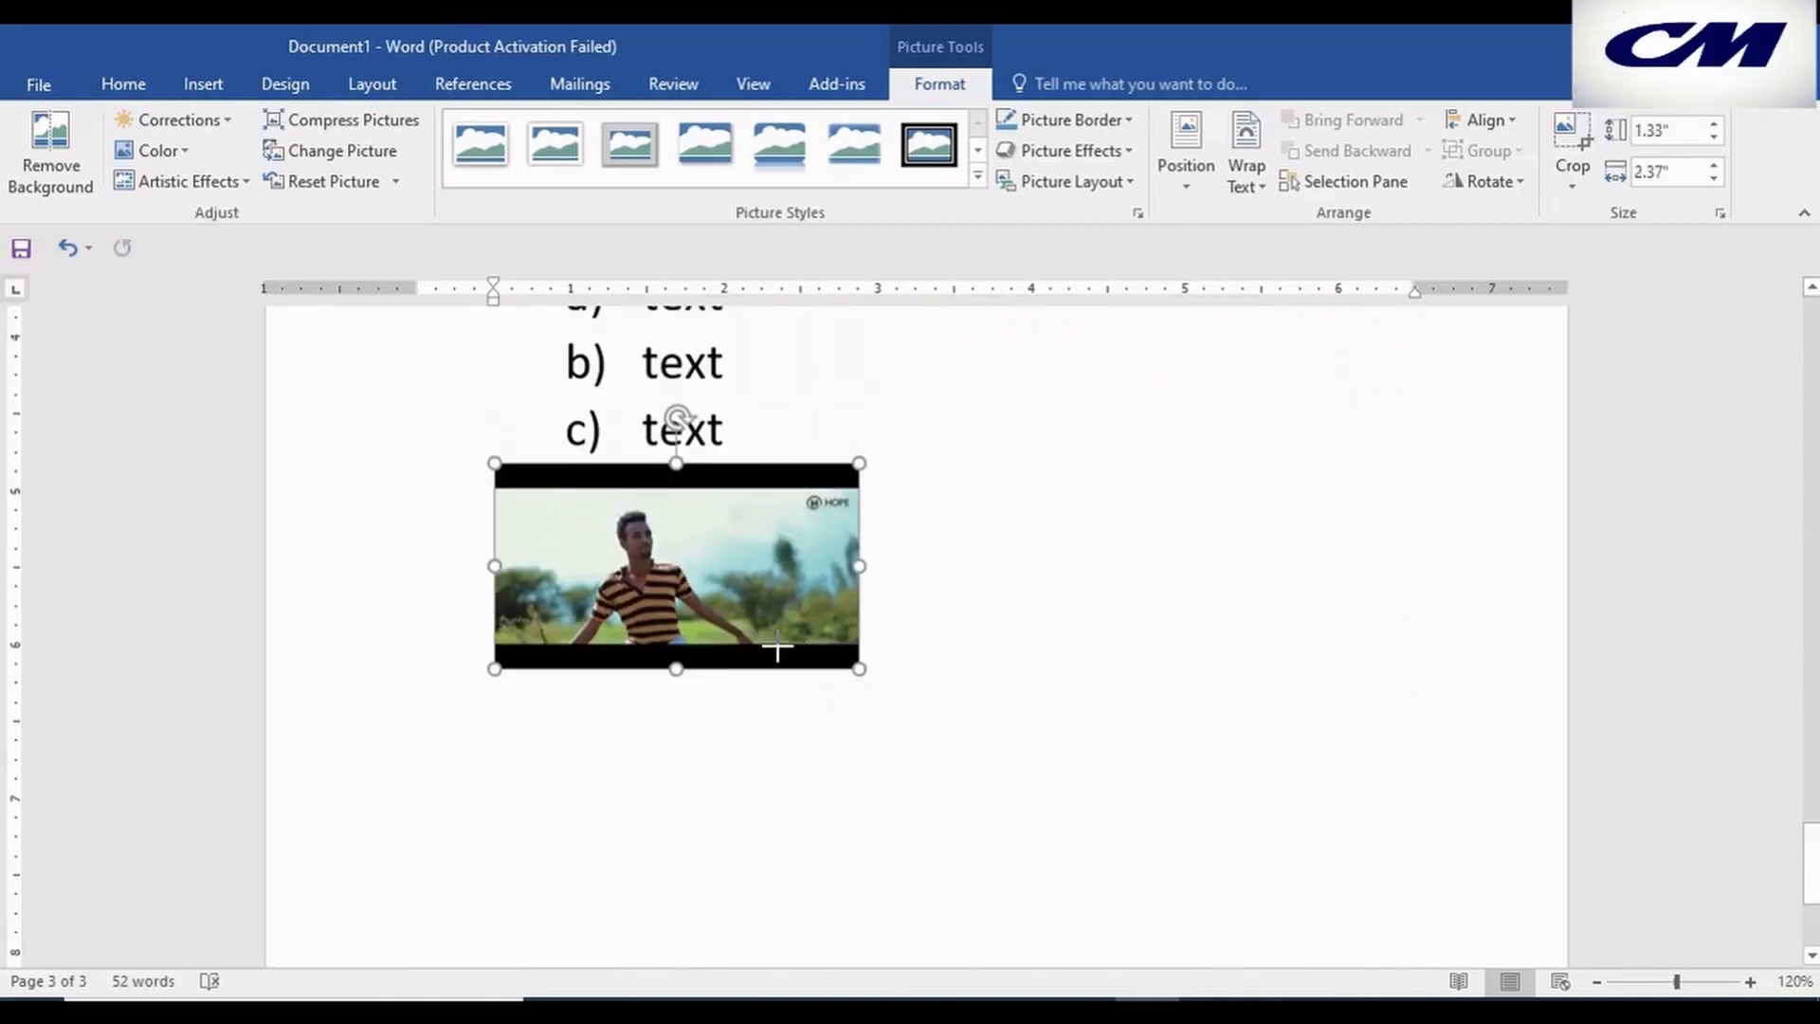
pyautogui.moveTo(858, 669); pyautogui.dragTo(540, 526)
pyautogui.click(595, 517)
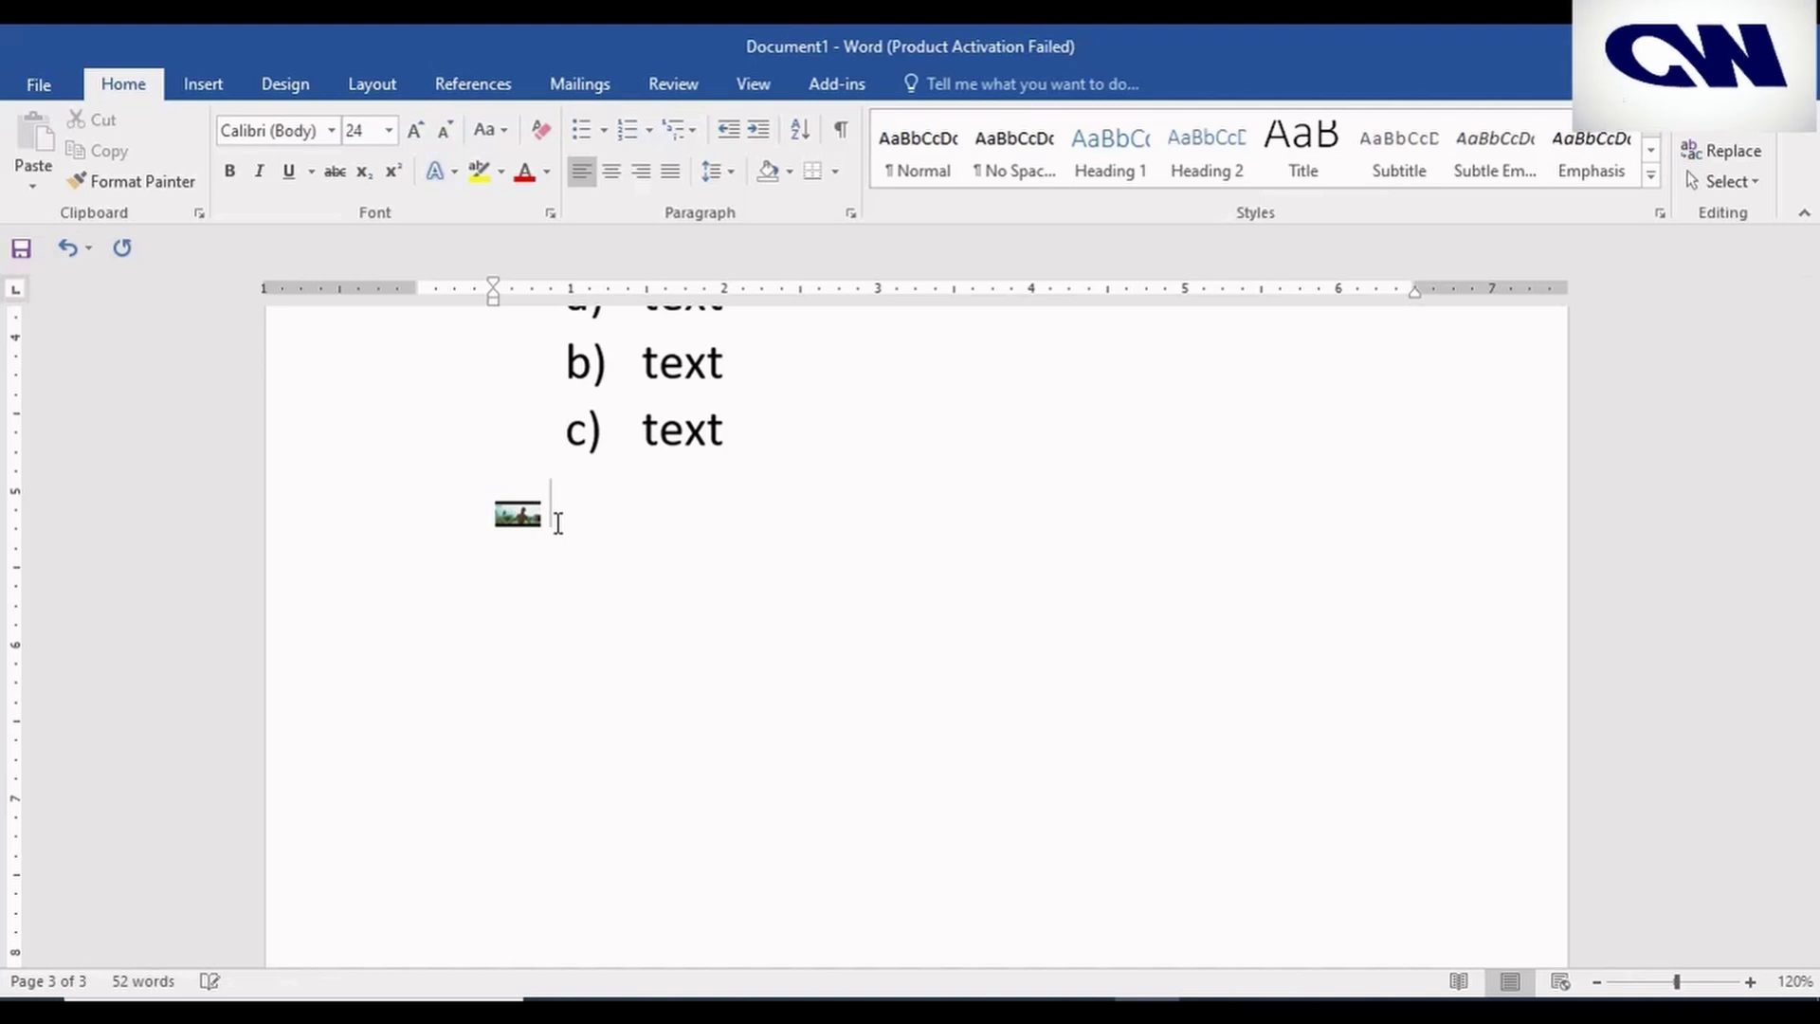
# Turn the picture into bullets for lines 'tedggf', 'text', 'text' and an empty fourth item
pyautogui.write('te')
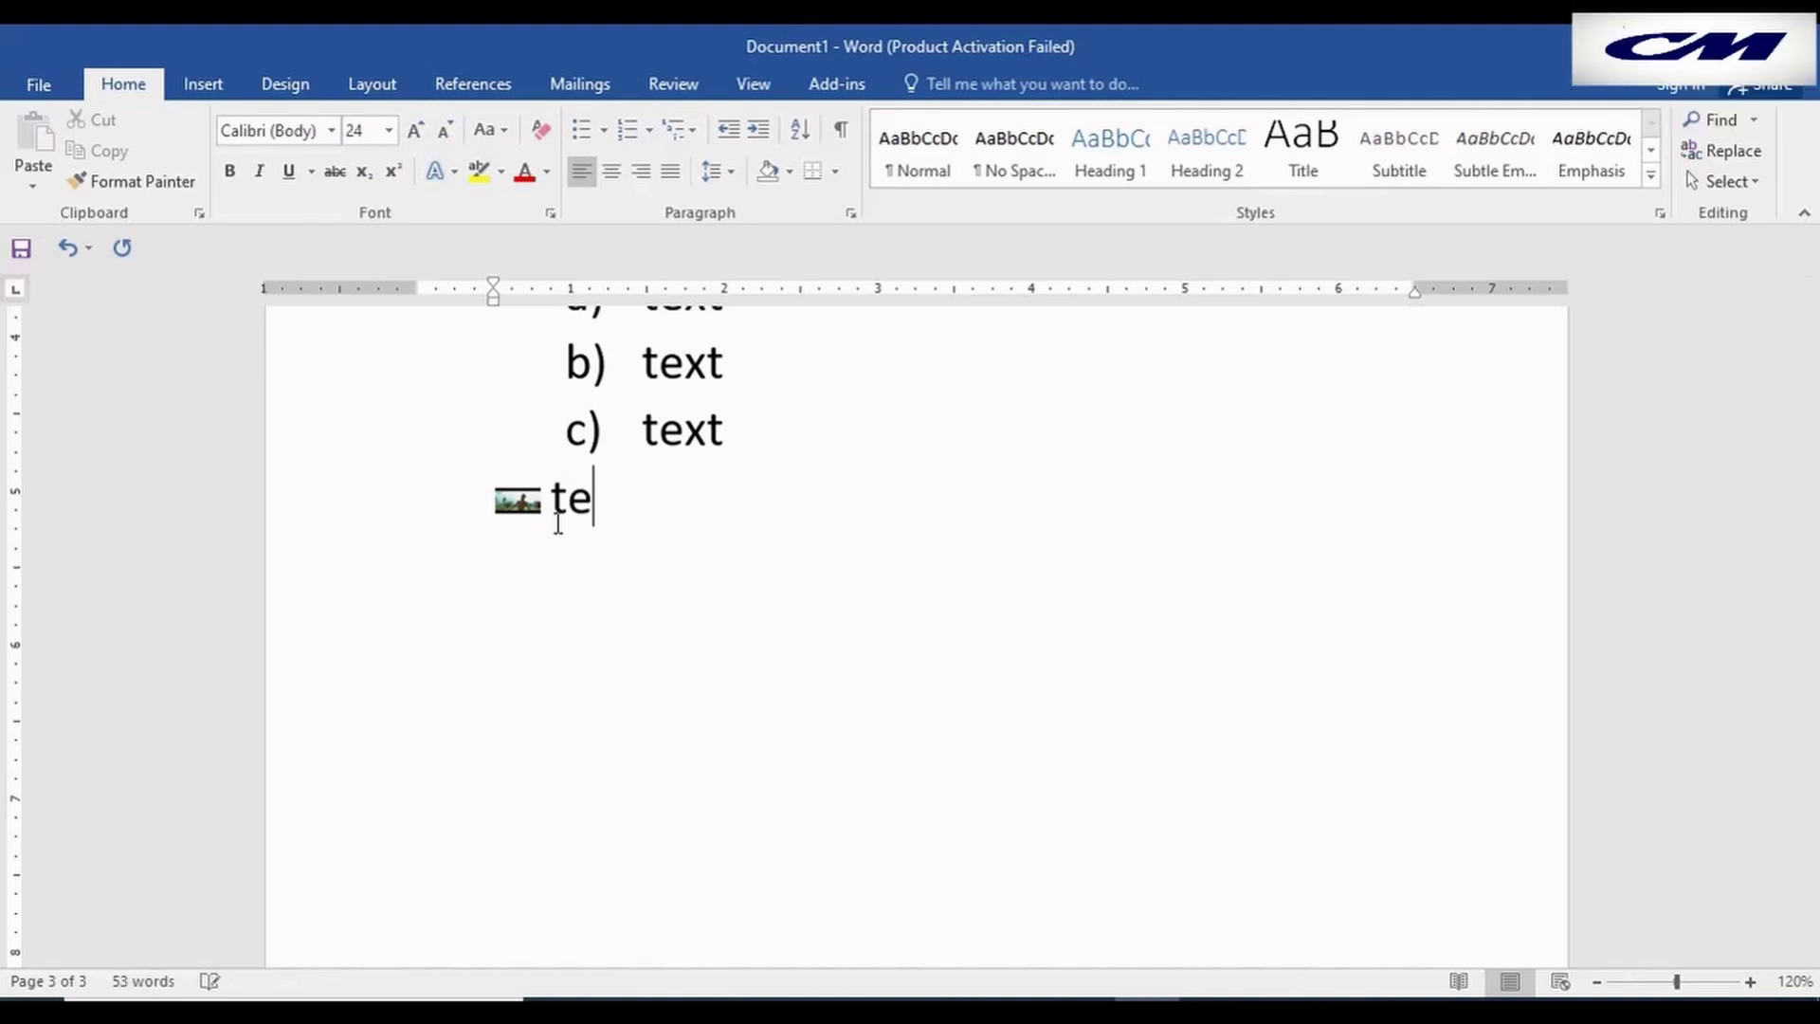
pyautogui.write('dggf')
pyautogui.press('Return')
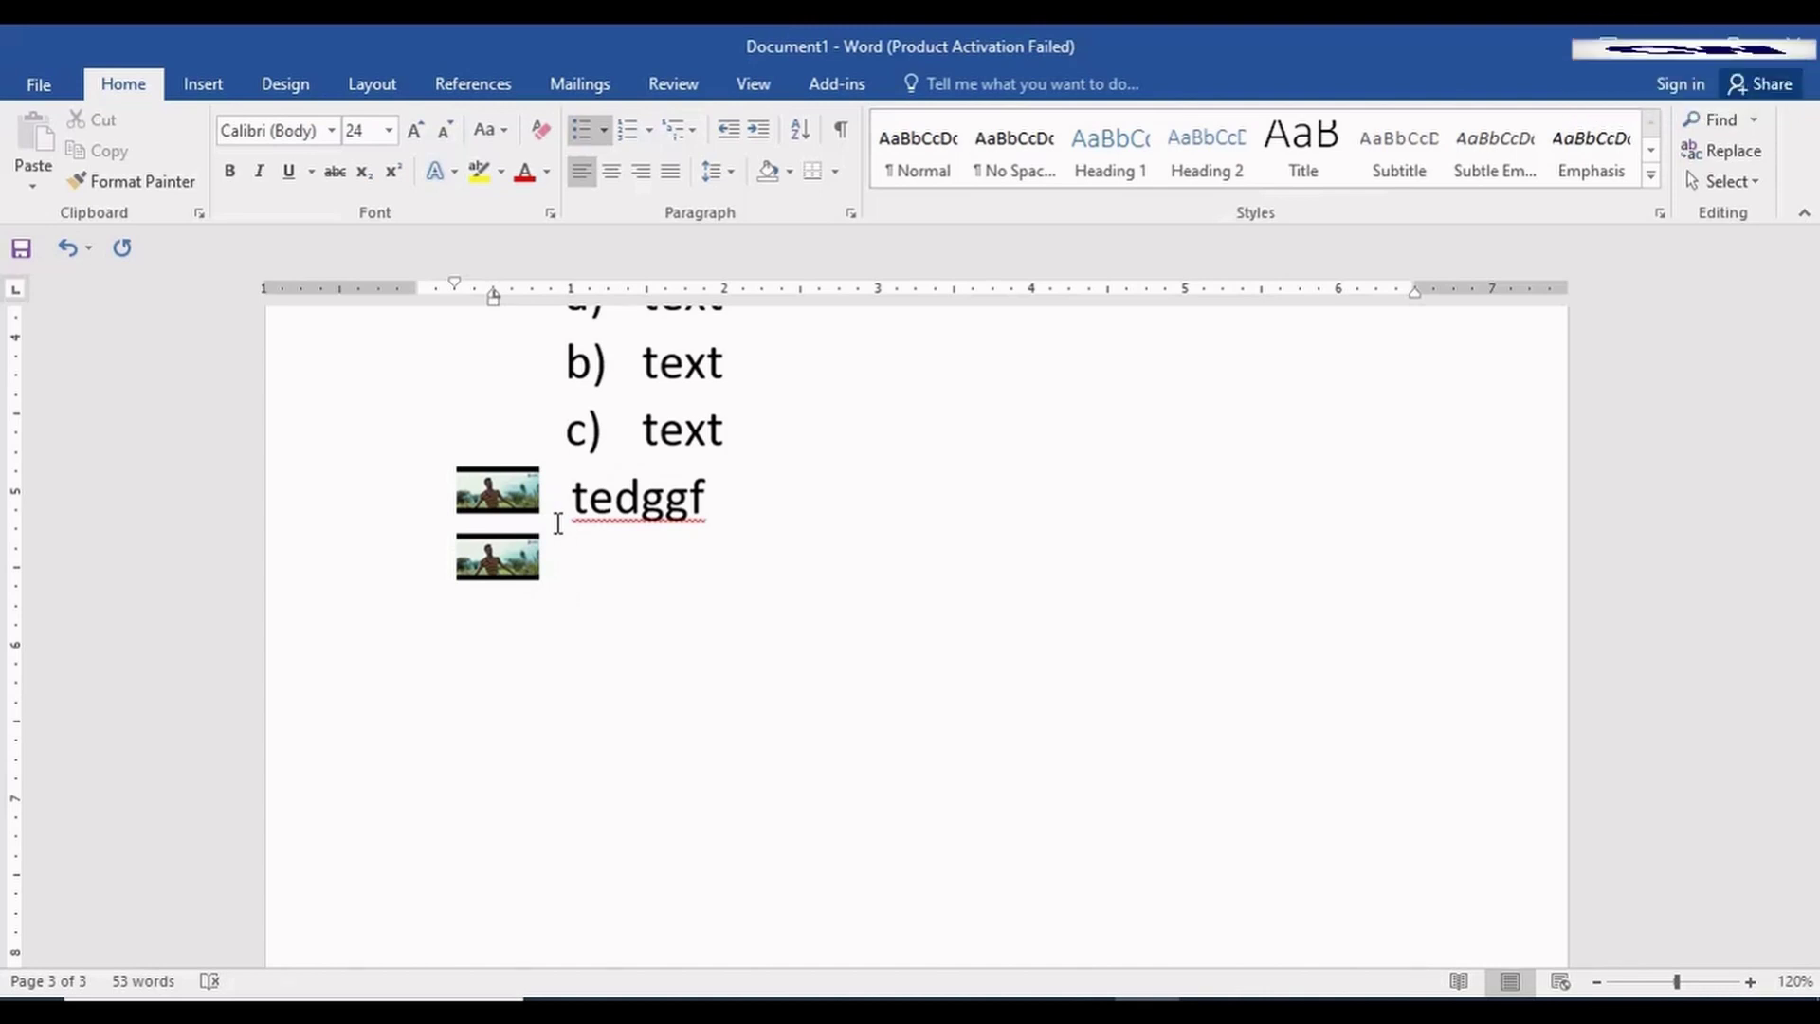
pyautogui.write('text')
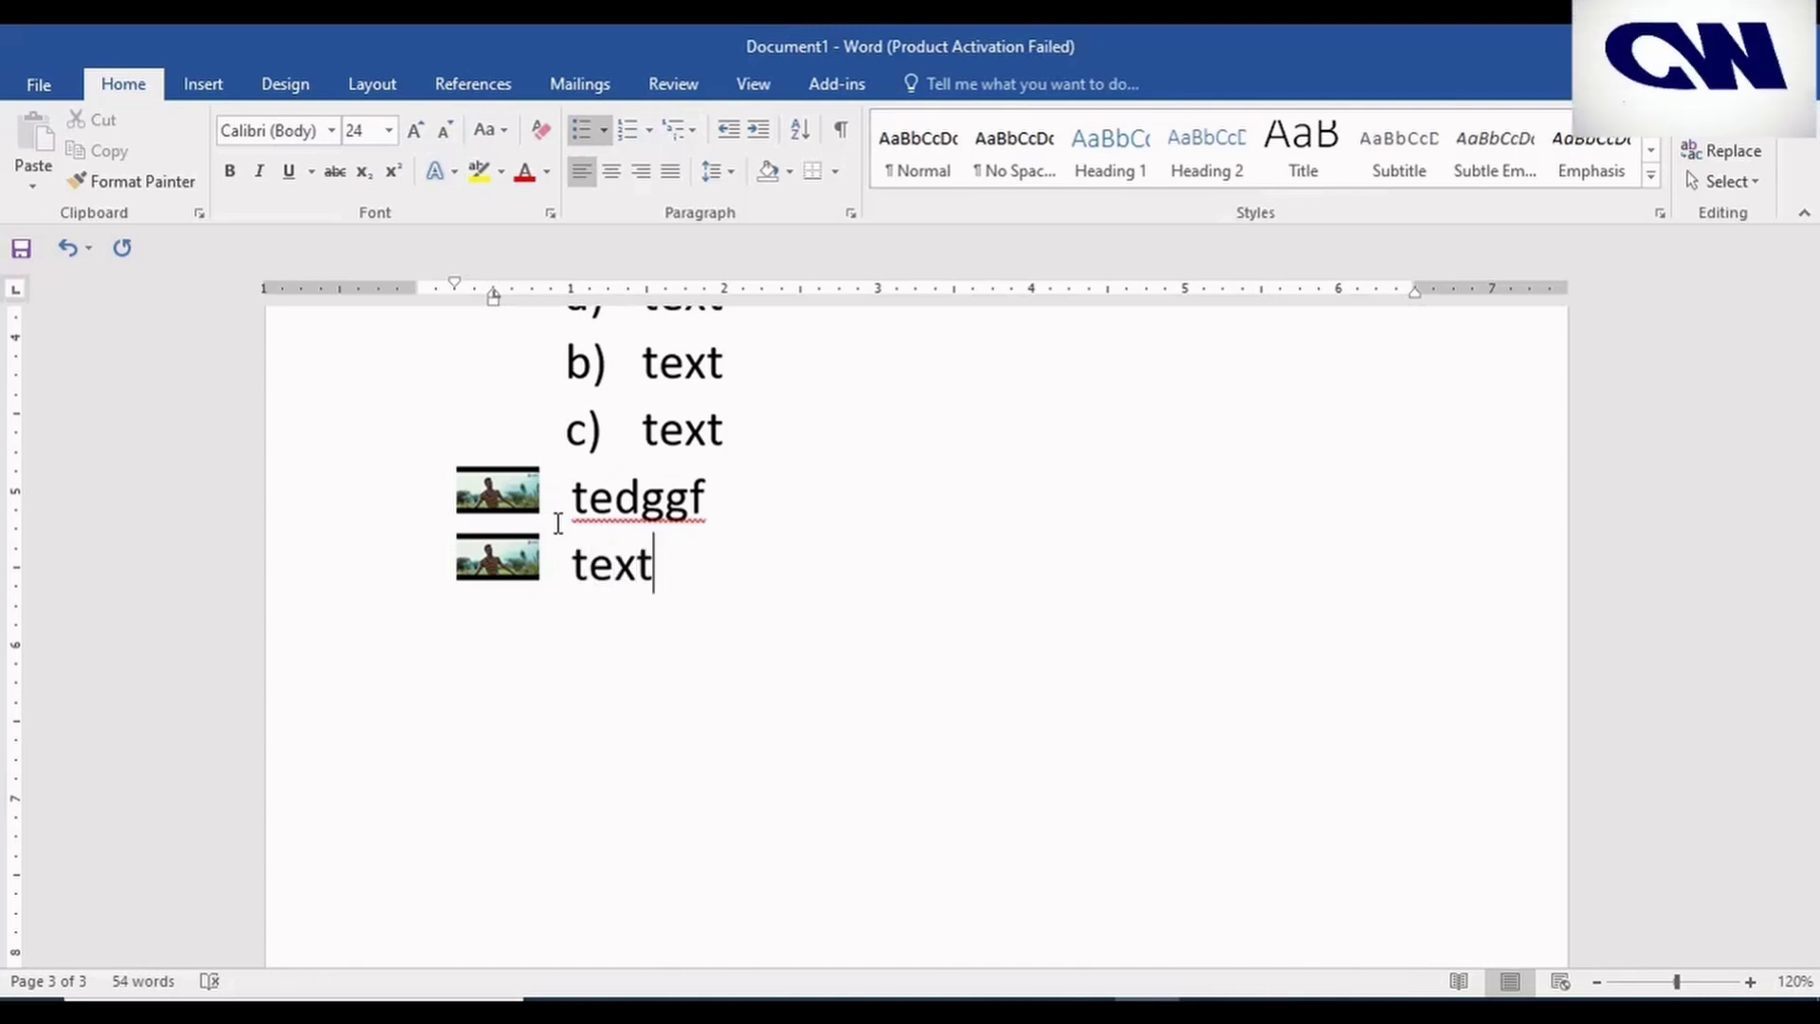
pyautogui.press('Return')
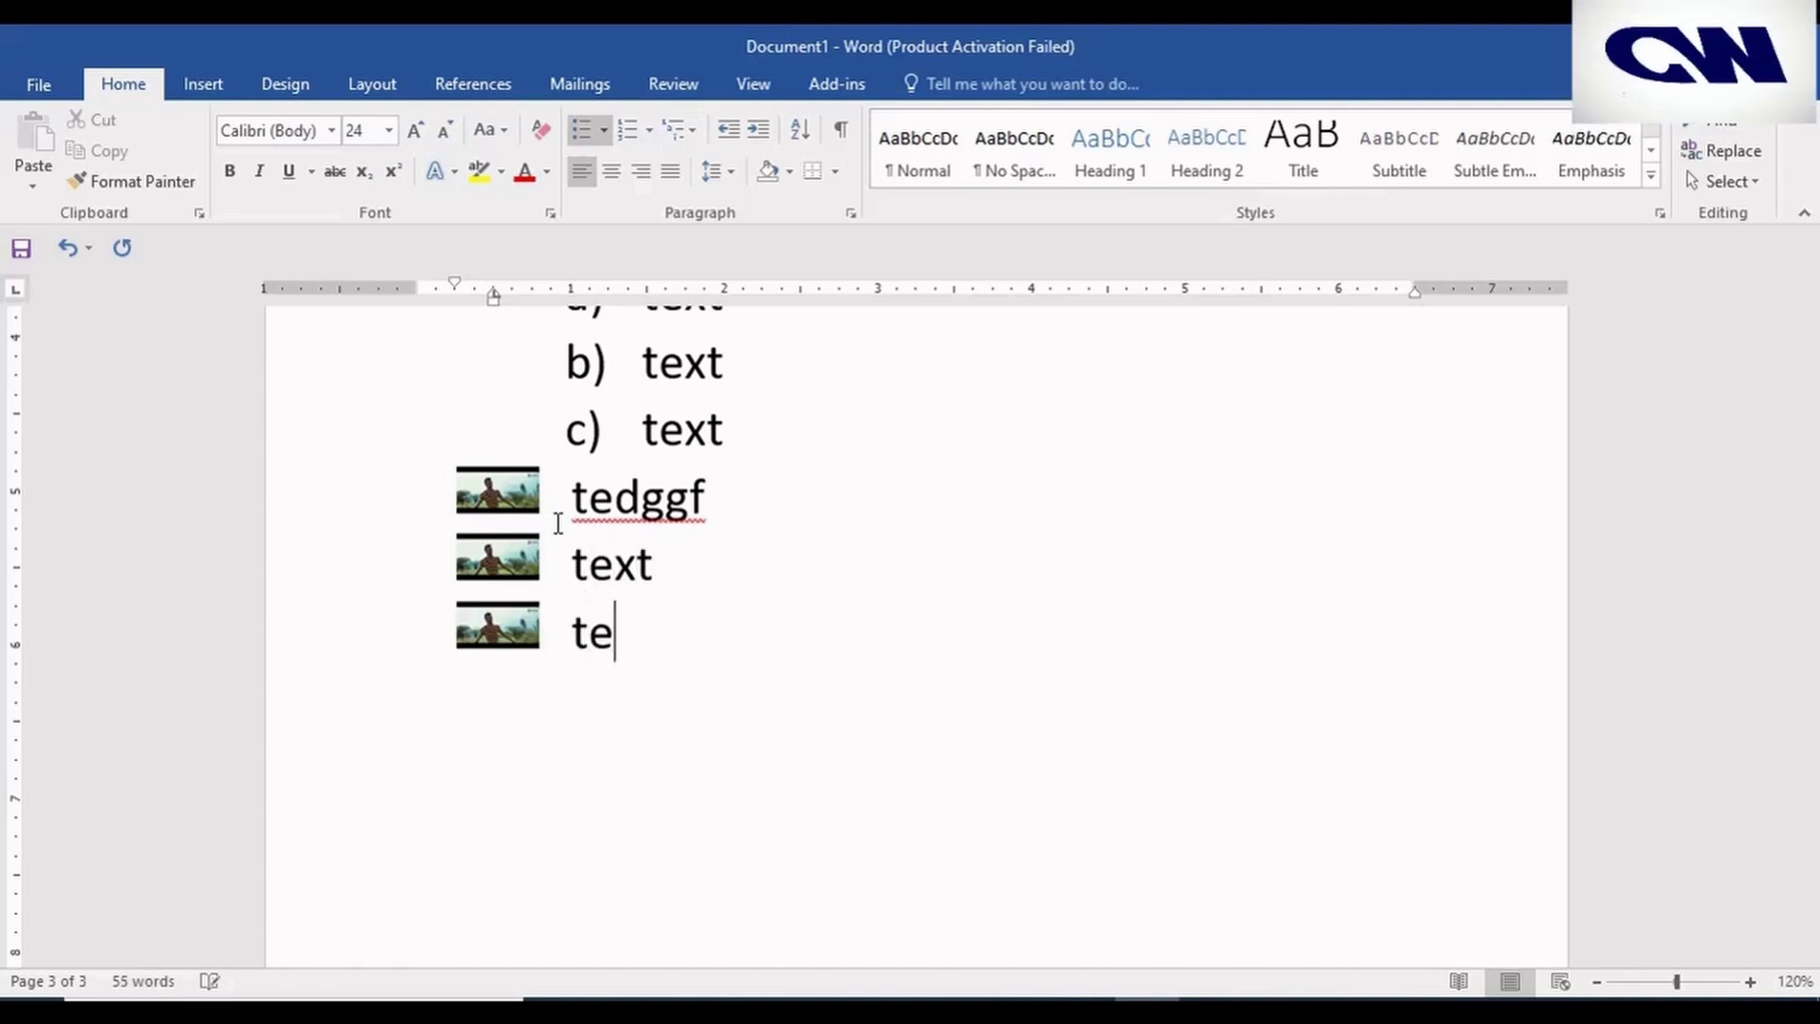
pyautogui.press('Return')
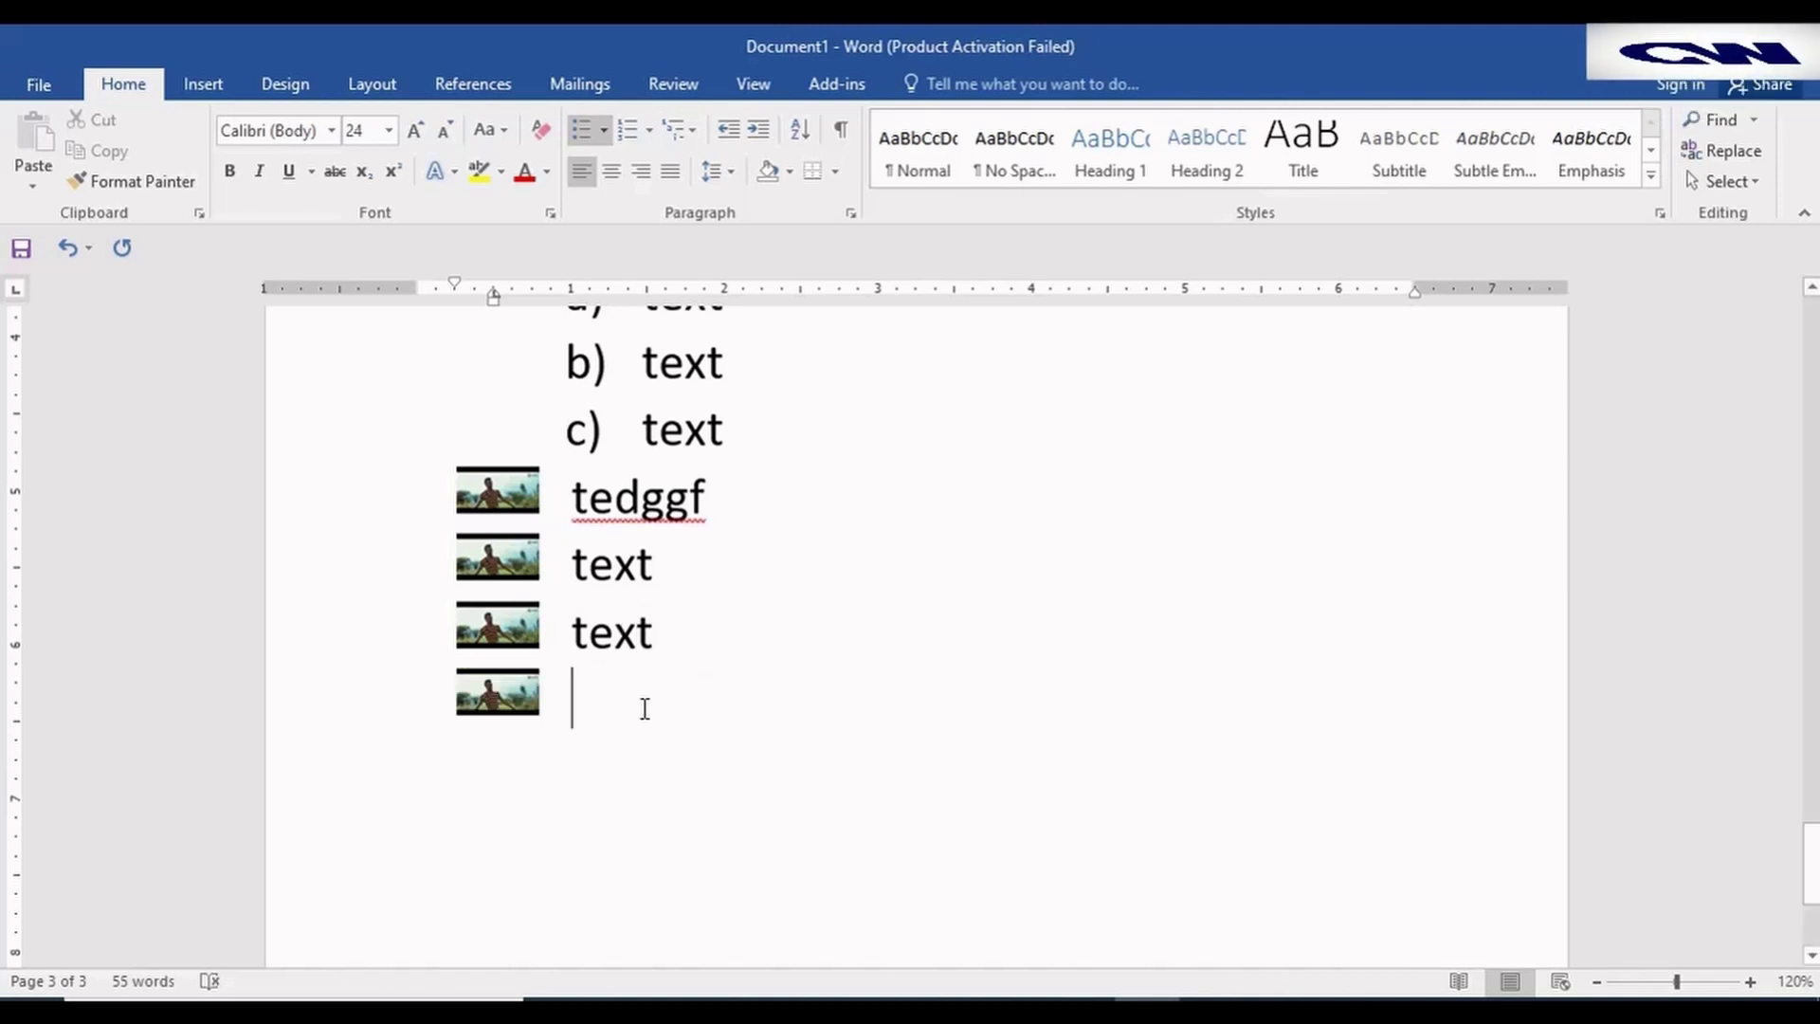
# Check spelling suggestions for 'tedggf', dismiss them, and return to the empty fourth bullet
pyautogui.click(723, 529)
pyautogui.rightClick(641, 507)
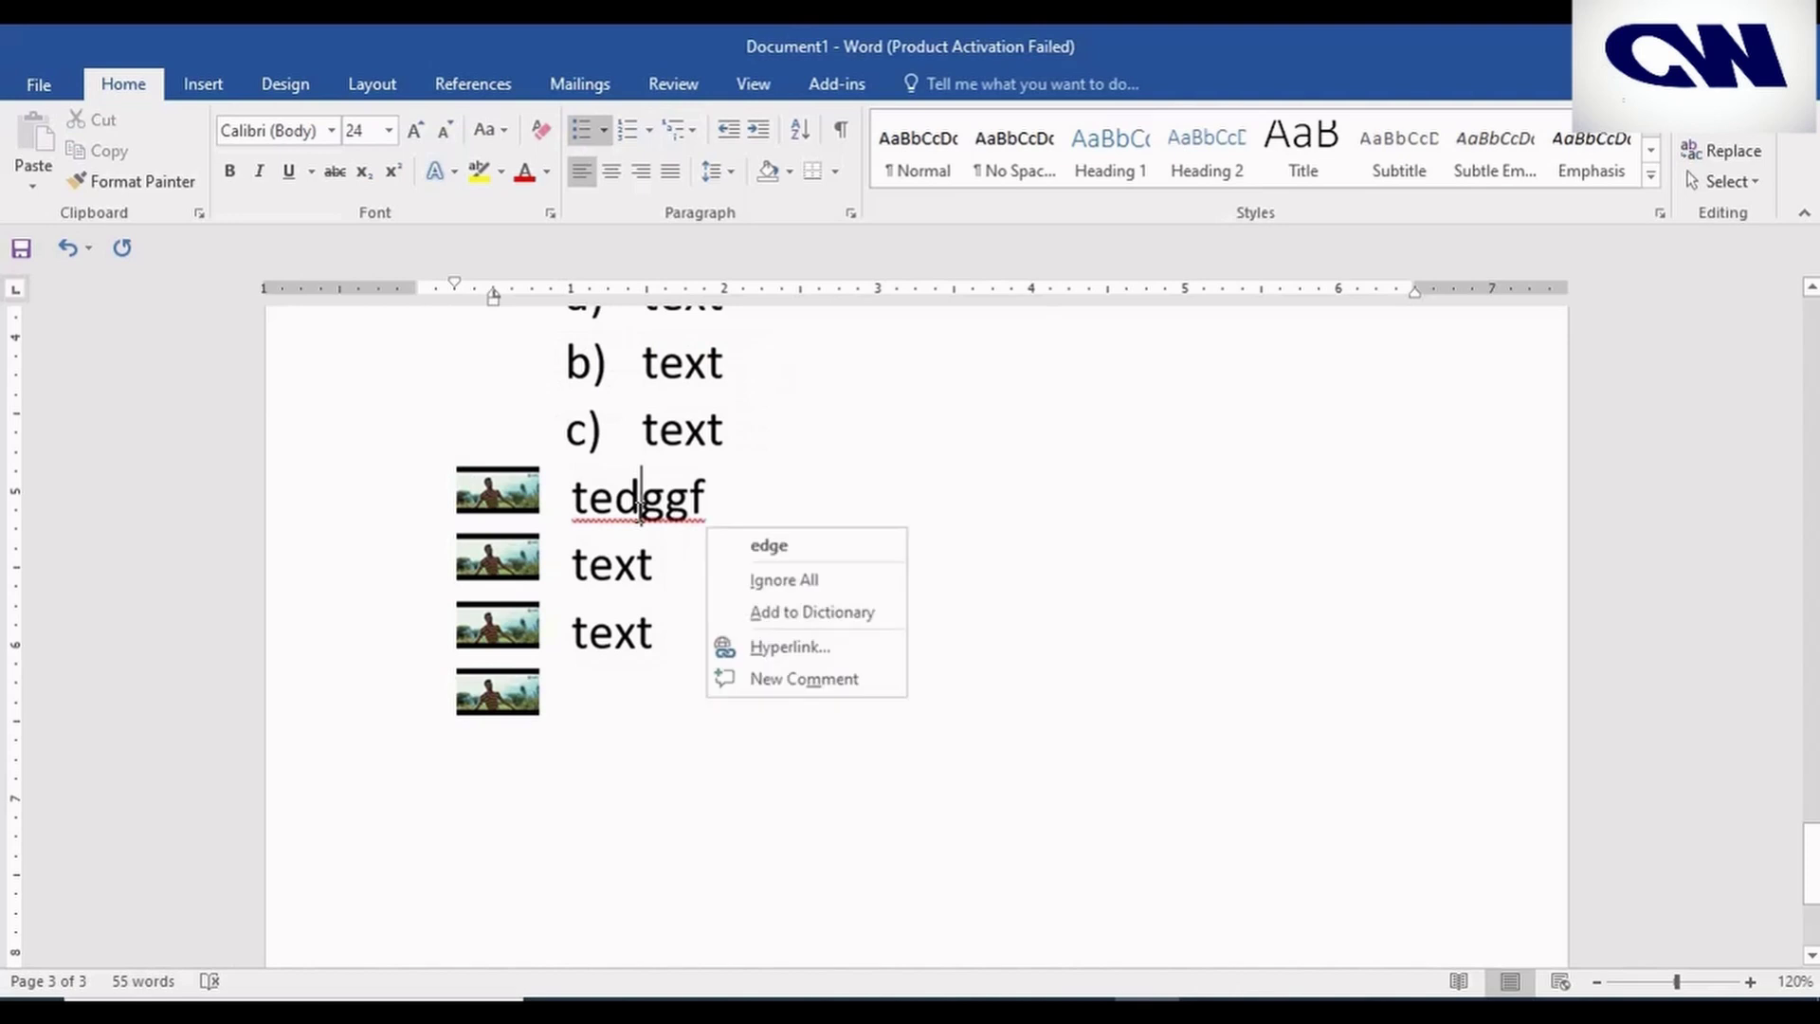
pyautogui.click(709, 633)
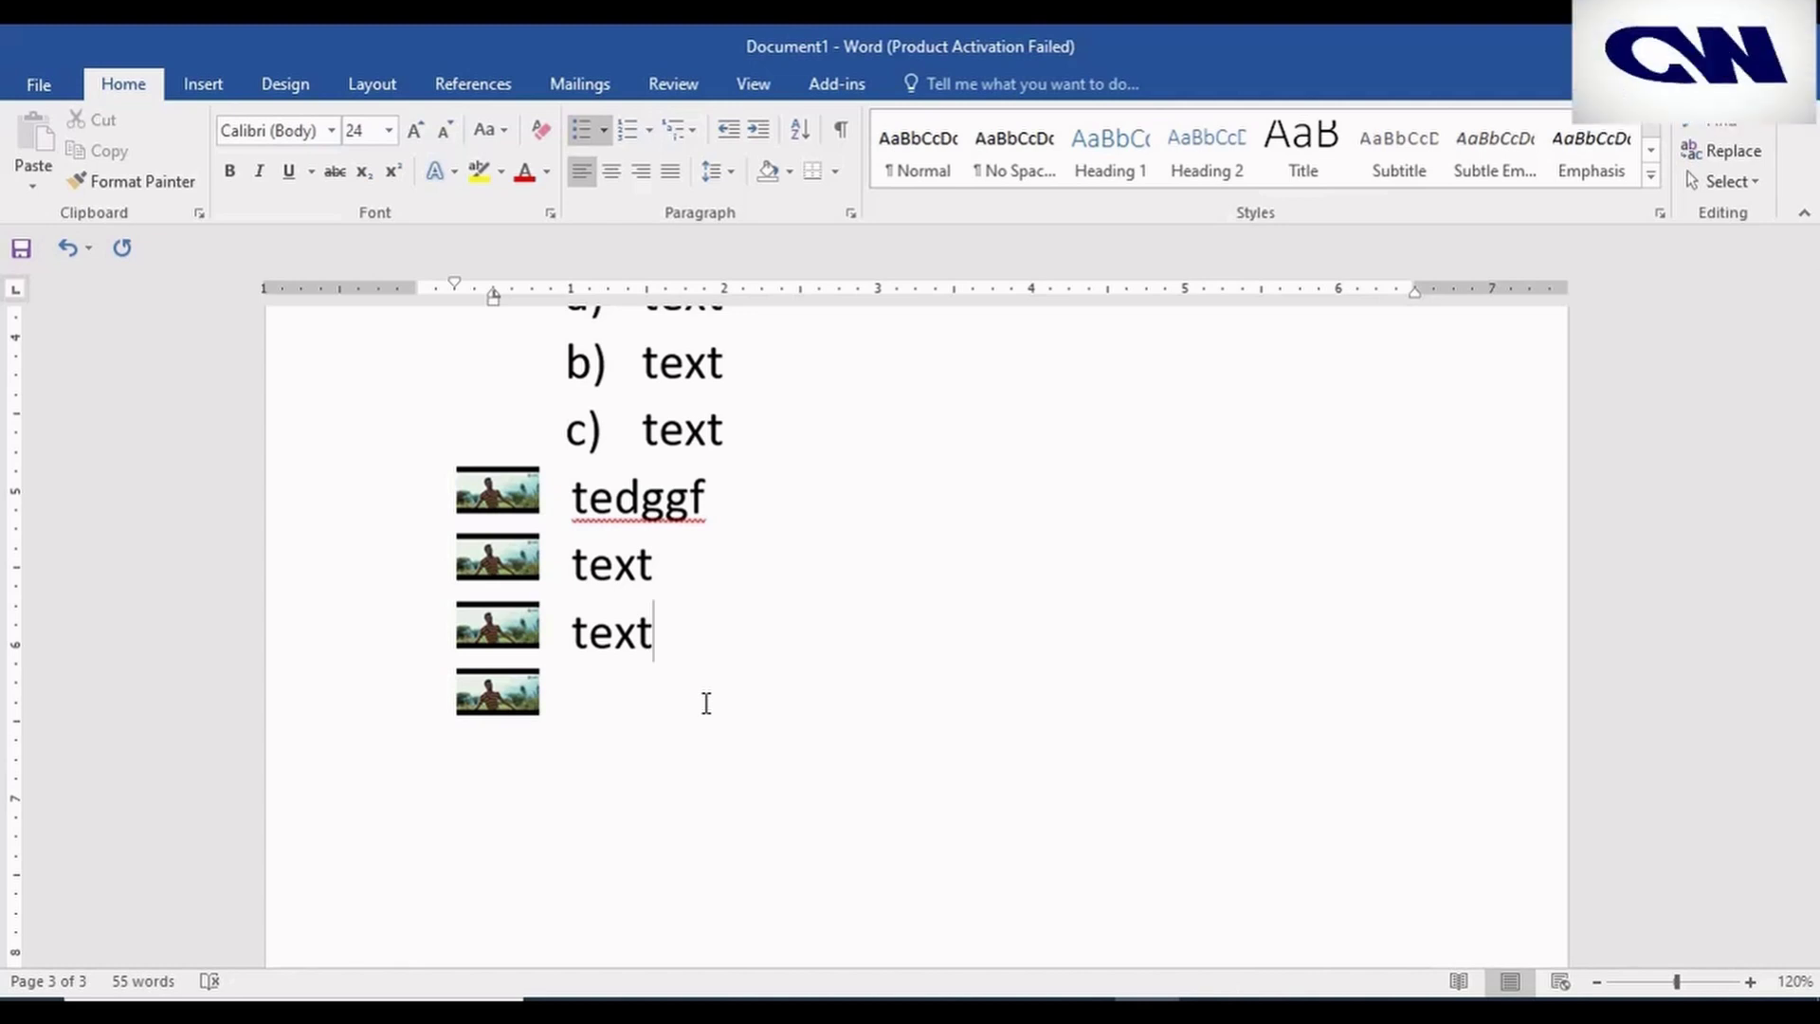
pyautogui.click(615, 734)
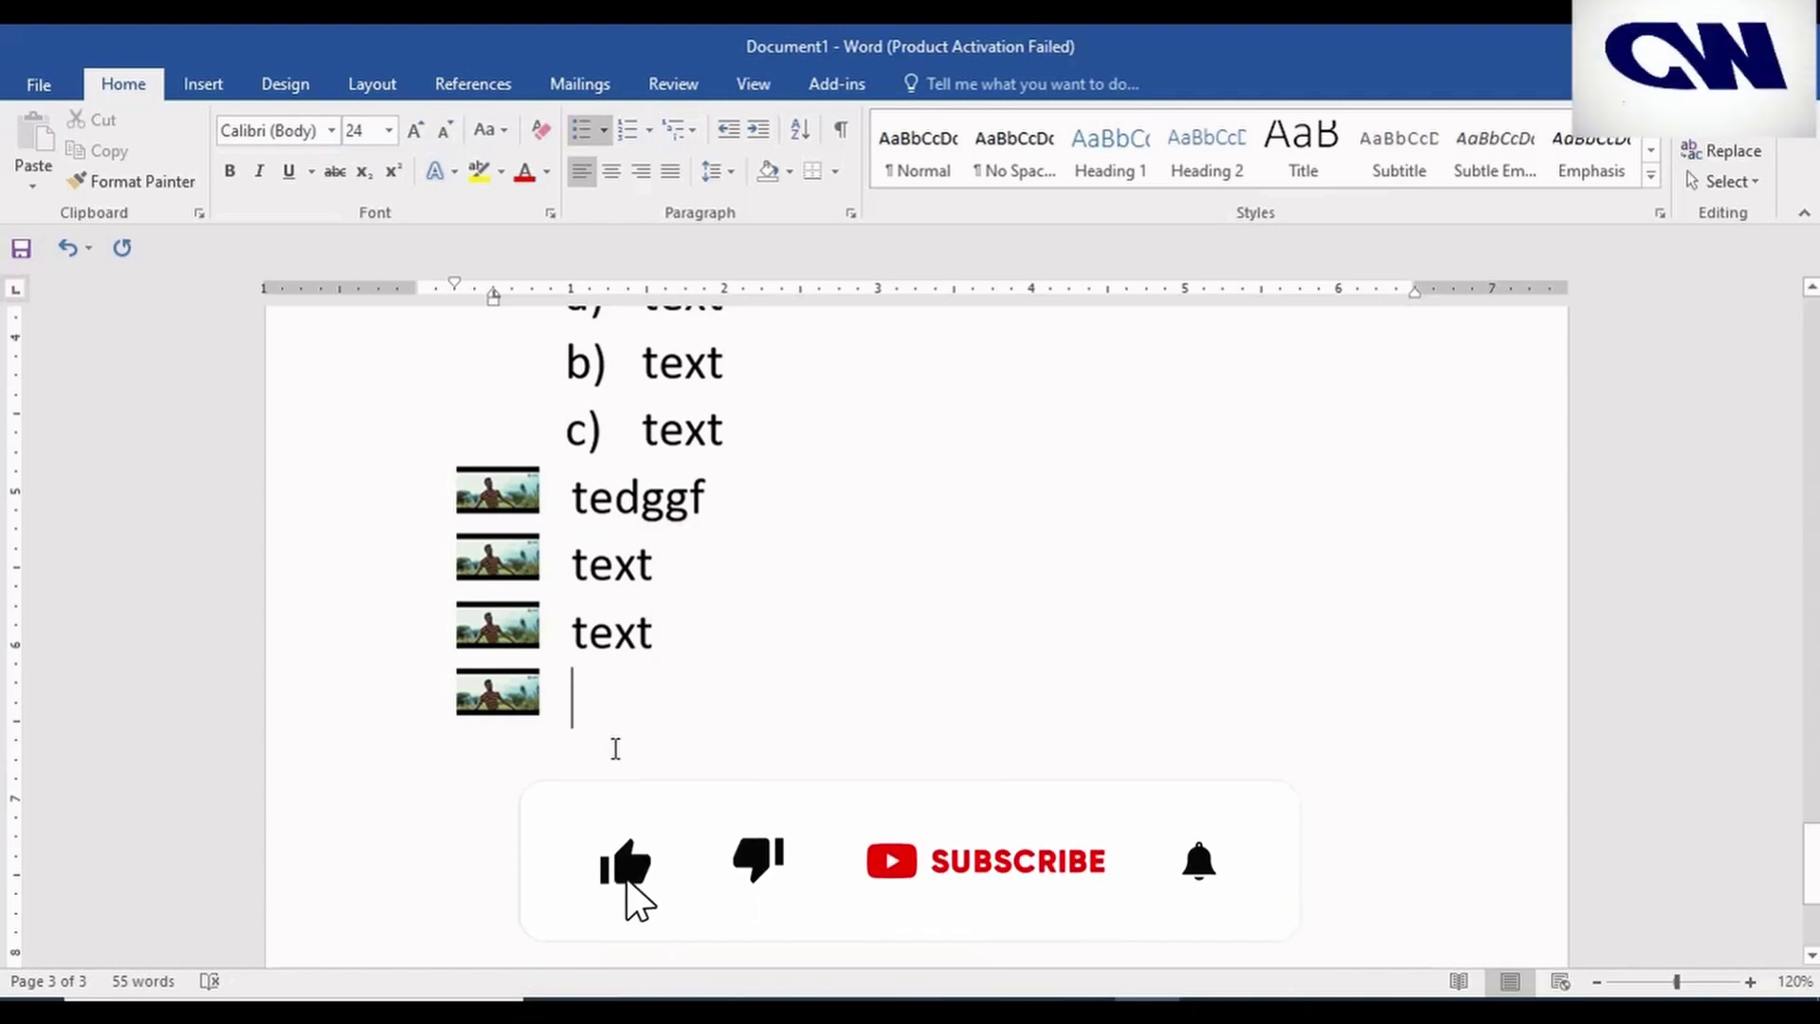